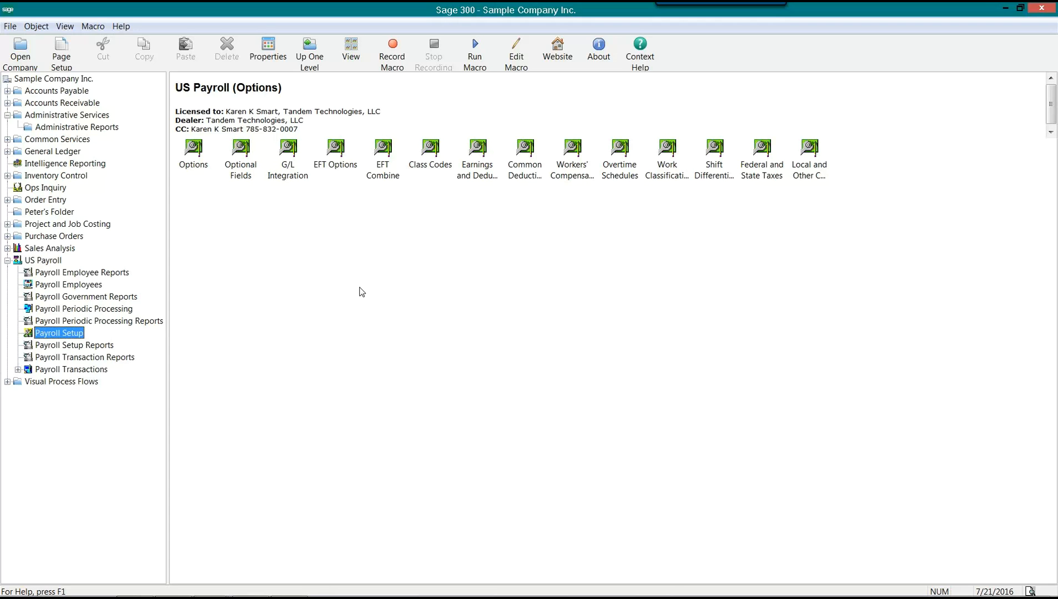
Open the Earnings and Deductions setup for US Payroll and reposition its window
click(522, 175)
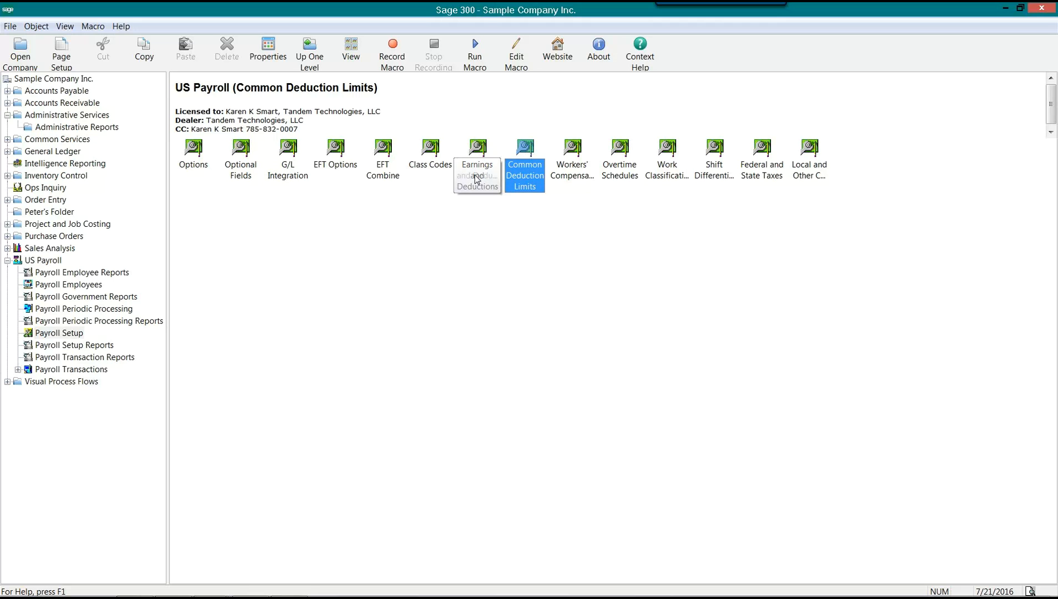
click(501, 236)
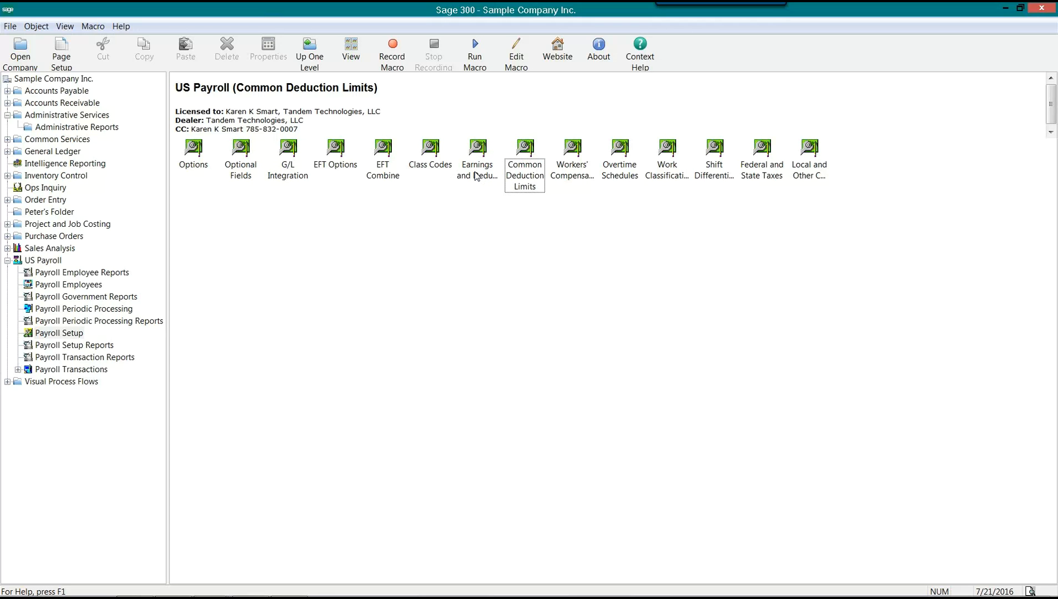
double_click(475, 175)
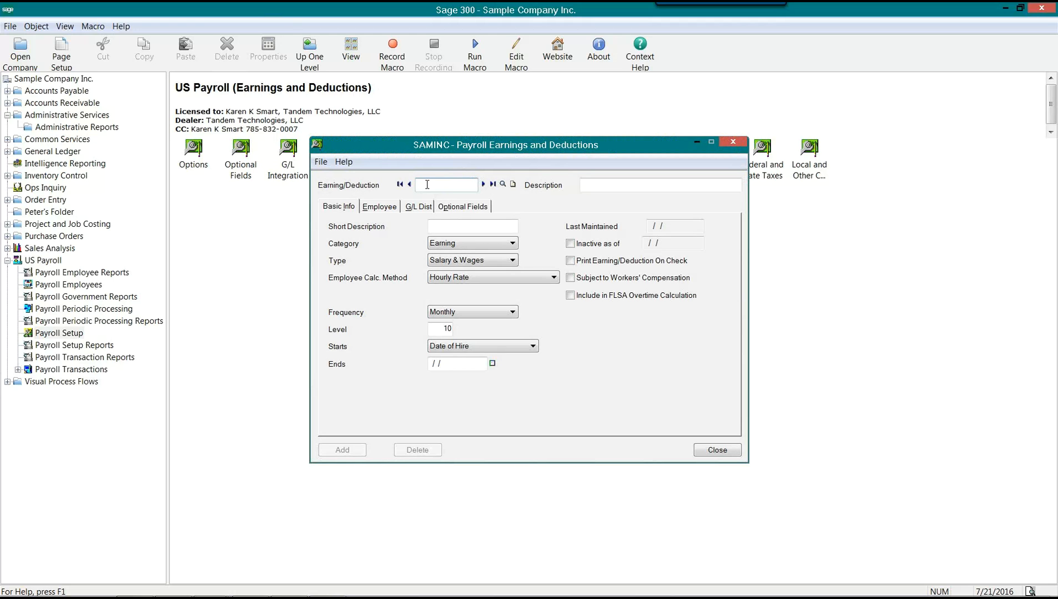
drag(481, 150, 362, 205)
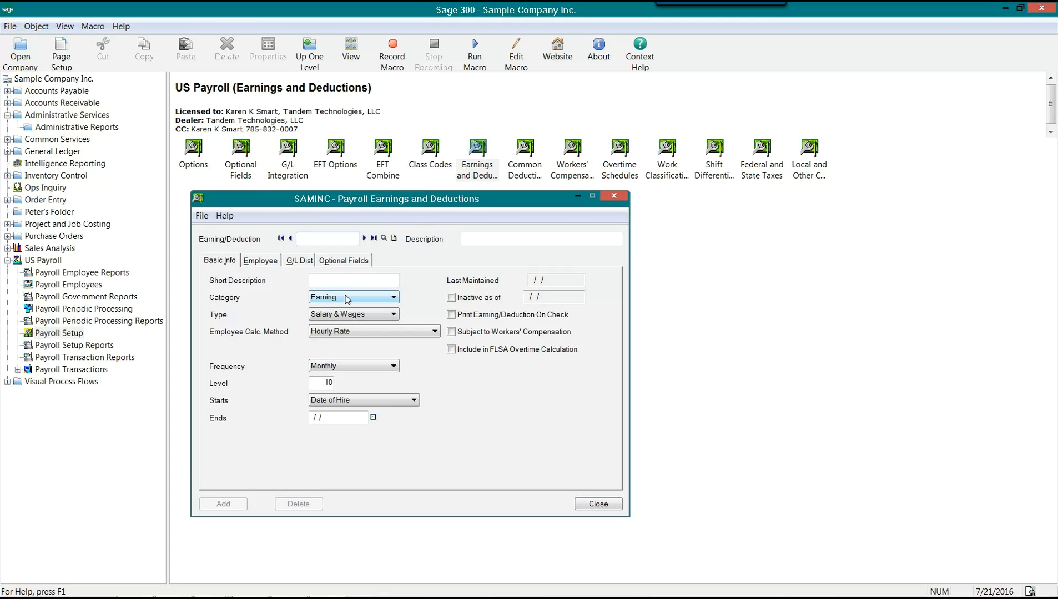
Load the 401K deduction and review its basic information, employee, calculation base, employer and G/L distribution settings
click(383, 239)
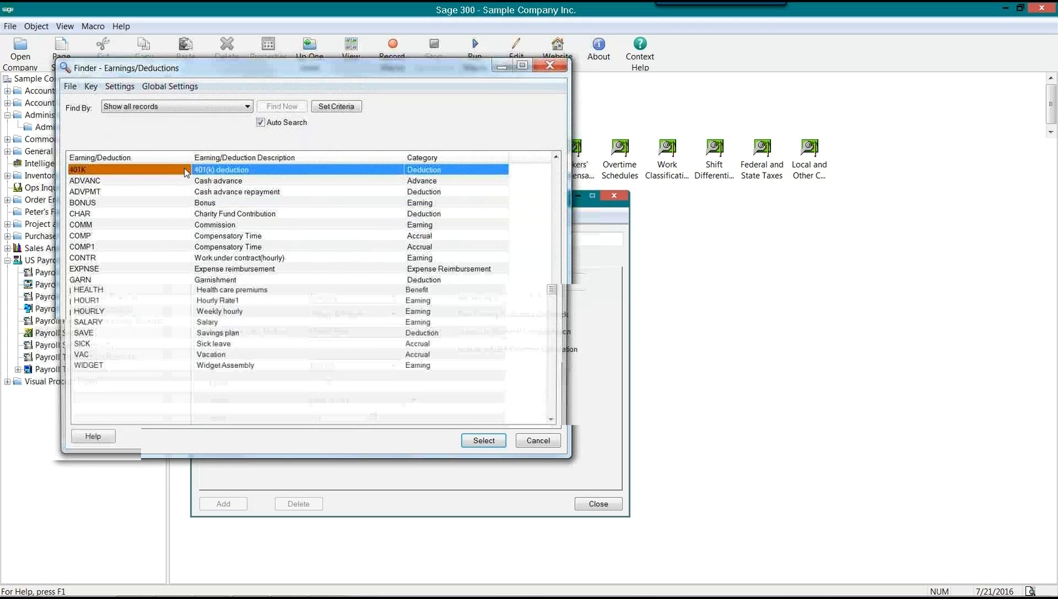
double_click(132, 176)
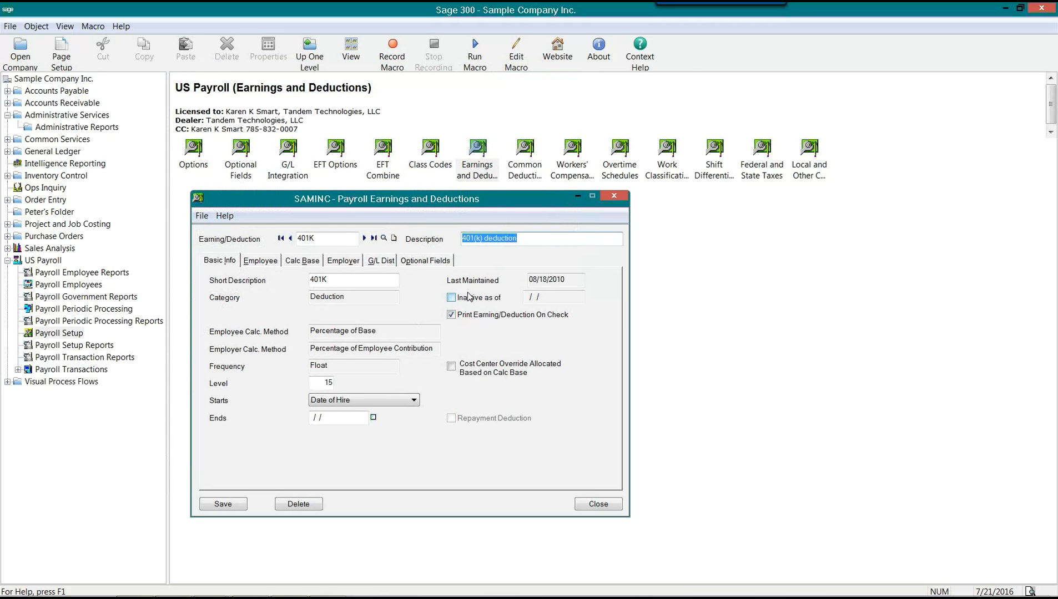
click(344, 297)
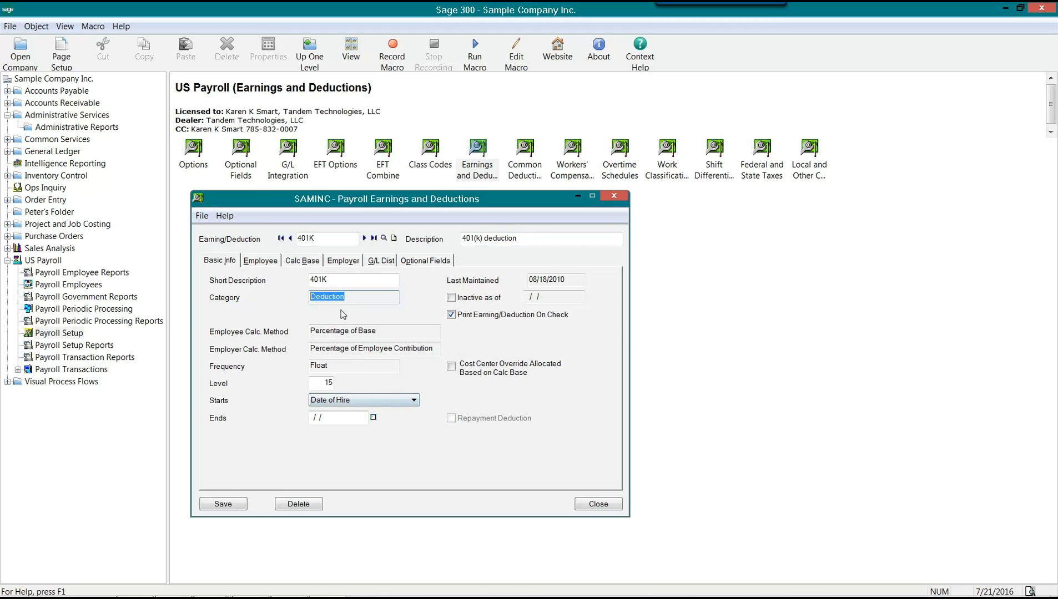
click(260, 264)
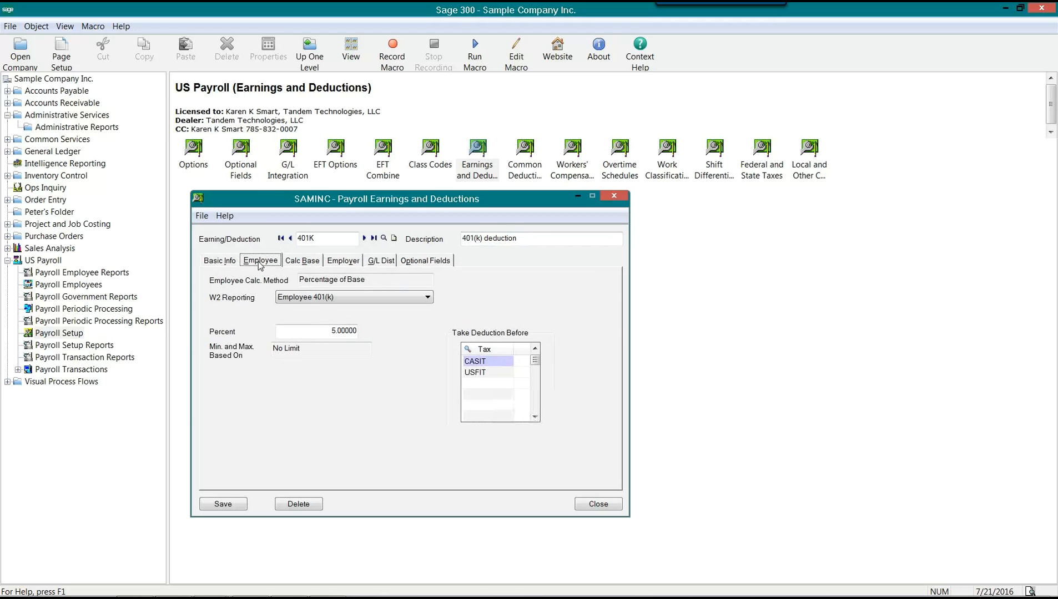
click(334, 331)
click(303, 260)
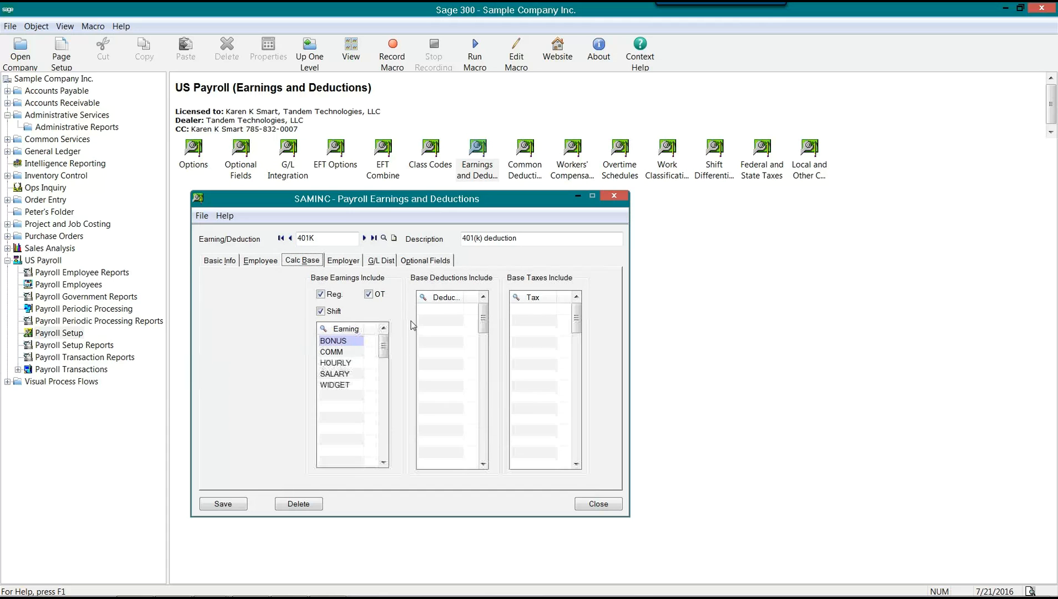
click(350, 263)
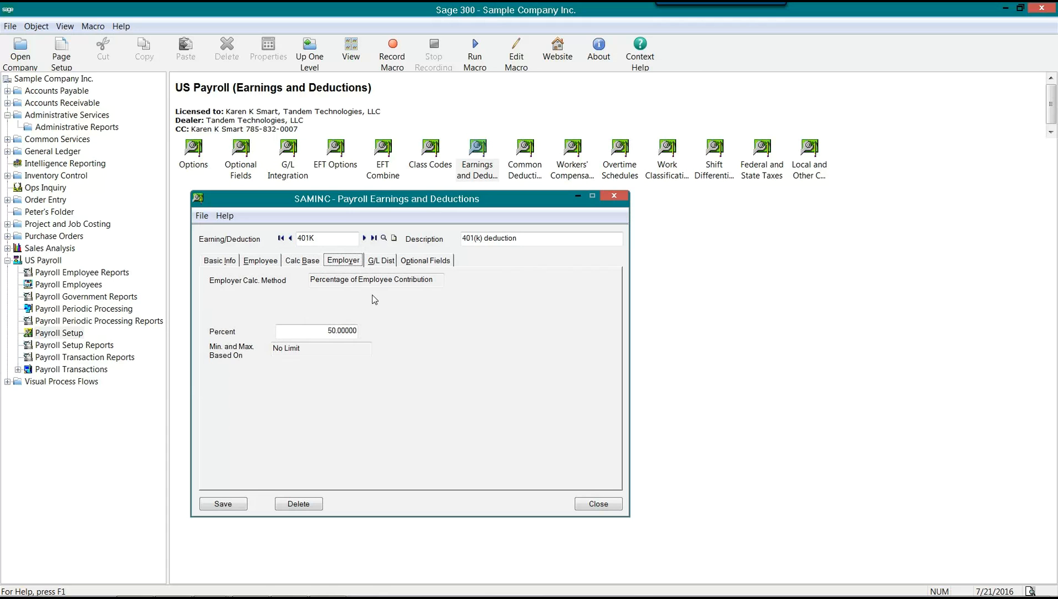
click(380, 265)
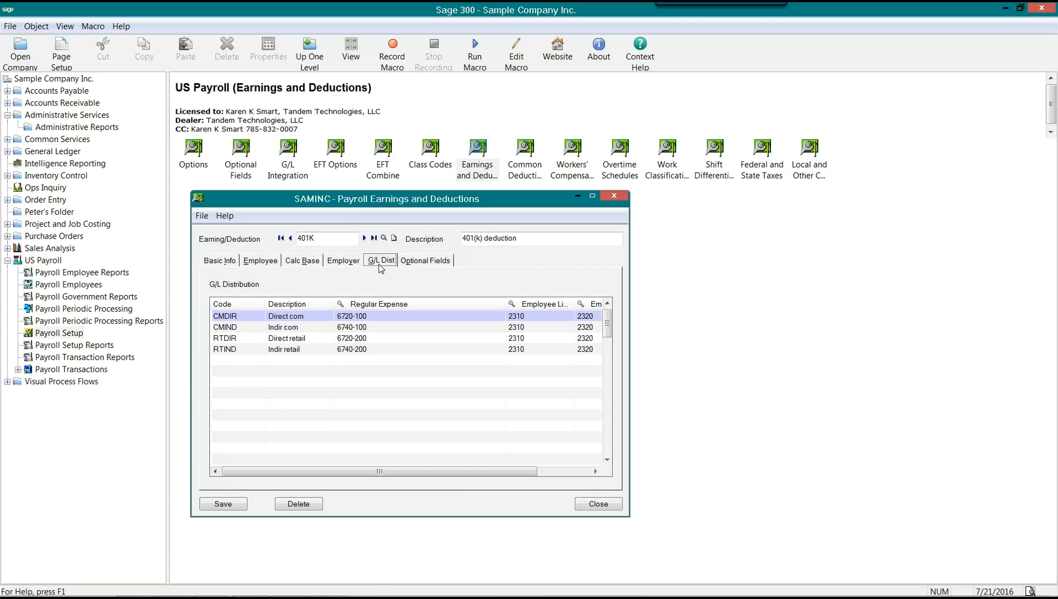
Compare the 401K deduction's calculation methods in its basic information with its employee contribution settings
click(218, 260)
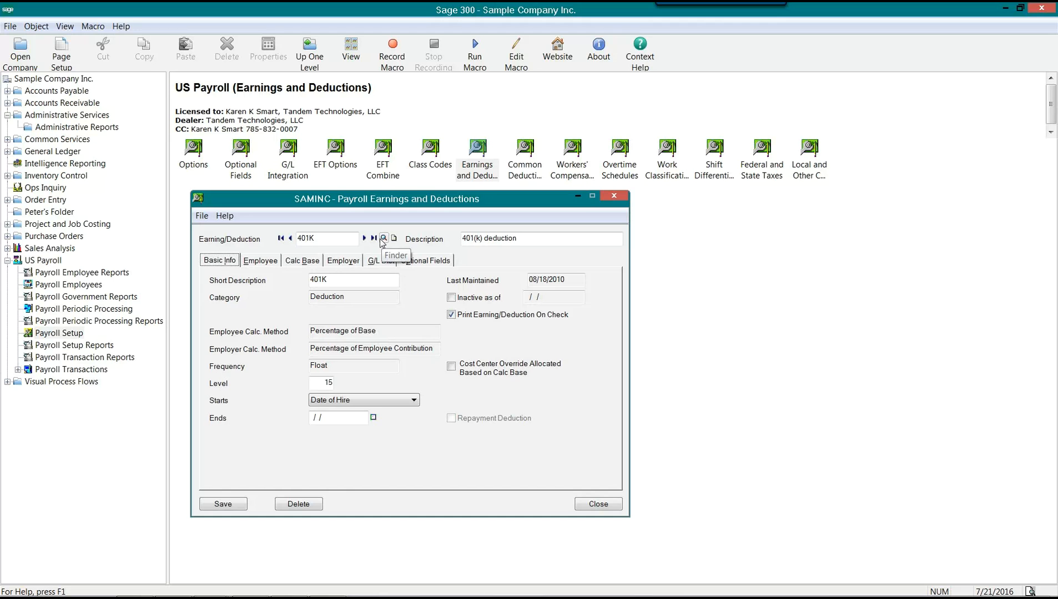
click(269, 264)
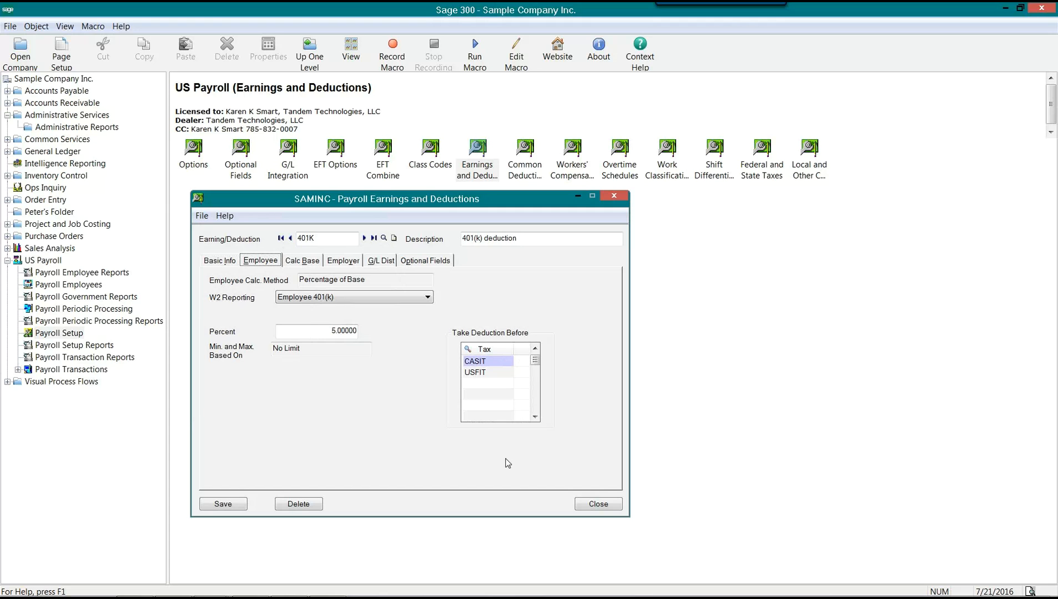
click(219, 261)
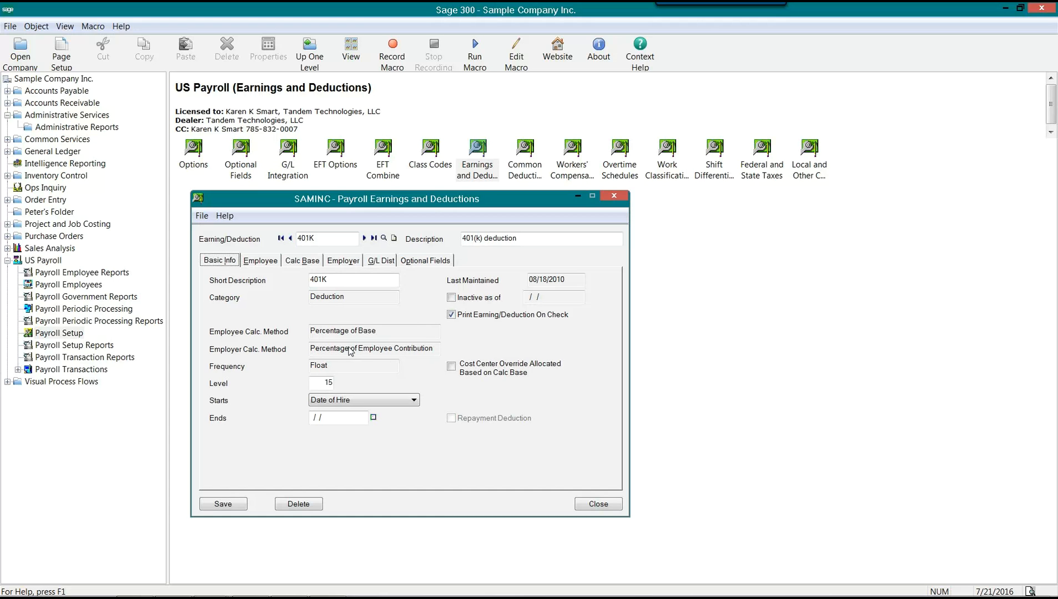
click(261, 262)
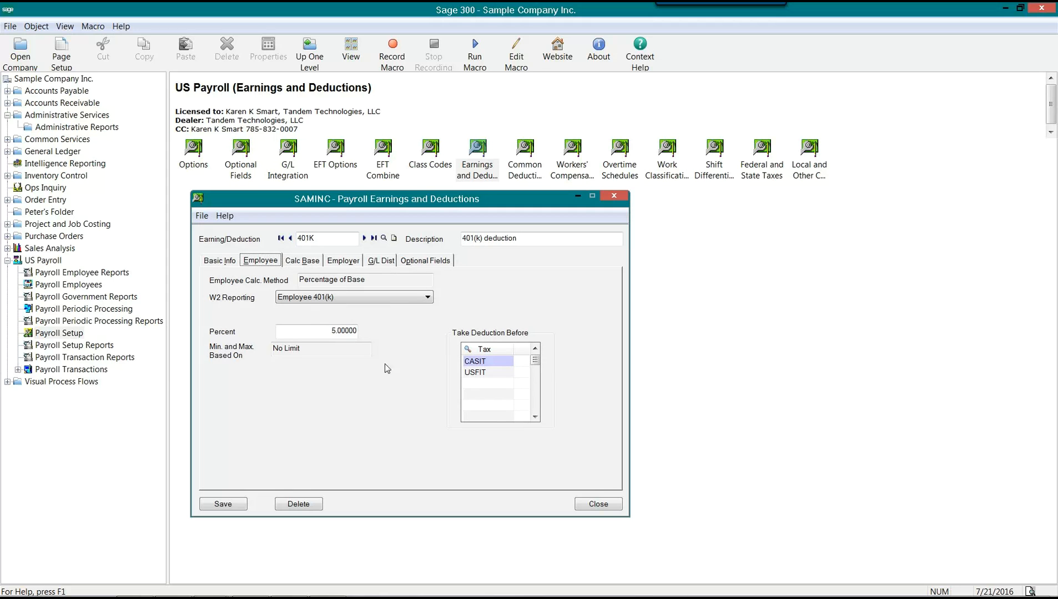
Load the ADVANC cash advance record and check its category
click(383, 238)
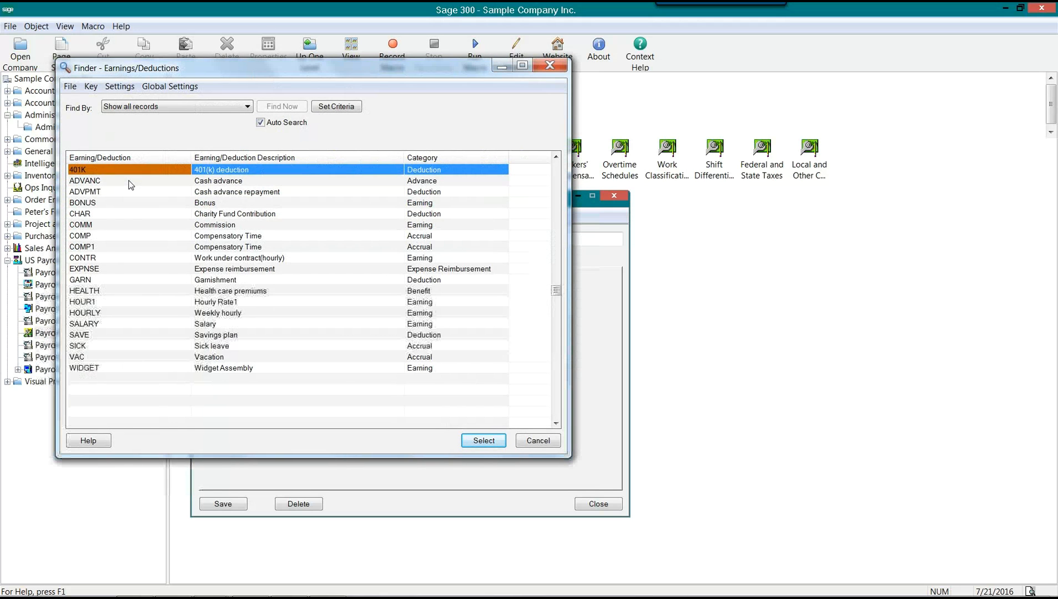
double_click(130, 181)
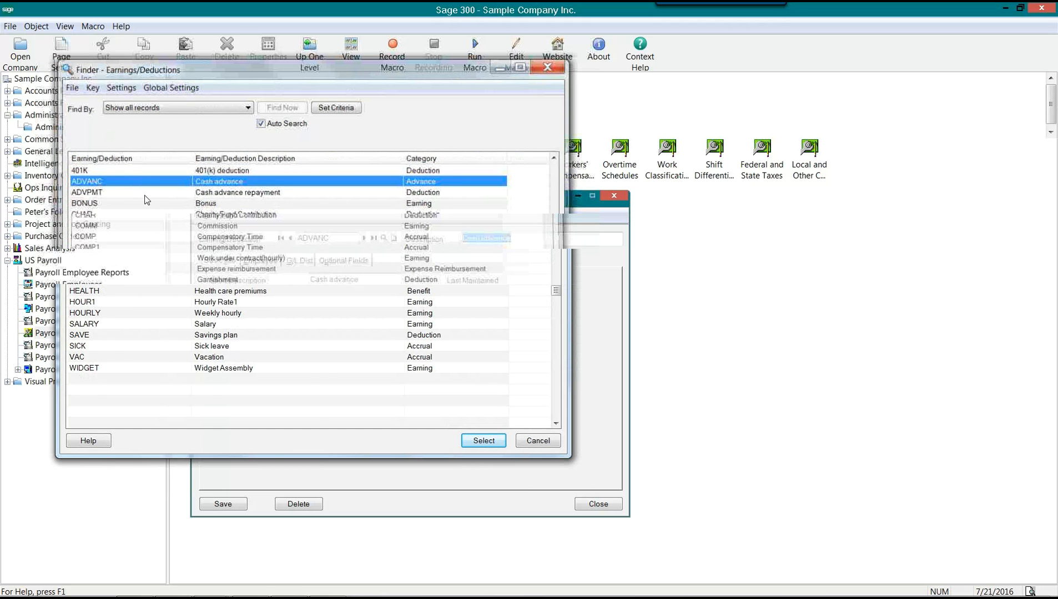
click(344, 299)
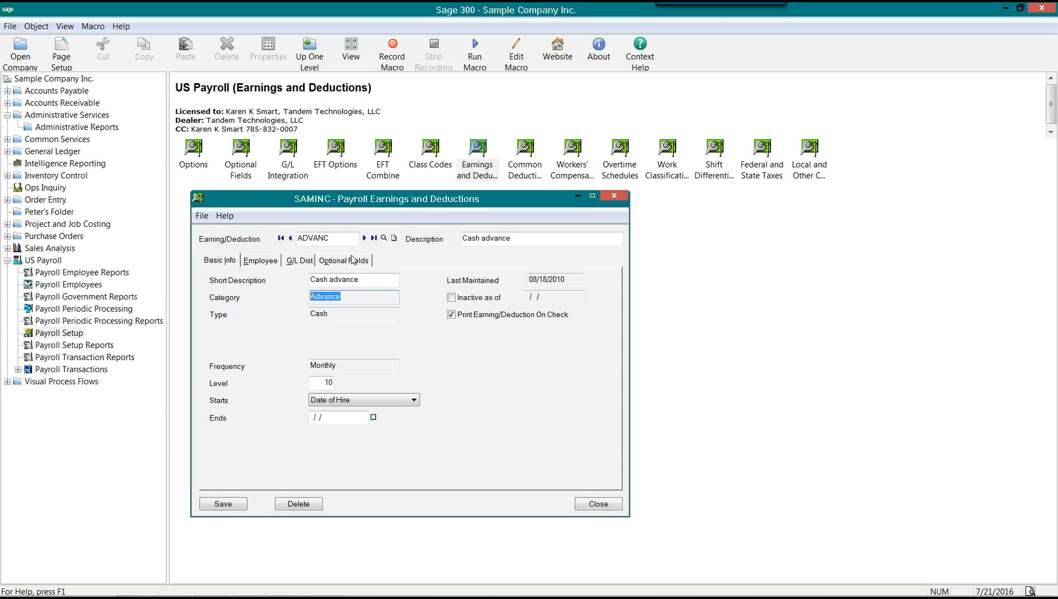
Load the ADVPMT cash advance repayment deduction and review its advance to be repaid and employee settings
click(384, 237)
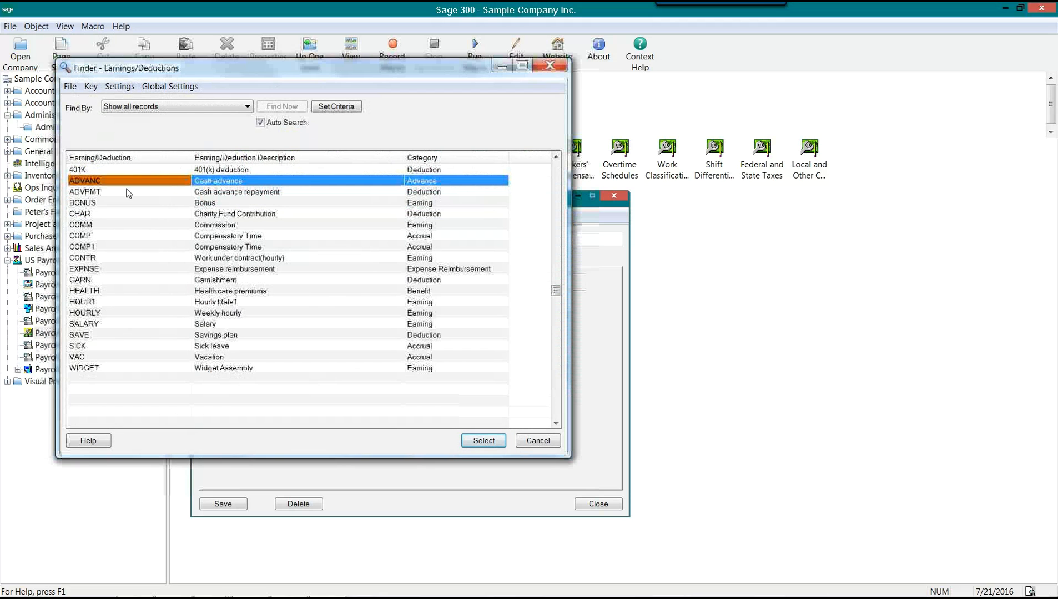
click(128, 192)
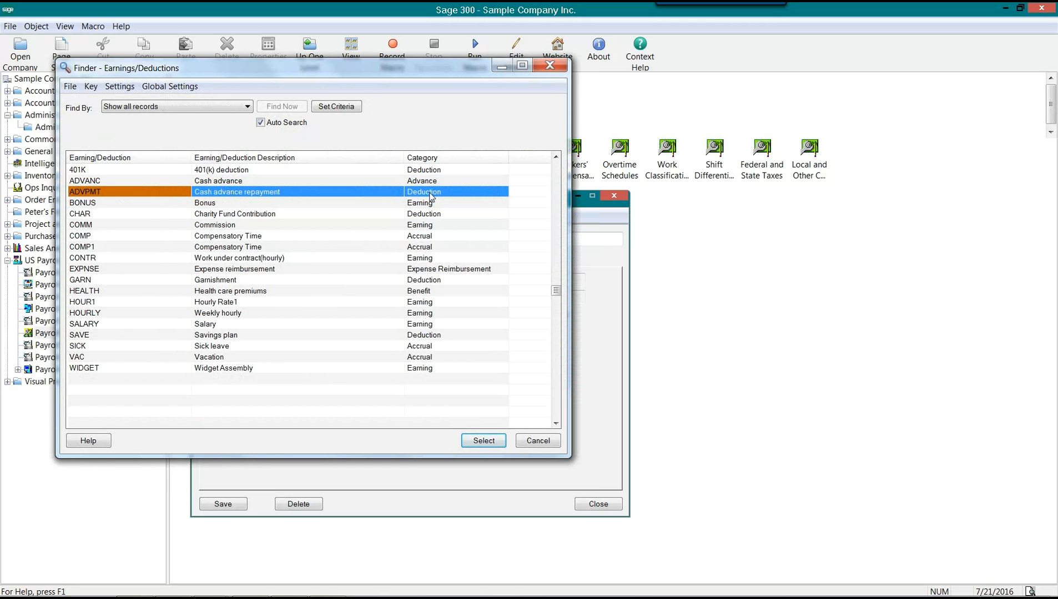
double_click(427, 192)
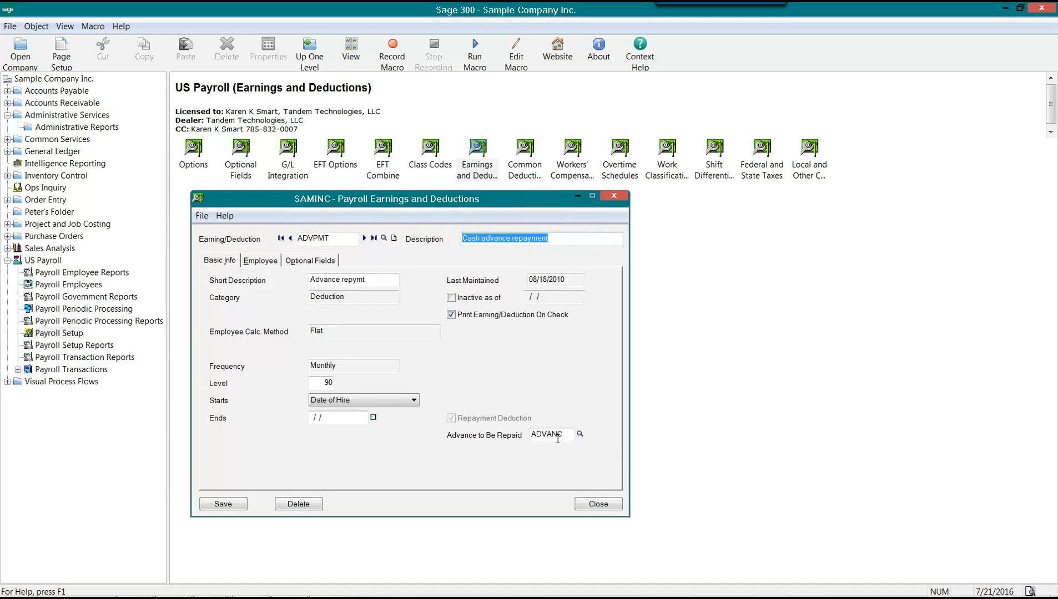
drag(563, 437, 519, 437)
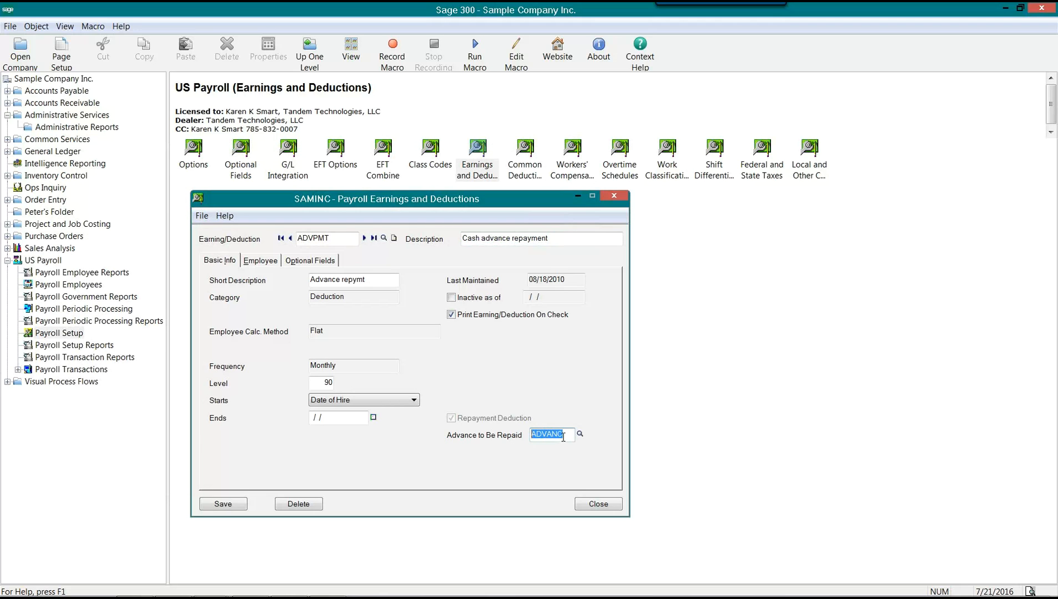
drag(564, 437, 526, 438)
click(260, 261)
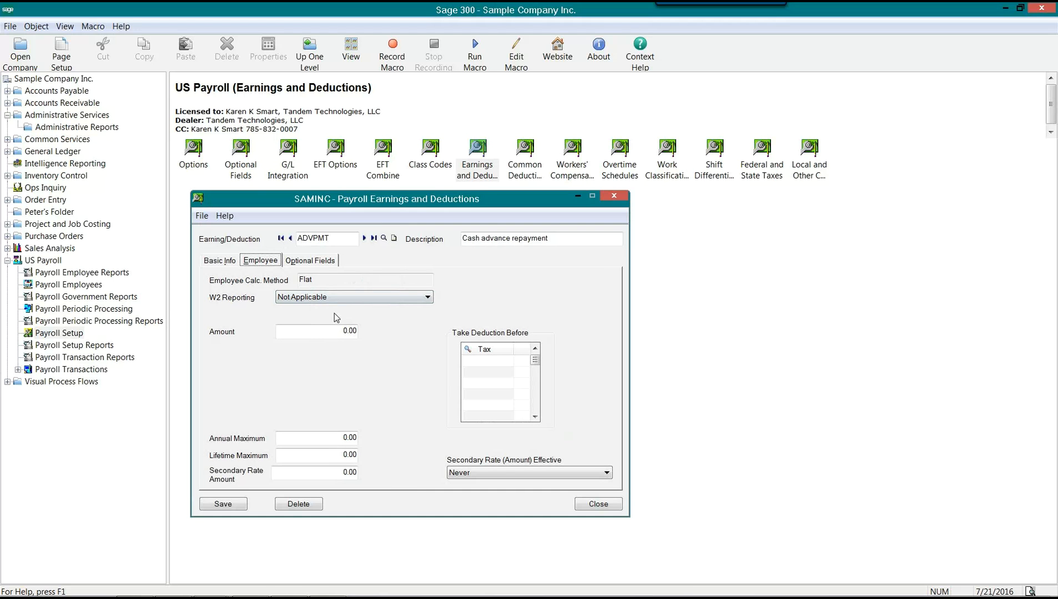
Compare the ADVANC and ADVPMT entries in the earnings/deductions list, and load the BONUS earning
click(384, 238)
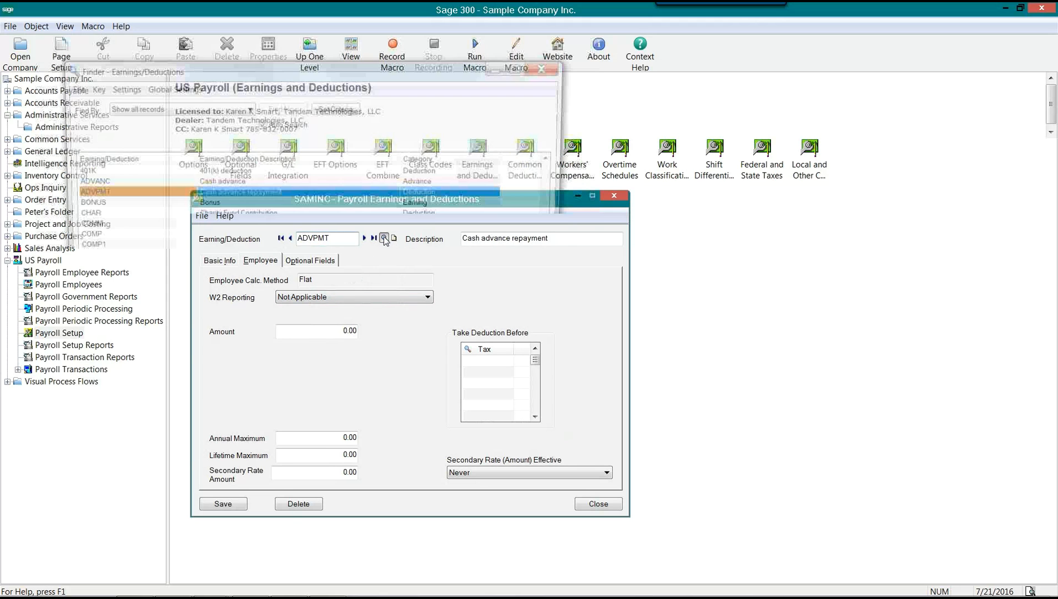
click(286, 192)
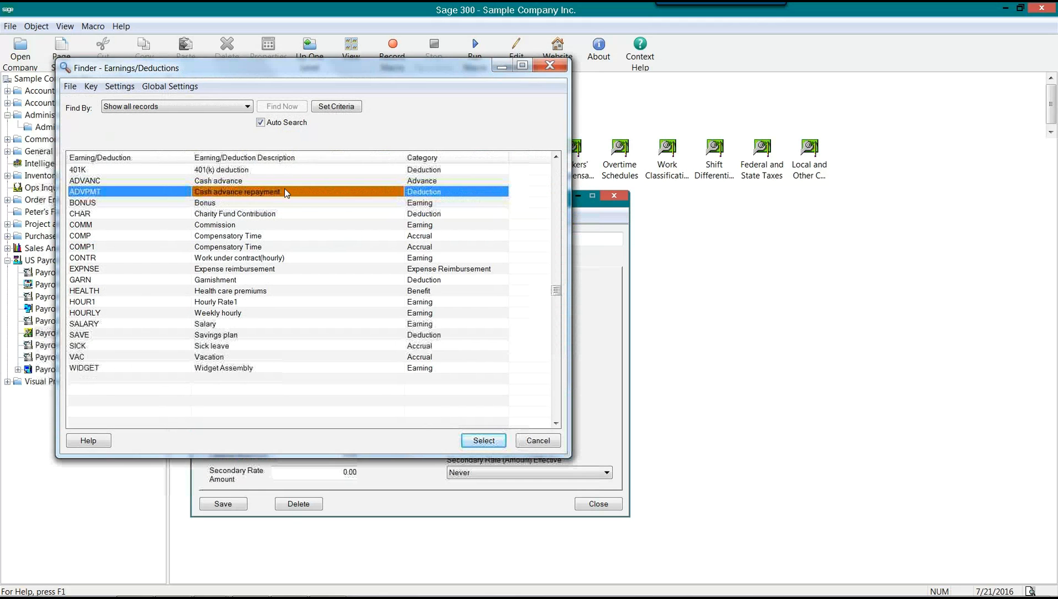
click(286, 186)
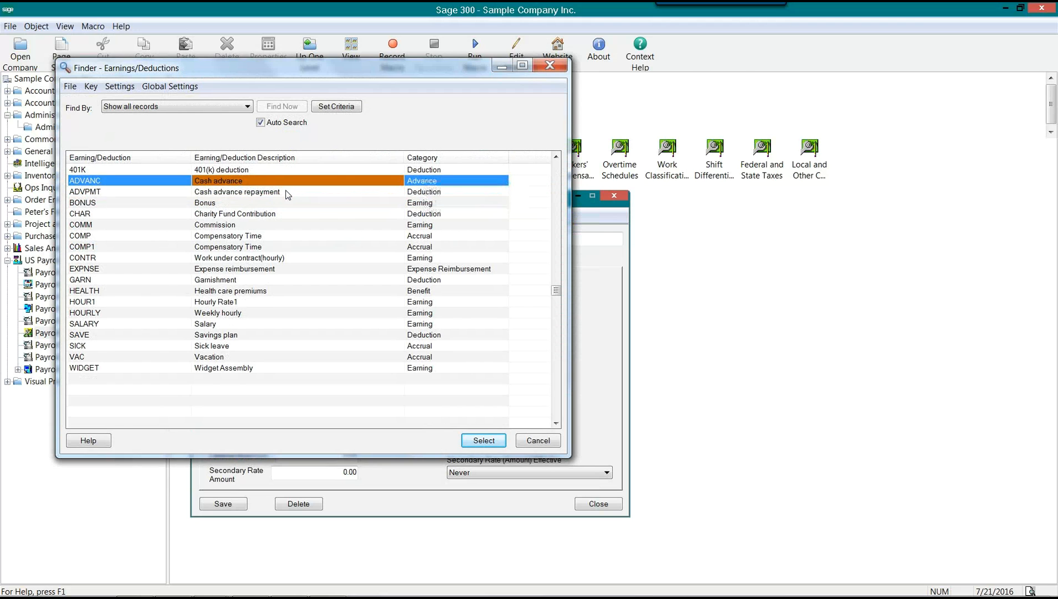
click(287, 193)
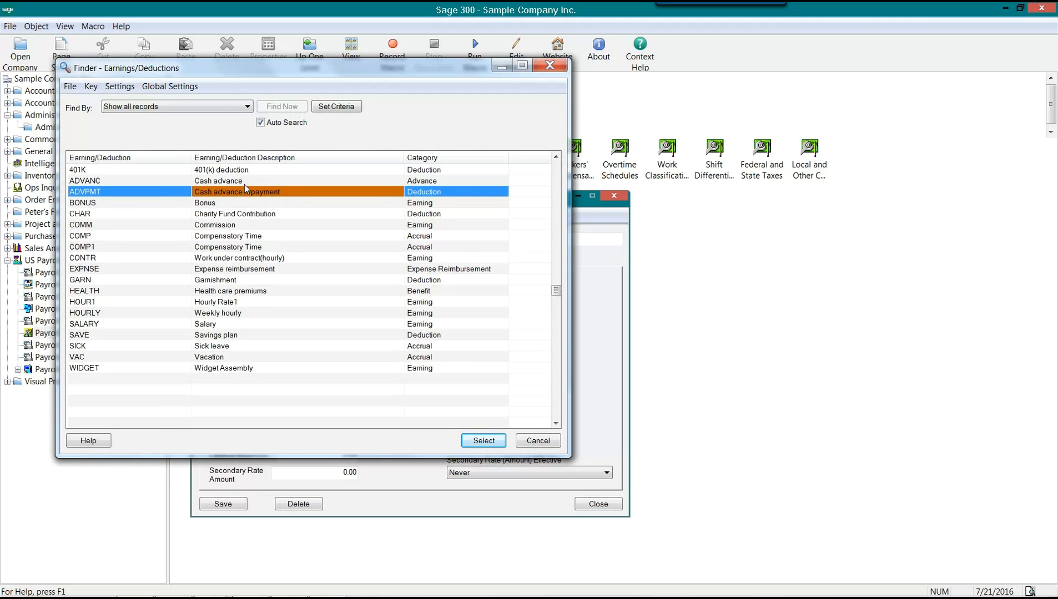
click(274, 184)
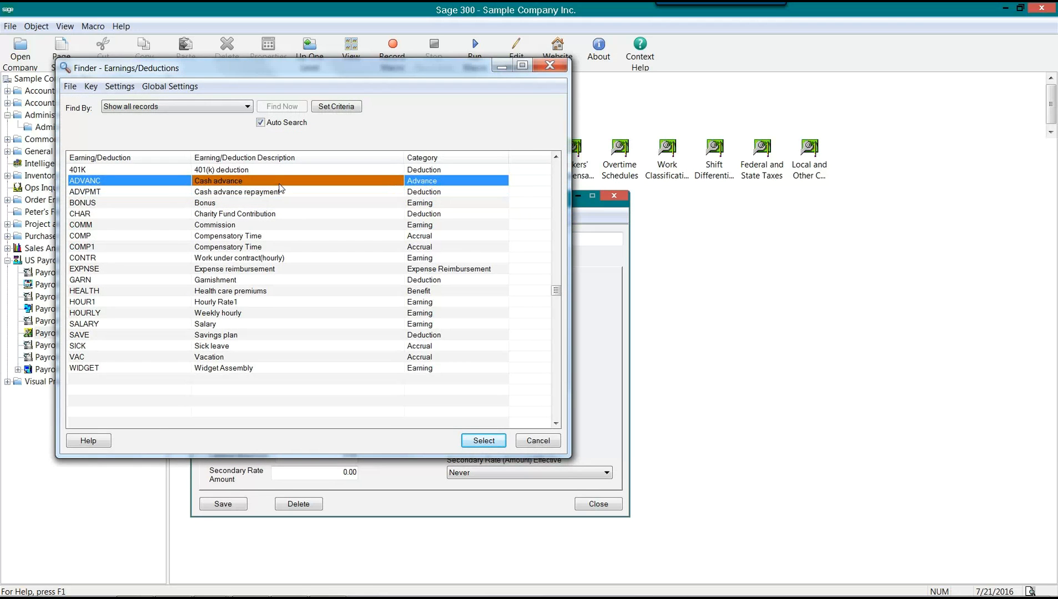
click(222, 202)
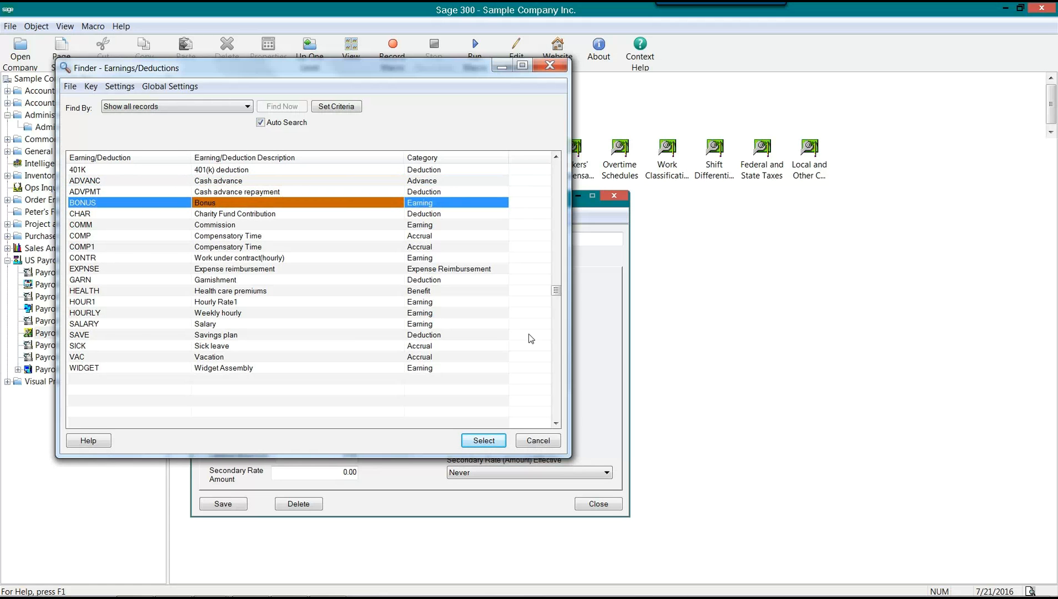
click(483, 440)
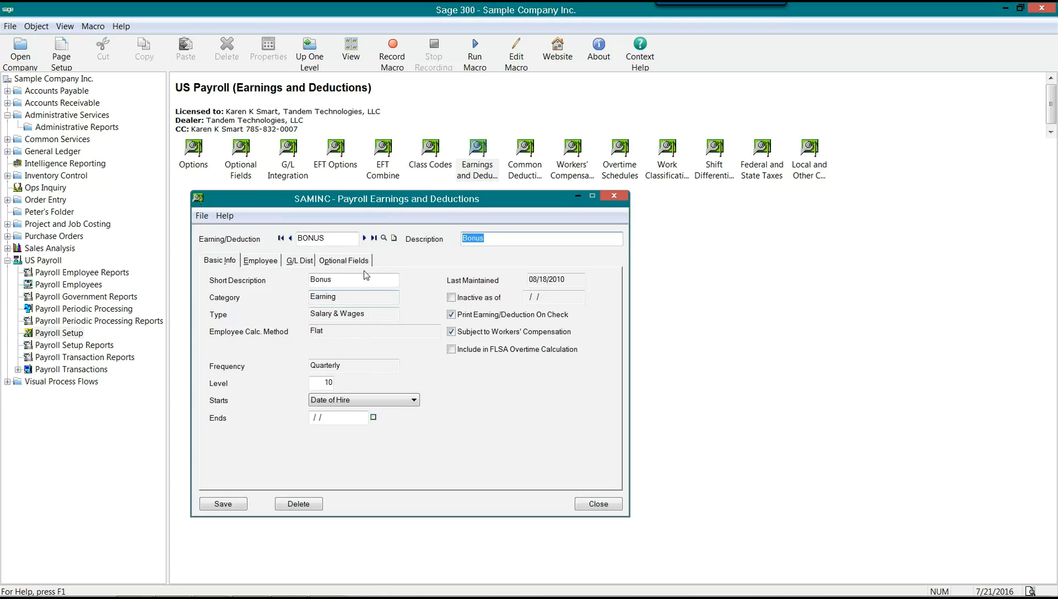
Load the CHAR charity fund deduction and review its basic information and employer contribution settings
click(384, 238)
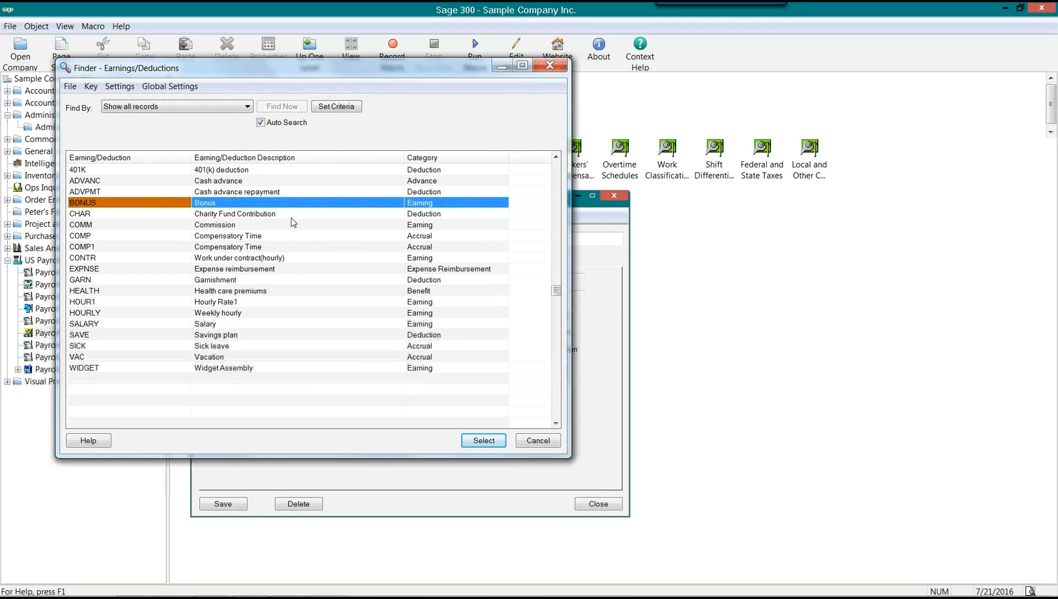
click(266, 215)
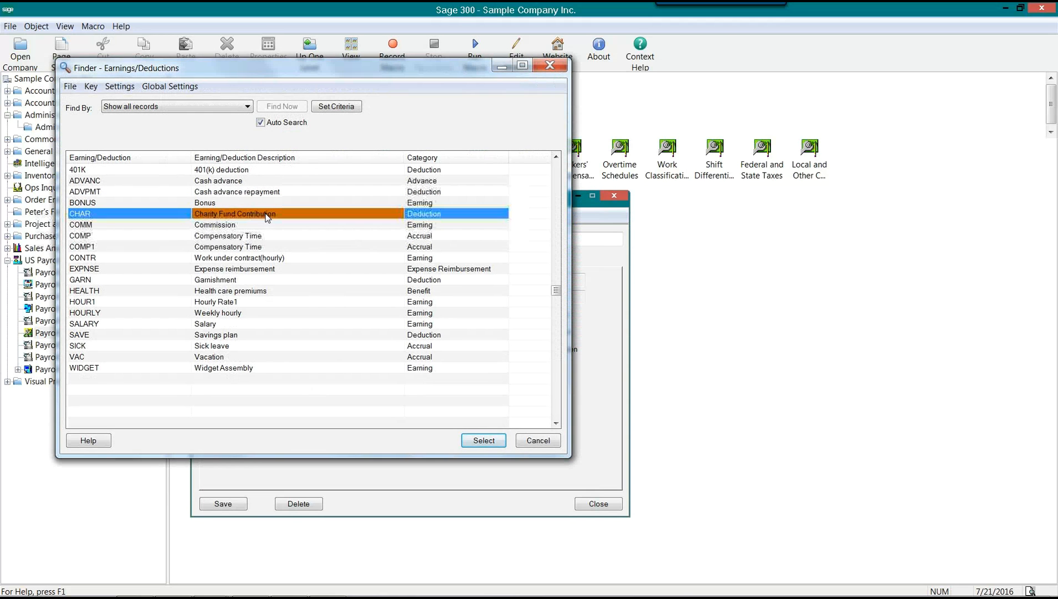
click(484, 440)
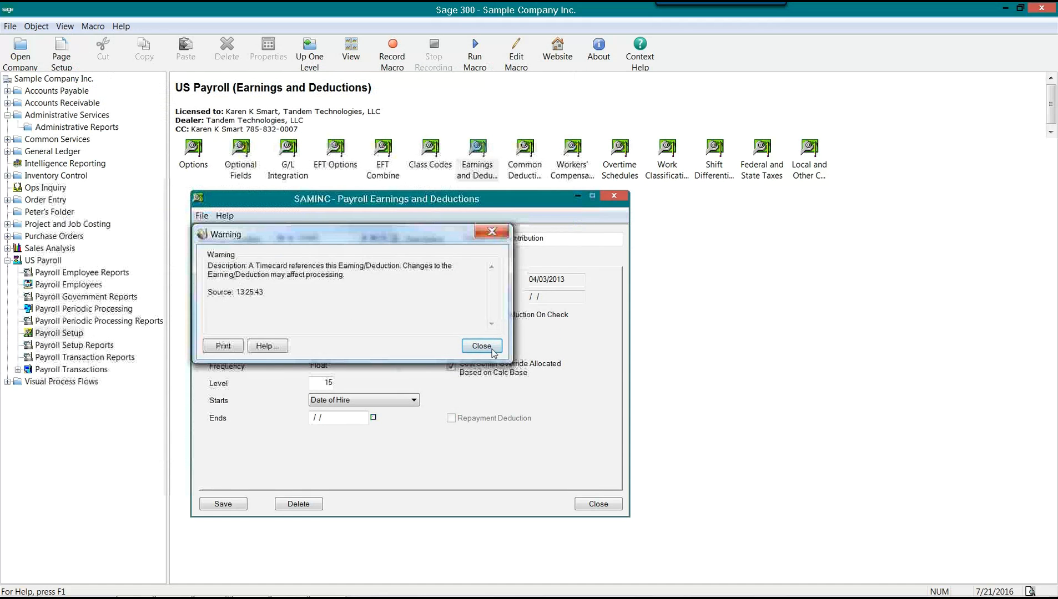
click(488, 347)
double_click(322, 281)
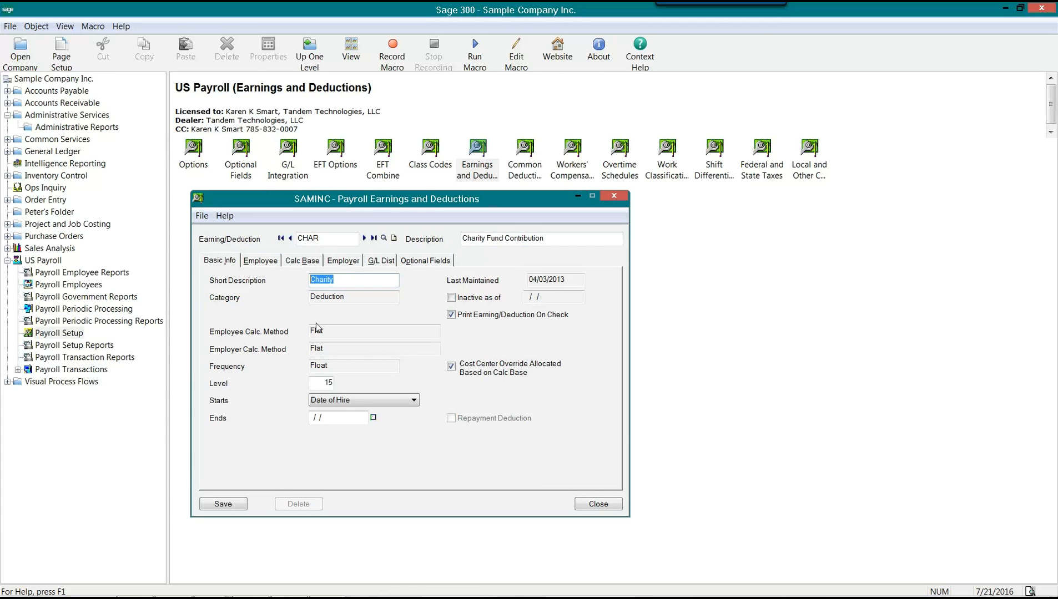
click(333, 262)
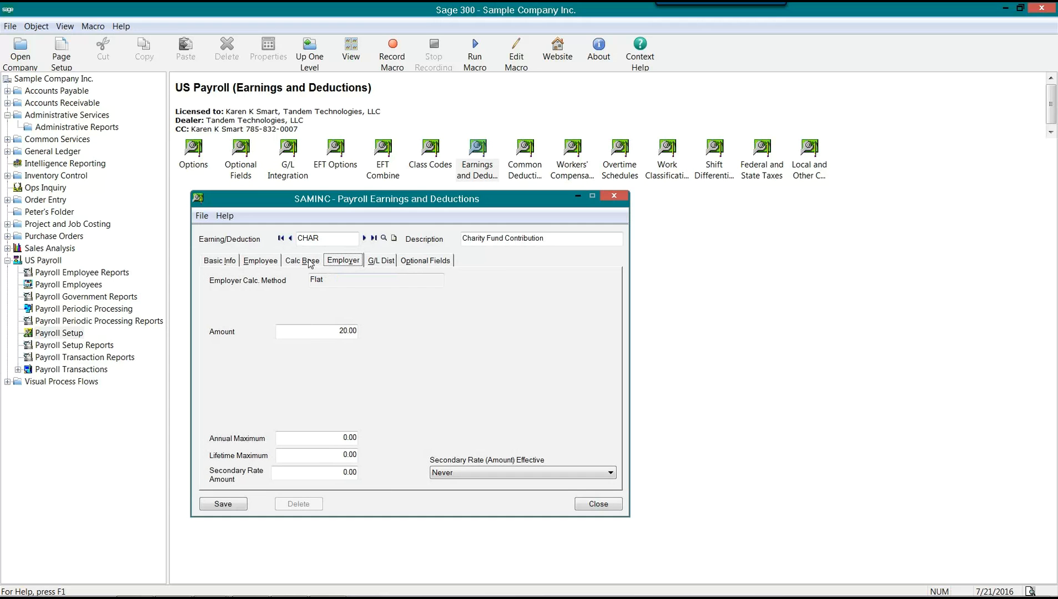
Check which earnings the CHAR deduction's calculation base includes, and load the COMM commission earning
key(alt+b)
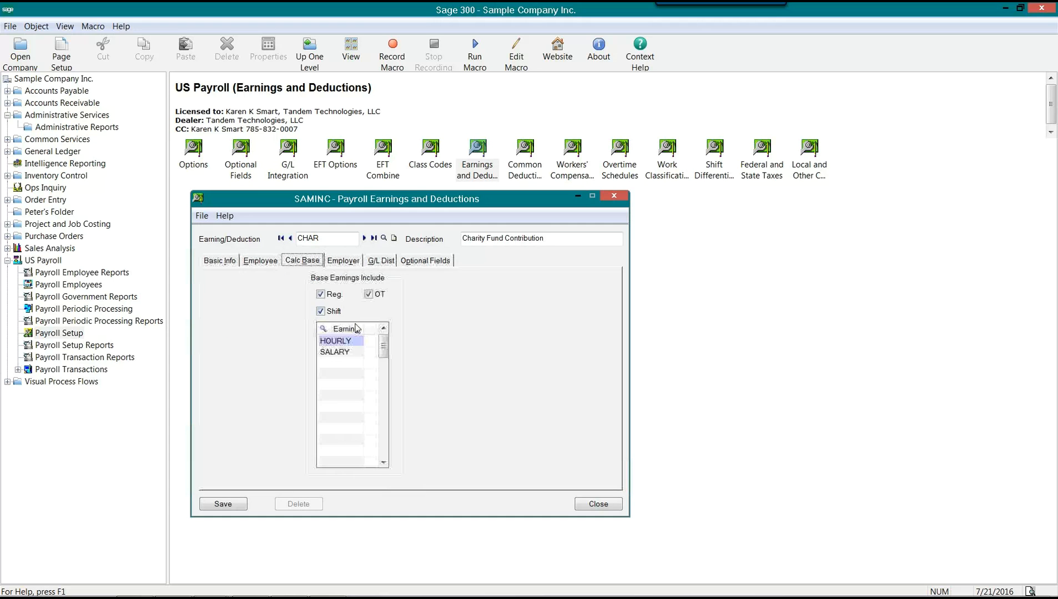
click(384, 237)
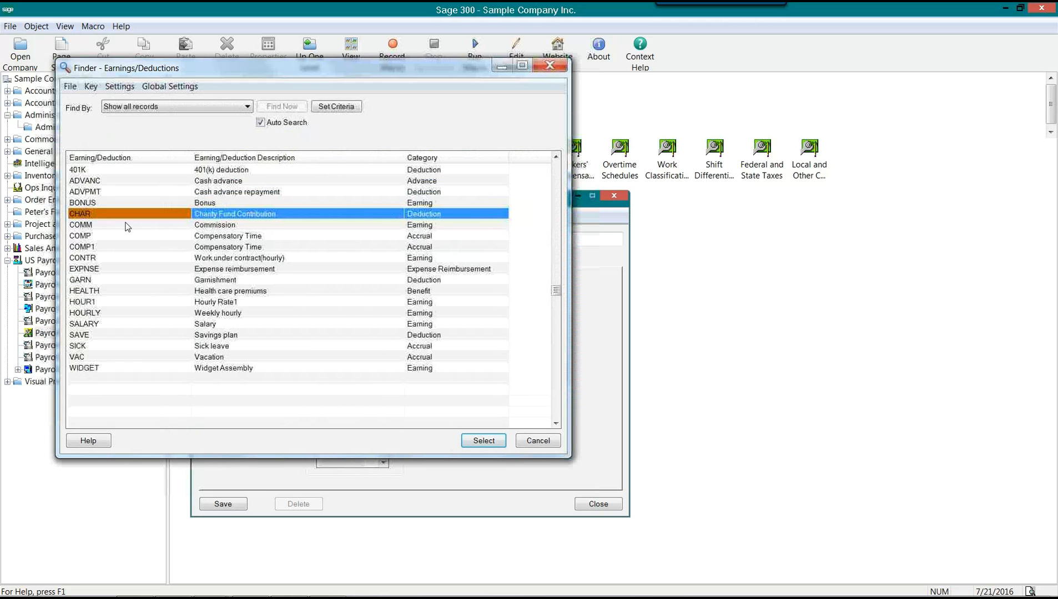
double_click(273, 227)
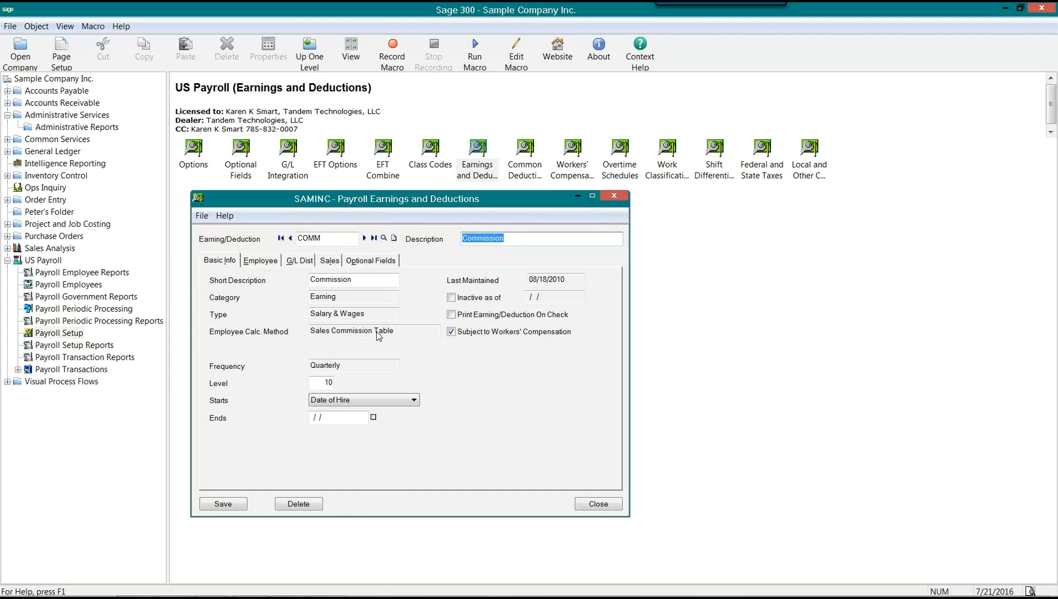
Load the COMP compensatory time record and review its category and its employee accrual and carry-over limits
click(383, 239)
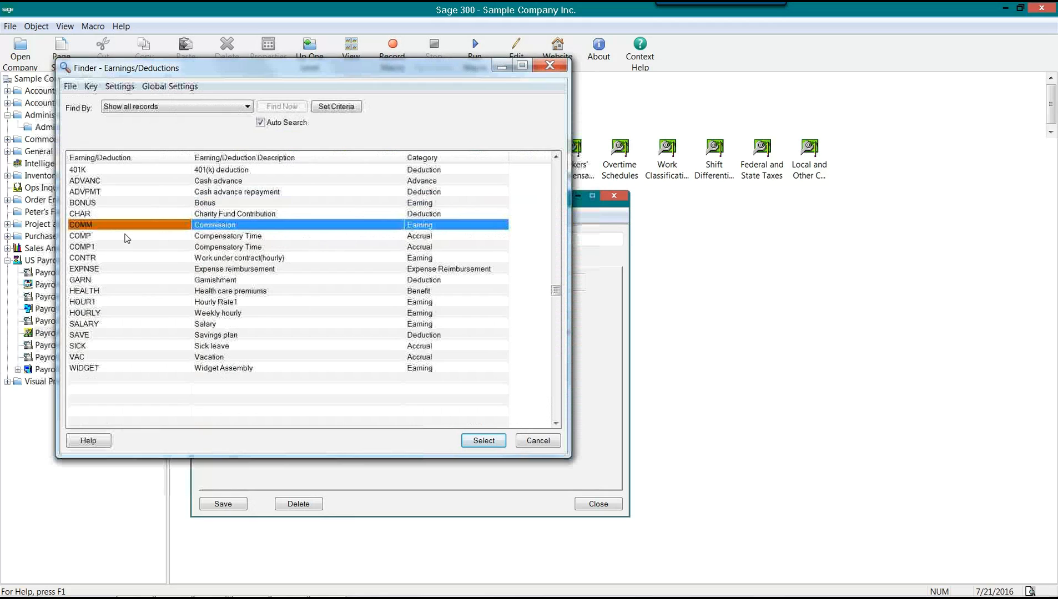
double_click(147, 237)
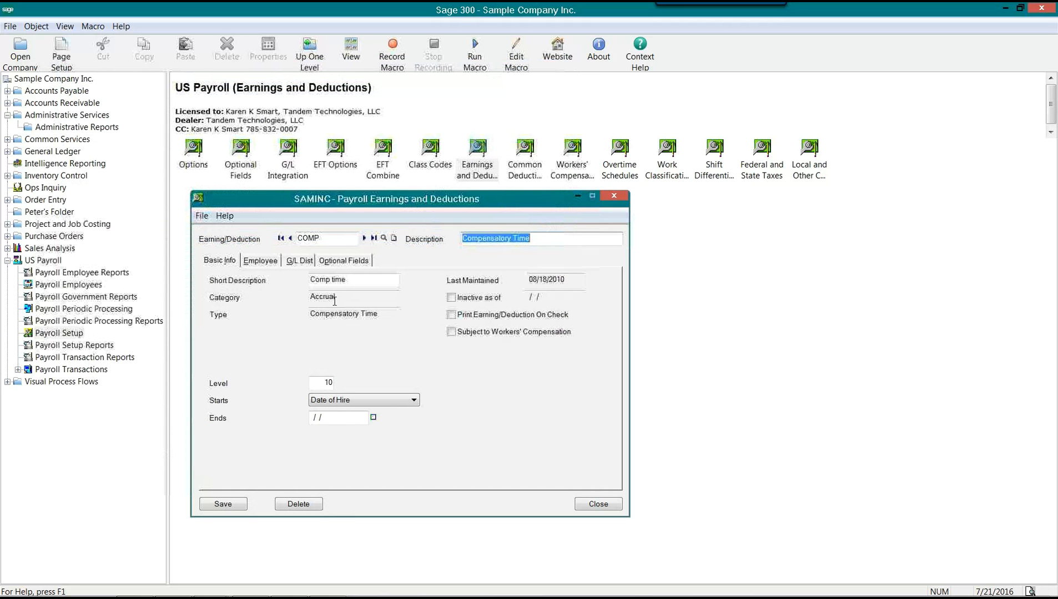
click(337, 299)
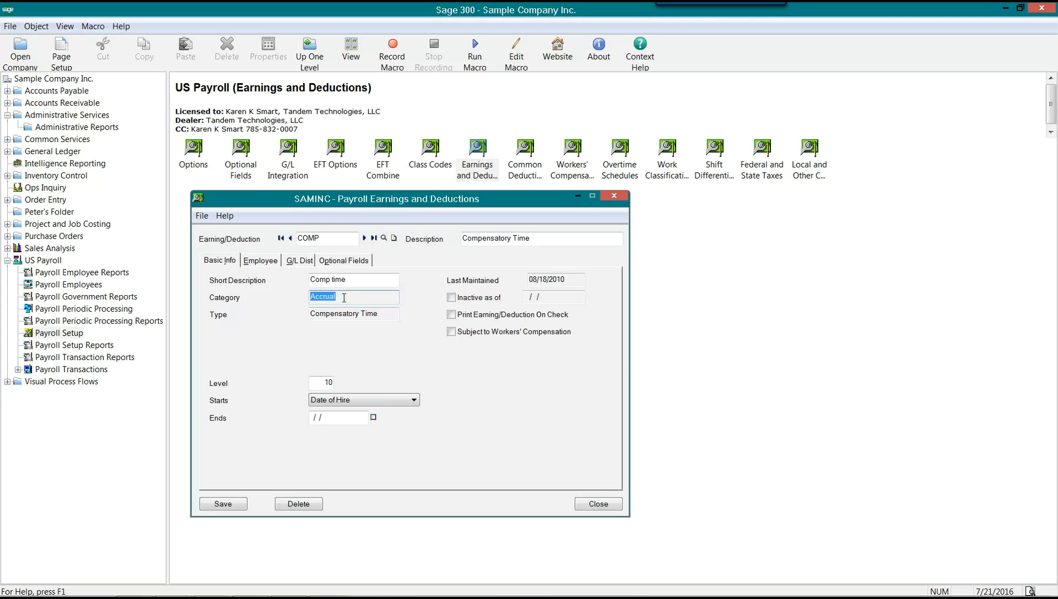
click(273, 263)
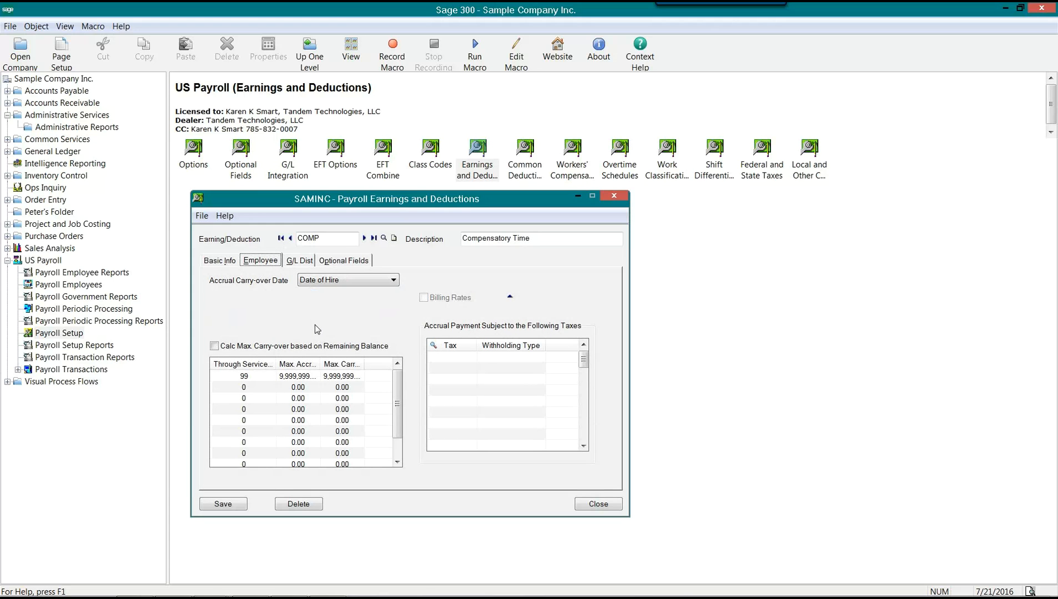
click(252, 378)
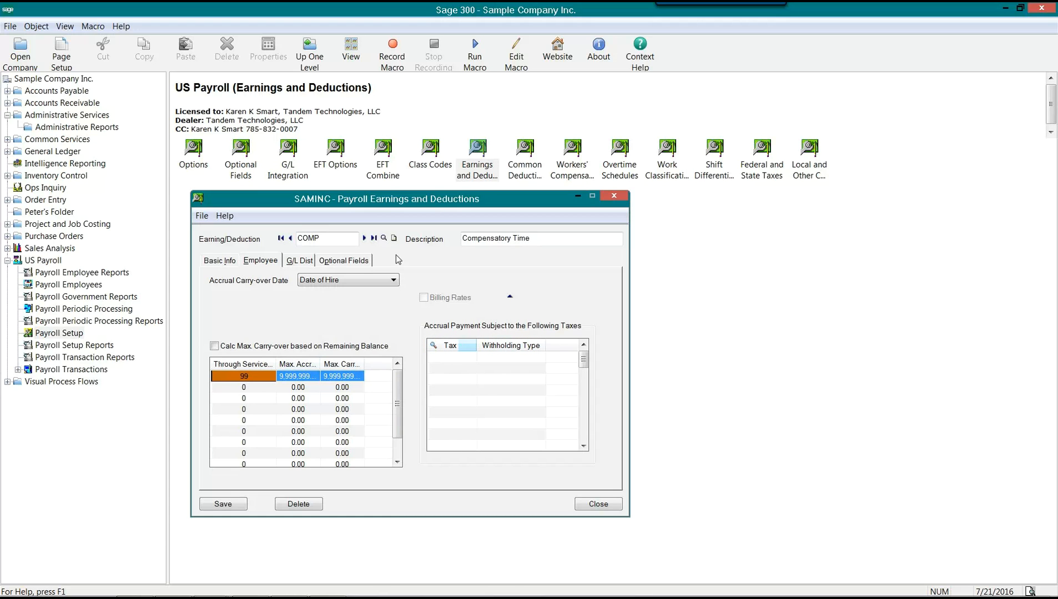
Load the EXPNSE expense reimbursement record and review its employee amount settings and basic information
click(384, 238)
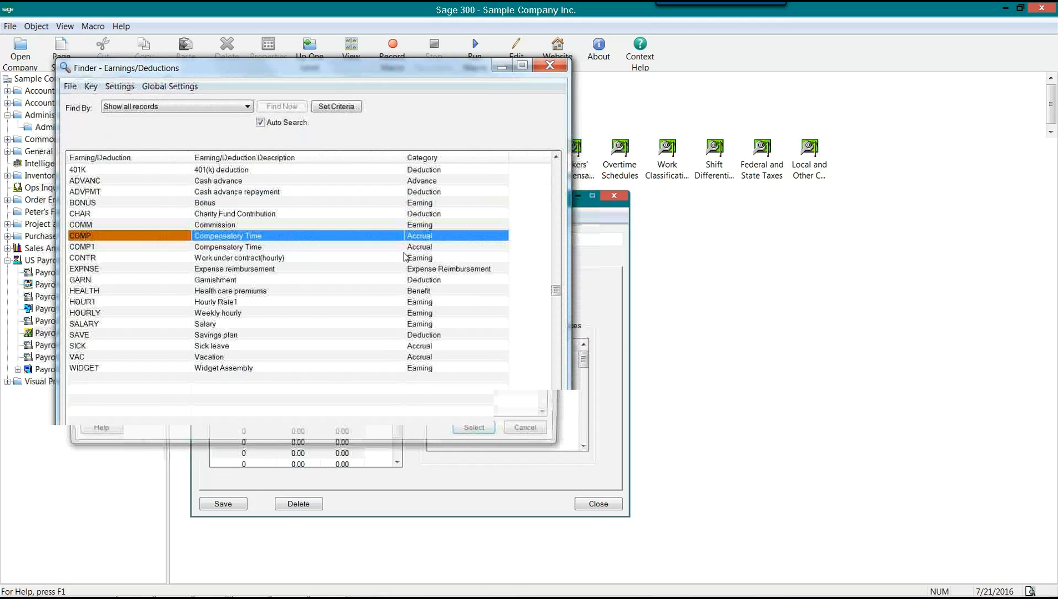
click(224, 270)
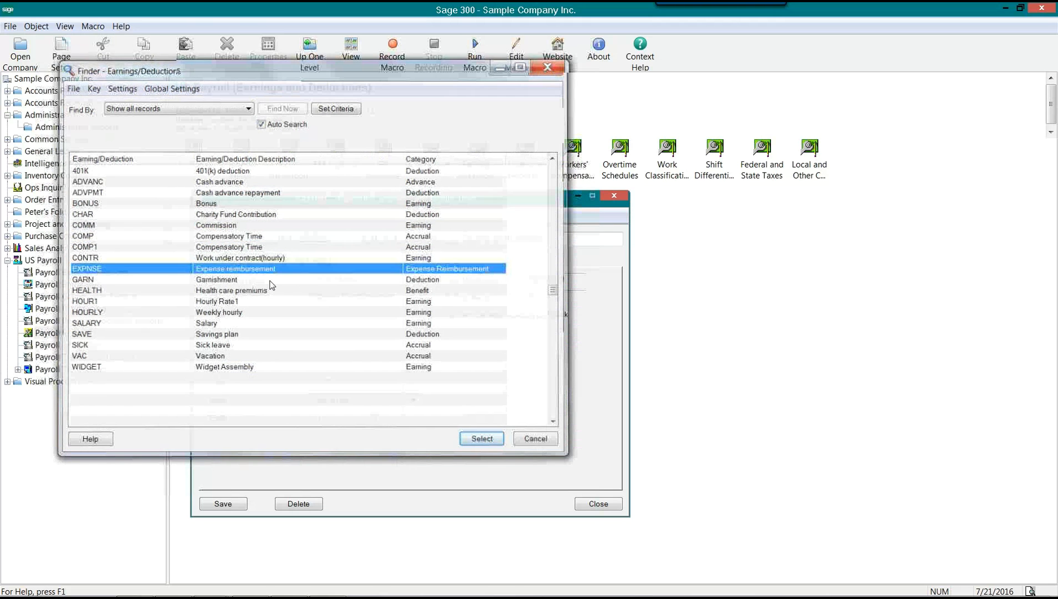
double_click(224, 270)
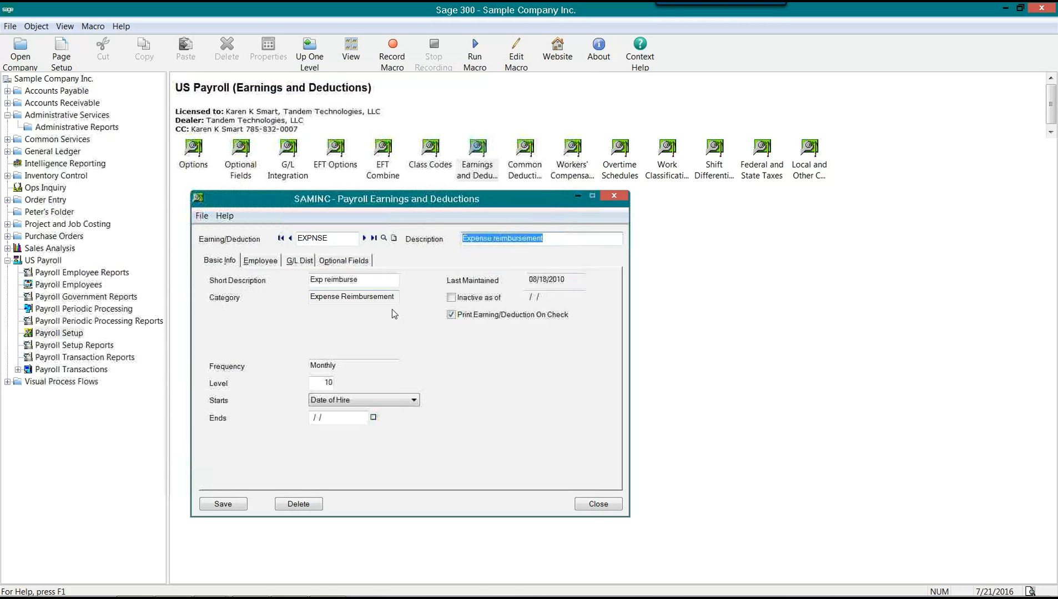
click(258, 262)
click(323, 331)
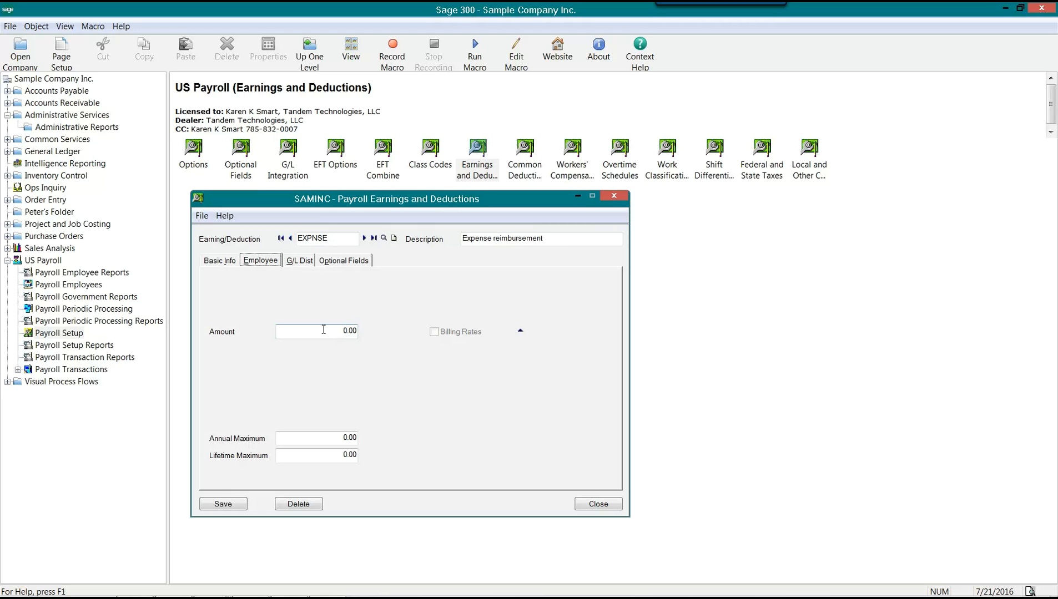
click(211, 261)
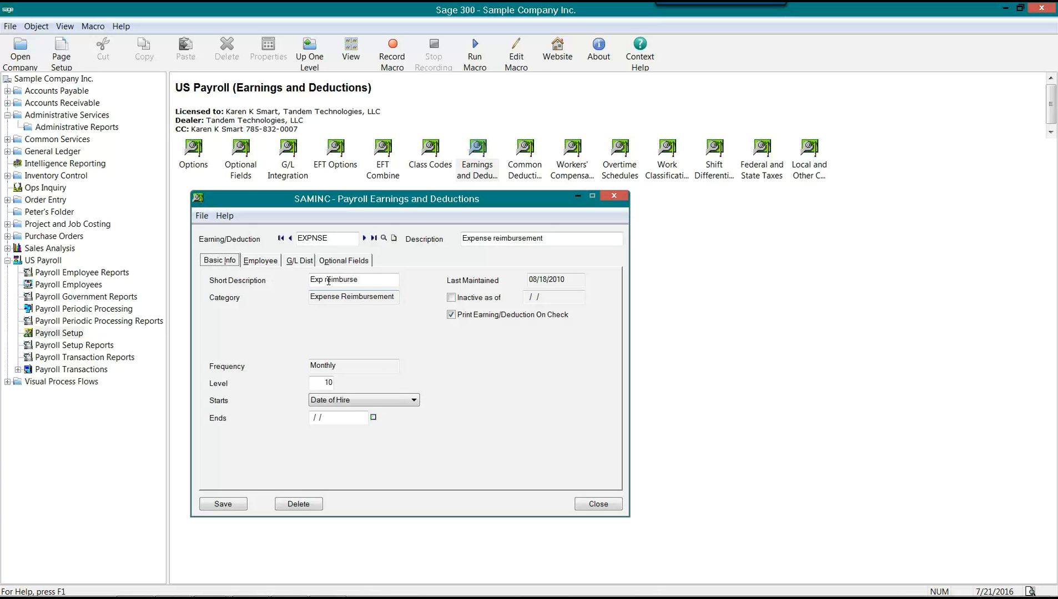
Load the HEALTH benefit and review its regular expense and employer liability G/L accounts and its basic information
click(384, 237)
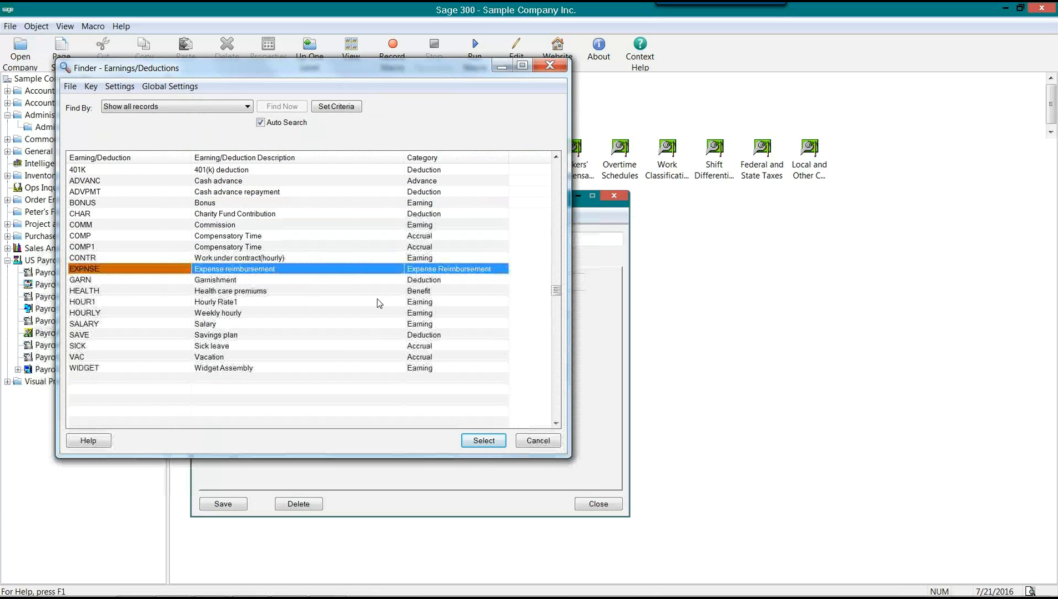
double_click(369, 292)
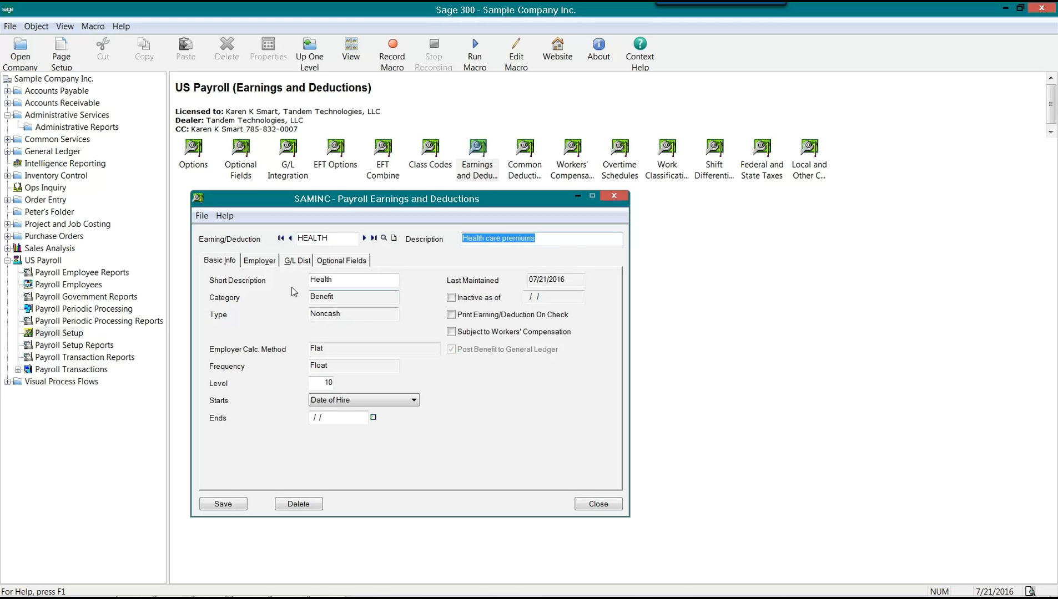
click(298, 261)
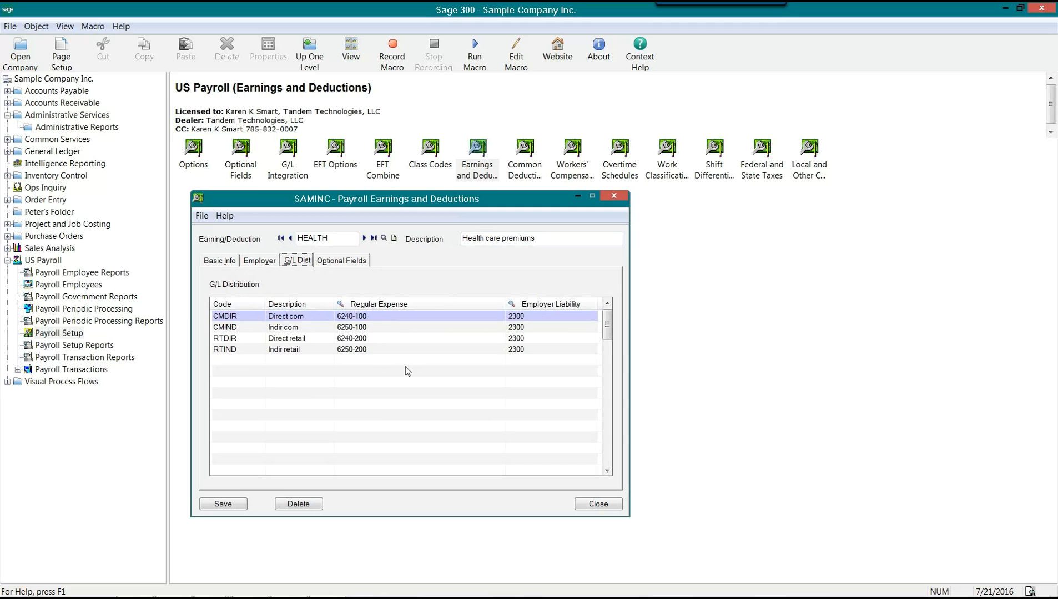
click(389, 317)
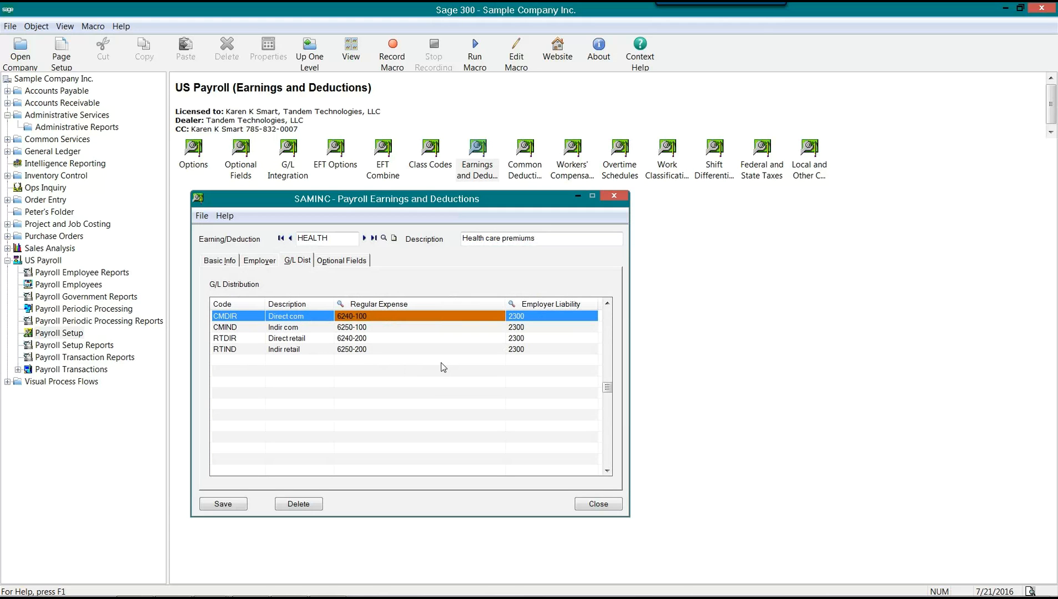
click(533, 318)
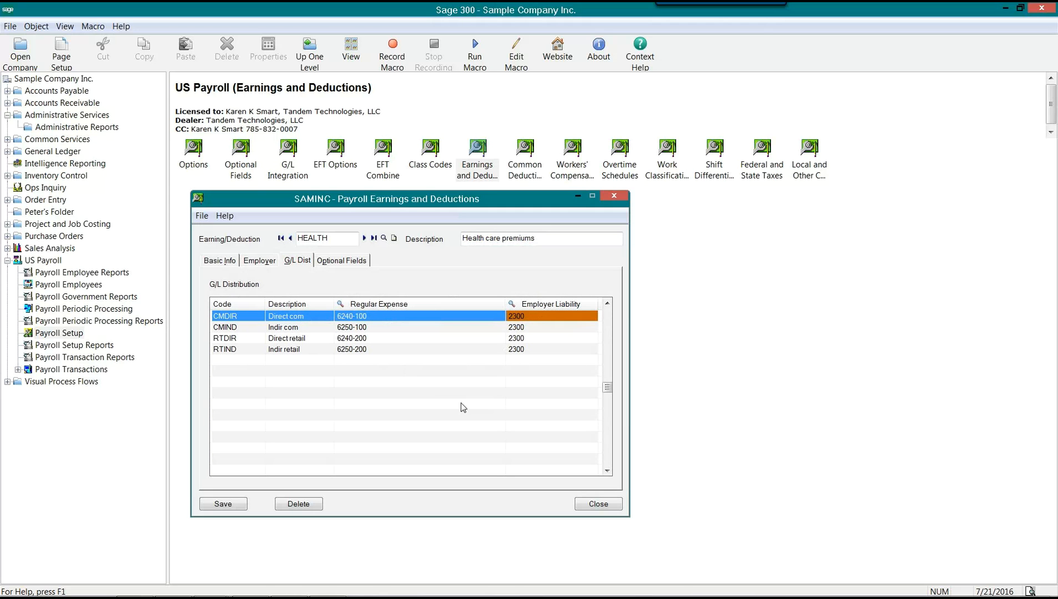
click(216, 262)
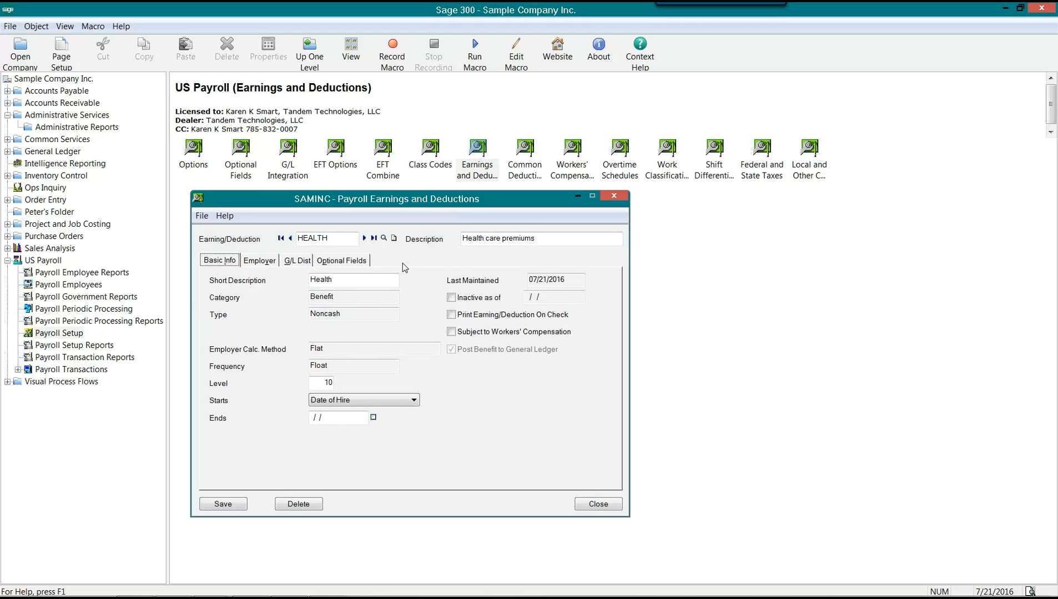
Start a new earning/deduction record and set its category to Accrual
click(393, 238)
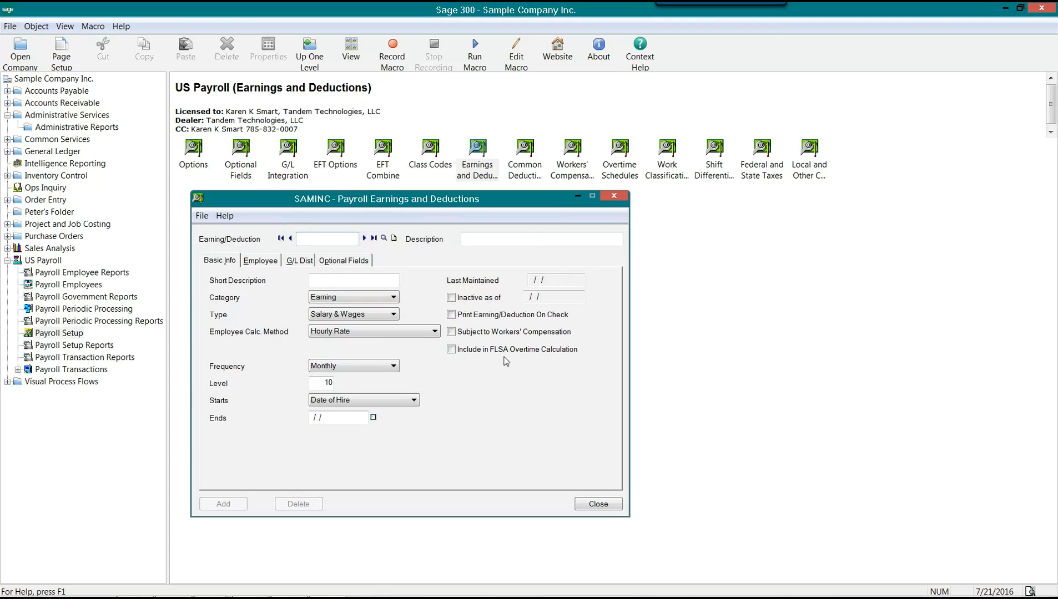
click(362, 301)
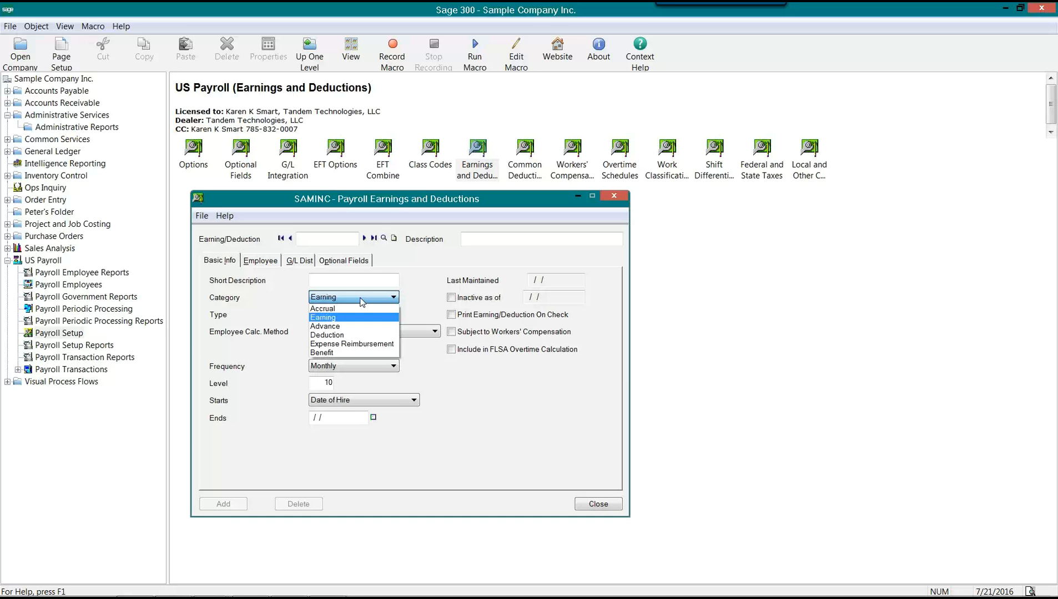
click(351, 309)
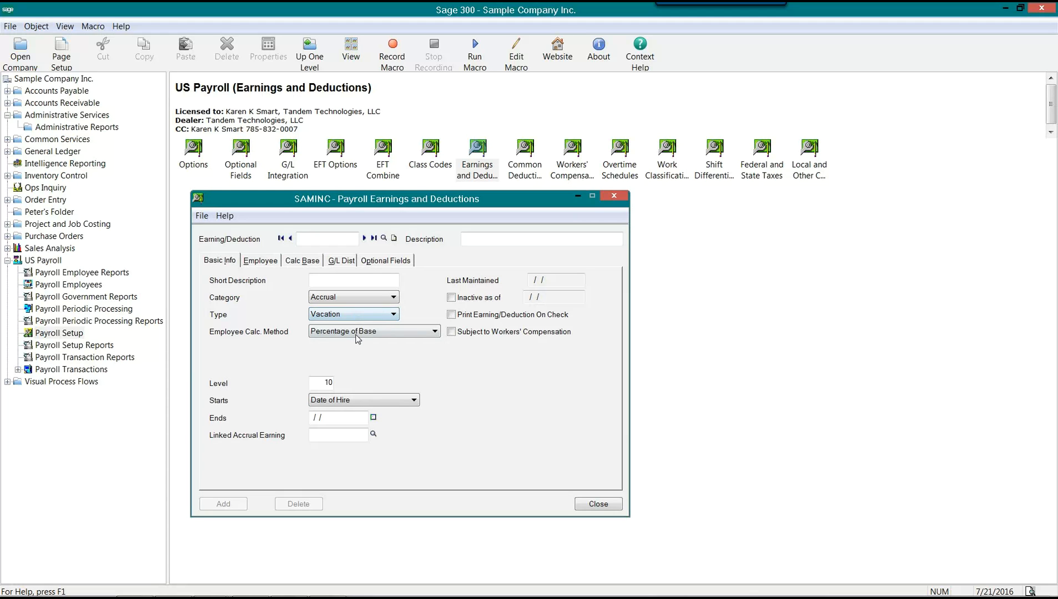
Try the Hours per Hour Worked and Hours per Frequency calculation methods, check the frequency choices, and return to Percentage of Base
click(357, 332)
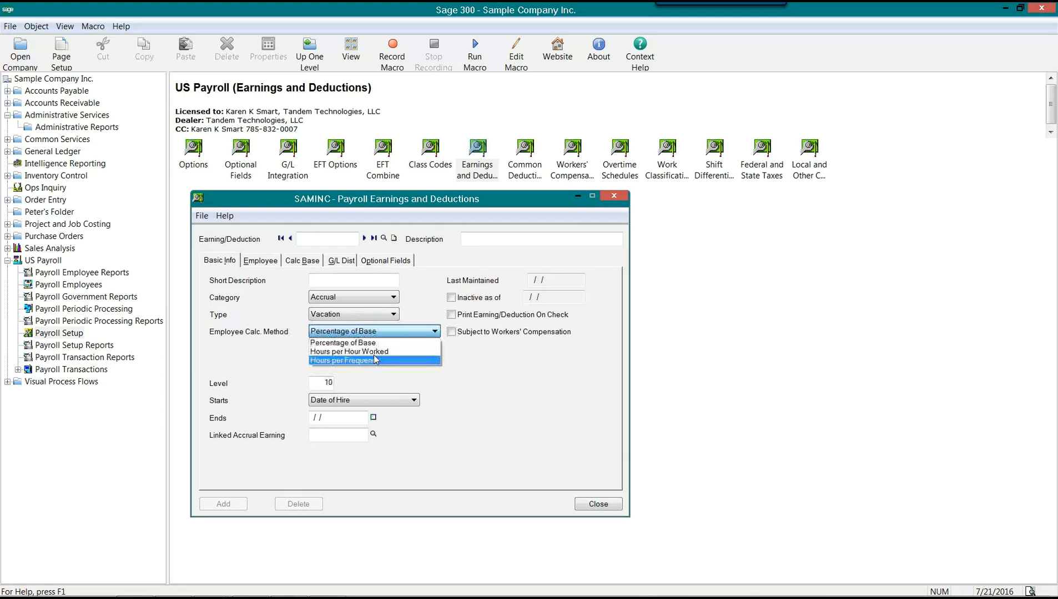
click(375, 353)
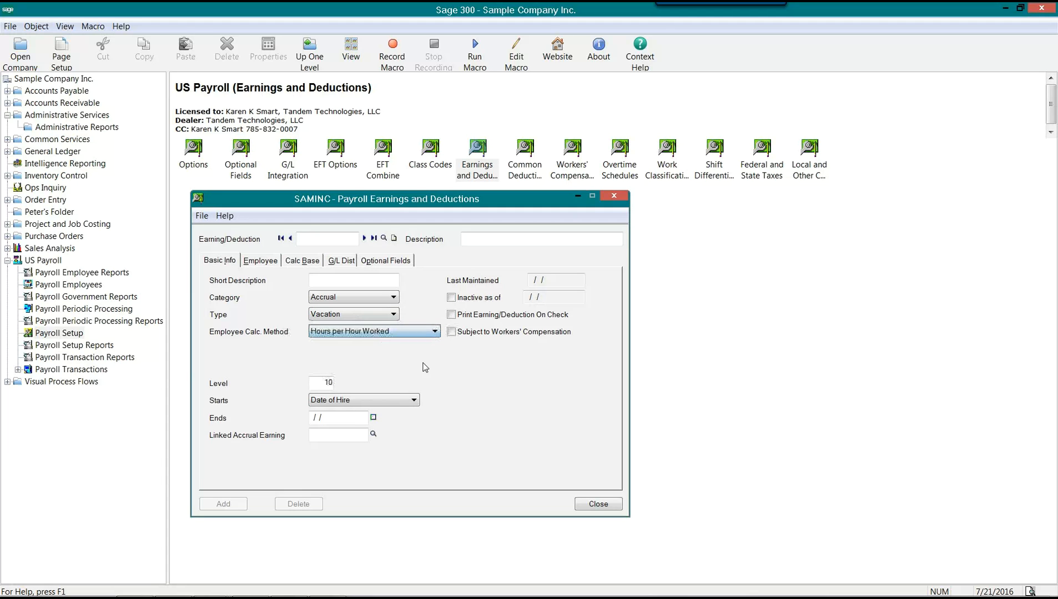
click(364, 333)
click(373, 362)
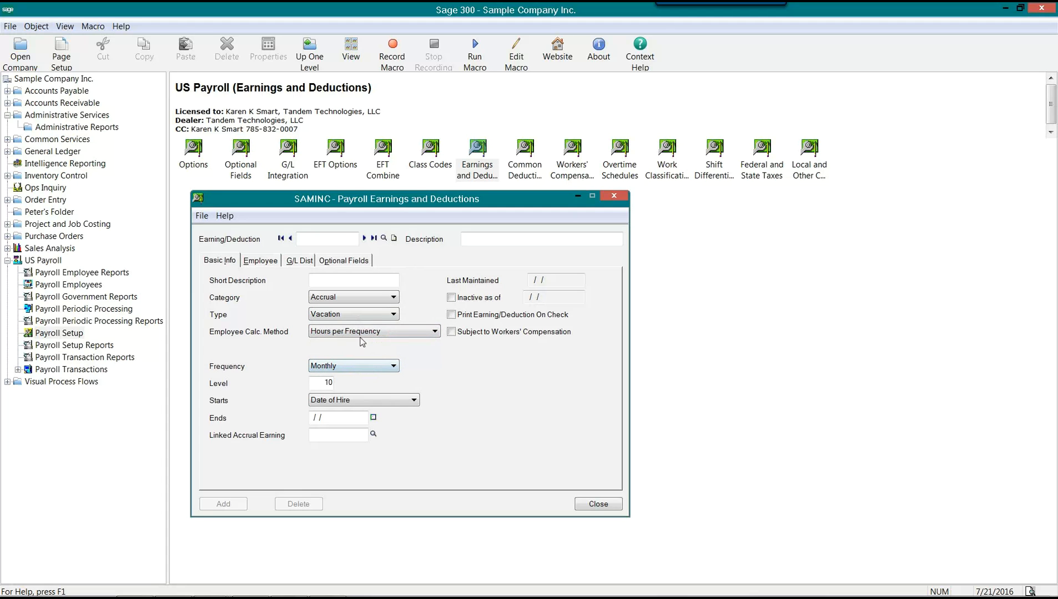
click(393, 367)
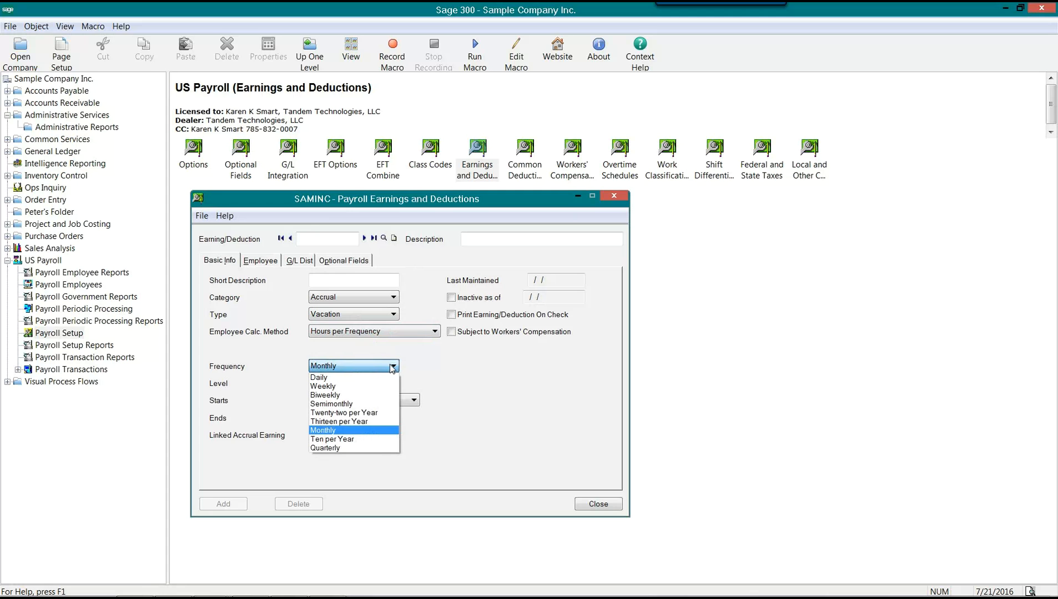
click(393, 367)
click(412, 333)
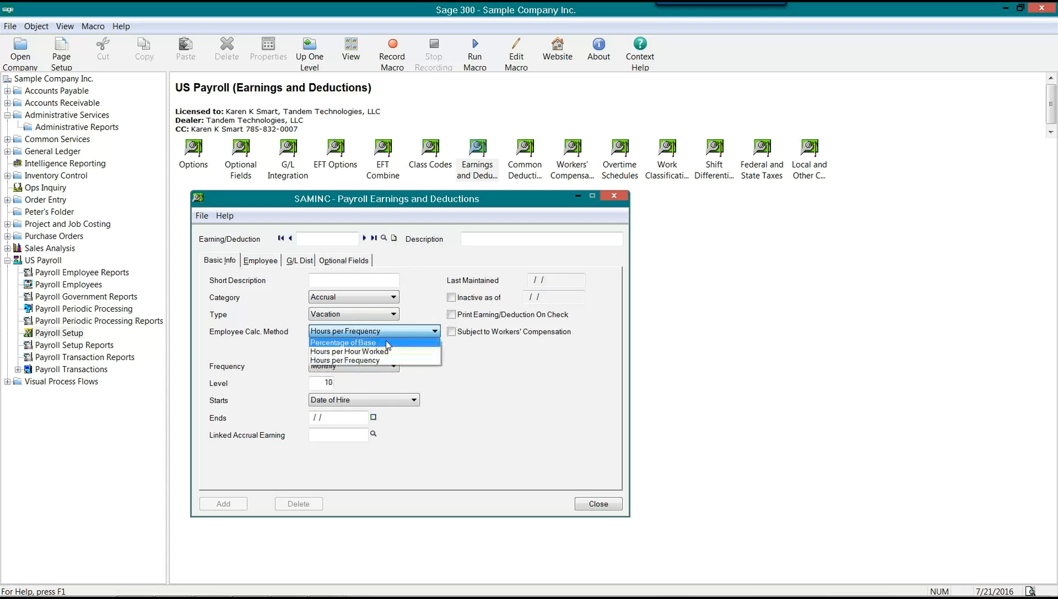
click(386, 341)
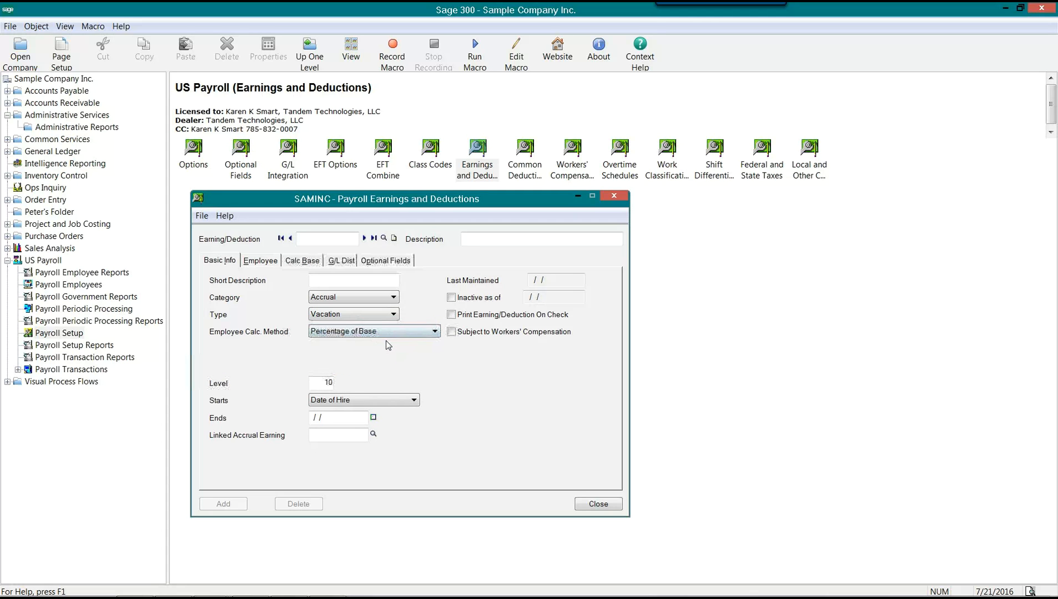
Examine the new vacation accrual's calculation base options, and reselect Percentage of Base as the employee calculation method
click(304, 263)
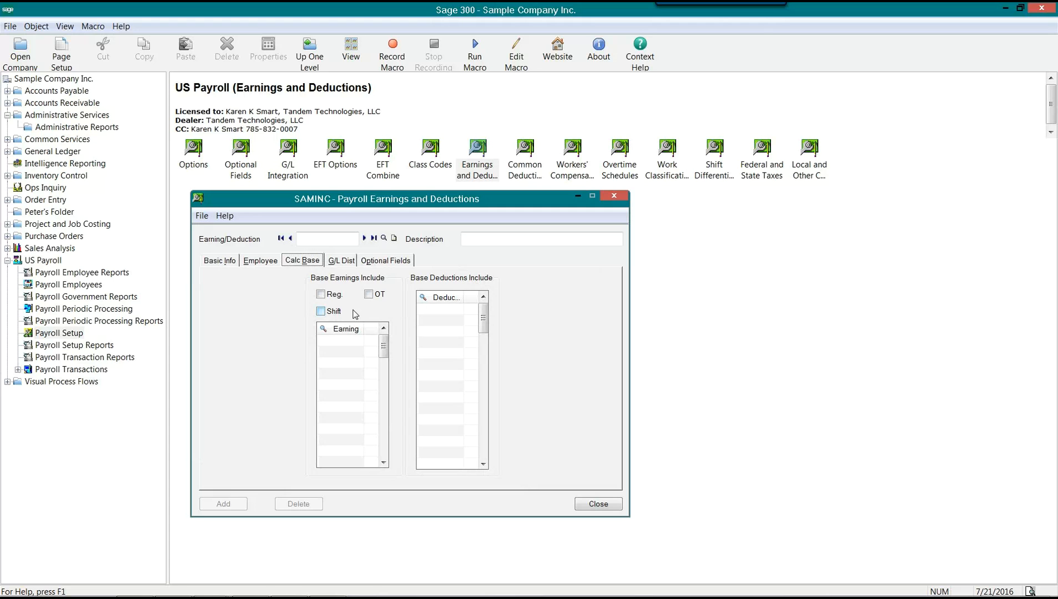
click(219, 261)
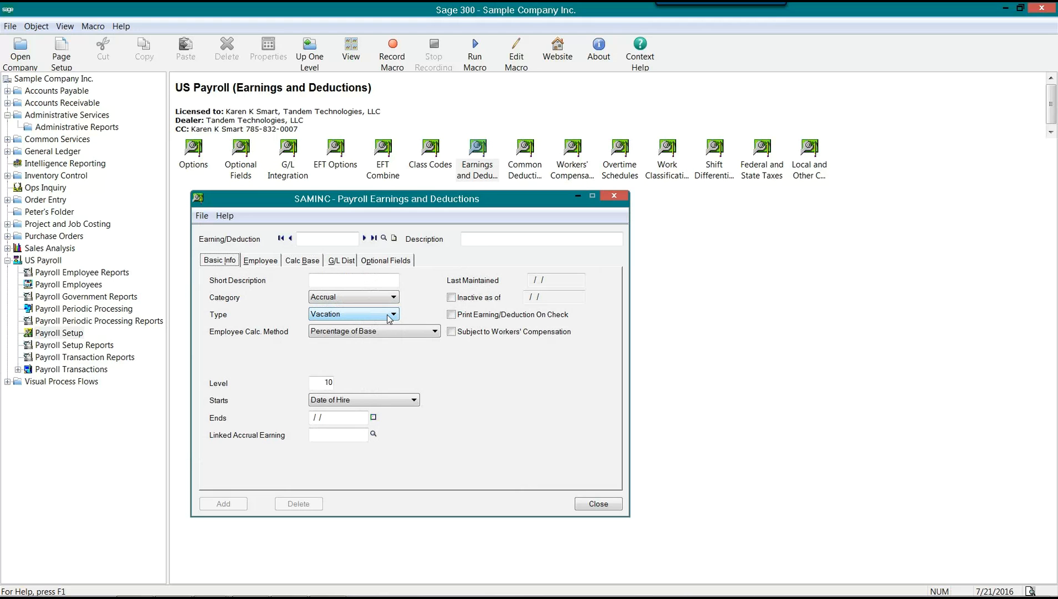
click(392, 332)
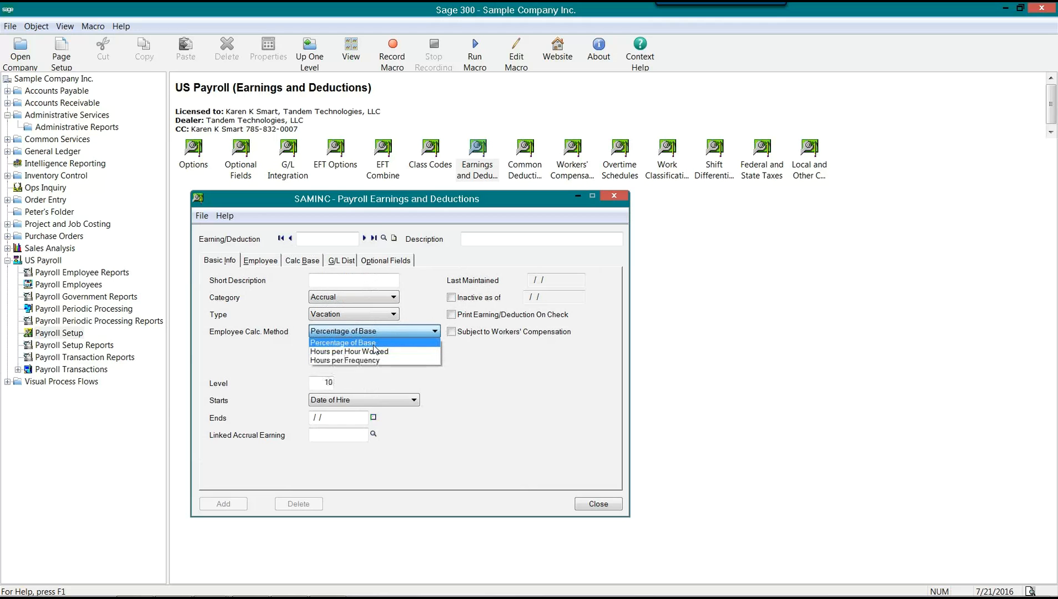
click(374, 344)
Try the Sick type for the new accrual and check its employee calculation methods
click(368, 315)
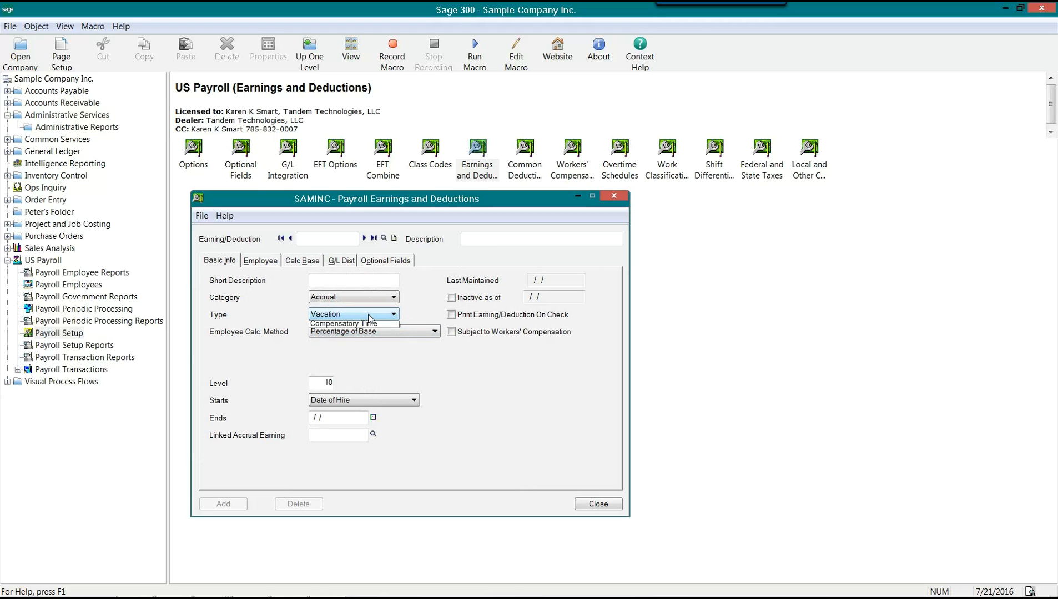
click(344, 335)
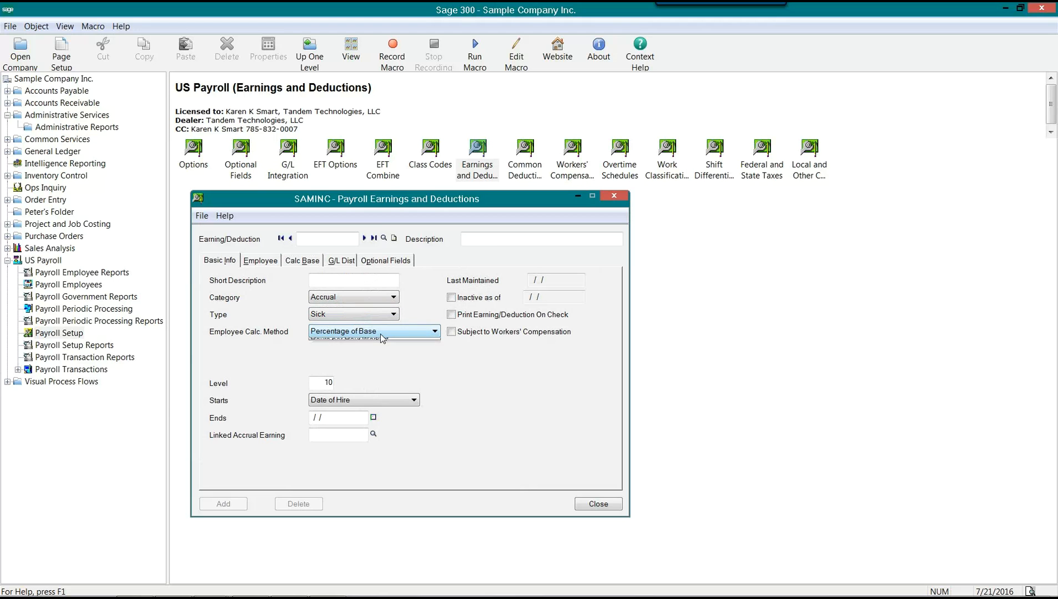
click(380, 333)
click(375, 315)
Set the new accrual's type to Compensatory Time and view its employee carry-over and tax settings
click(368, 316)
click(355, 344)
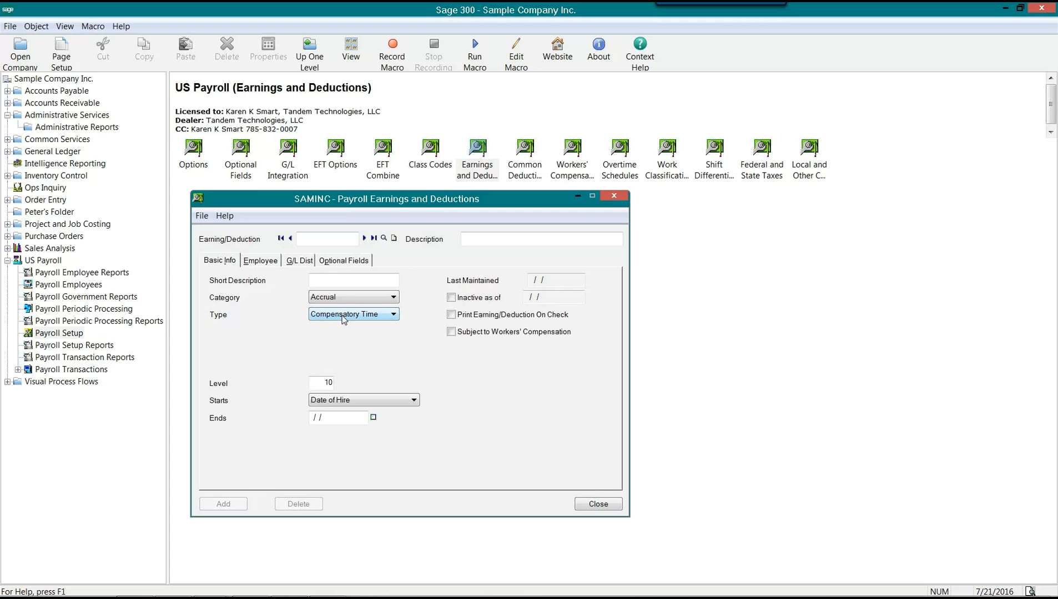
click(260, 261)
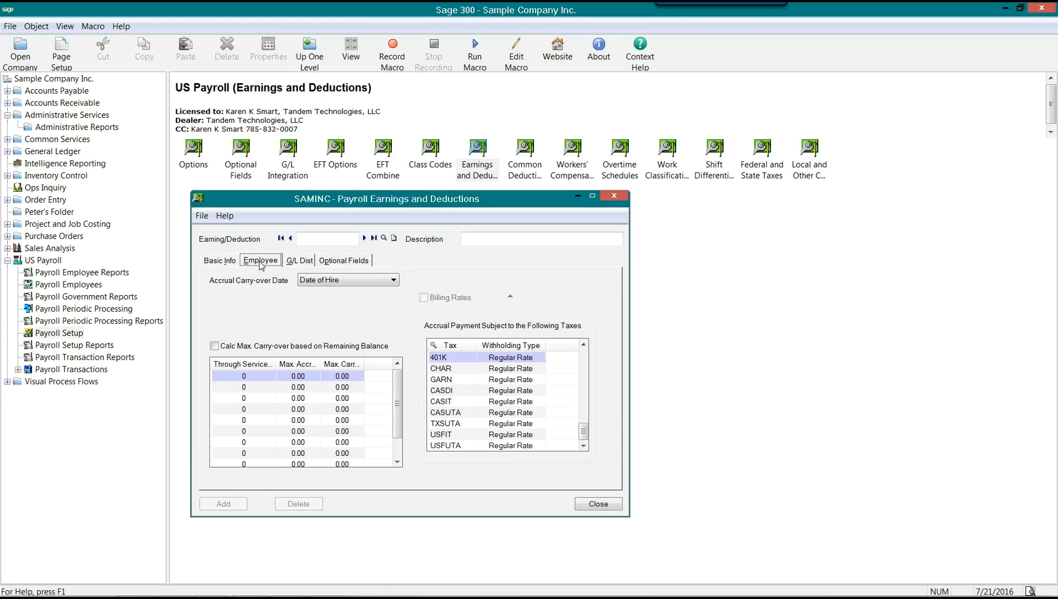
View the accrual's level on its basic information, select the Federal and State Taxes setup item, and return to the Earnings and Deductions window
click(221, 262)
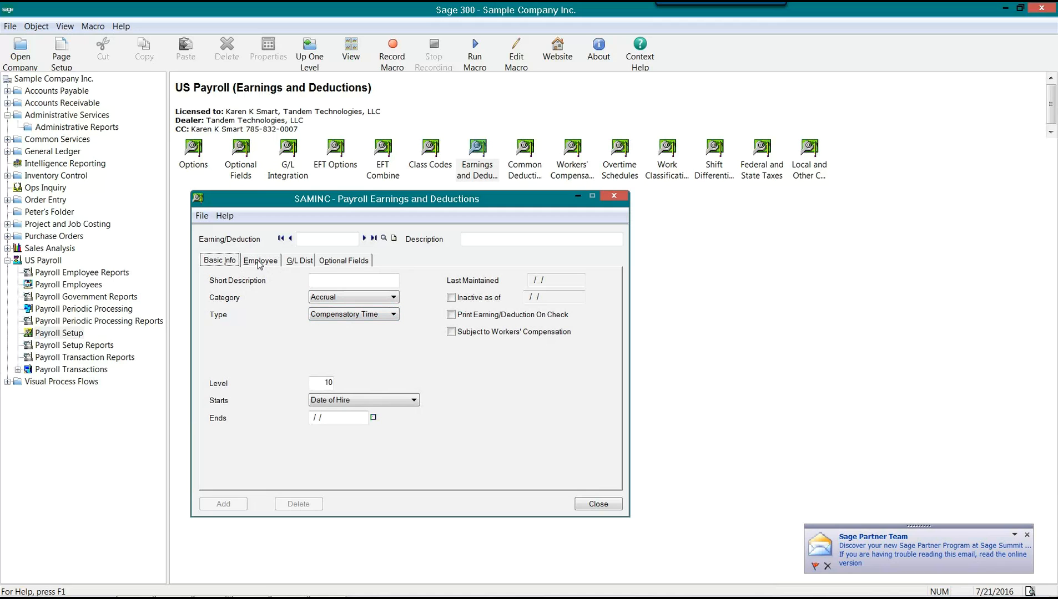
click(319, 383)
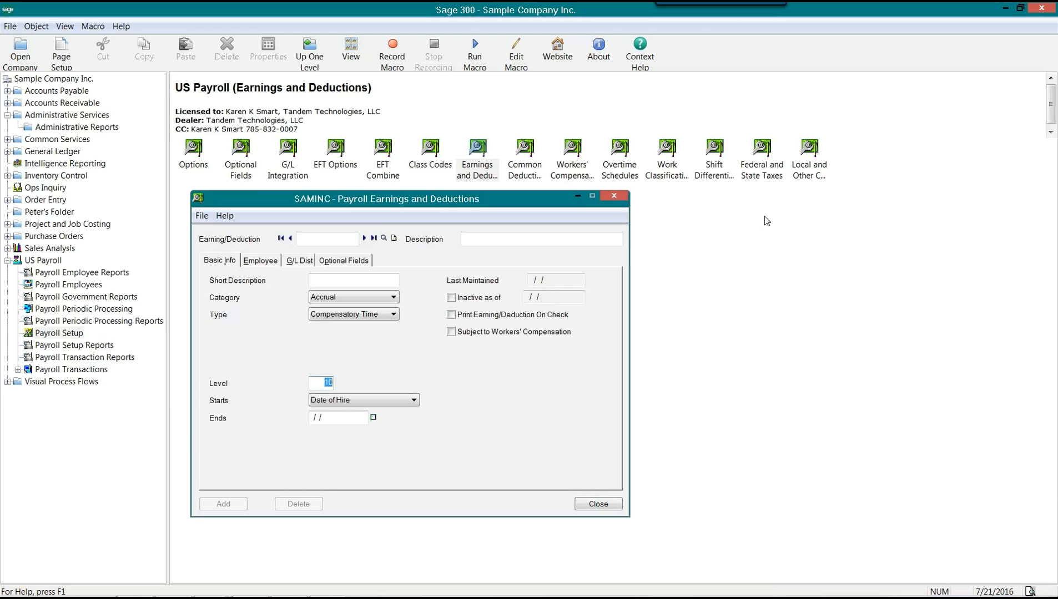
click(752, 154)
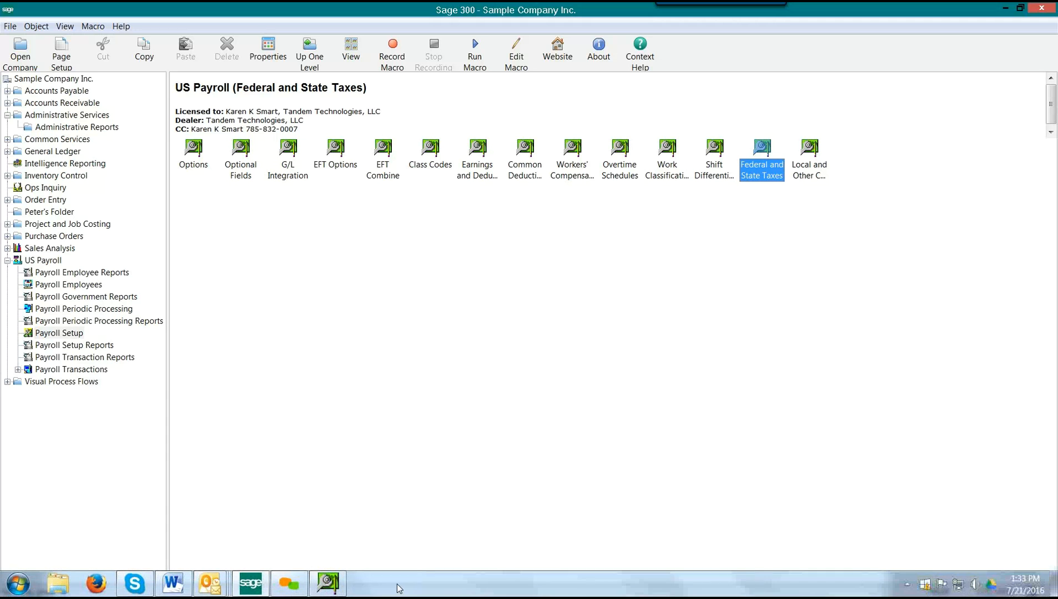
click(333, 585)
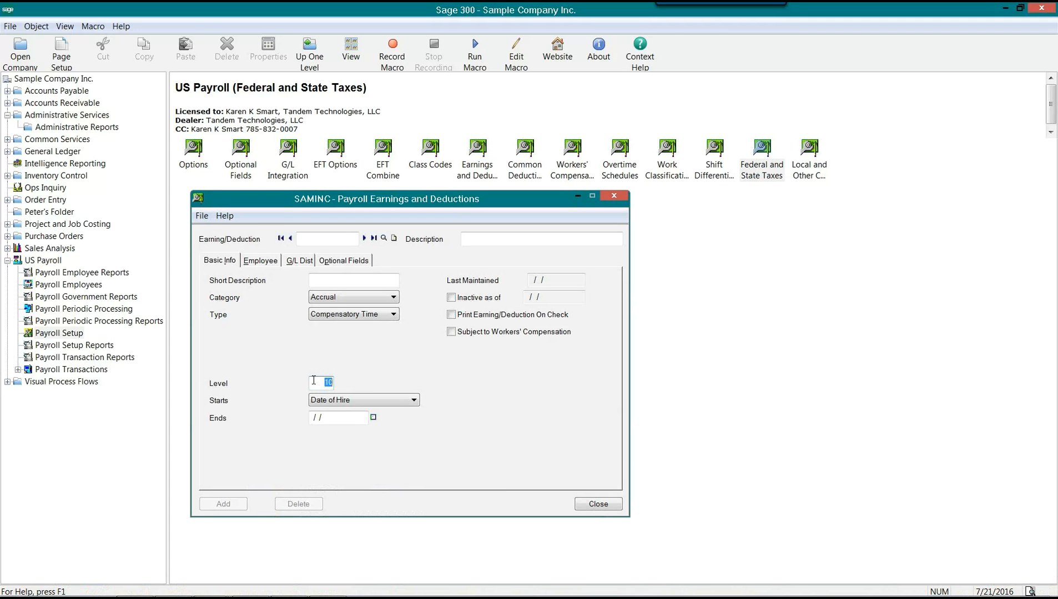
View the compensatory time accrual's employee tax settings, and go back to its Level value in the basic information
click(261, 262)
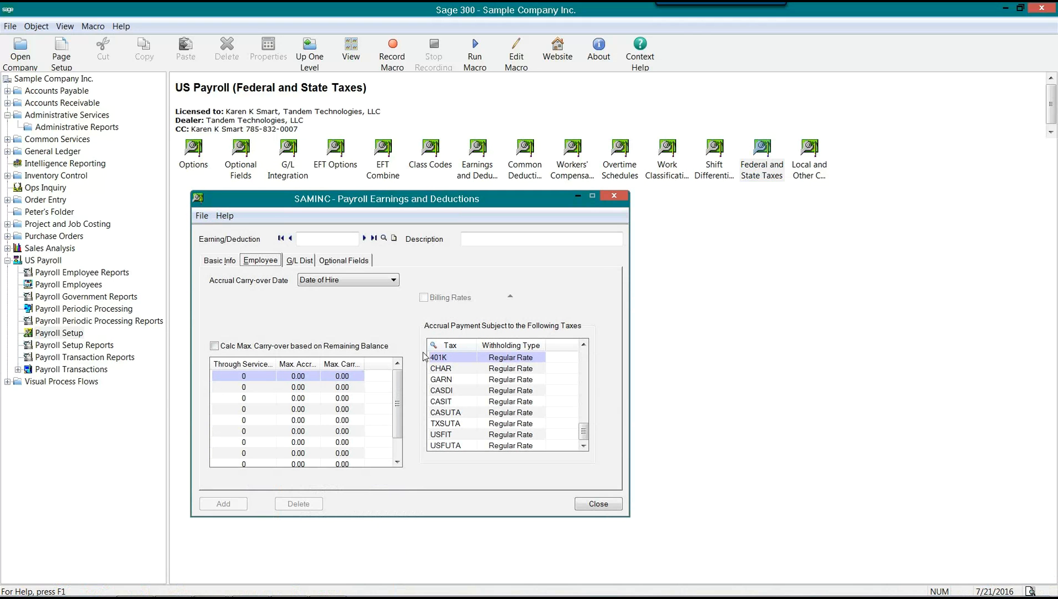
click(222, 260)
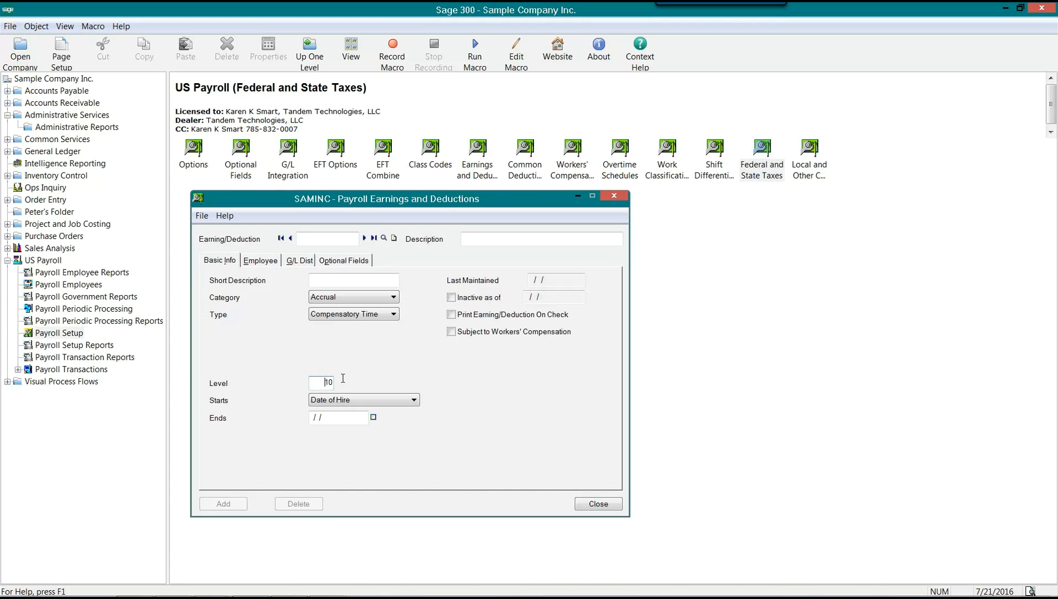
double_click(322, 382)
click(324, 383)
double_click(336, 383)
click(323, 383)
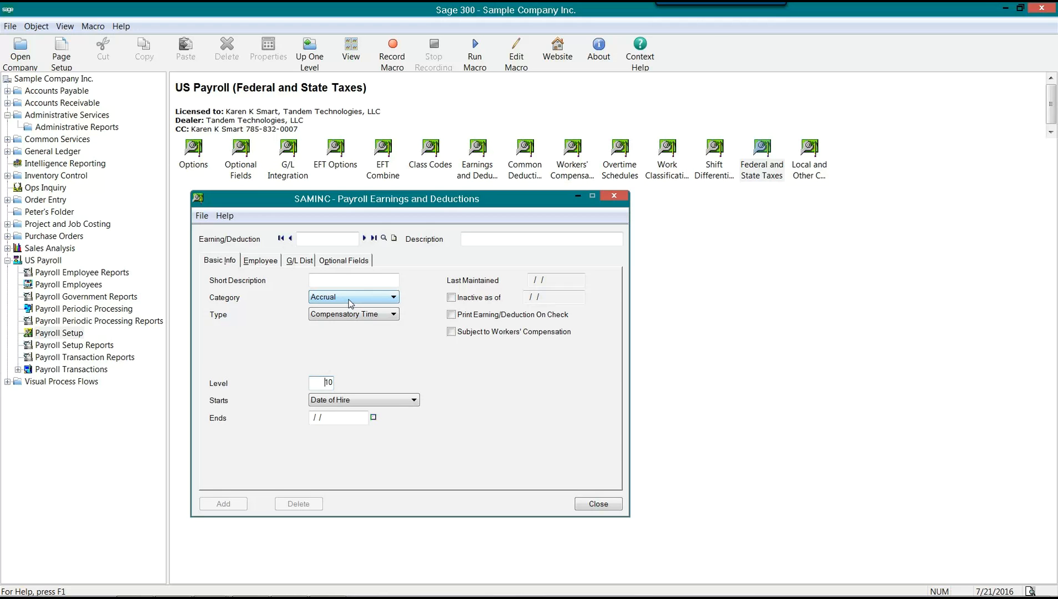
Turn on Print Earning/Deduction On Check for the accrual, and try the Subject to Workers' Compensation option before clearing it
click(452, 315)
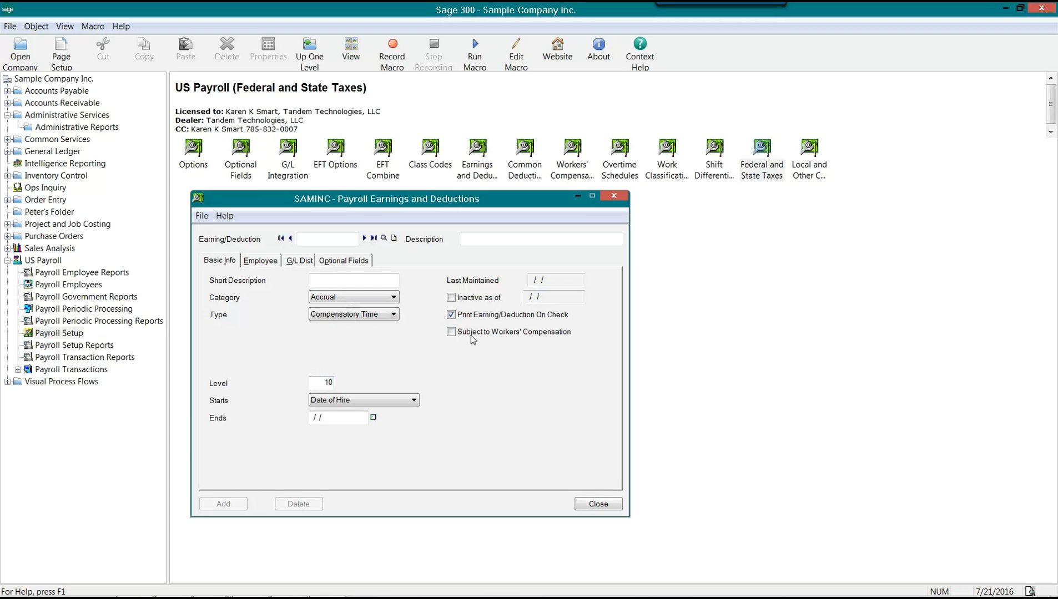
click(451, 332)
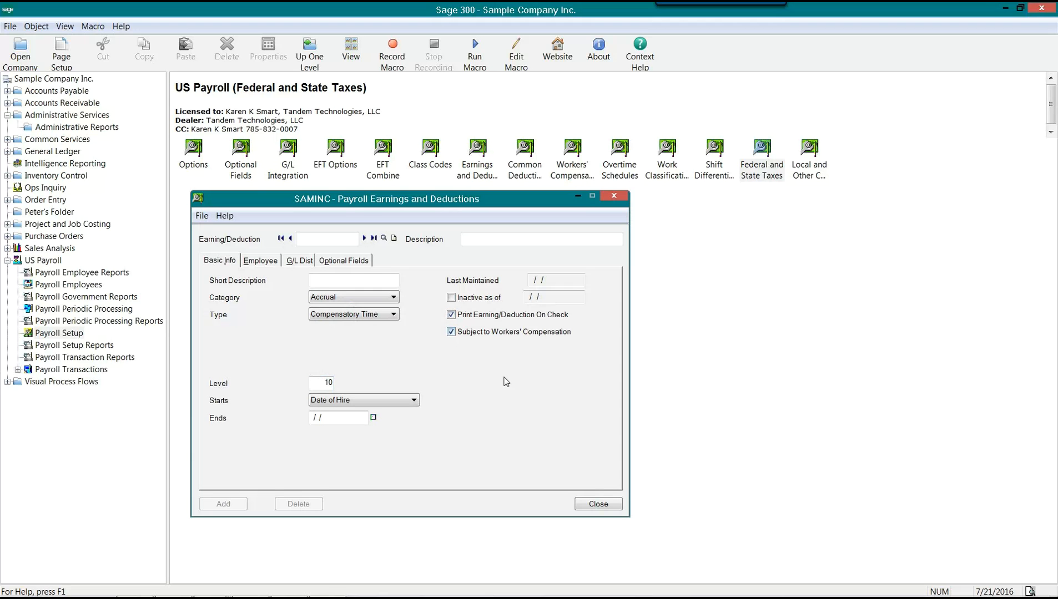
click(451, 332)
Examine the compensatory time accrual's through-service, maximum accrual and maximum carry-over columns, widening the last two to show their full headings
click(252, 265)
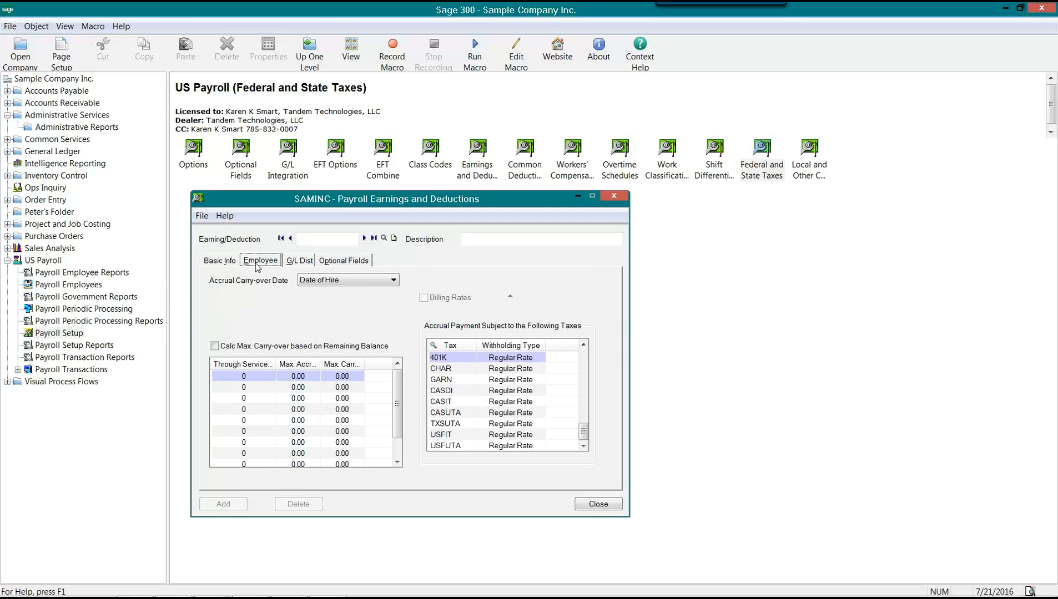
click(246, 381)
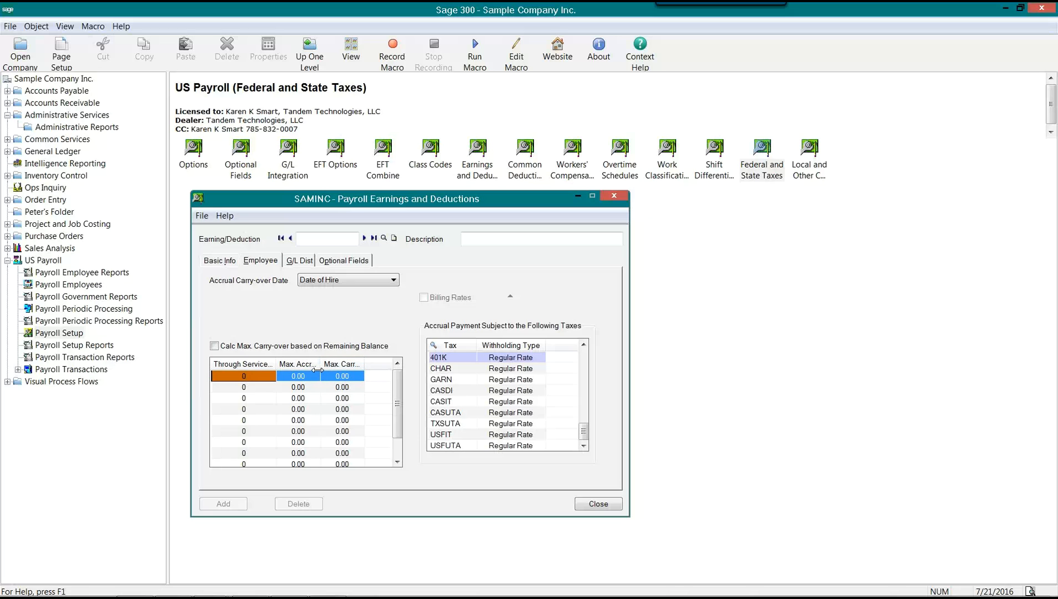
click(300, 379)
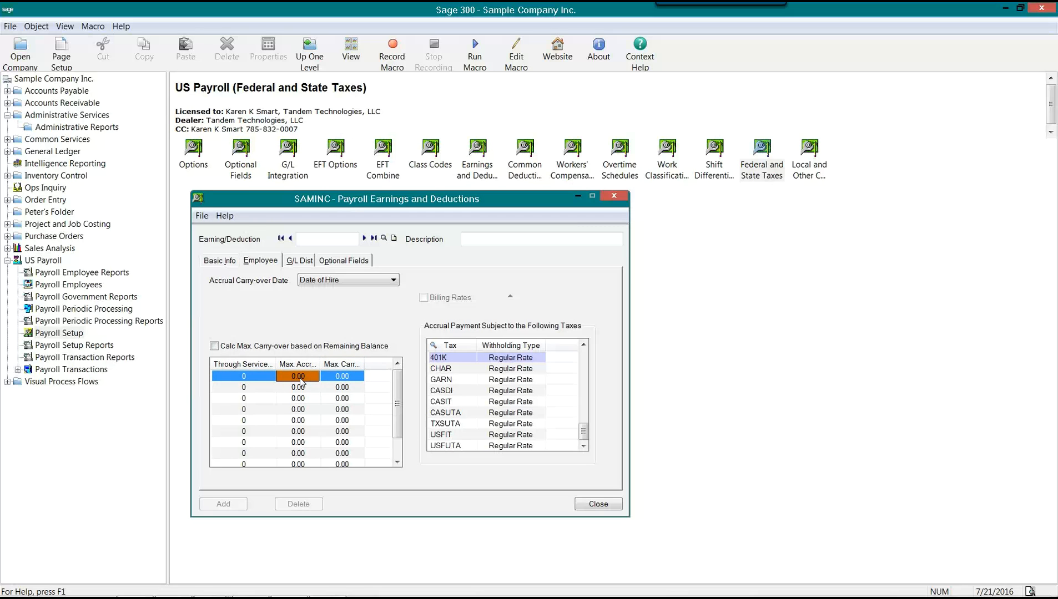
drag(364, 364, 383, 364)
click(361, 378)
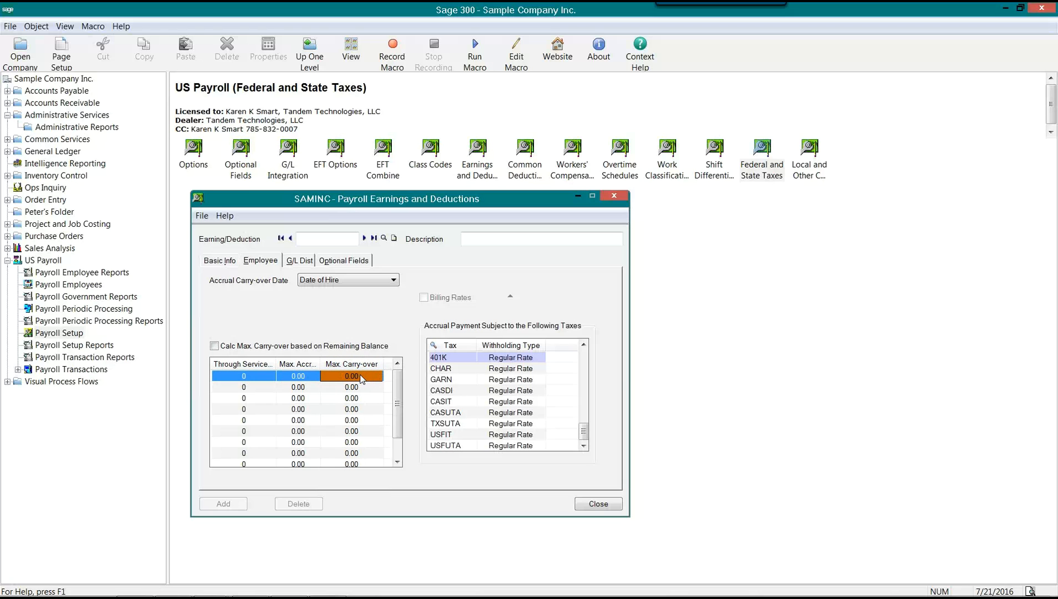
click(299, 378)
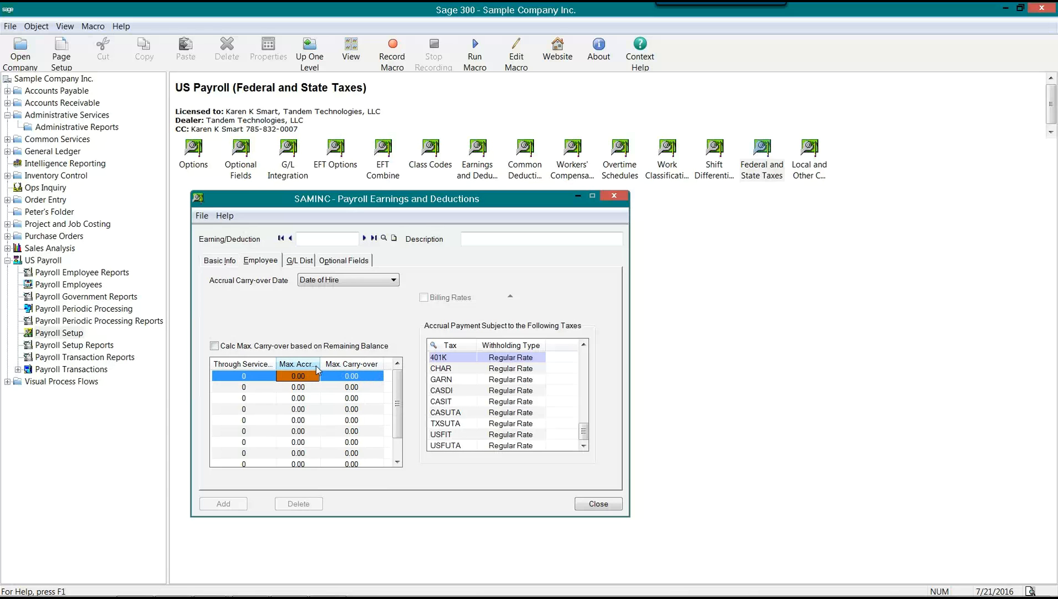
drag(319, 365, 335, 365)
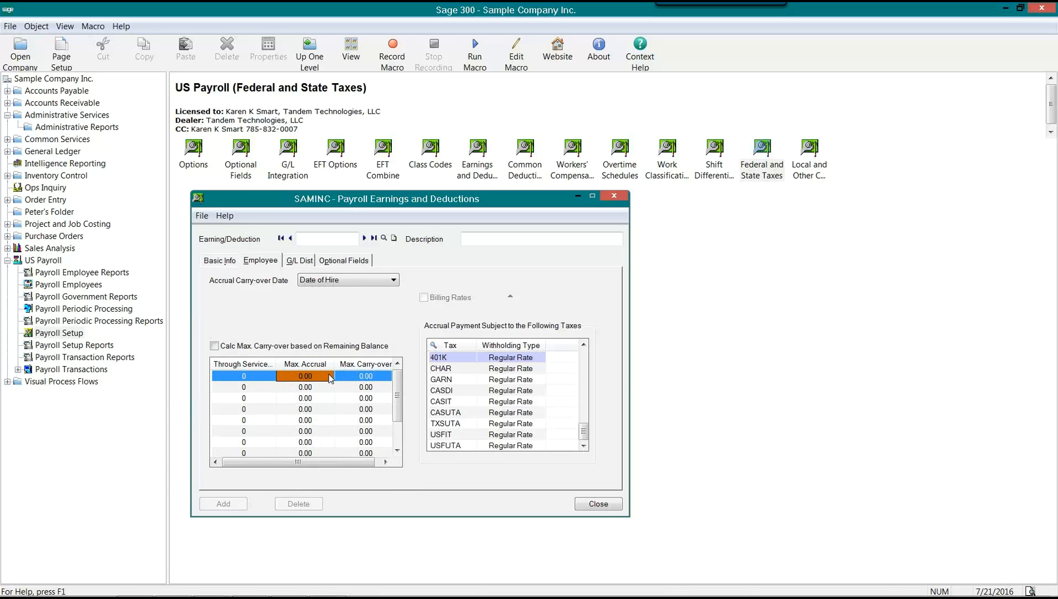
click(353, 381)
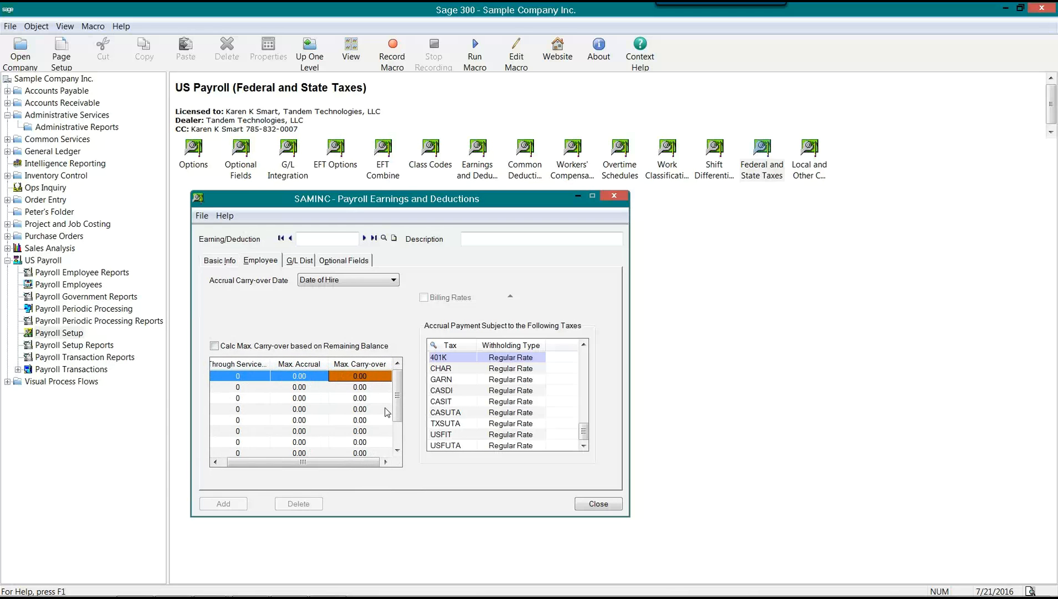
Change the new accrual's type to Vacation in its basic information
click(214, 263)
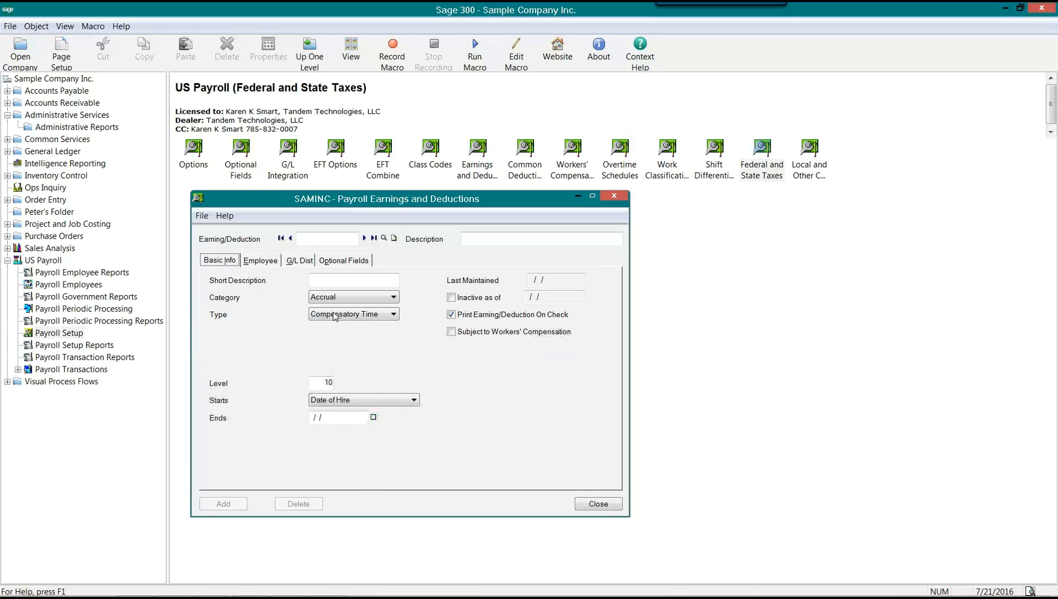
click(346, 315)
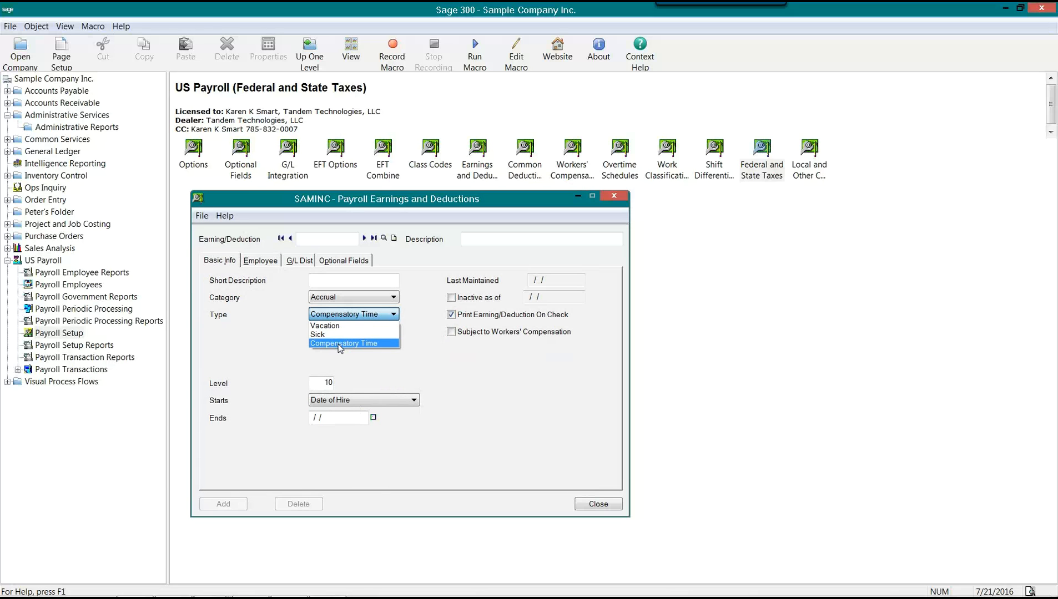
click(326, 326)
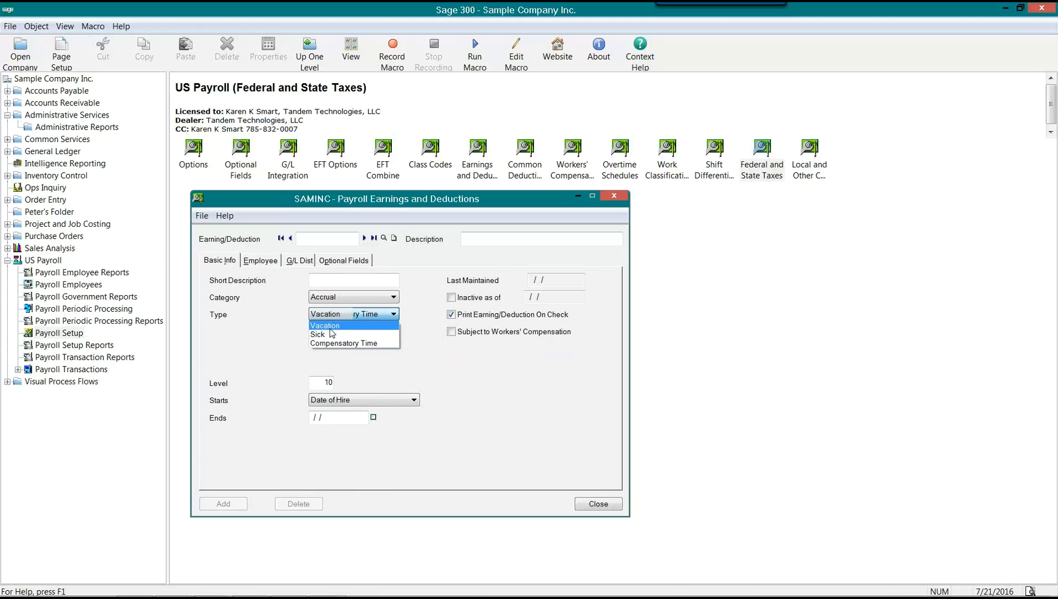
Examine the vacation accrual's Beginning, Increment, Max. Accrual and Max. Carry-over columns, and return to its basic information
click(246, 265)
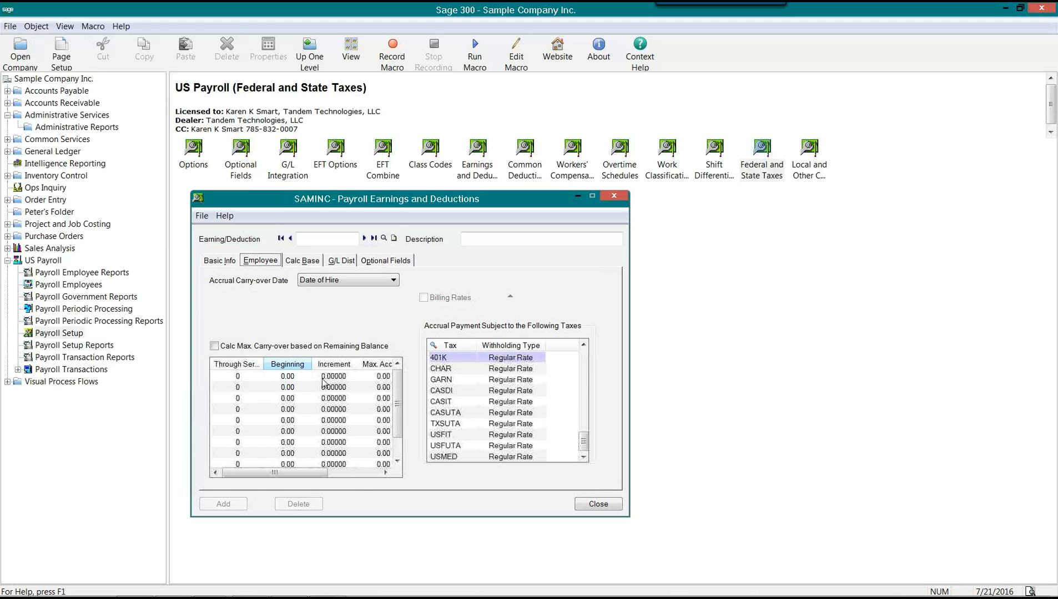
click(283, 379)
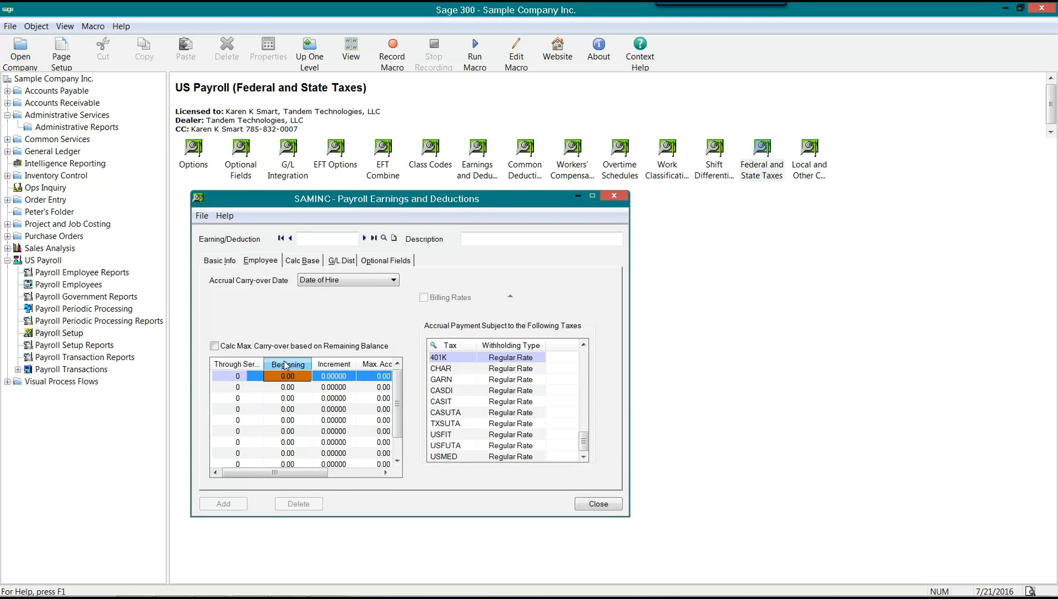
click(286, 373)
click(350, 373)
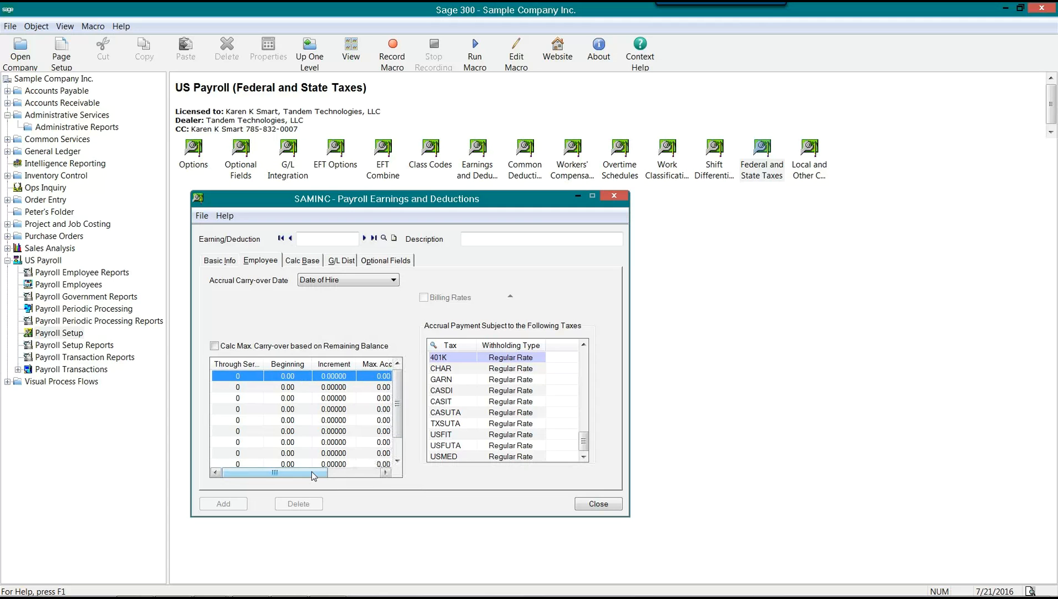
drag(311, 472, 363, 472)
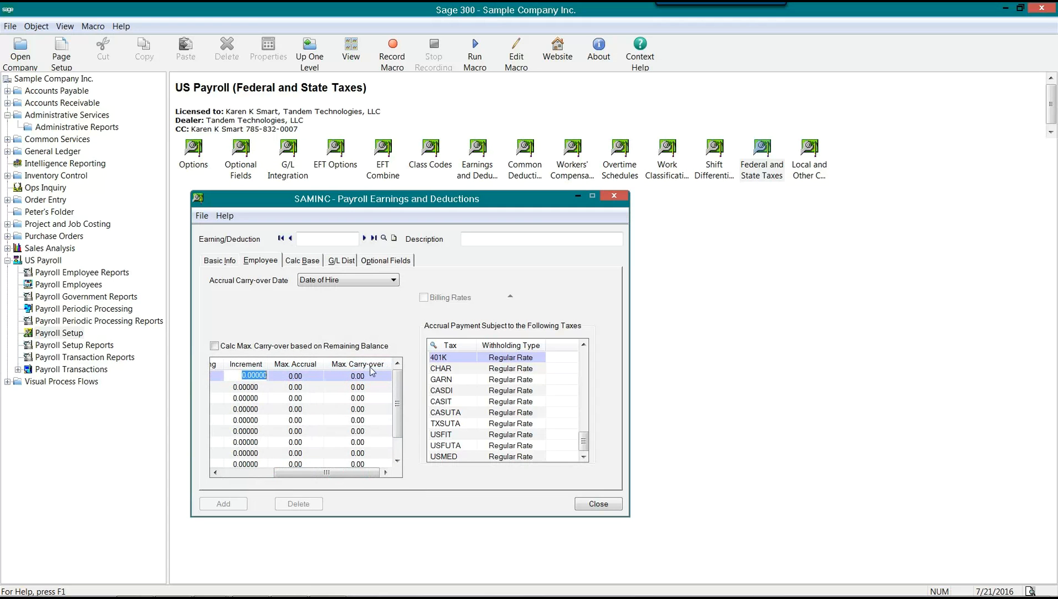
drag(322, 473, 269, 473)
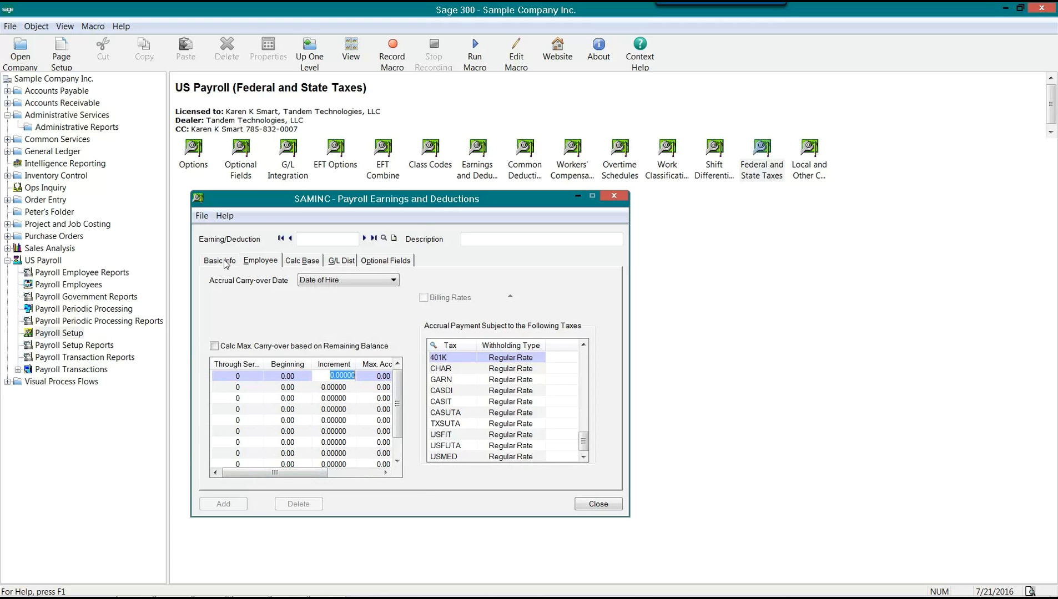
click(224, 263)
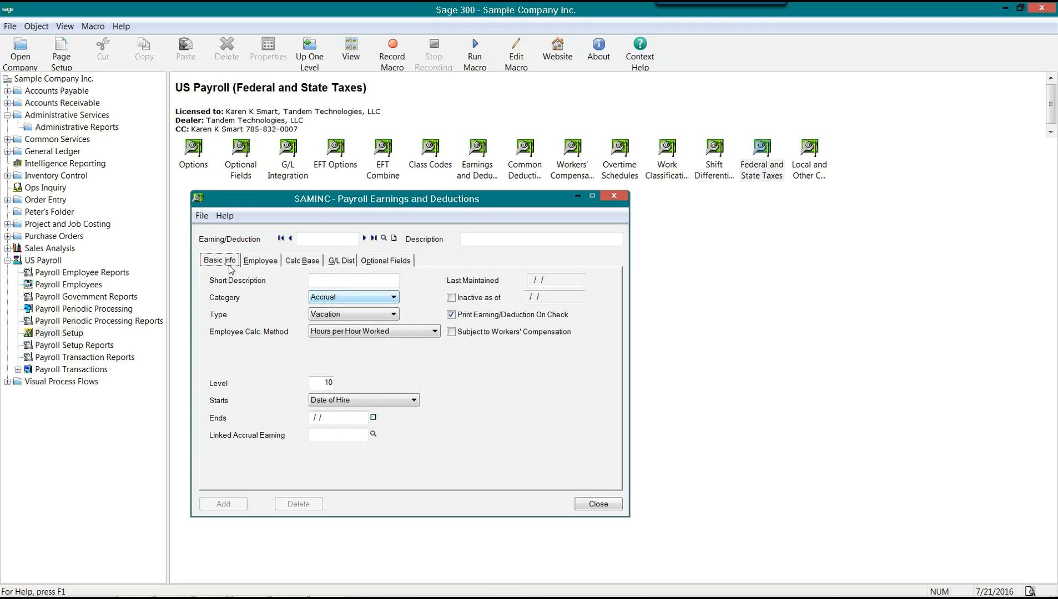
Look through the full list of taxes that the vacation accrual payment is subject to
click(247, 260)
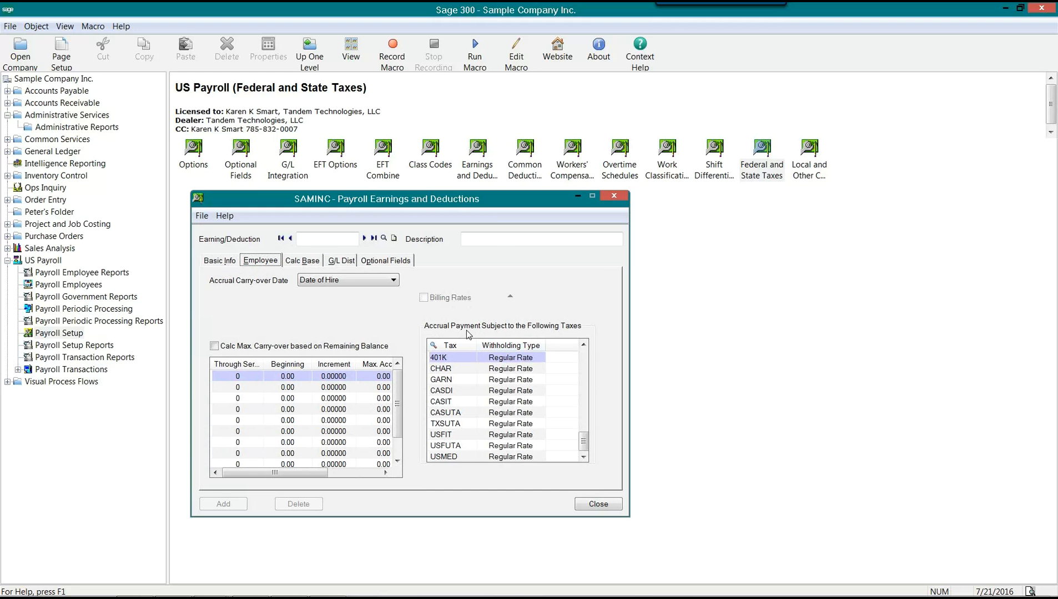
click(464, 359)
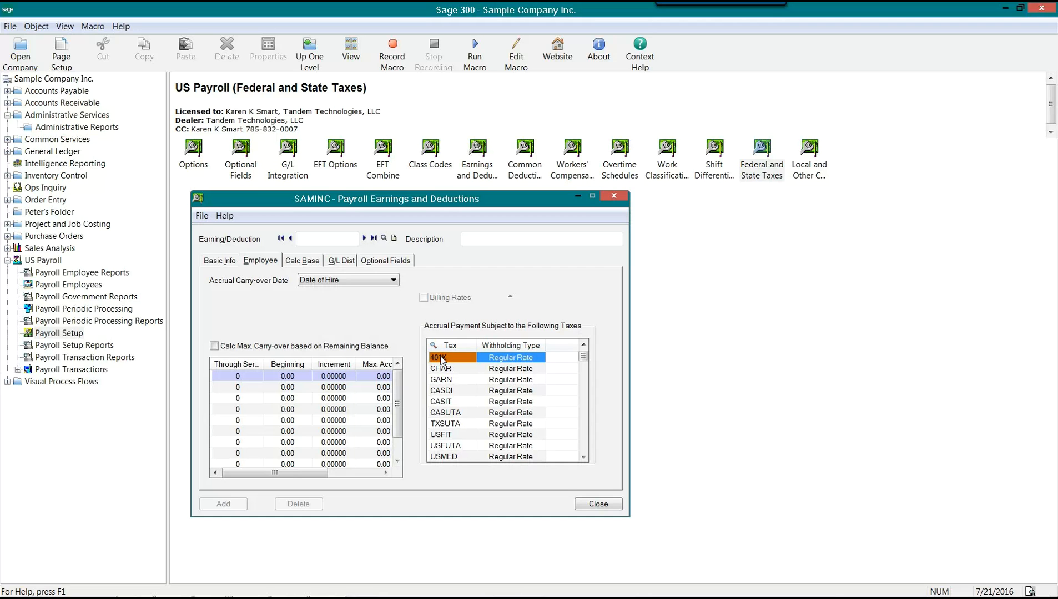
click(452, 431)
scroll(452, 431, up, 5)
scroll(453, 431, down, 8)
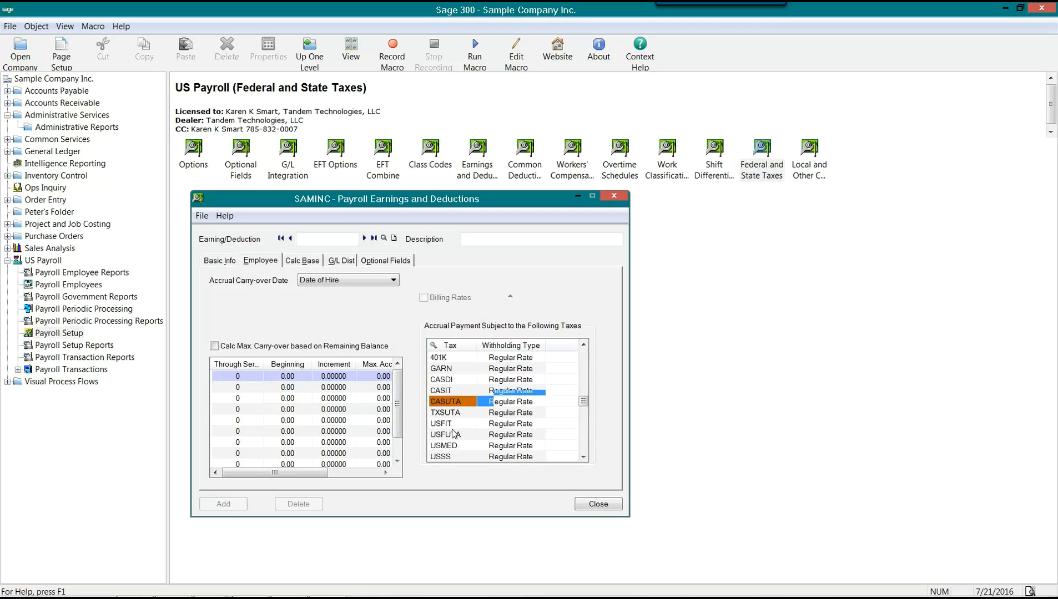
scroll(453, 433, down, 1)
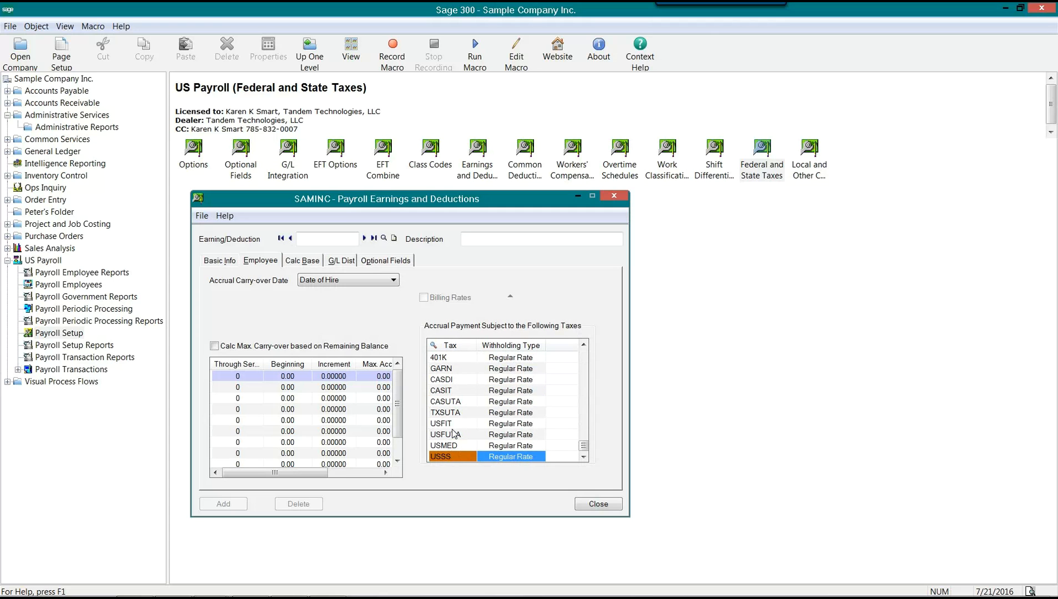
scroll(452, 433, up, 3)
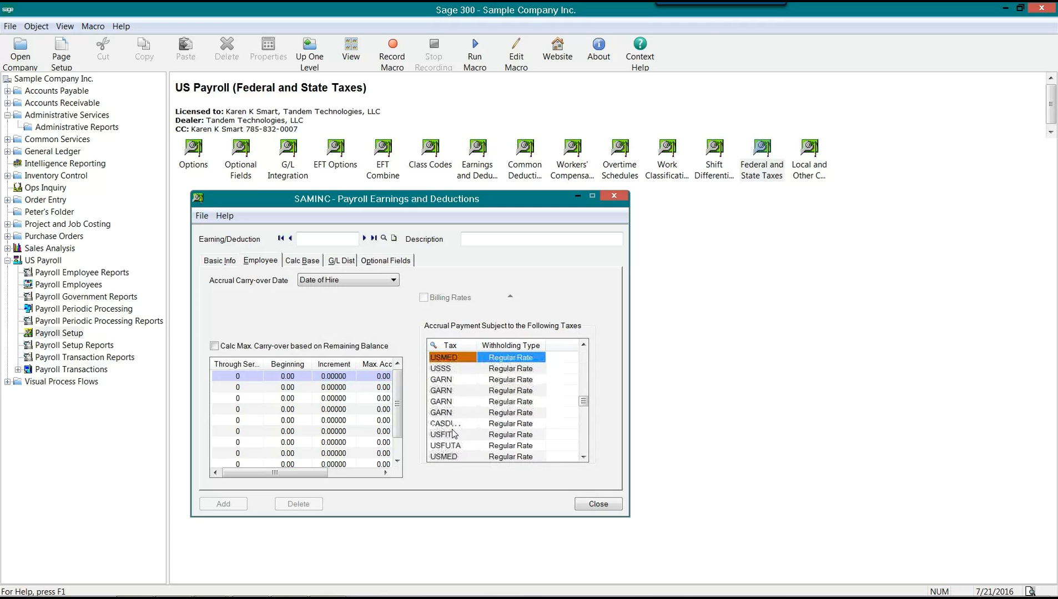
Check the withholding type of the USSS tax, go back to the 401K entry, and return to the accrual's basic information
click(217, 261)
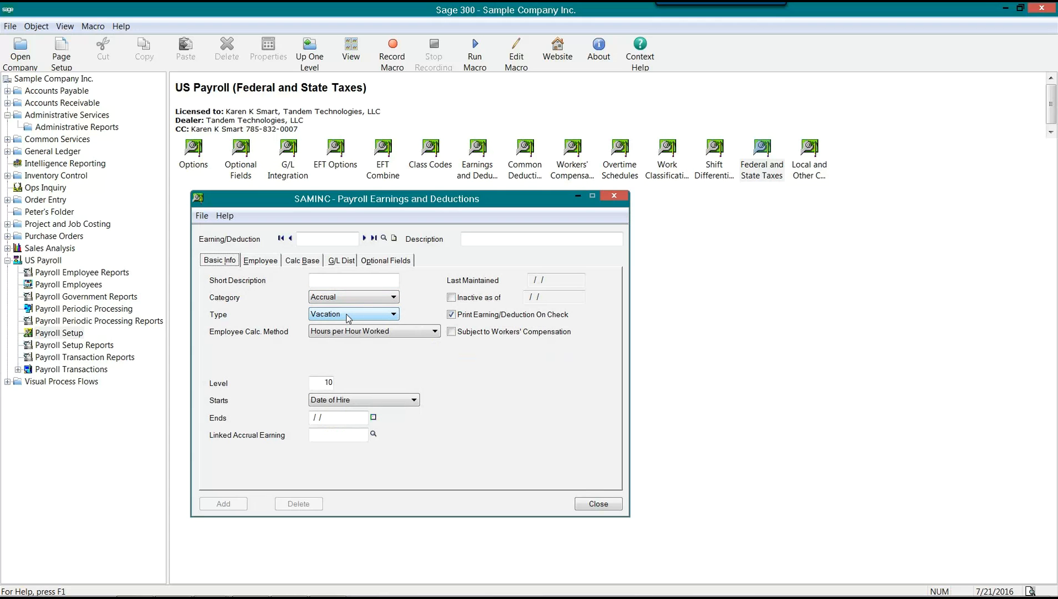
click(261, 262)
click(457, 369)
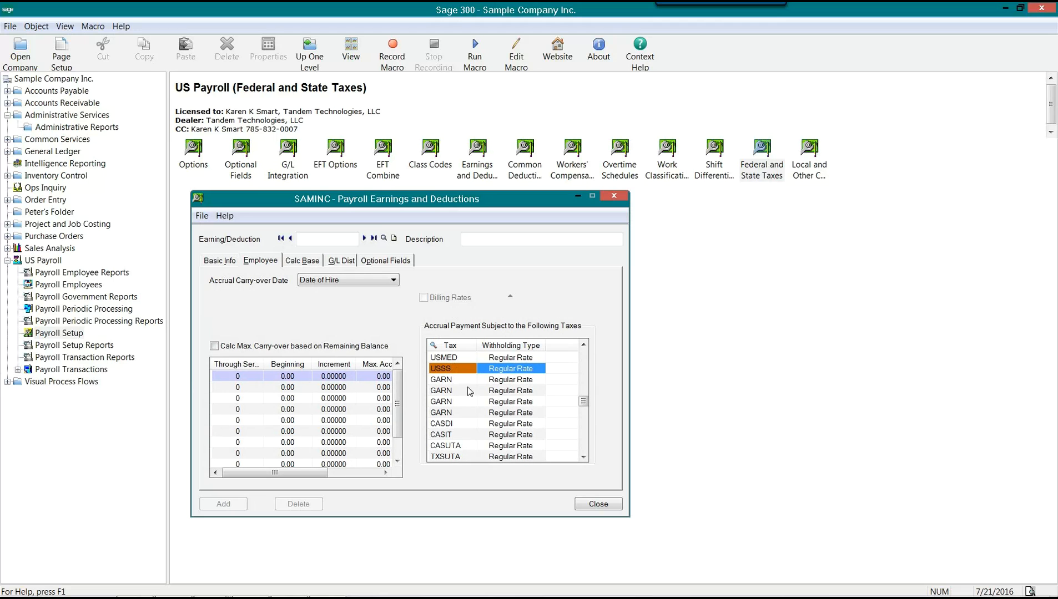
key(Right)
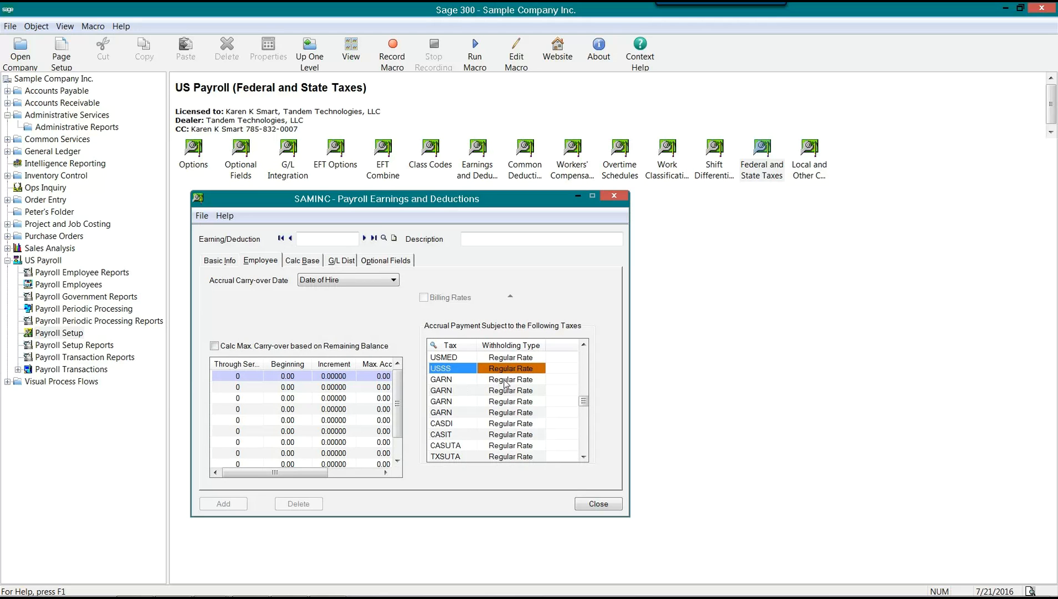
drag(583, 401, 580, 352)
click(465, 355)
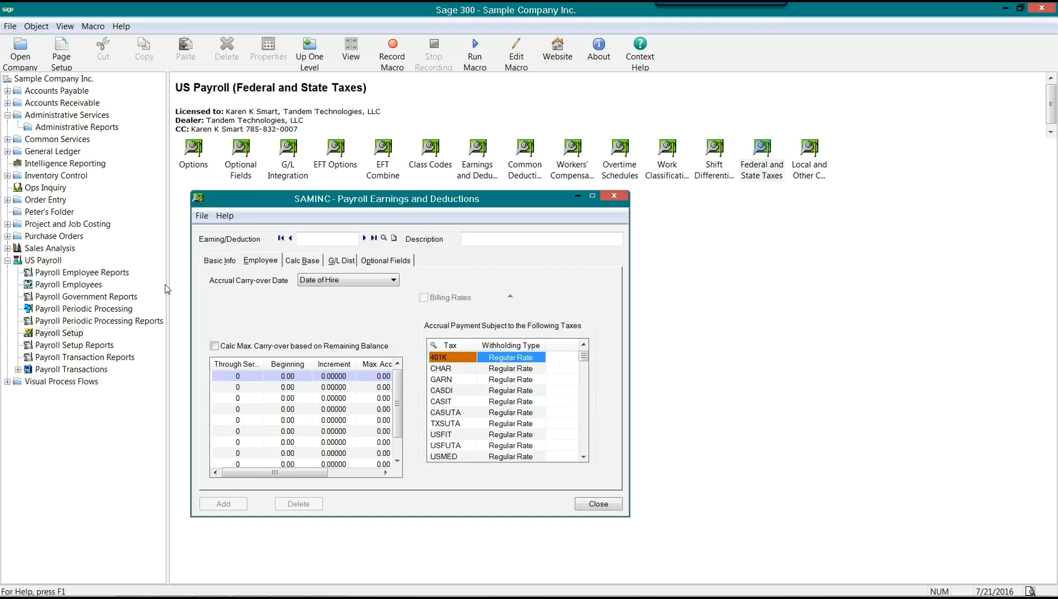
click(218, 265)
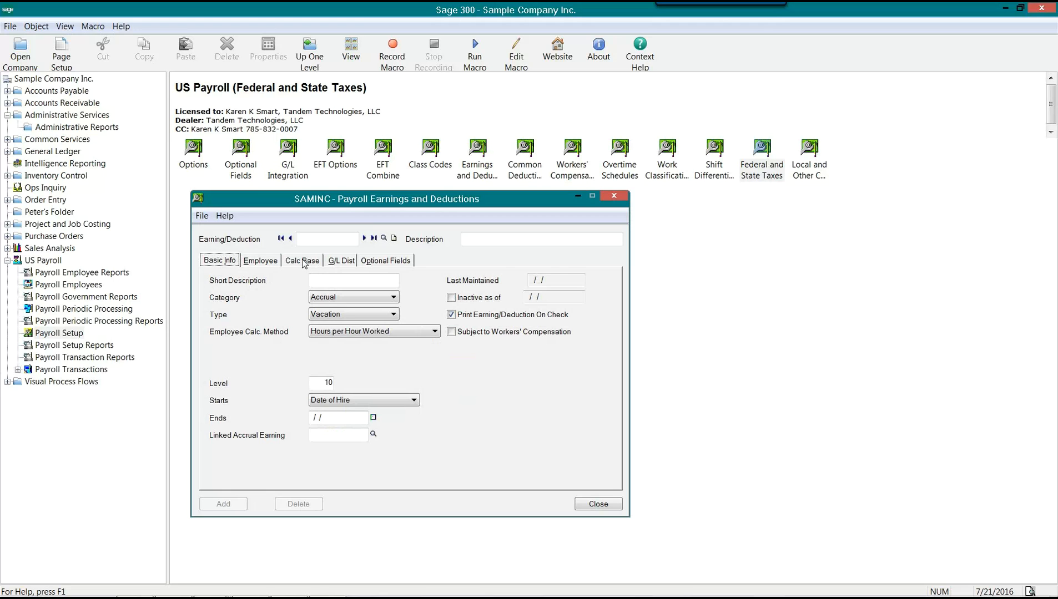
Examine the vacation accrual's G/L distribution and optional fields, and return to its basic information
click(334, 261)
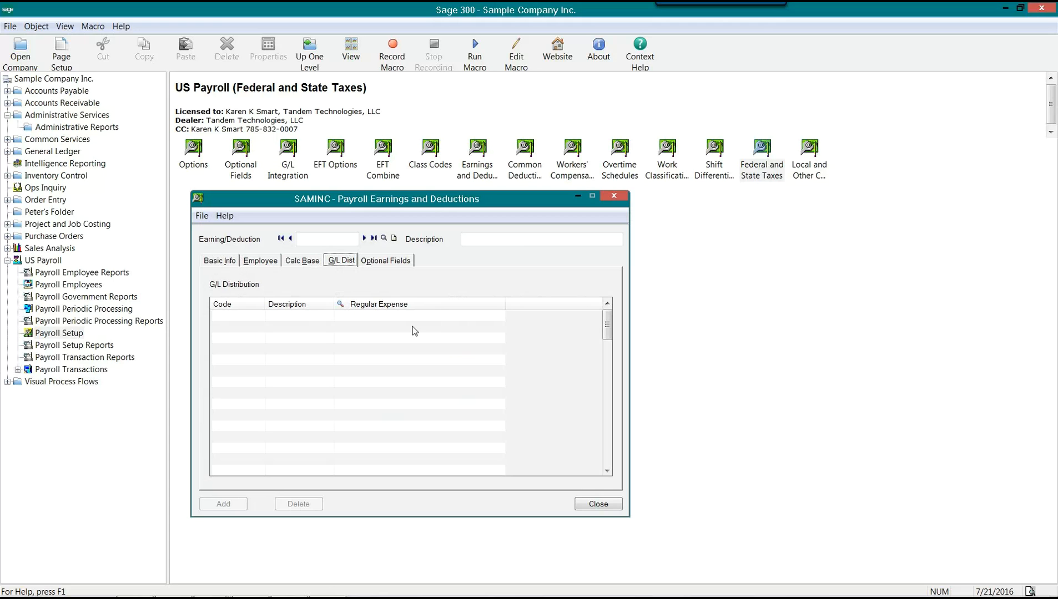
click(219, 262)
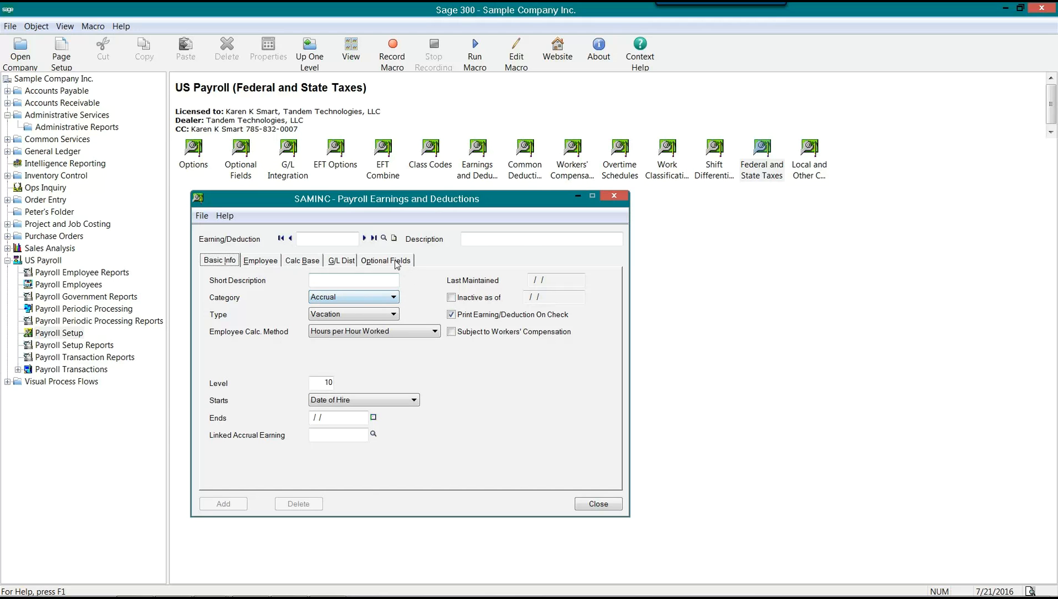
click(386, 261)
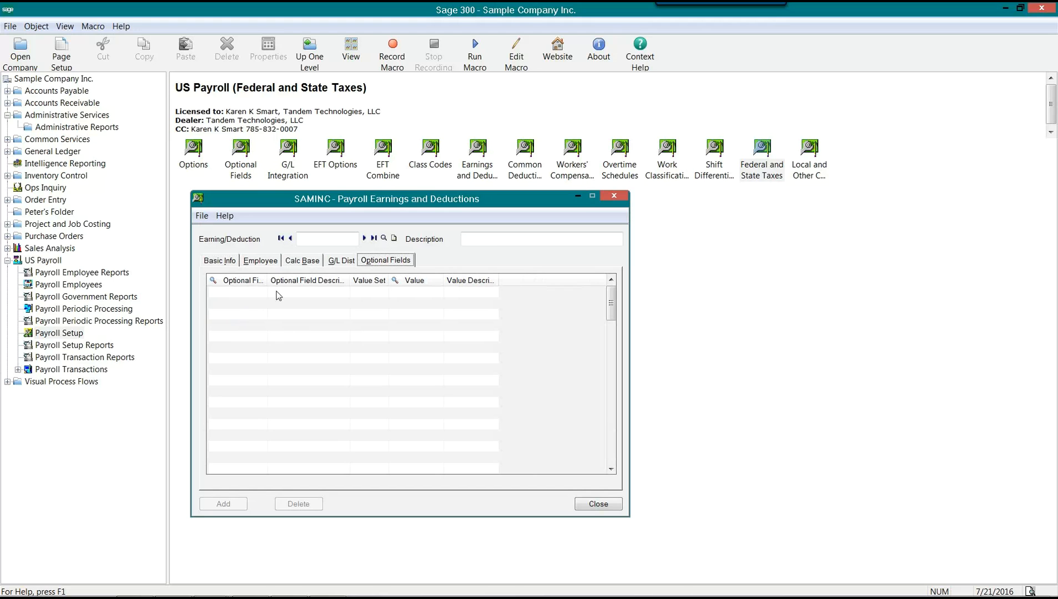
click(230, 260)
Change the new entry's category from accrual to Earning
click(336, 299)
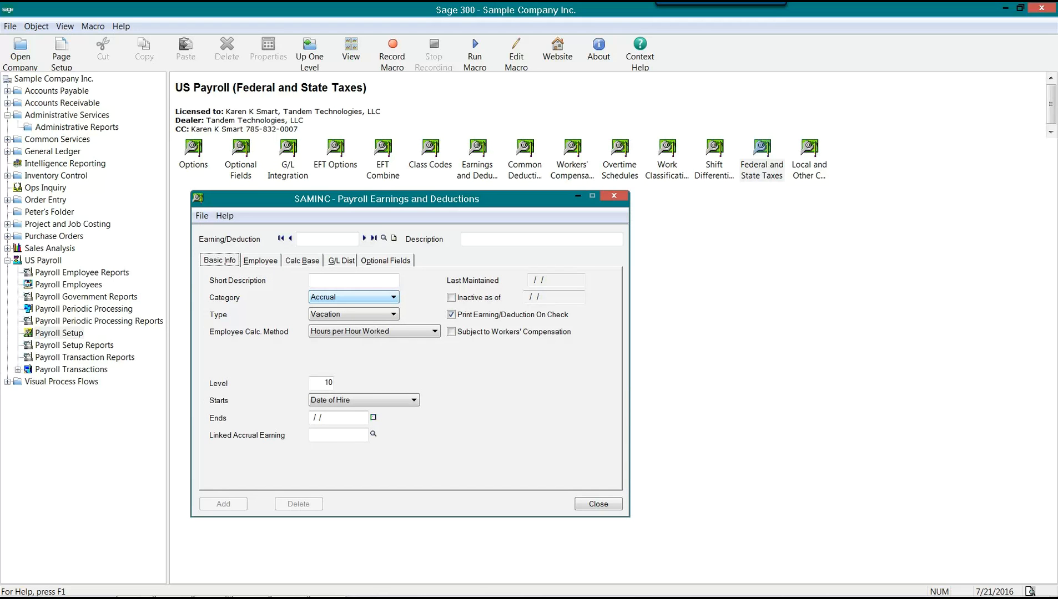
key(alt+Down)
click(325, 318)
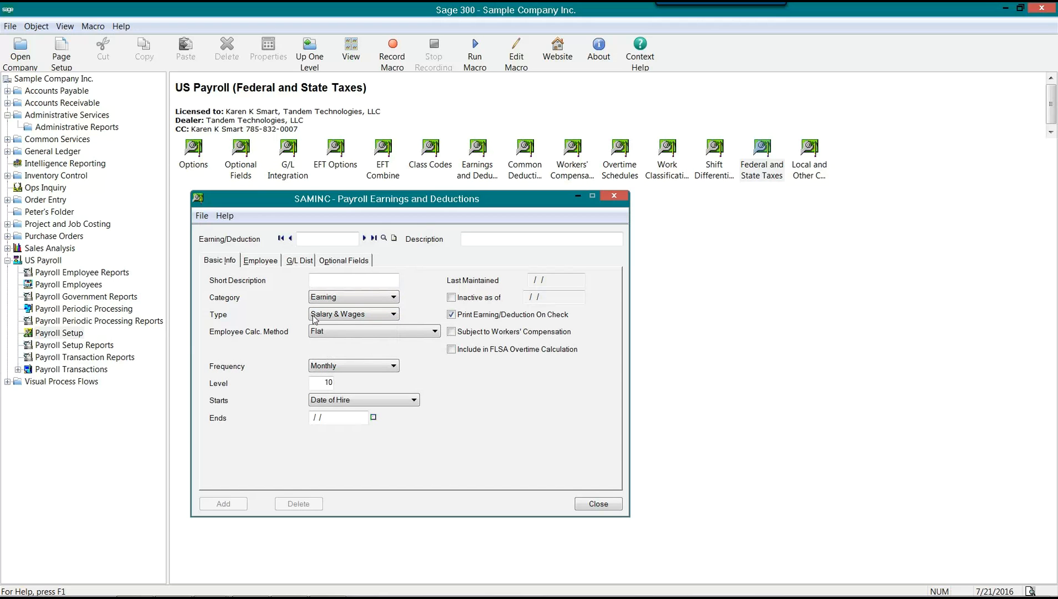
Review the types available for the earning, keeping Salary & Wages selected
click(363, 320)
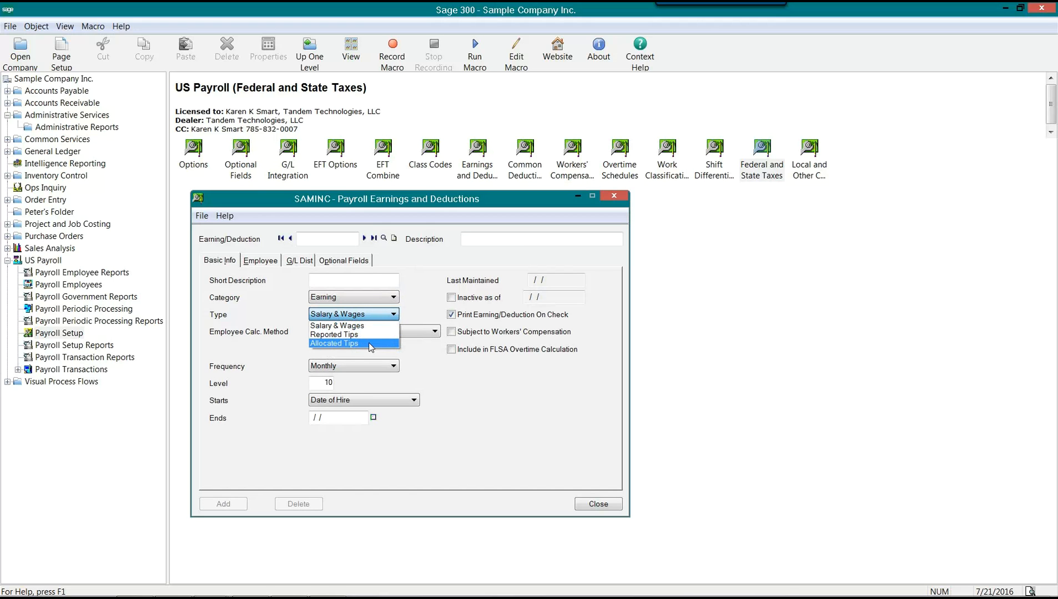
click(355, 317)
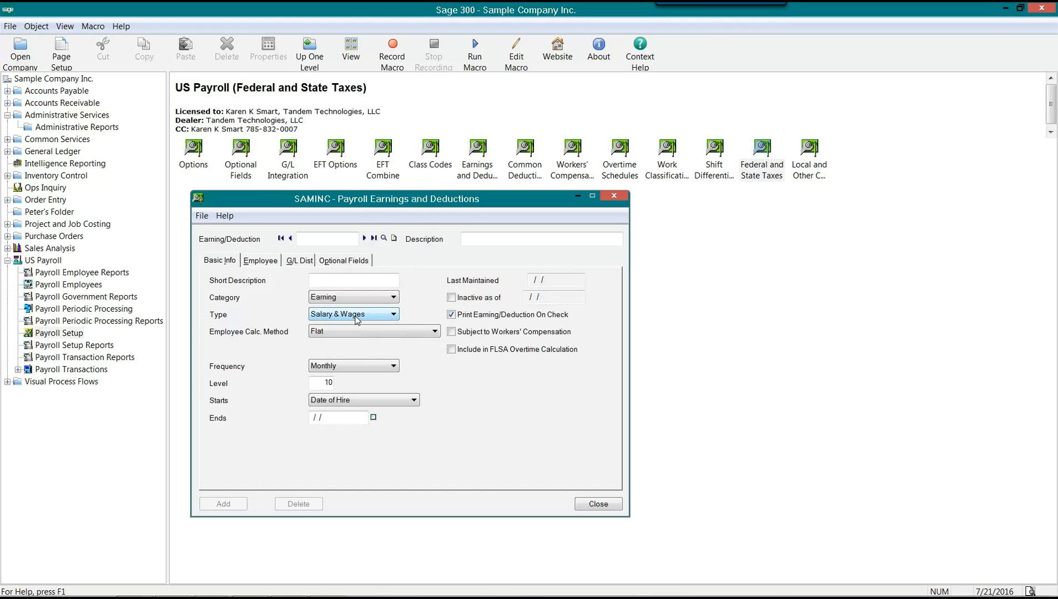
click(357, 320)
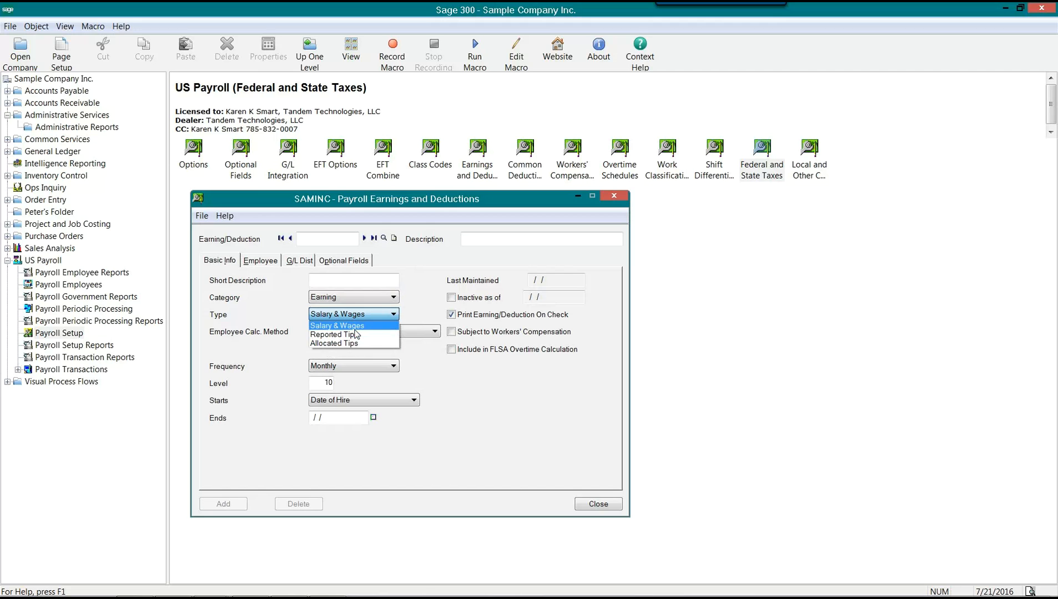
click(358, 326)
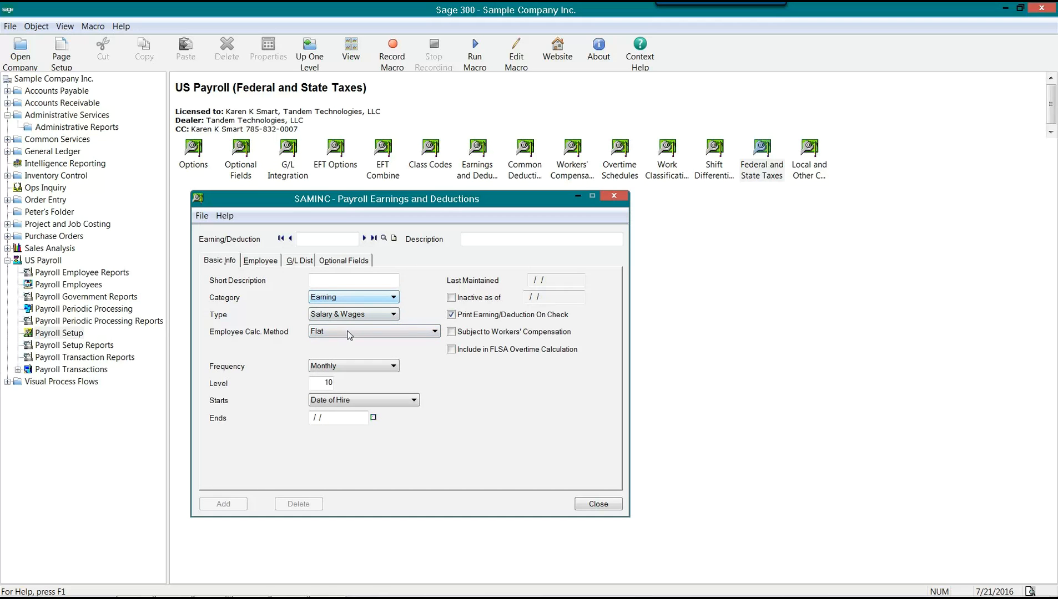
Try the Amount per Hour, Piece Rate Table and Hourly Rate employee calculation methods on the earning
click(349, 333)
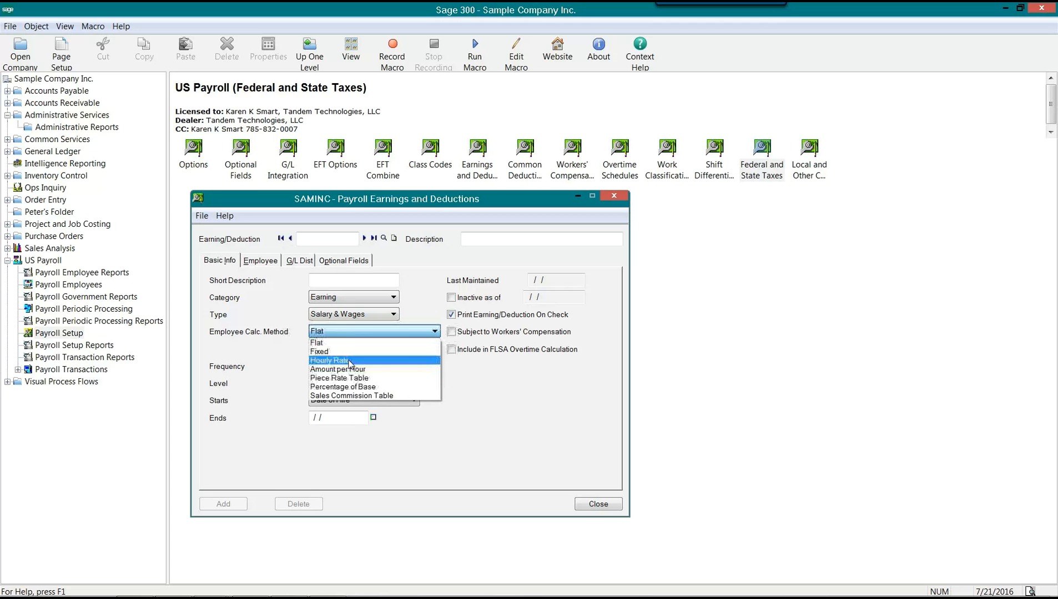
click(393, 370)
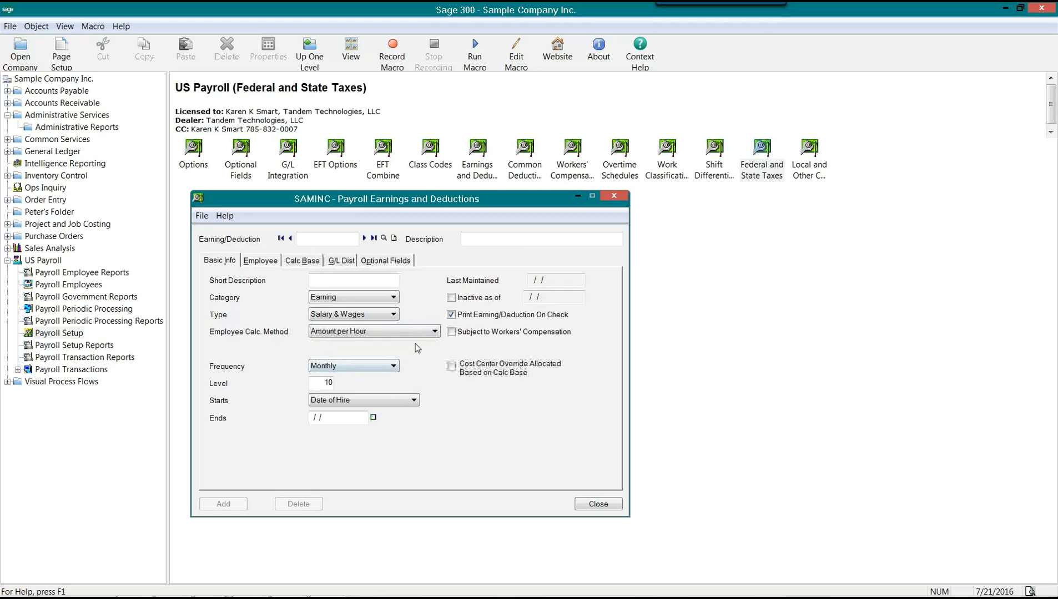
click(404, 332)
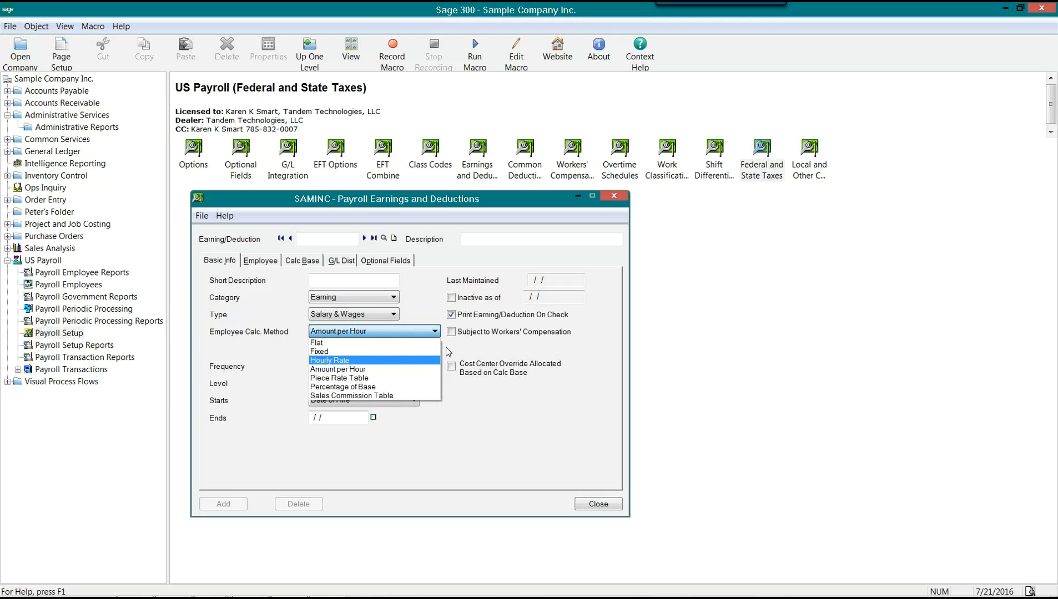
click(345, 380)
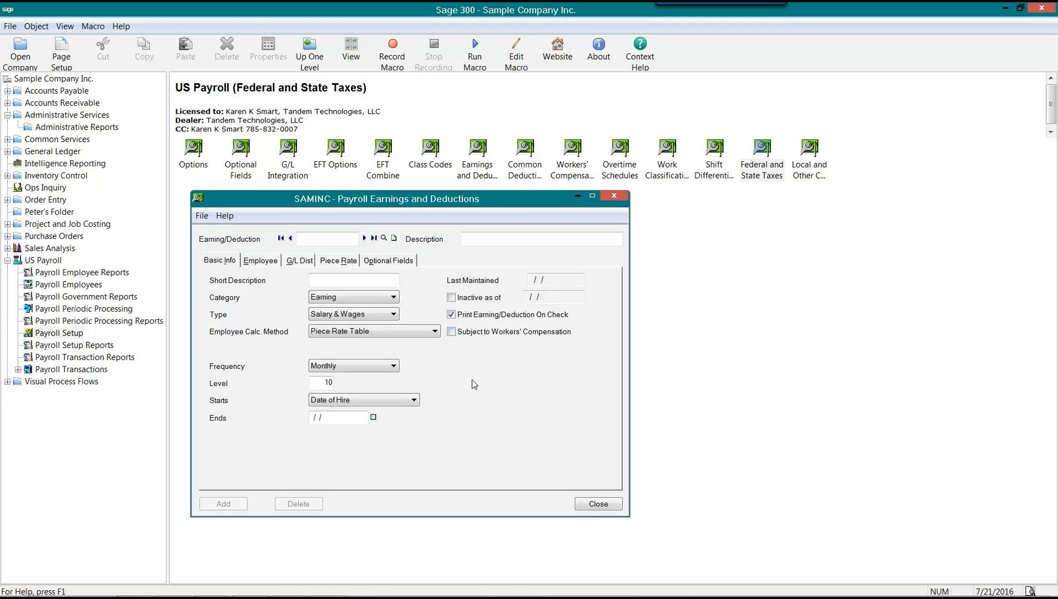
click(404, 334)
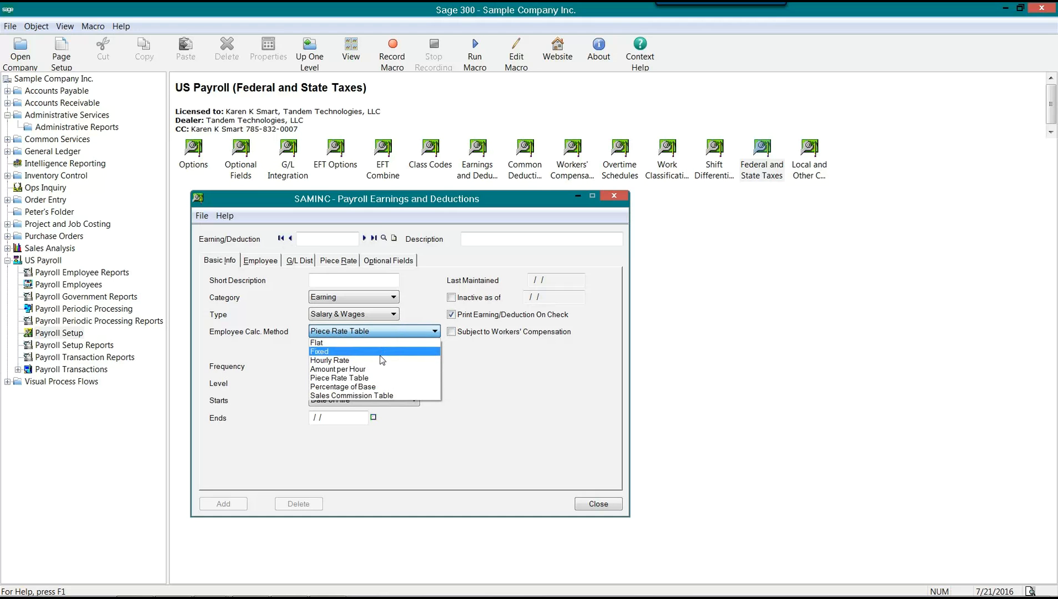
click(379, 360)
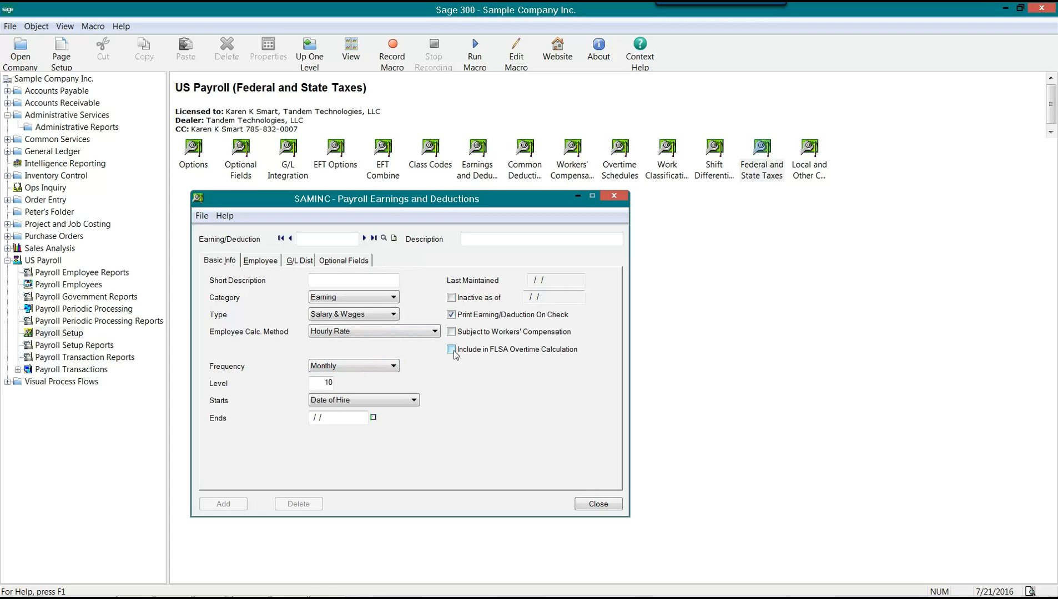
Set the earning's employee calculation method to Amount per Hour and make it subject to workers' compensation
click(412, 333)
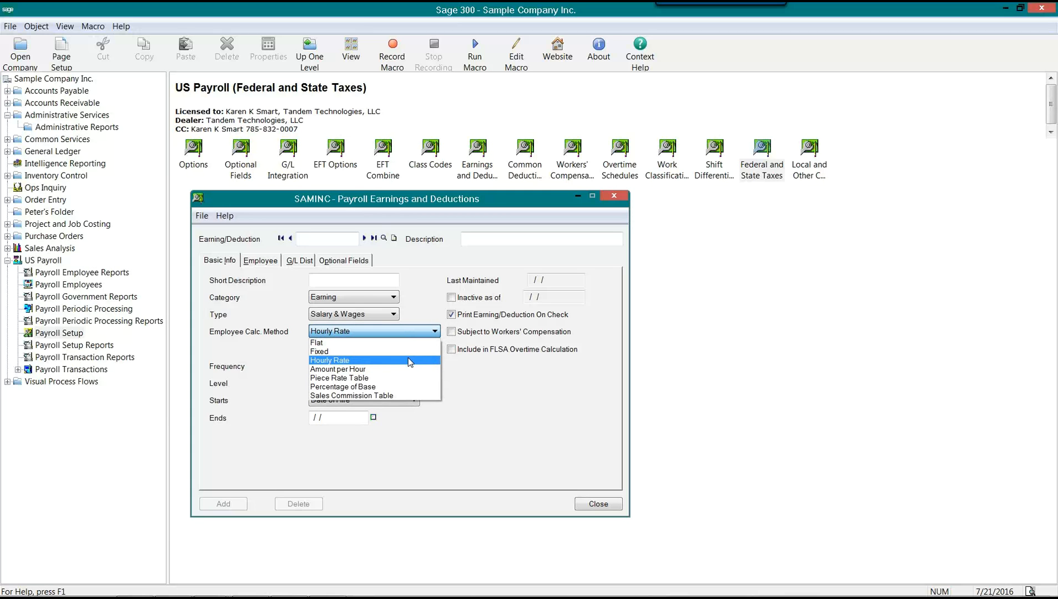
click(399, 369)
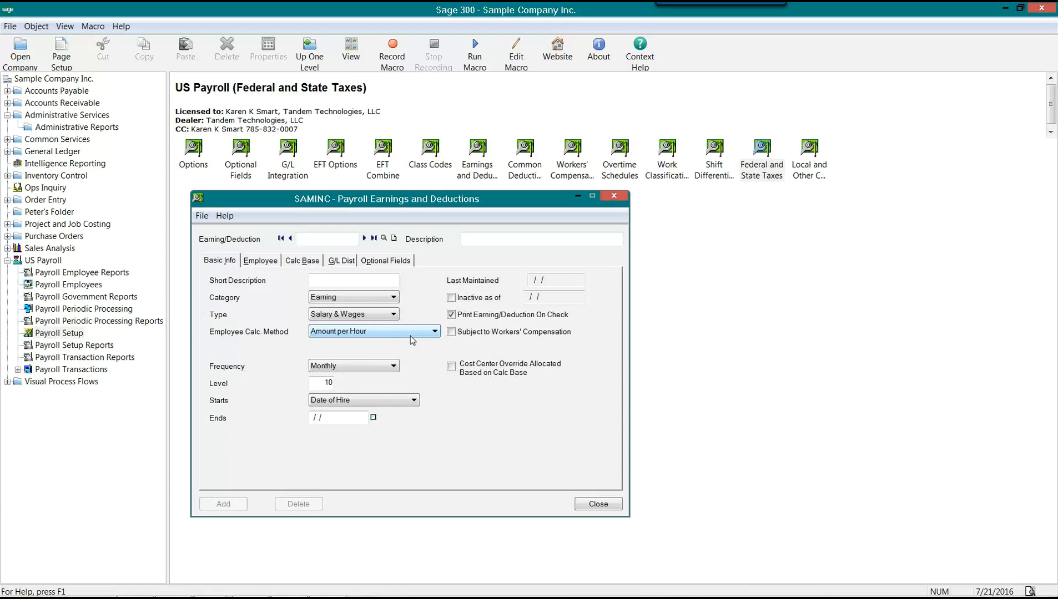
click(451, 332)
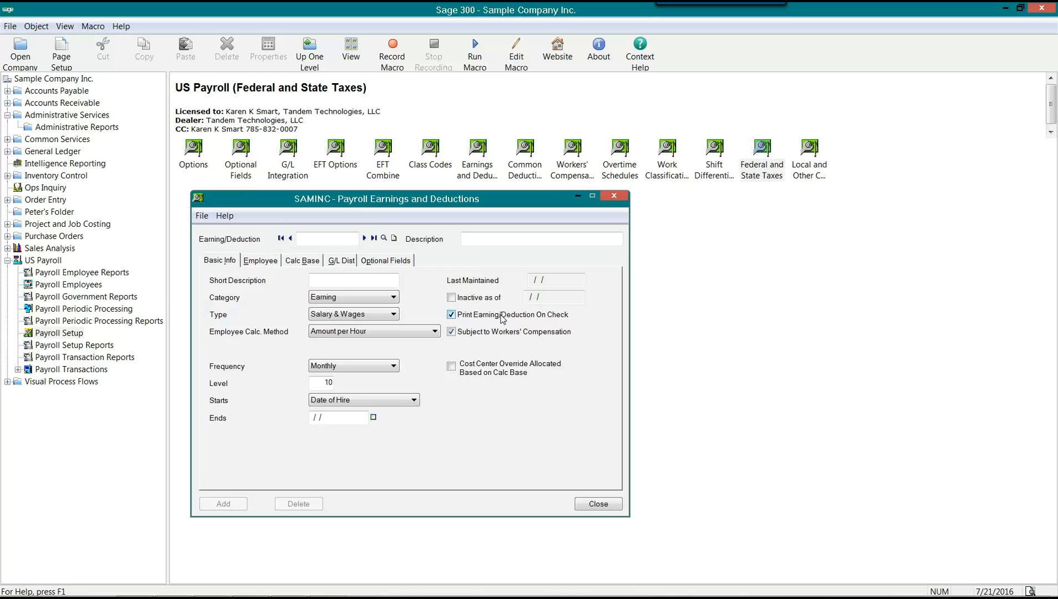
Check the earning's employee settings, and enable the cost center override allocated based on calc base in its basic information
click(263, 263)
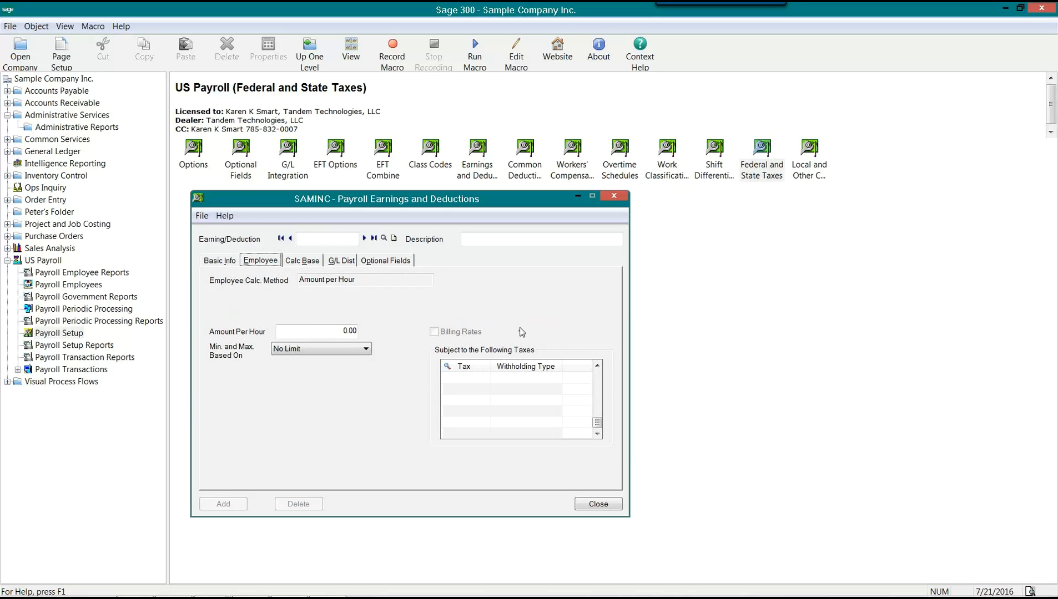
click(222, 263)
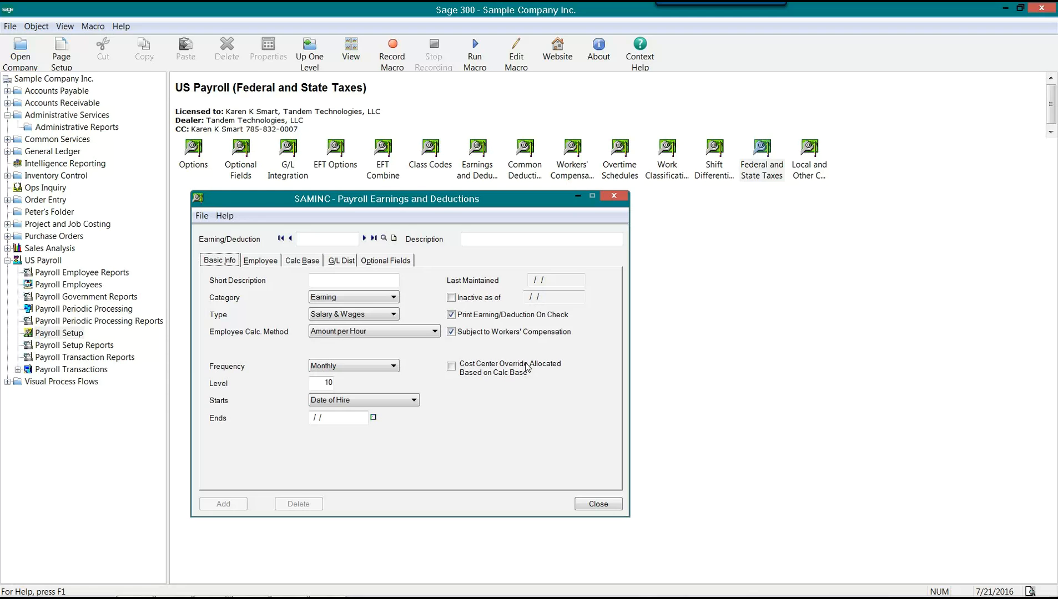
click(450, 366)
Examine the earning's base hours, G/L distribution and employee amount and tax settings
click(302, 261)
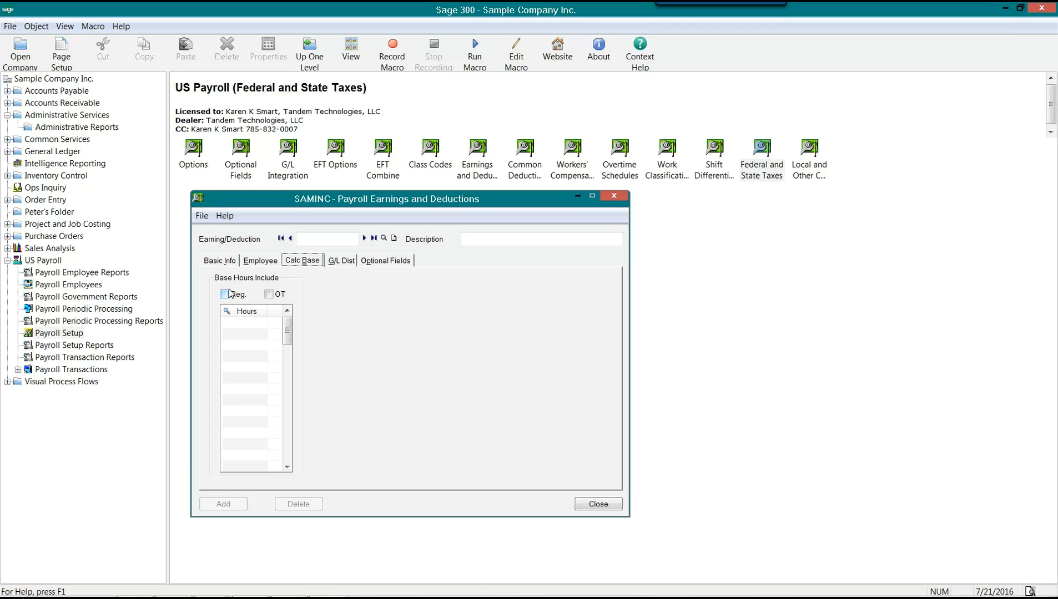
click(258, 264)
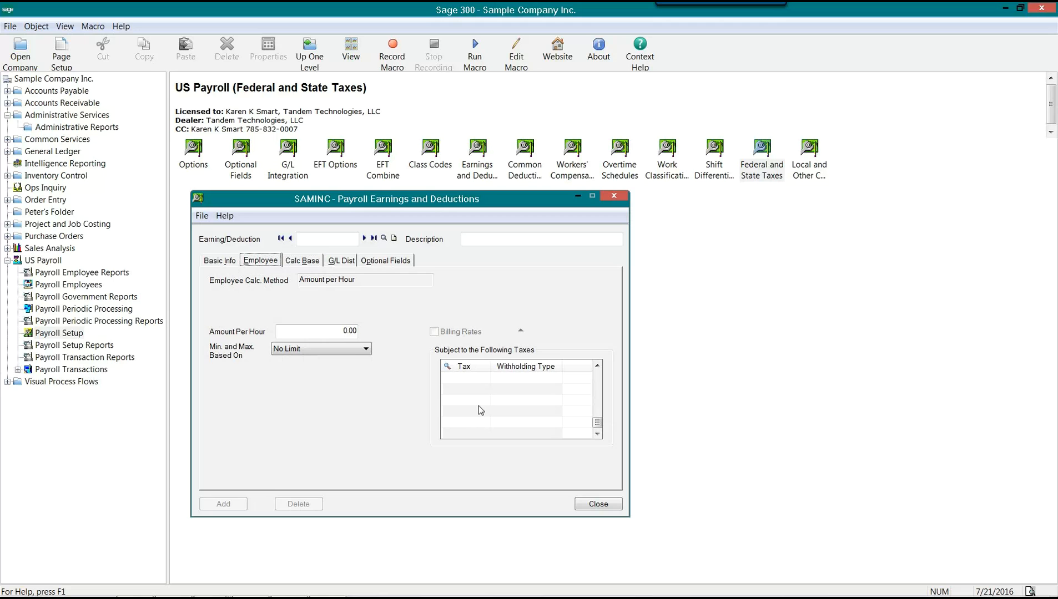
click(222, 260)
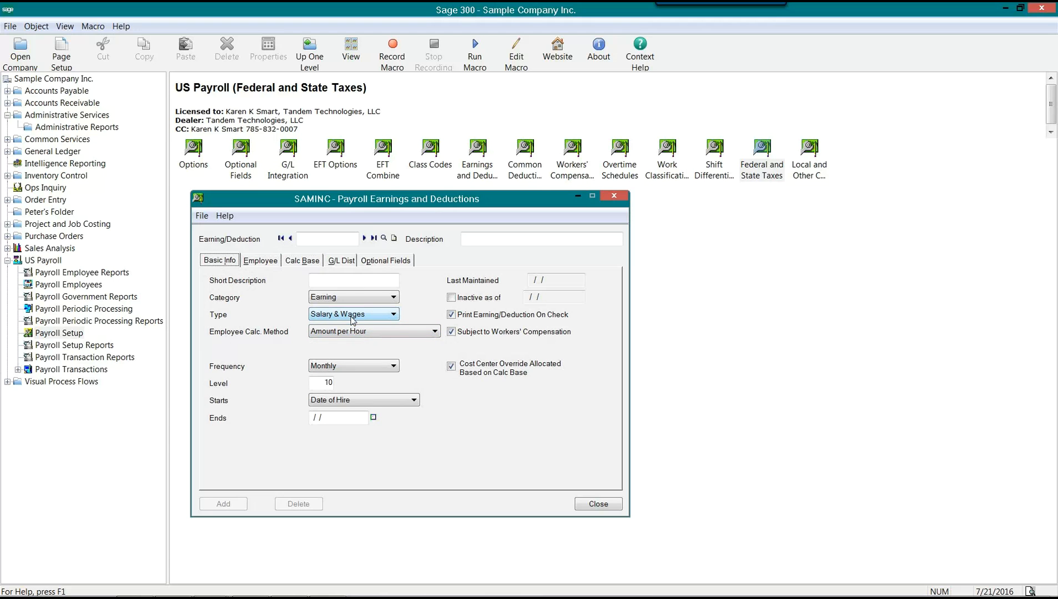
click(339, 261)
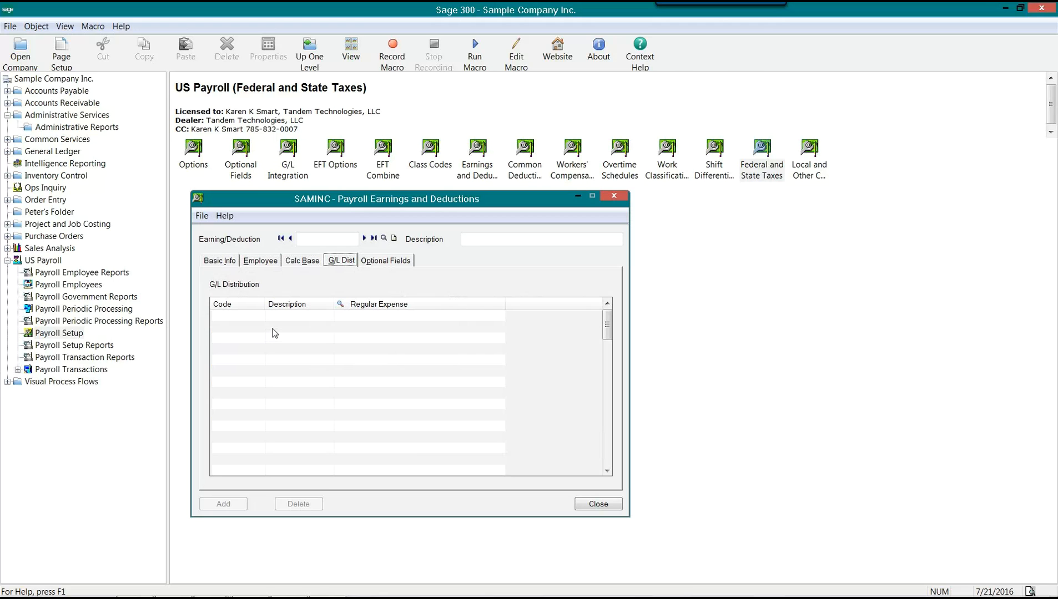
click(298, 269)
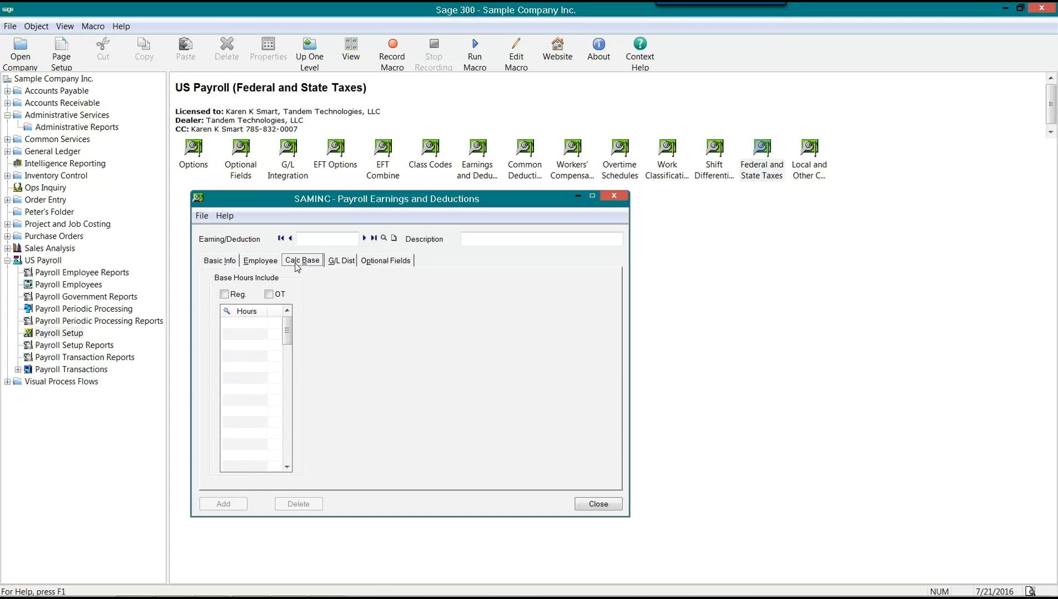
click(267, 265)
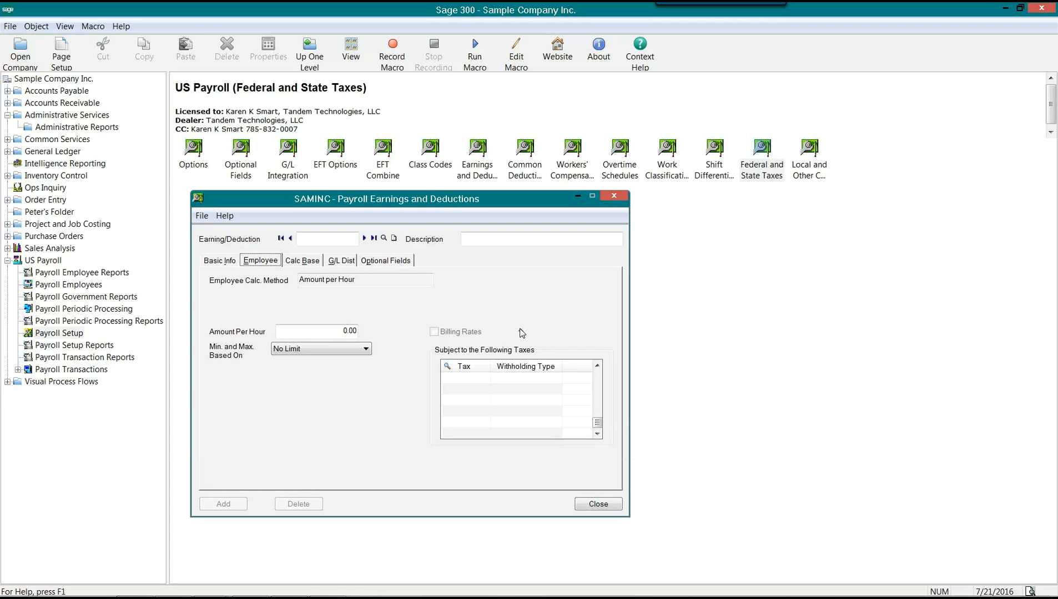
Look at the Project and Job Costing folders, and return to Payroll Setup and the open Payroll Earnings and Deductions window
click(57, 224)
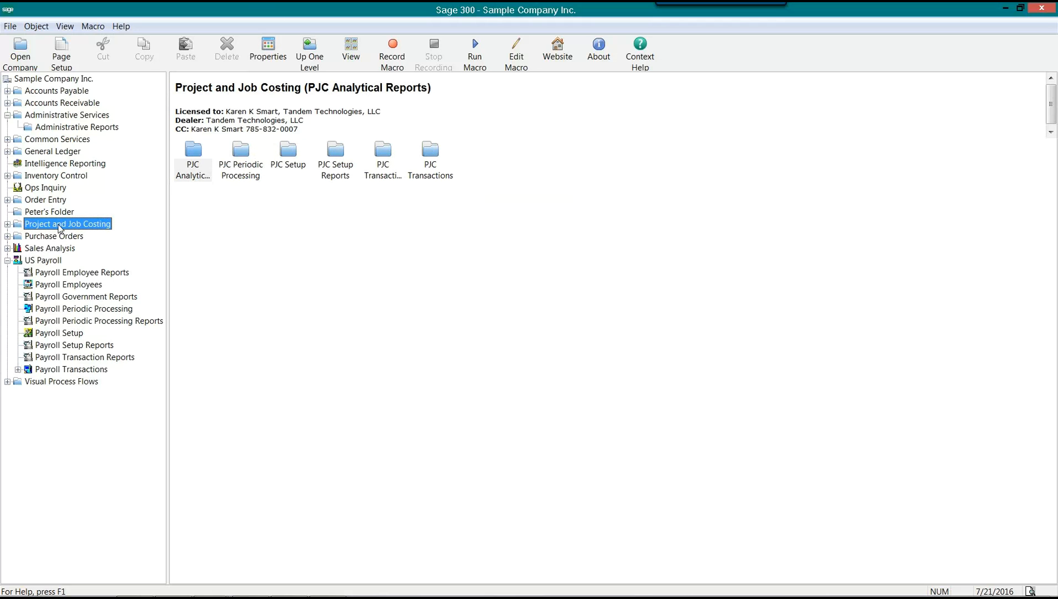
click(8, 224)
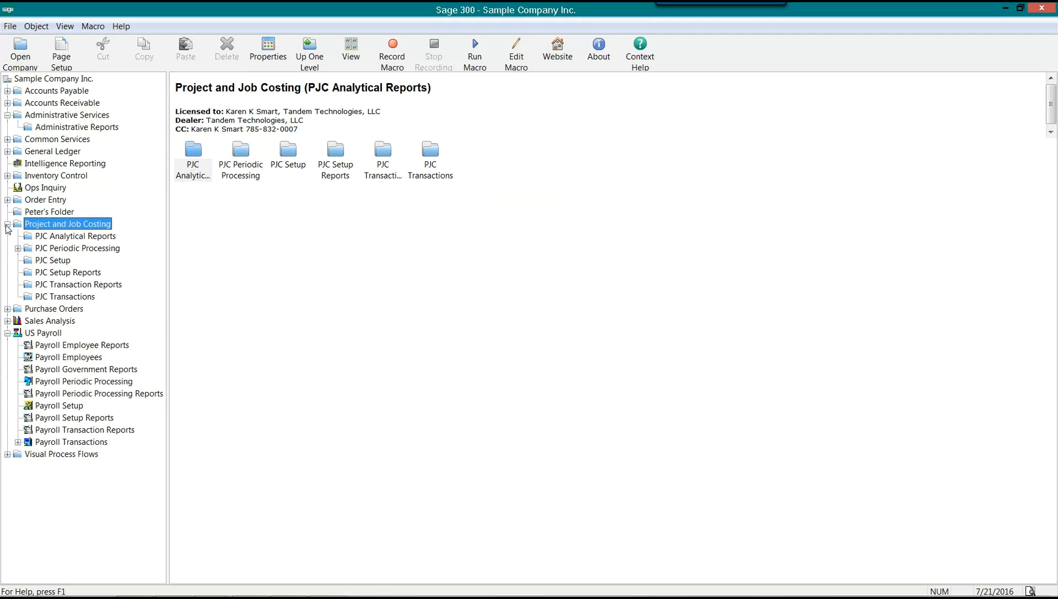
click(7, 225)
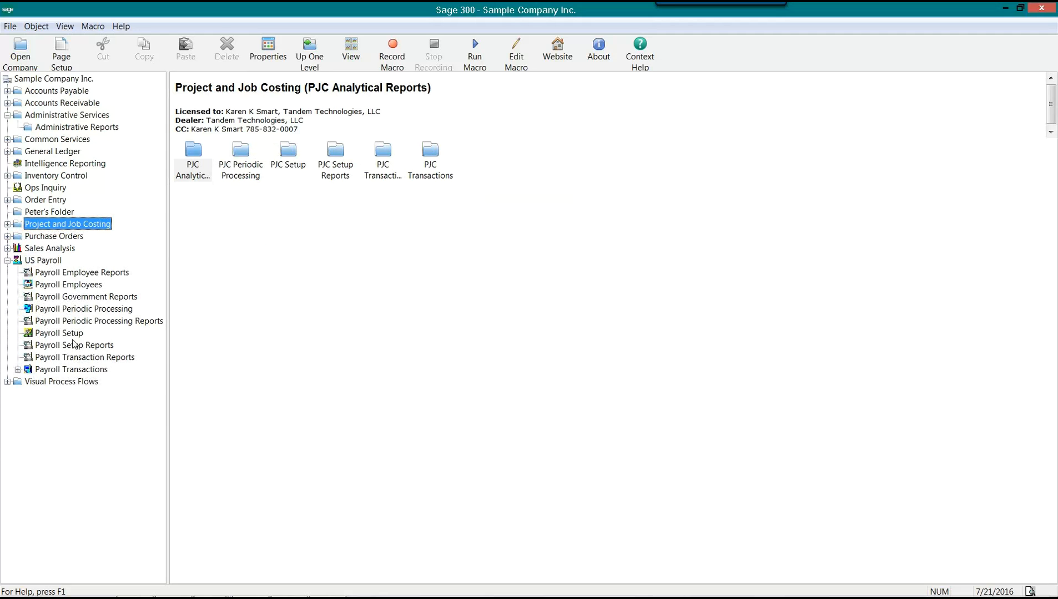
click(49, 334)
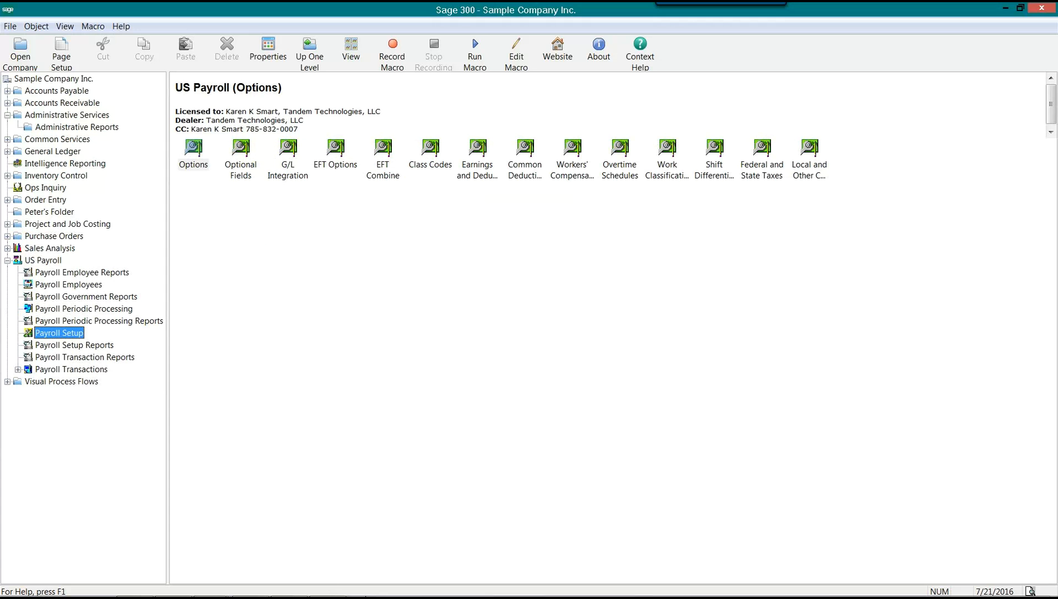
click(328, 584)
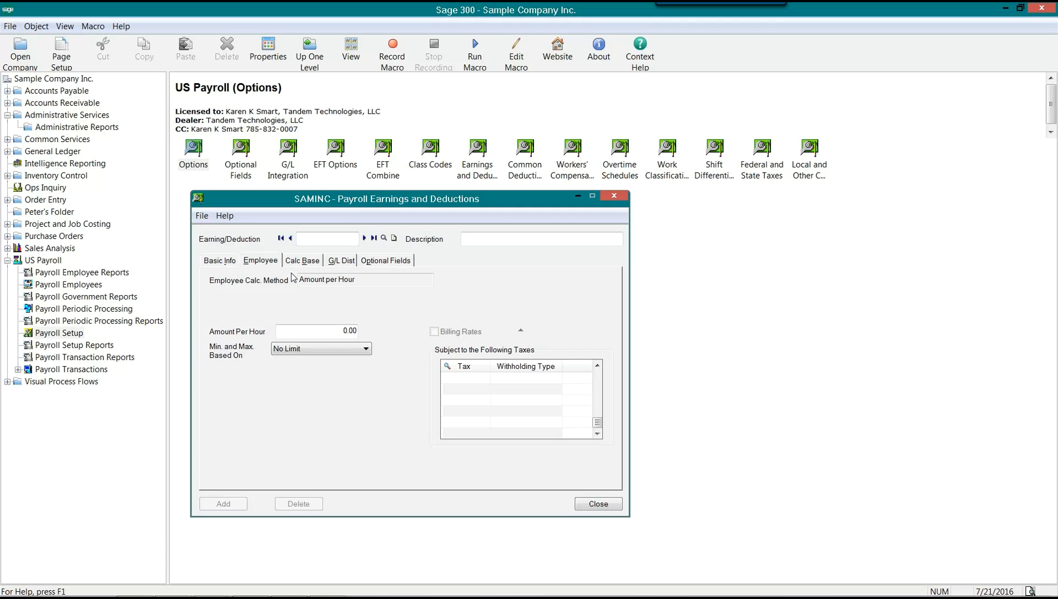
Compare the earning's basic information with its employee amount, limit and tax settings
click(213, 262)
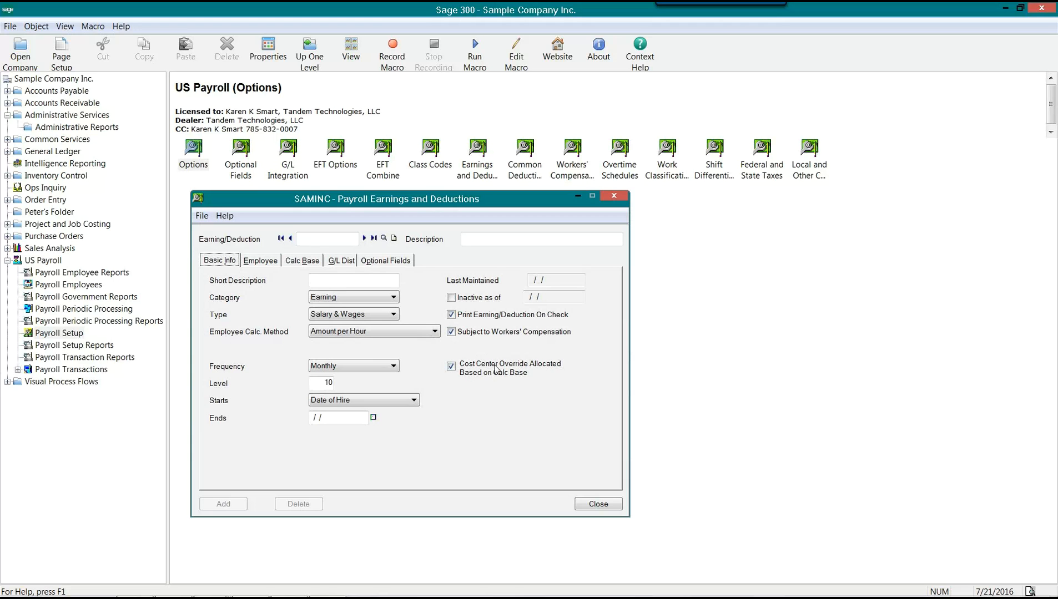
click(273, 266)
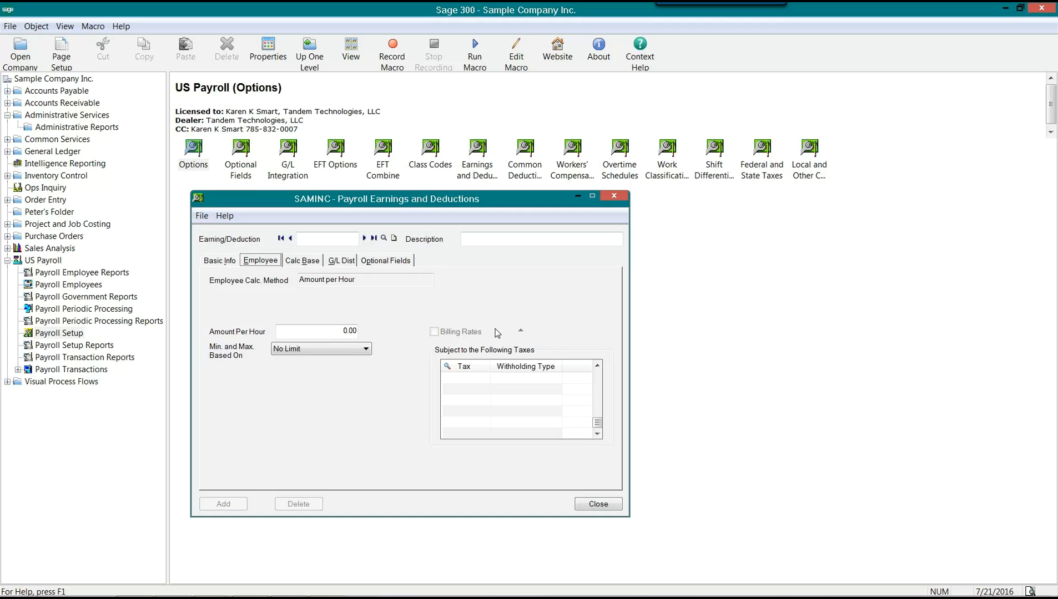
click(220, 261)
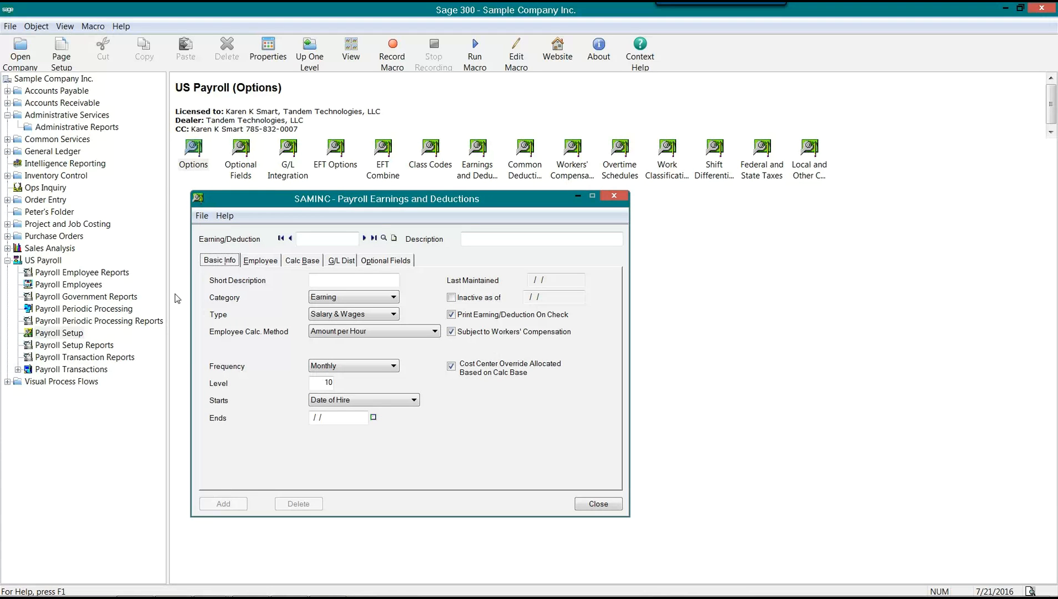
Set the earning's employee calculation method to Hourly Rate and its frequency to Float, and check the available calculation methods
click(409, 332)
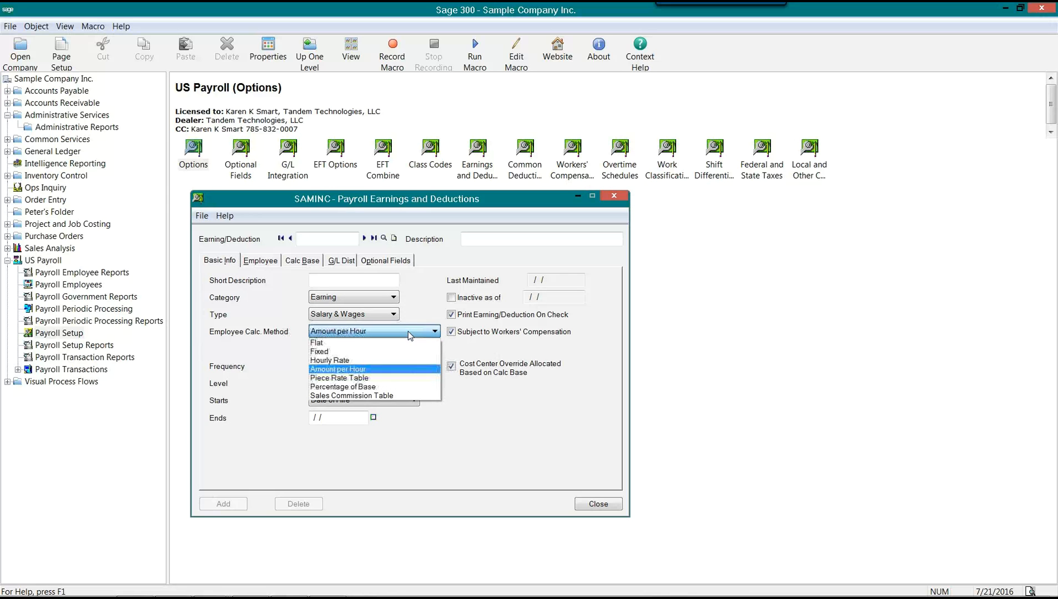
click(377, 362)
click(378, 366)
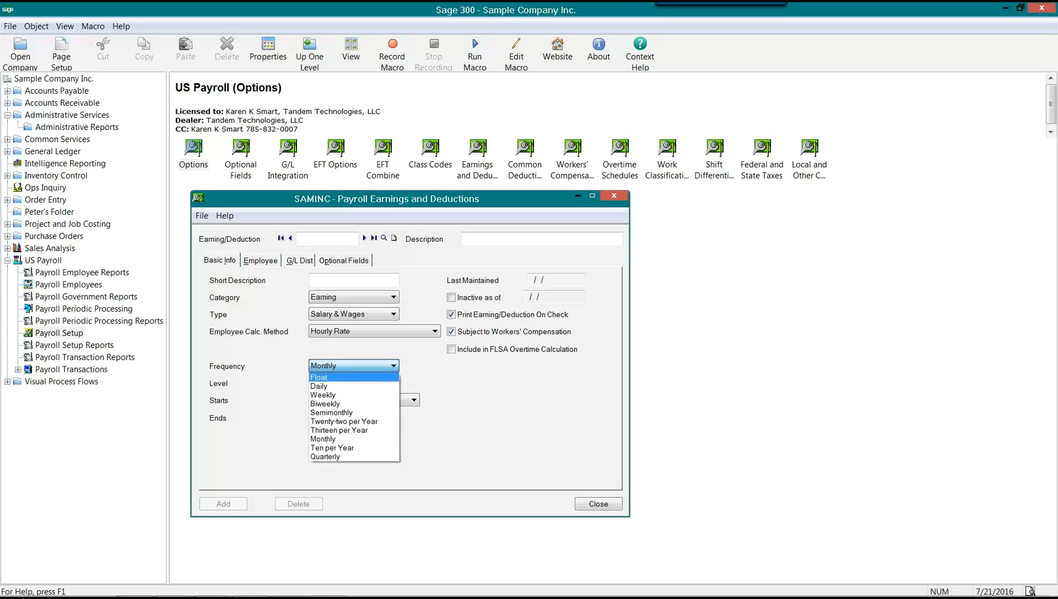
key(Return)
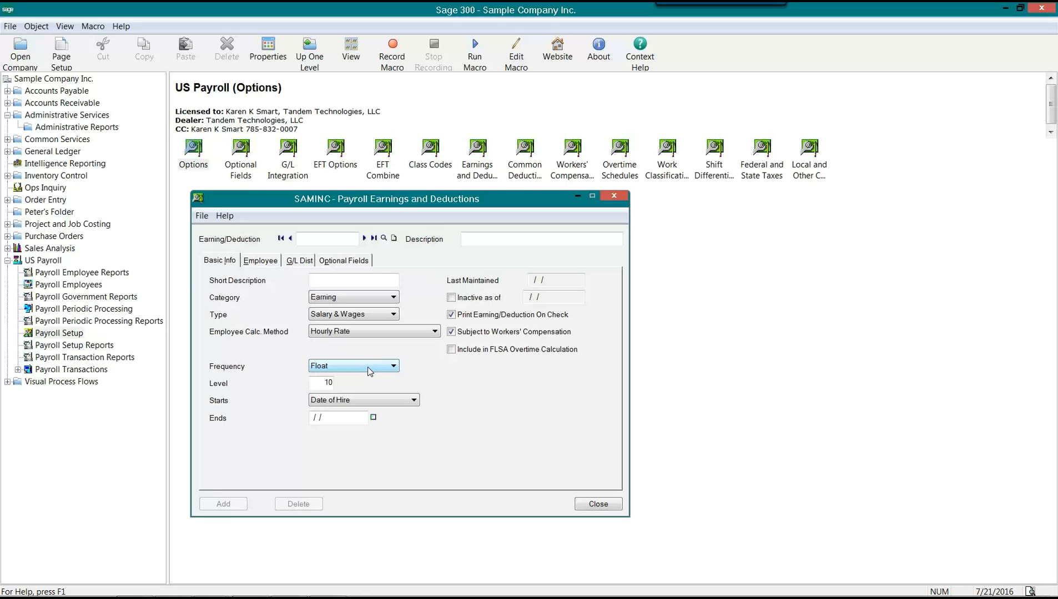
click(368, 333)
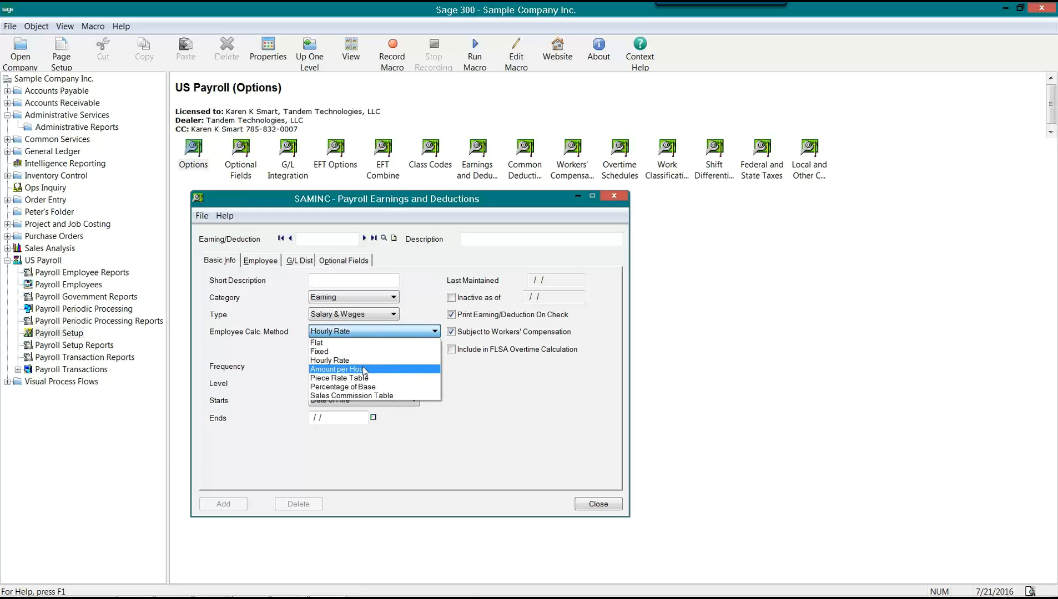
click(356, 361)
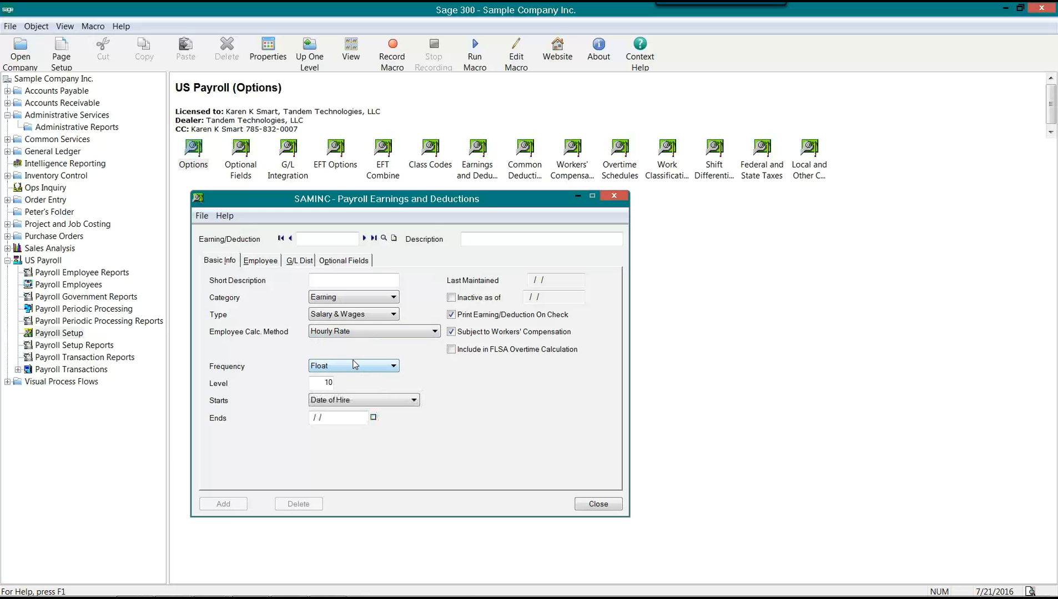
click(371, 333)
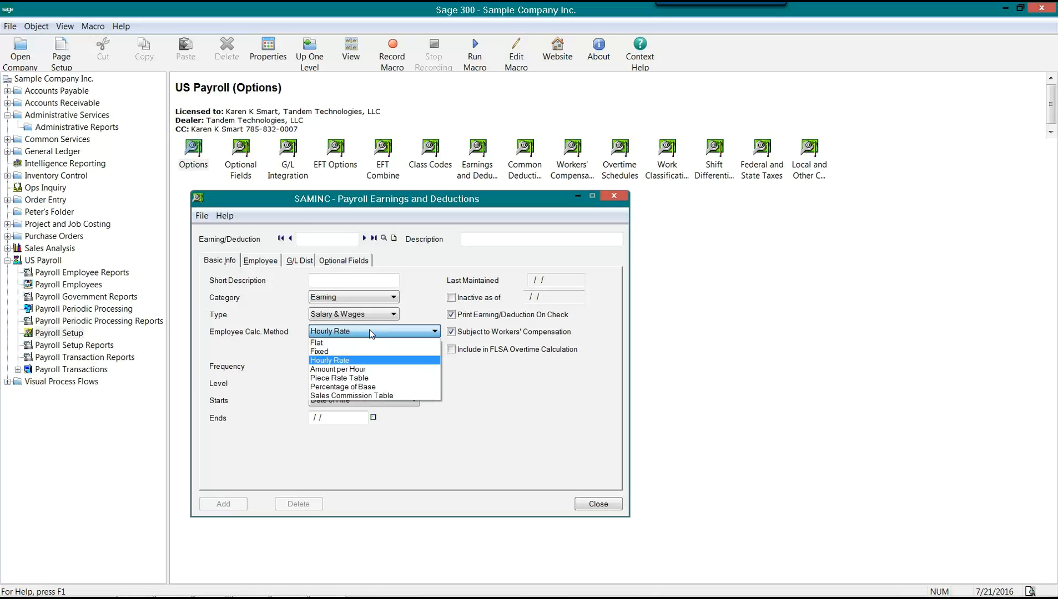
click(345, 333)
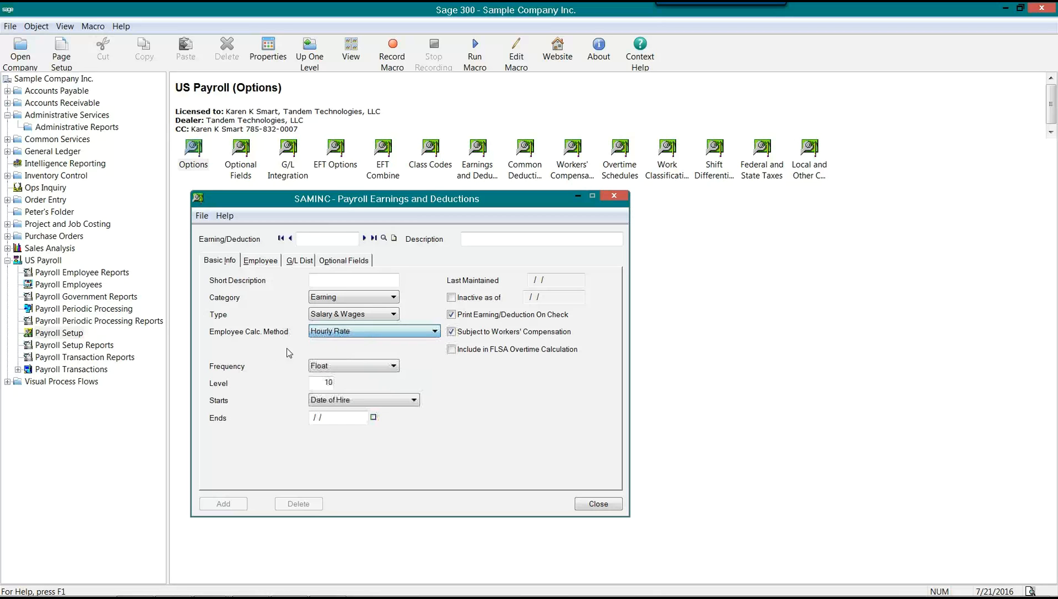
Try the Percentage of Base and Piece Rate Table calculation methods, checking which frequencies each one offers
click(345, 335)
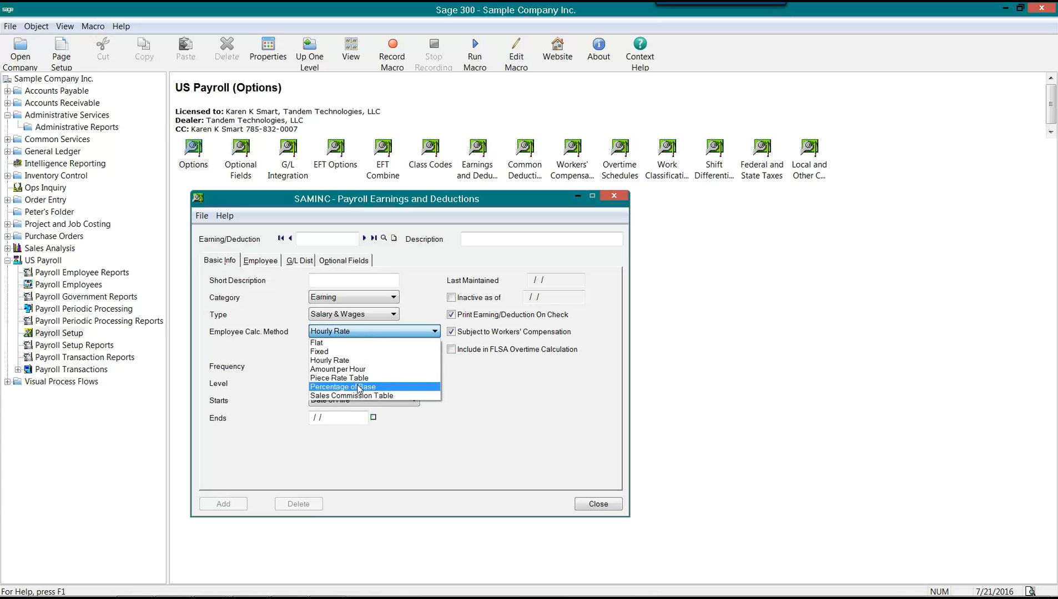
click(360, 388)
click(356, 367)
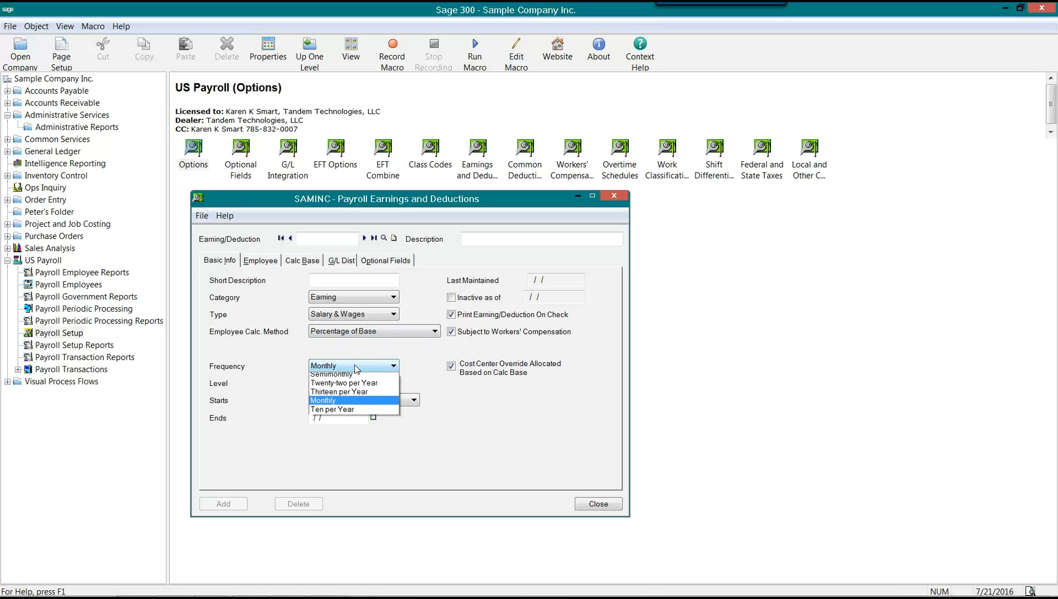
click(324, 349)
click(355, 332)
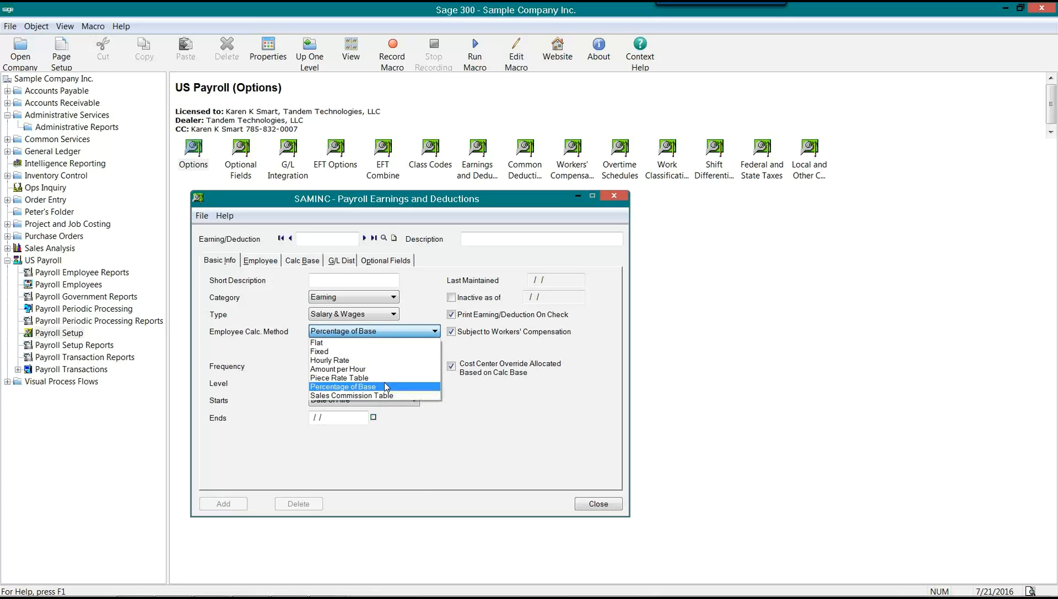
click(339, 378)
click(355, 366)
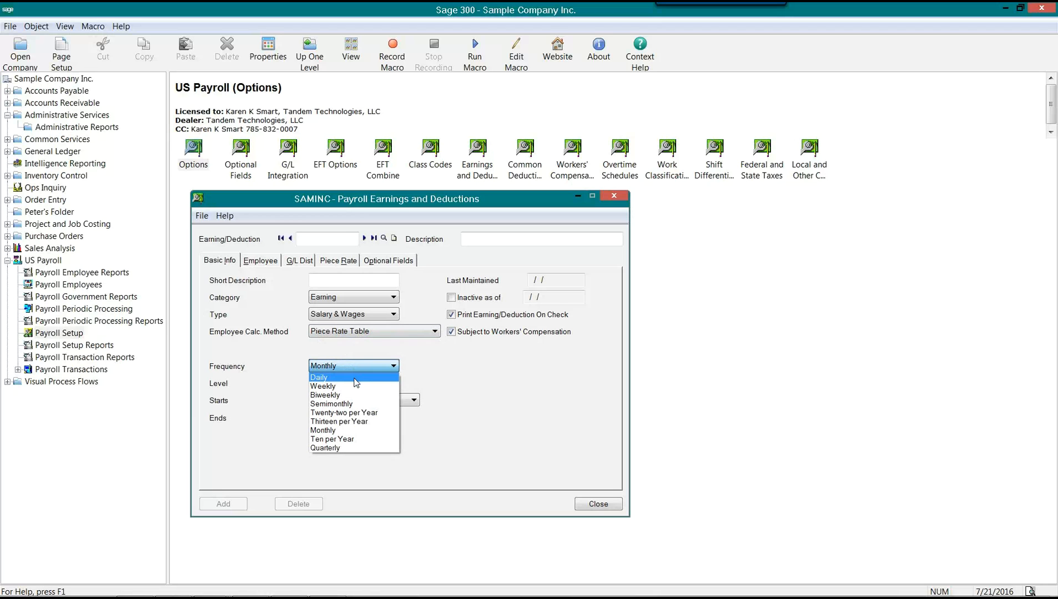
click(410, 352)
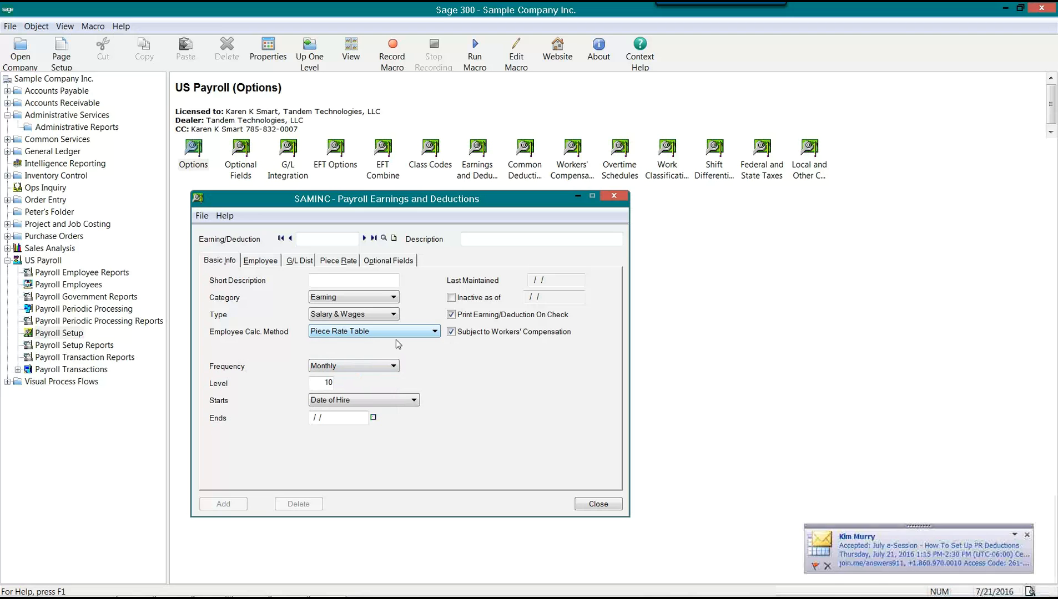
Return the earning's employee calculation method to Hourly Rate, review the frequency choices and set the frequency to Float
click(353, 332)
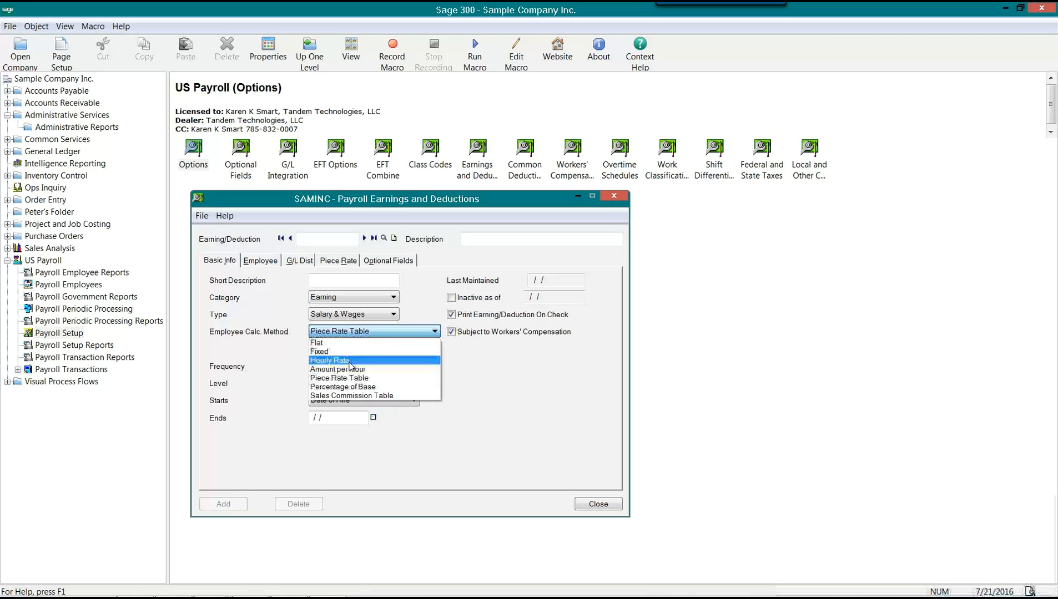
click(350, 361)
click(351, 366)
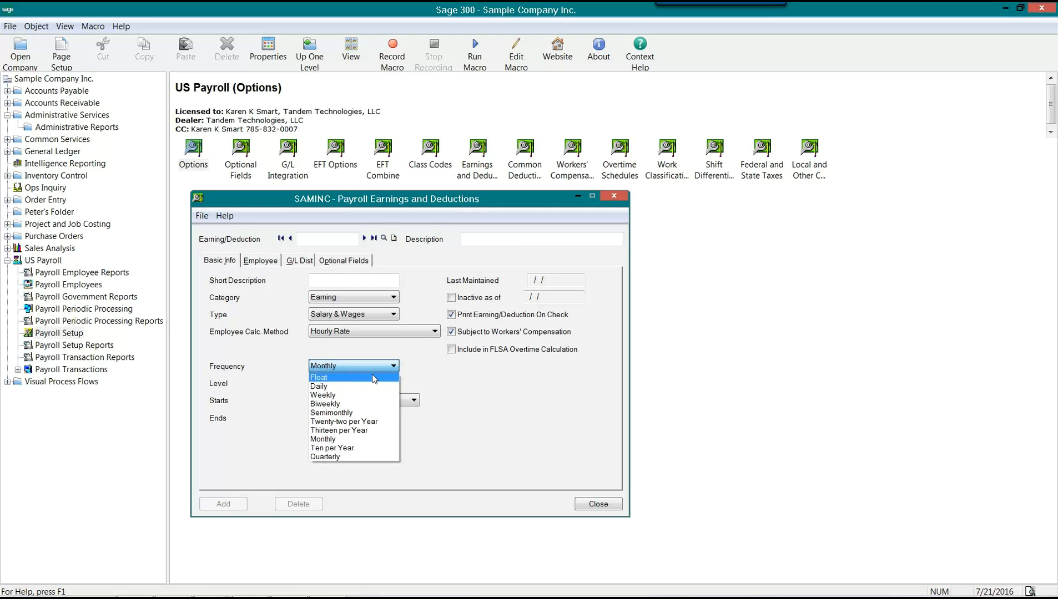
click(338, 390)
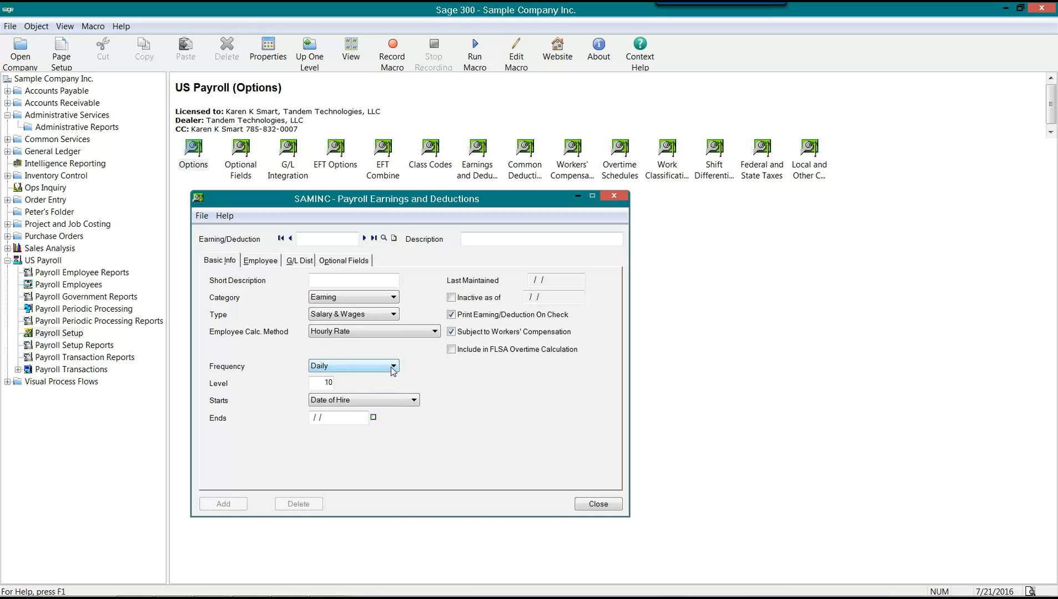
click(393, 367)
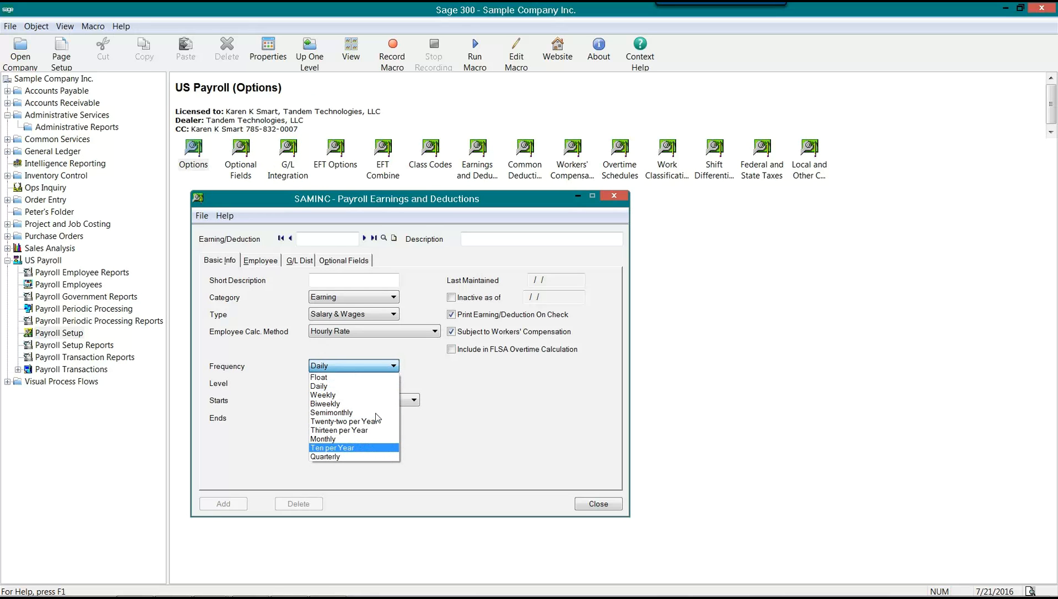
click(355, 378)
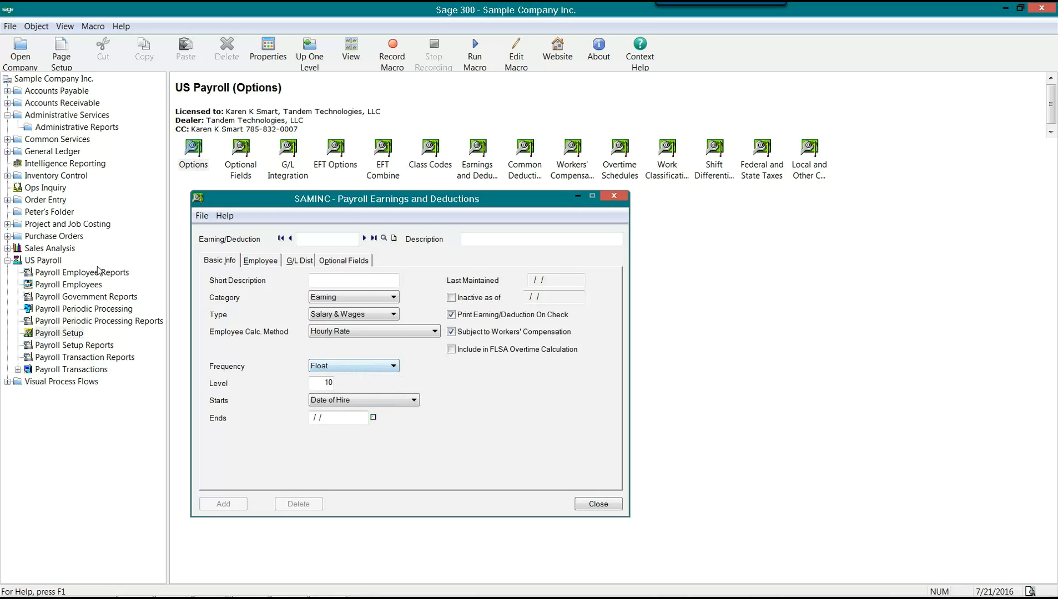
Examine the pay frequency options and assigned earnings and deductions in an existing payroll employee record, and return to the Payroll Earnings and Deductions window
click(73, 284)
double_click(194, 148)
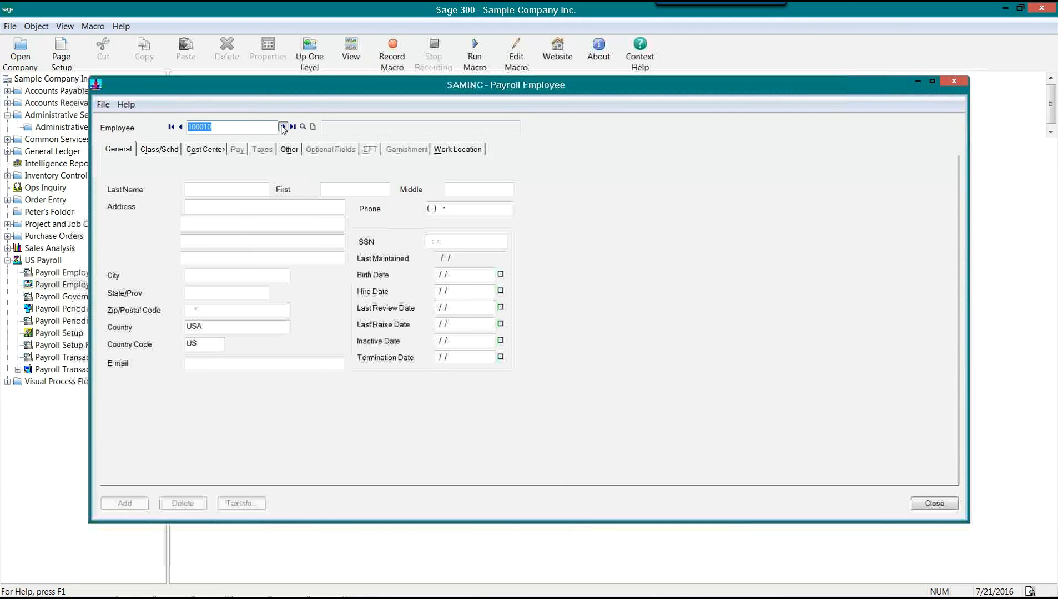
click(284, 127)
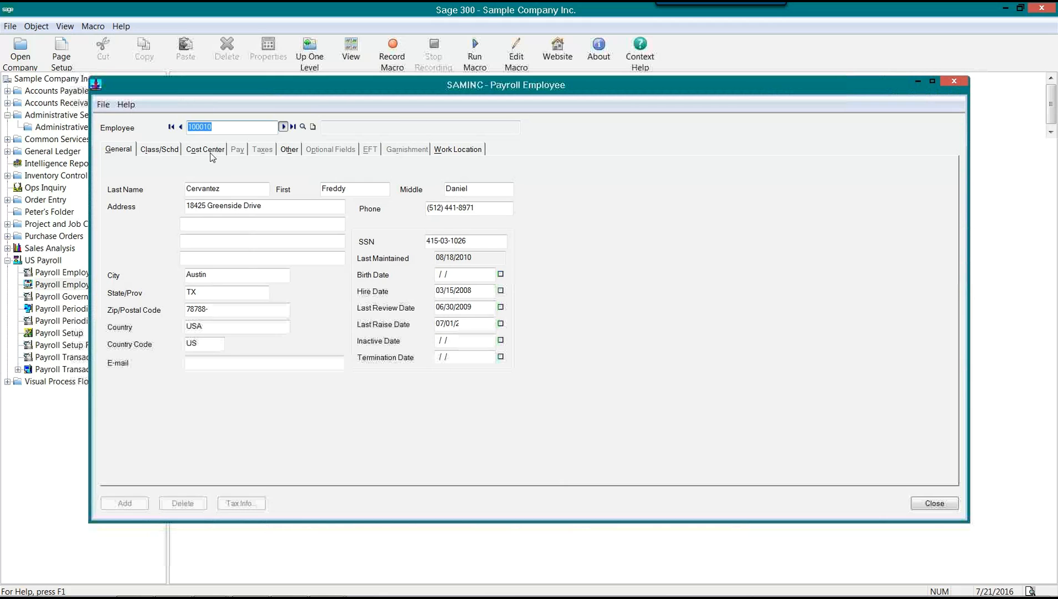
click(161, 150)
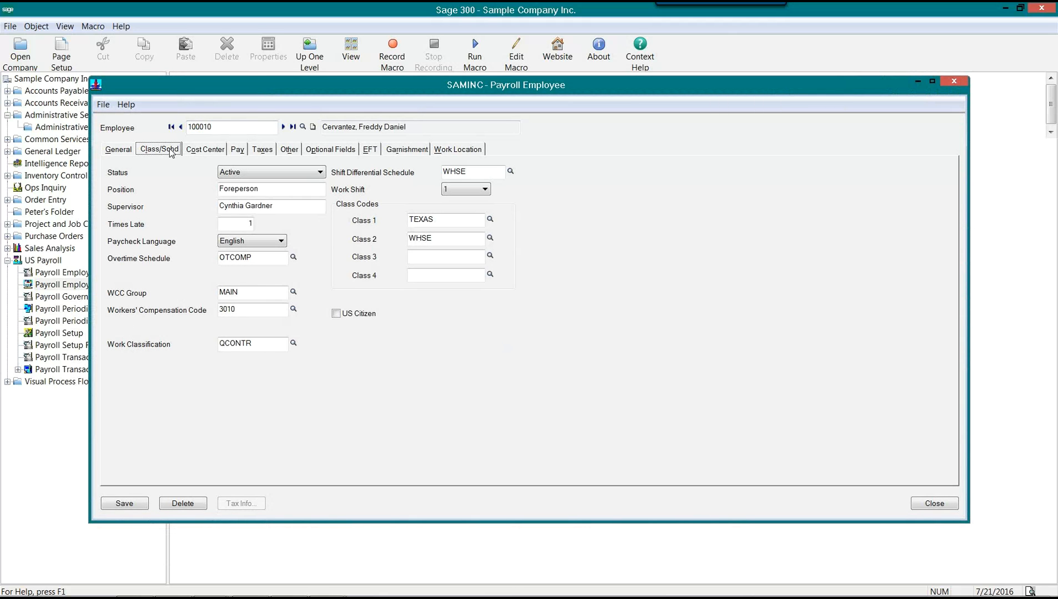
click(238, 150)
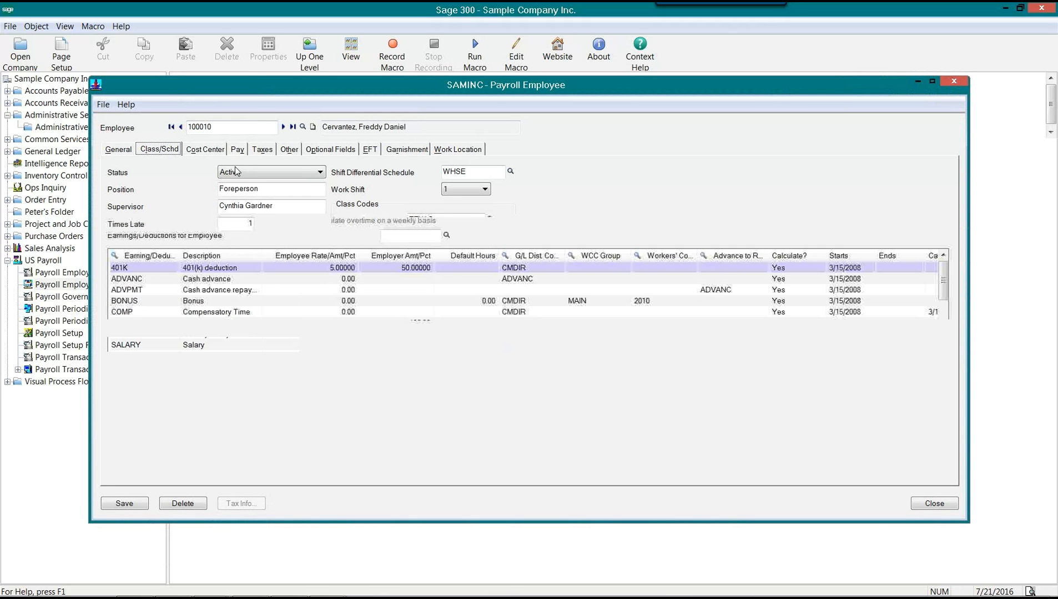
click(243, 169)
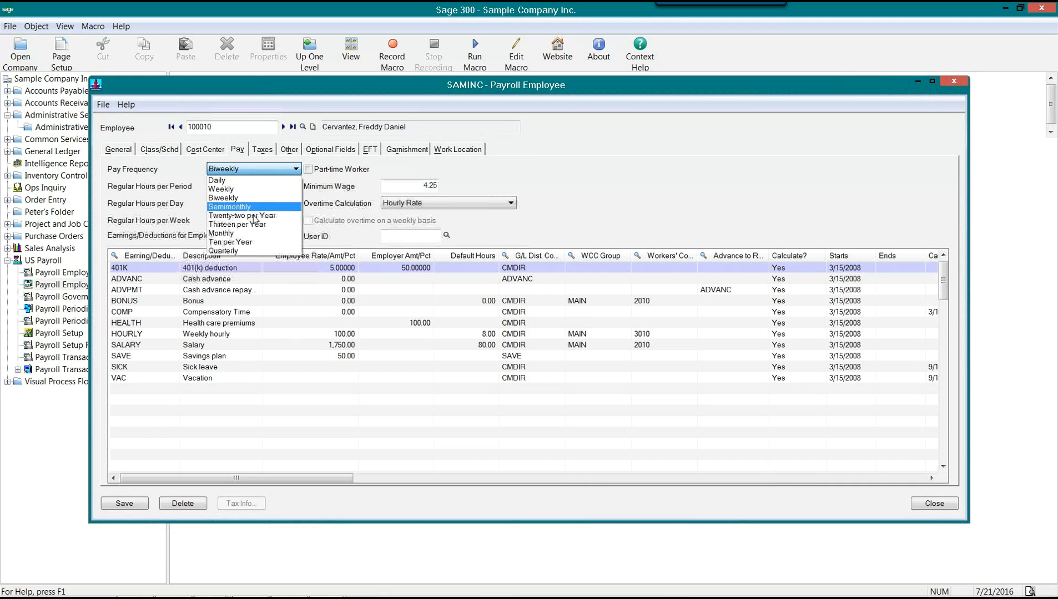
click(525, 172)
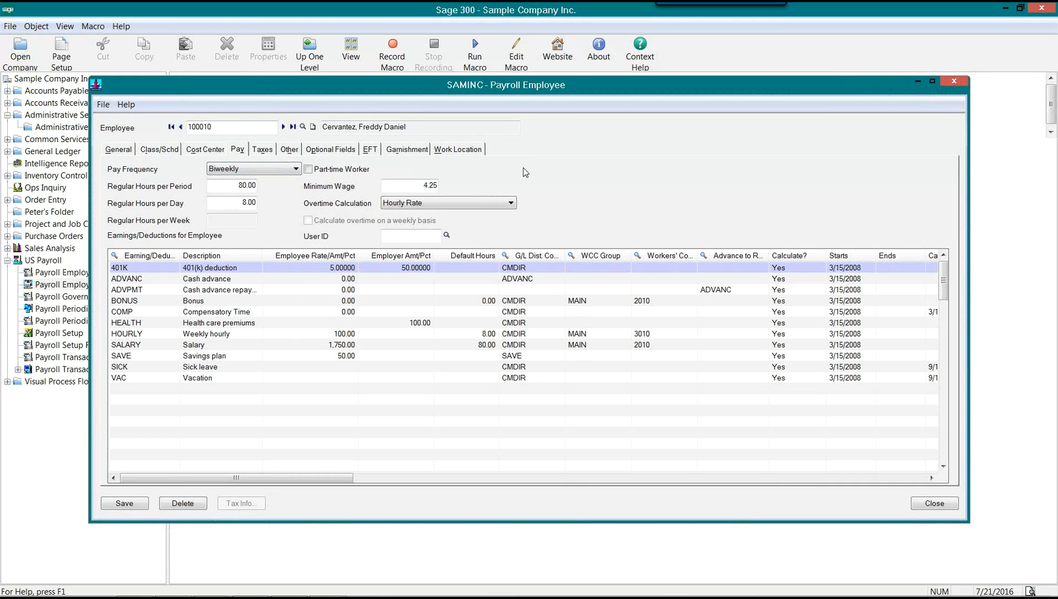
click(939, 506)
click(326, 587)
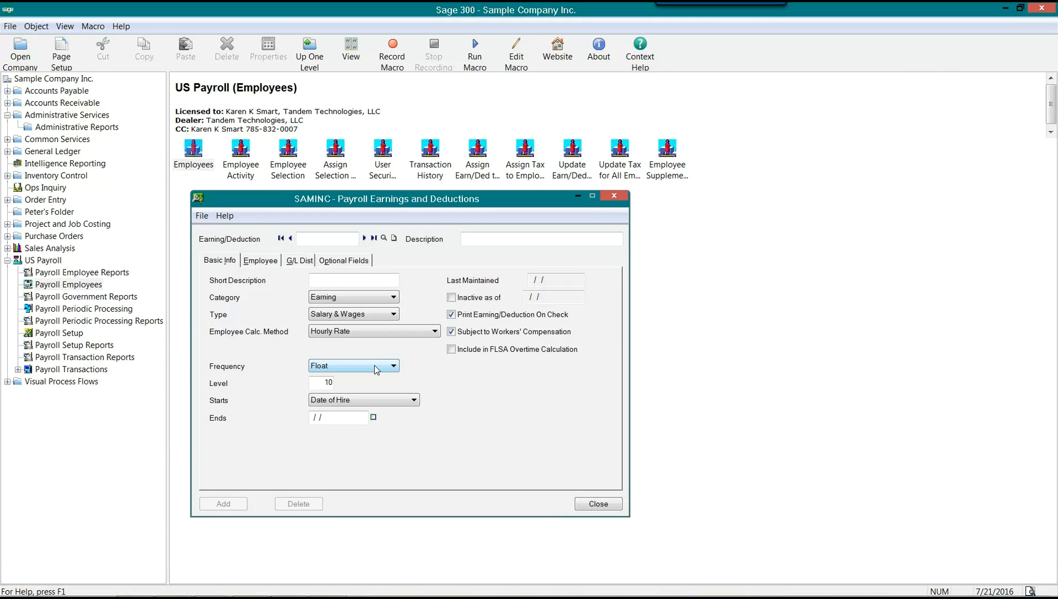
Review the start date options for the earning and set its end date to 12/31/2016
click(326, 402)
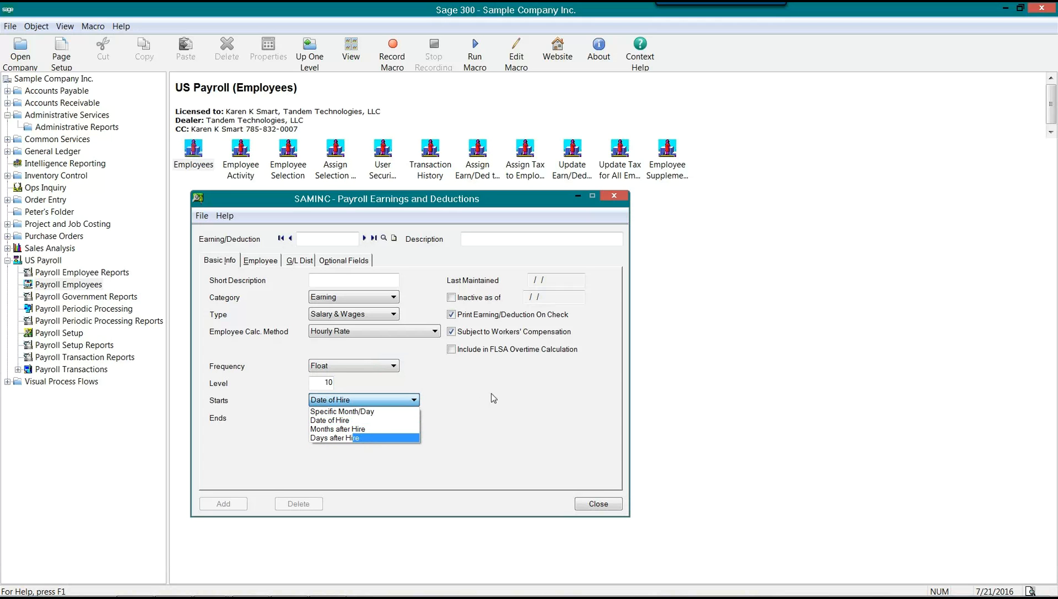
click(457, 378)
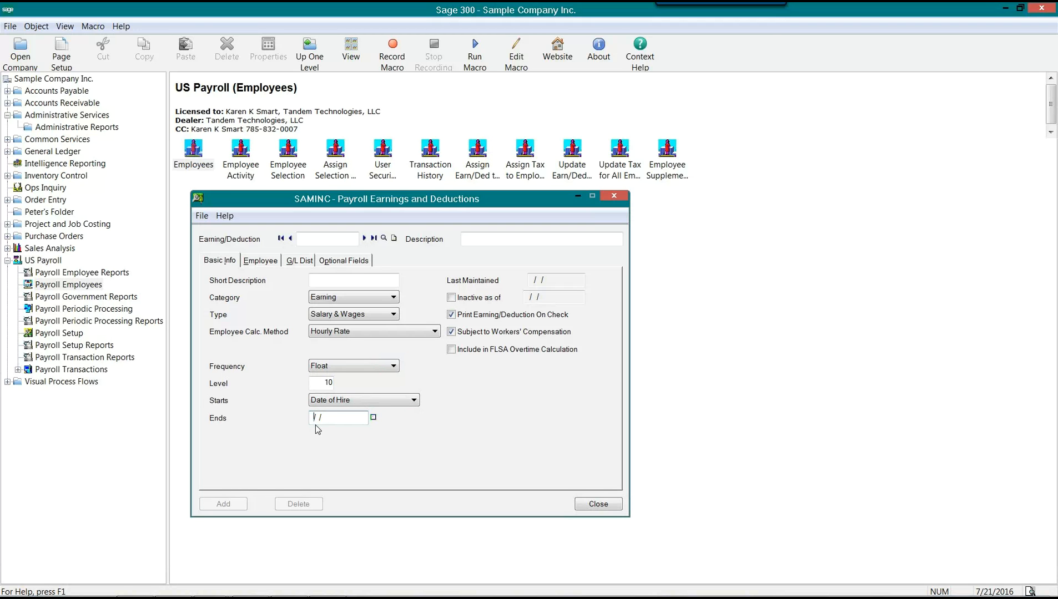
text(12312016)
drag(358, 421, 279, 424)
drag(350, 420, 304, 423)
Set the earning's hourly rate to 15 in its employee settings
click(264, 260)
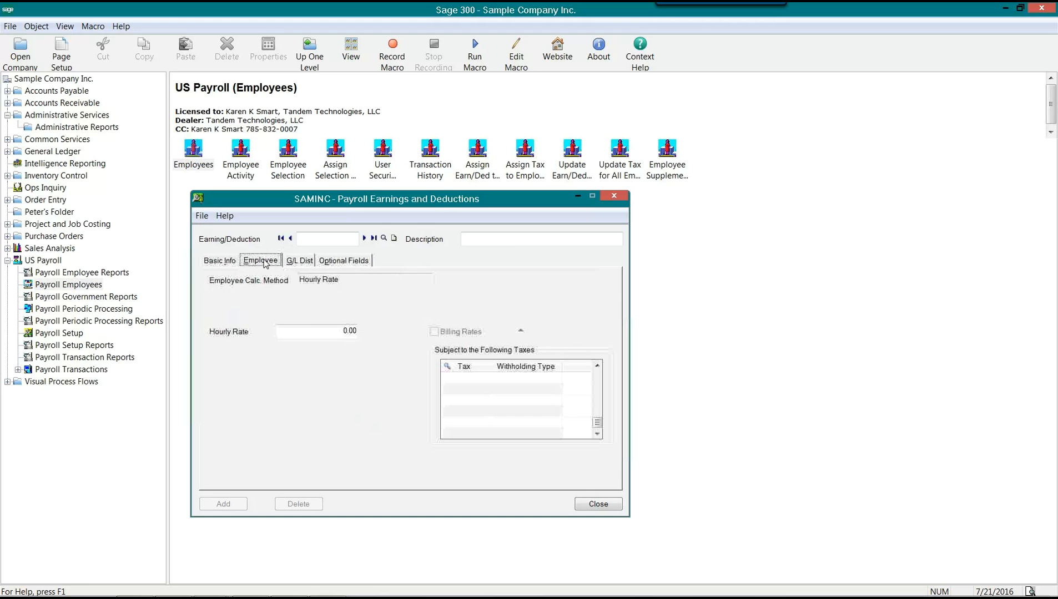
click(285, 332)
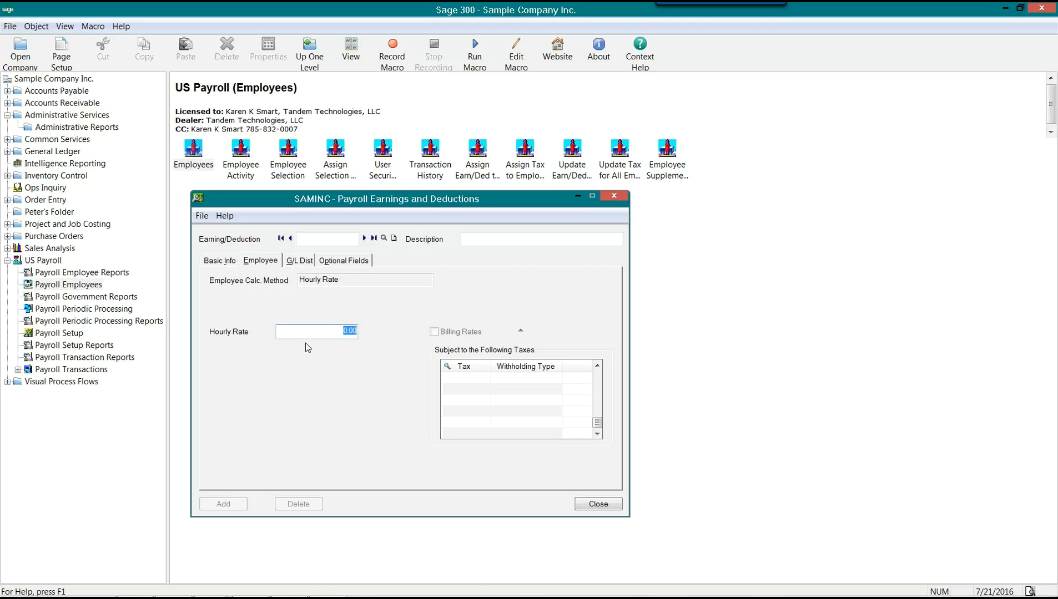
text(15)
drag(336, 334, 380, 335)
Set the earning's employee calculation method to Percentage of Base and show its calculation base settings
click(213, 263)
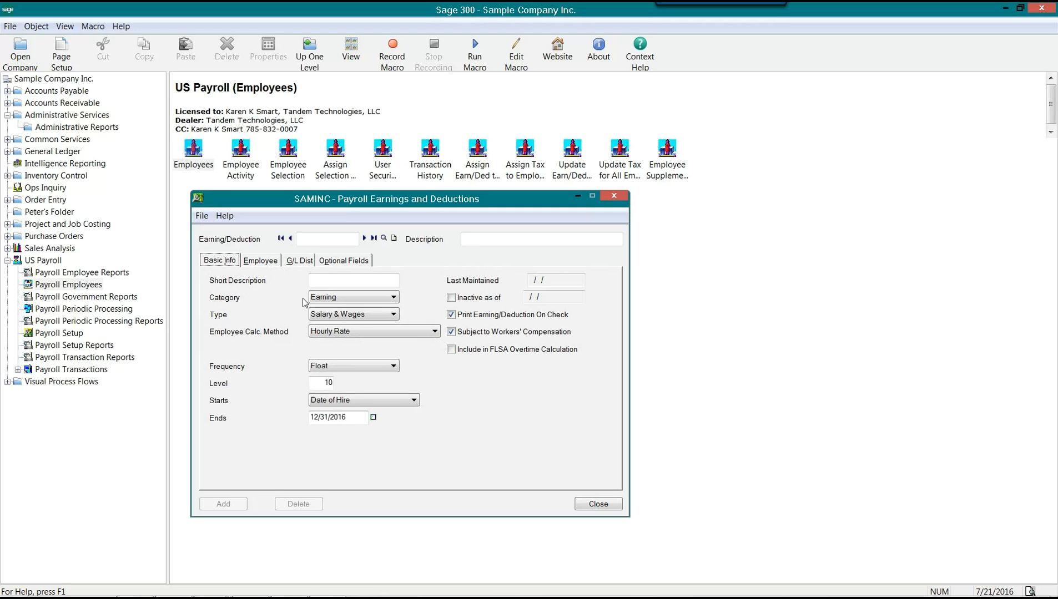
click(373, 333)
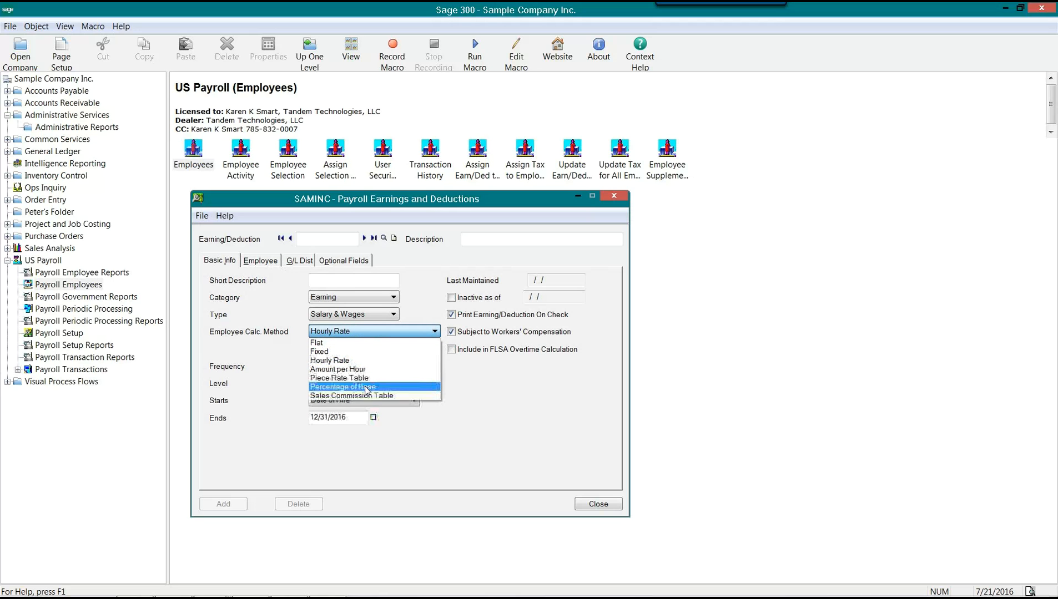
click(405, 388)
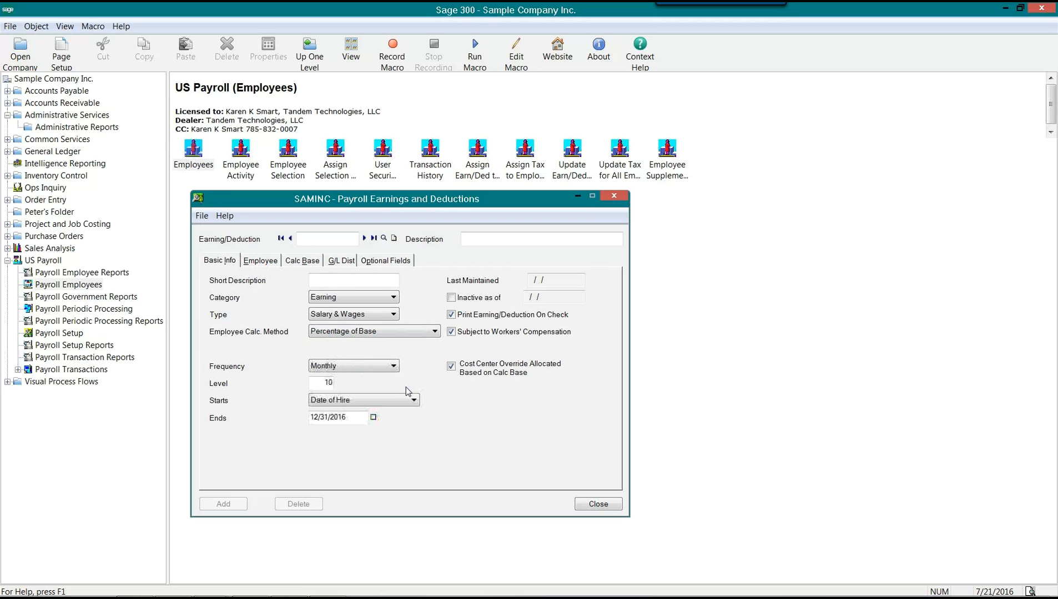
click(297, 262)
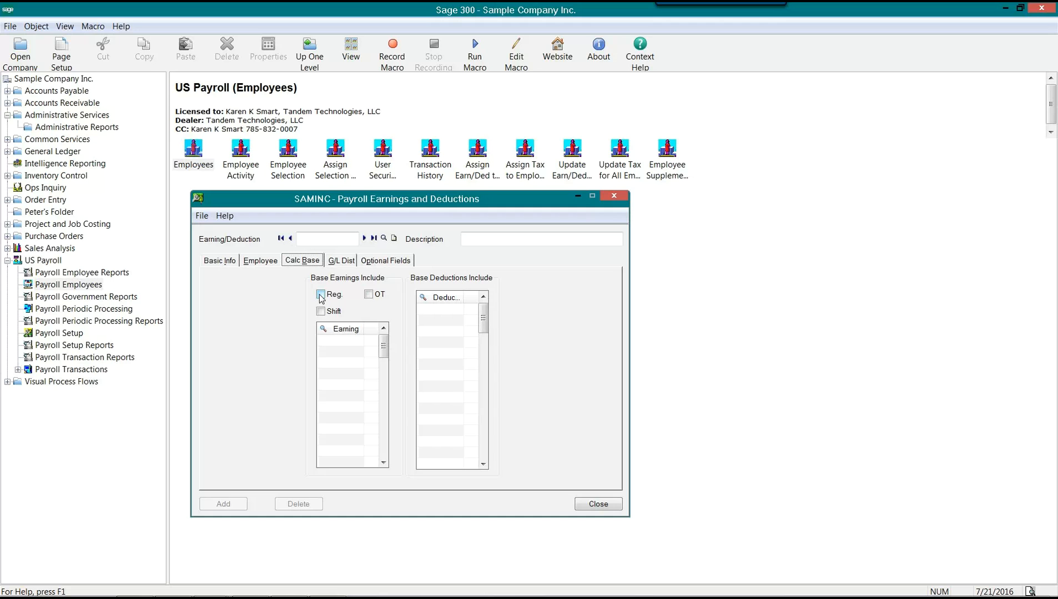
Set the earning's employee calculation method to Sales Commission Table and show its sales commission brackets
click(232, 265)
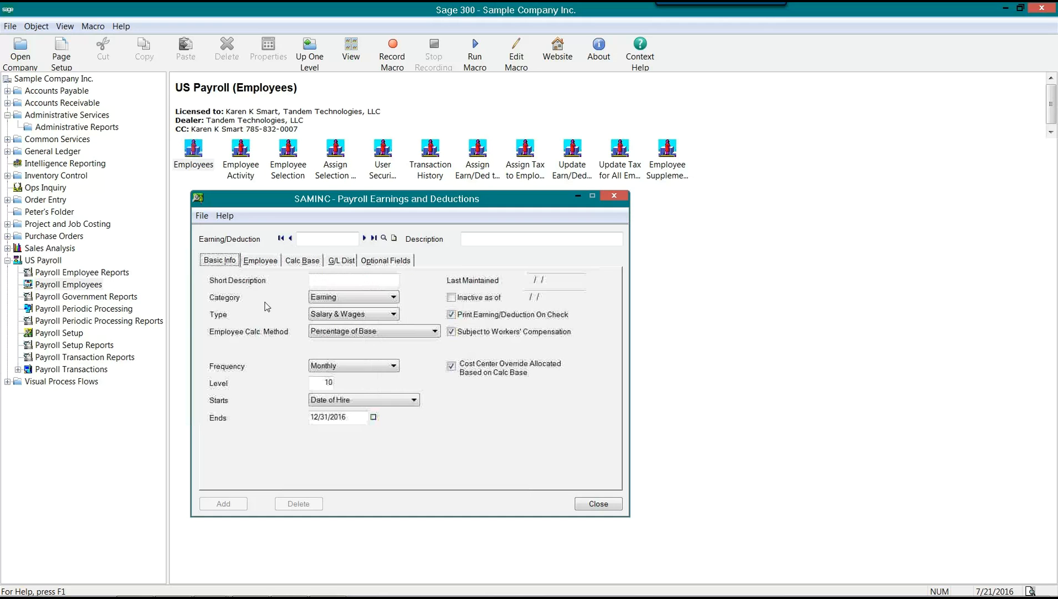
click(348, 335)
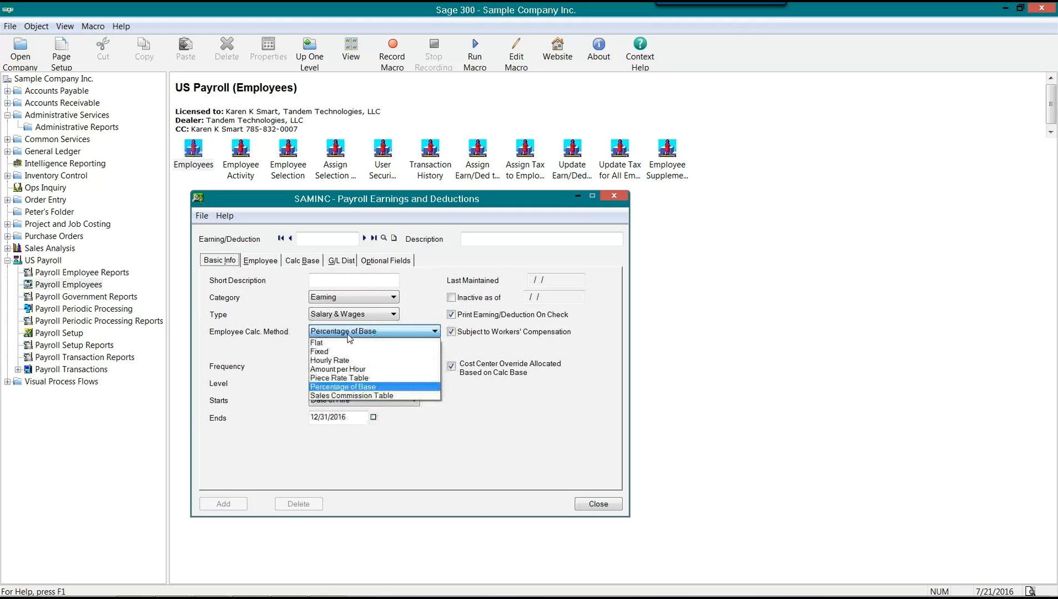
click(356, 396)
click(329, 262)
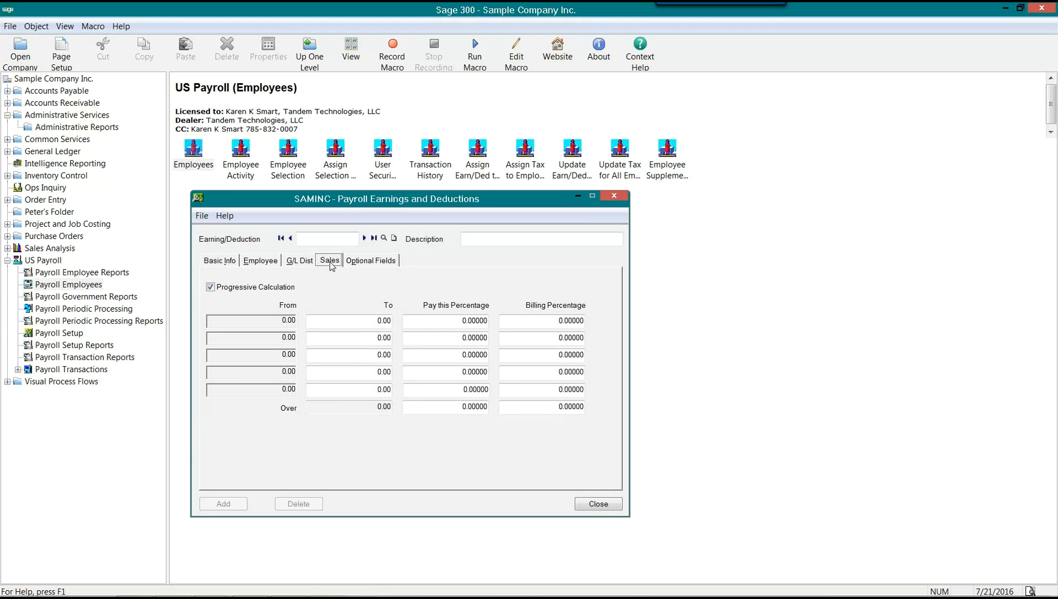
Set the first sales commission bracket to end at 5,000.00 with a pay percentage of 10
click(322, 320)
key(Tab)
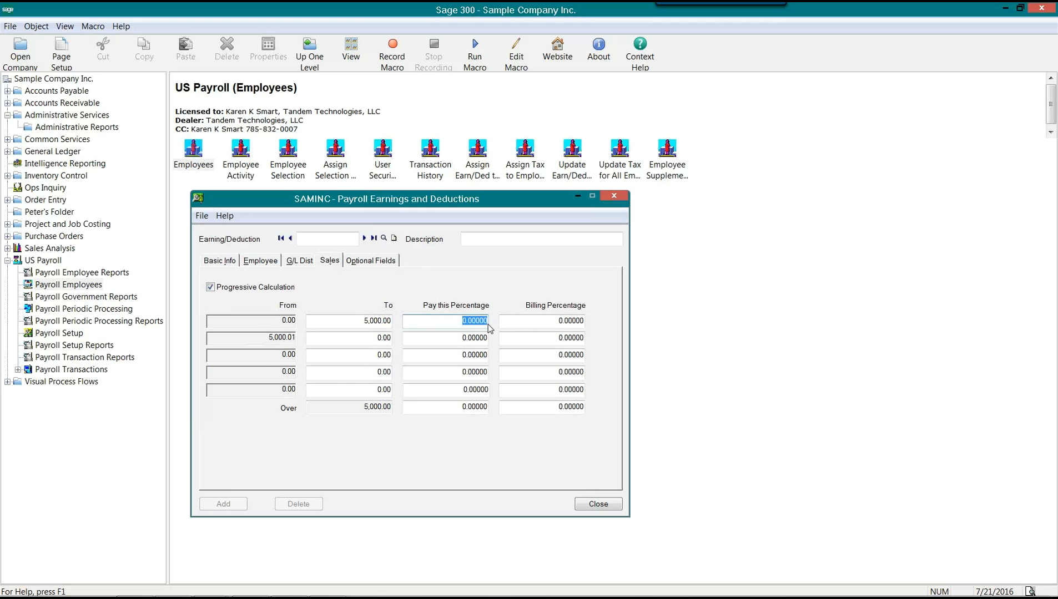
text(10)
key(Tab)
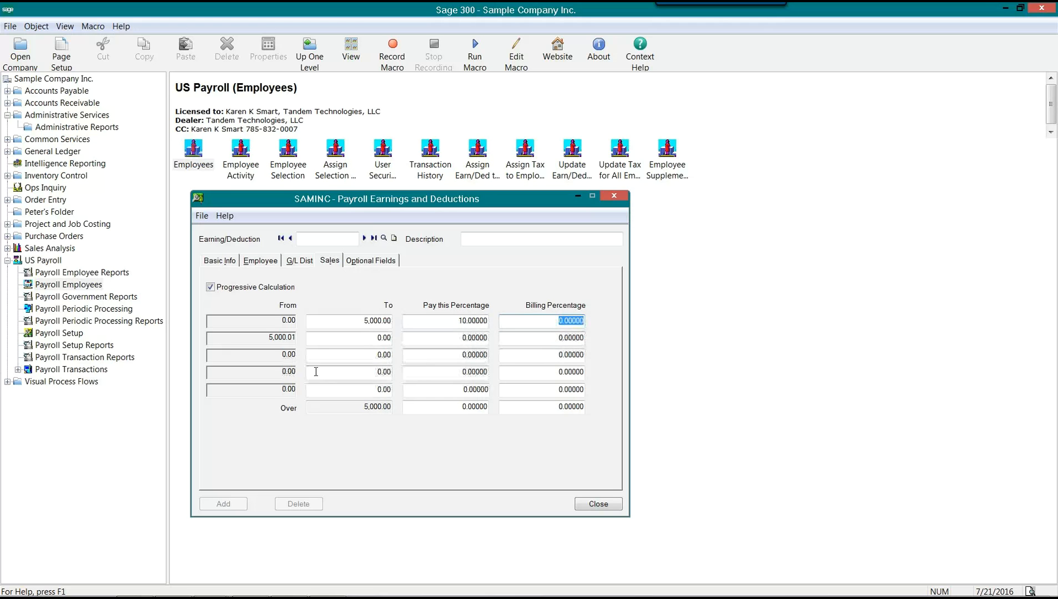
key(Tab)
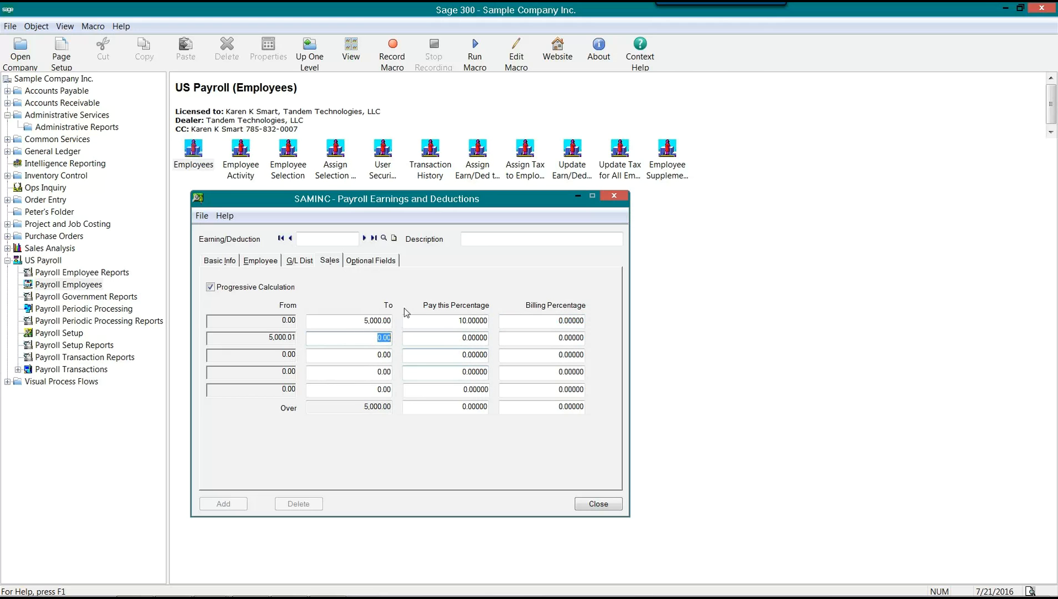
click(330, 265)
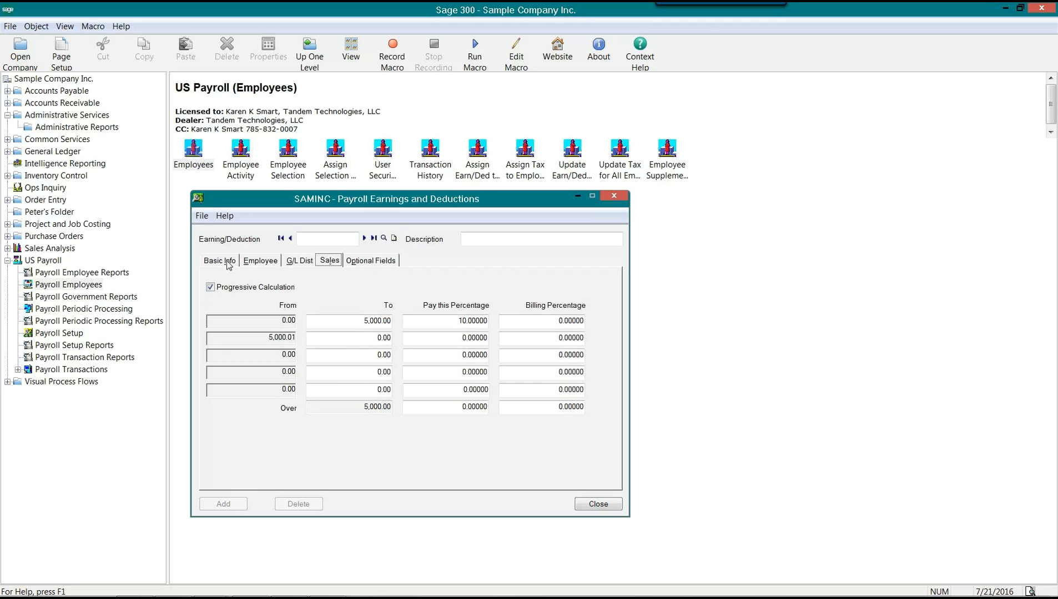
click(919, 39)
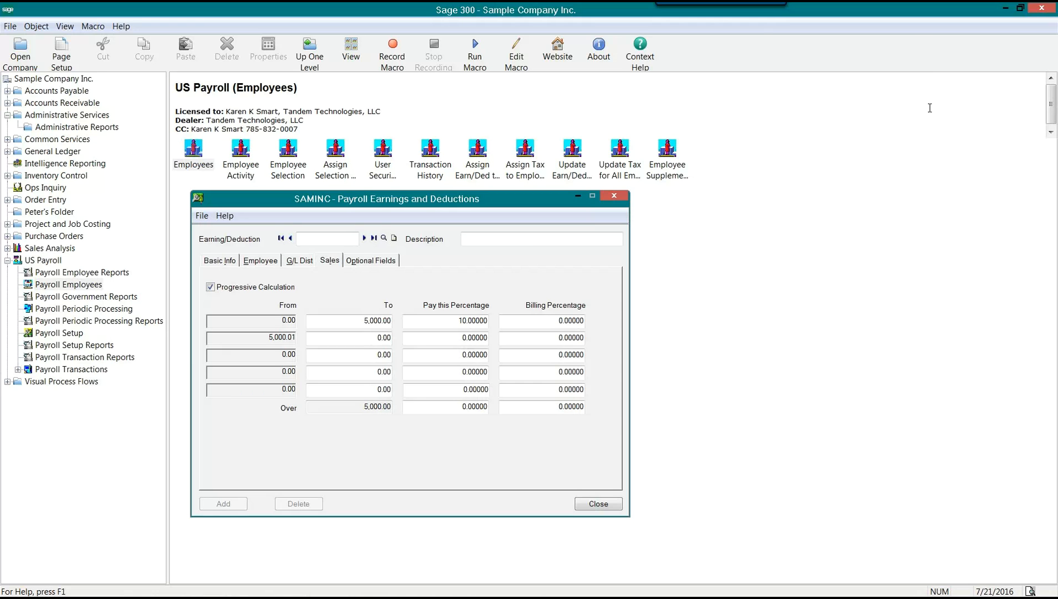
Set the earning's employee calculation method to Flat in its basic information
click(225, 261)
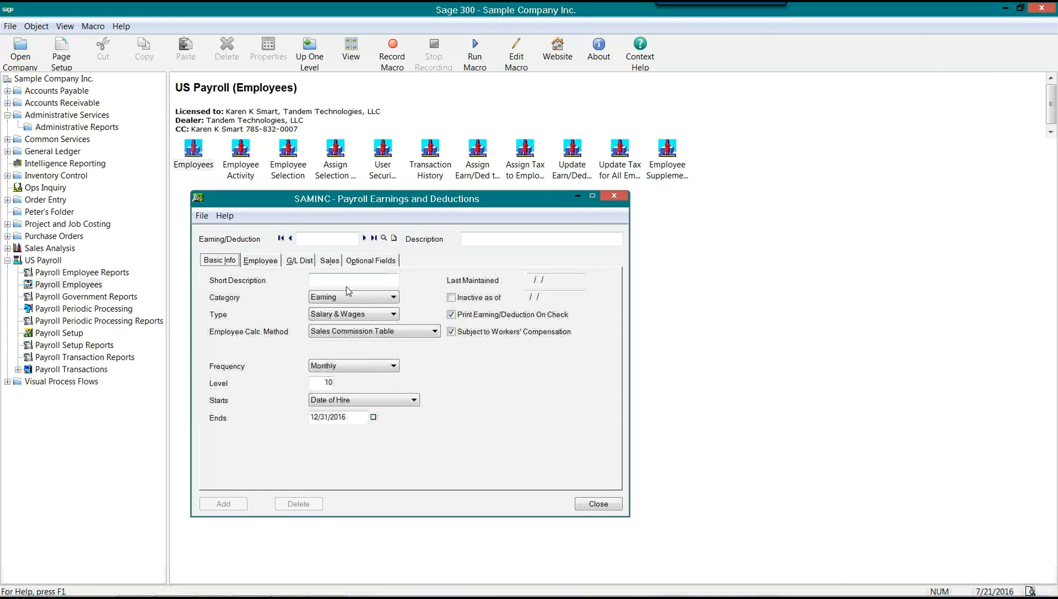
click(376, 337)
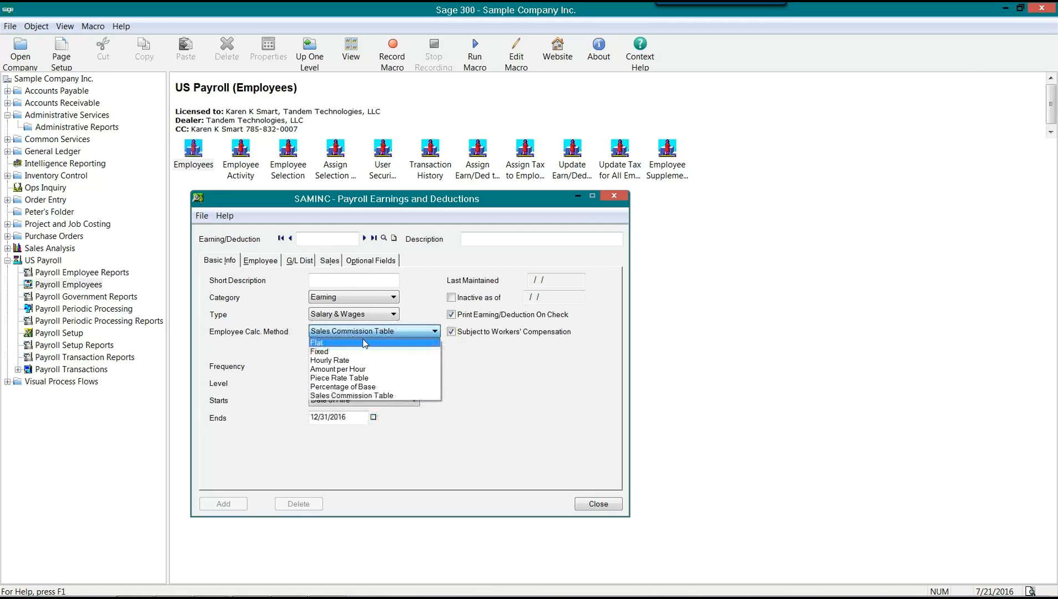
click(387, 341)
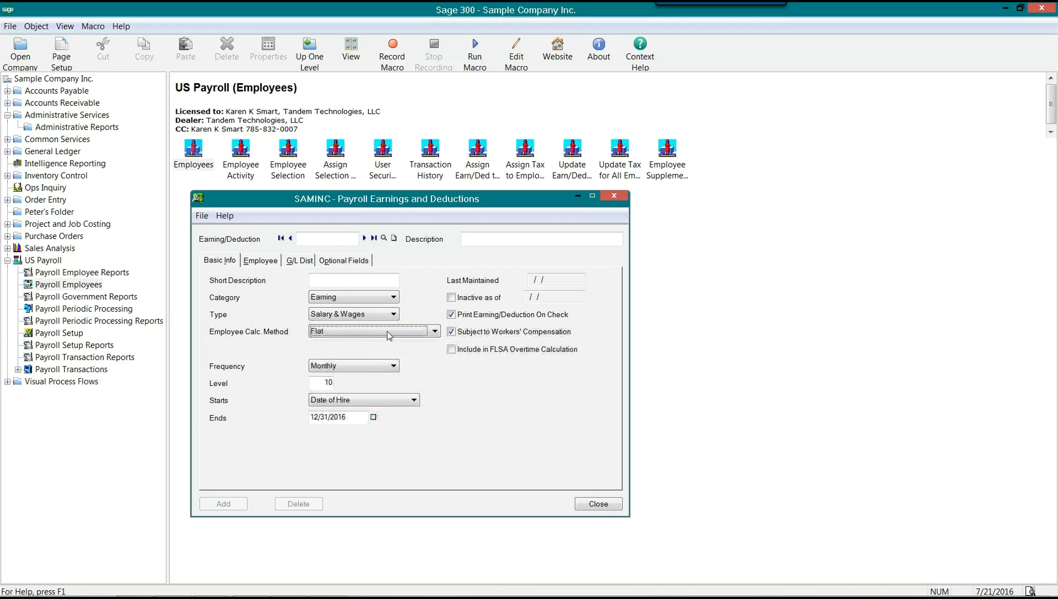
Set the code's category to Advance with the Cash type, and review the frequency options
click(393, 297)
click(351, 329)
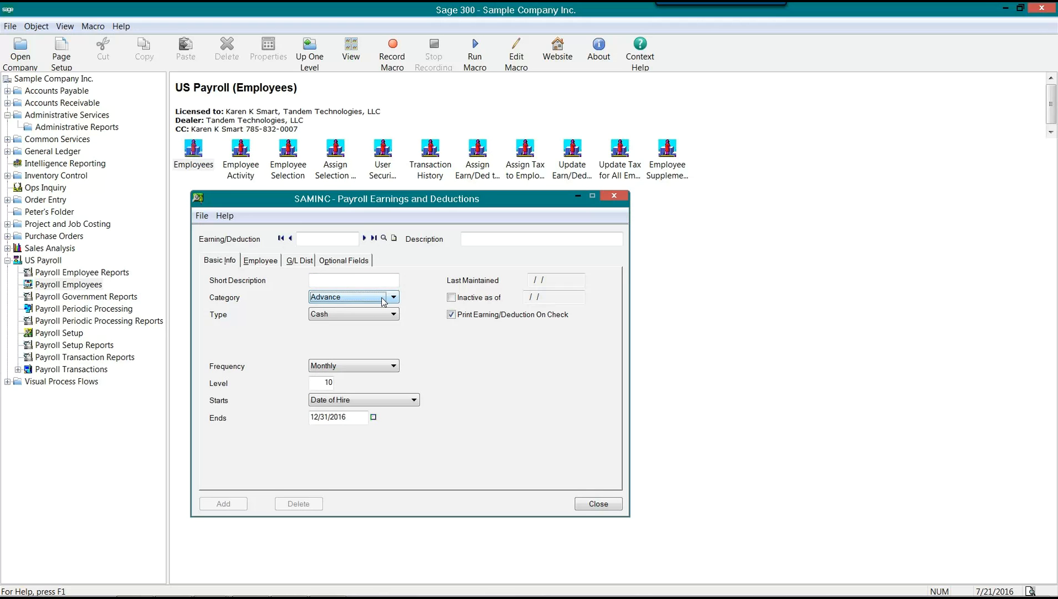
click(387, 315)
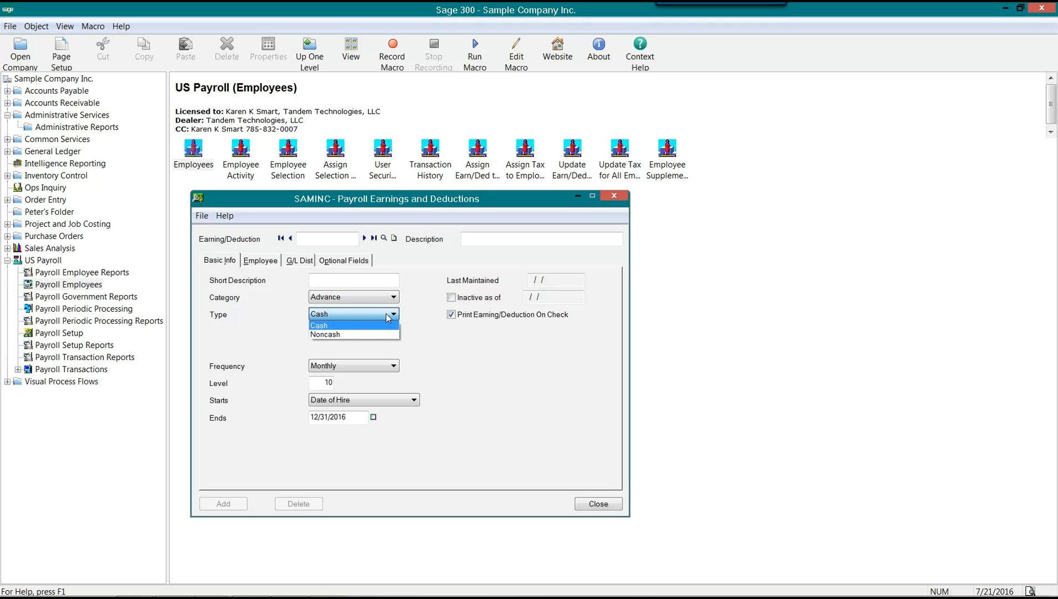
click(366, 328)
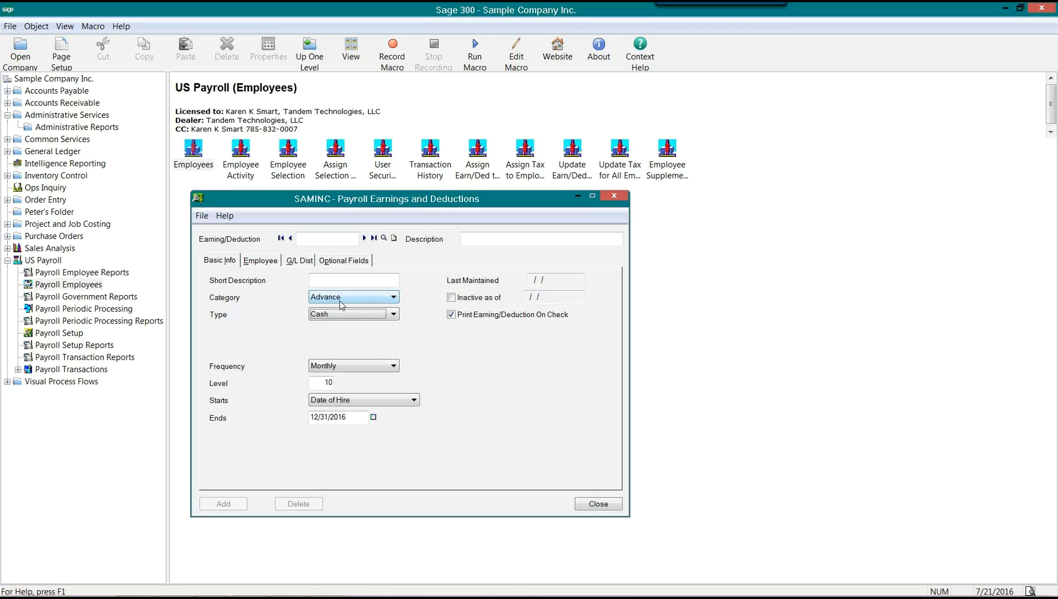
click(374, 368)
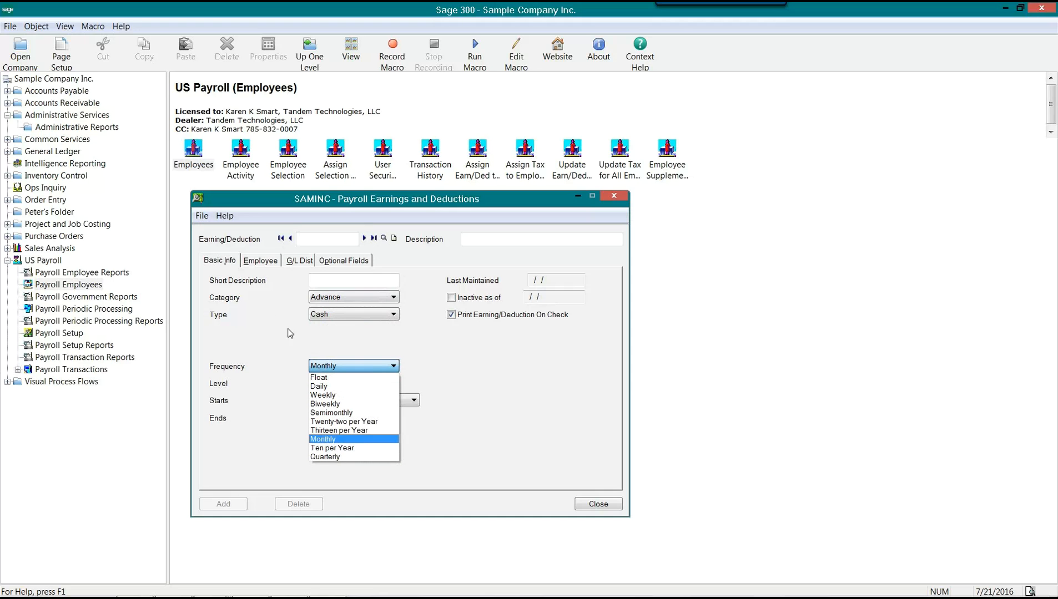
click(262, 299)
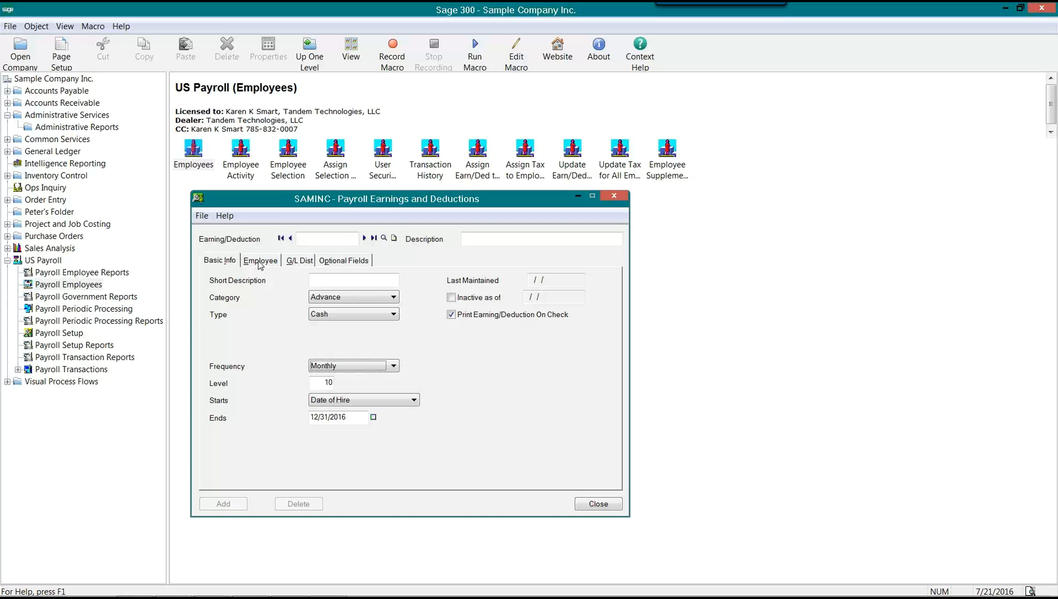
Examine the amount, annual maximum and lifetime maximum fields in the cash advance's employee settings, and return to its basic information
click(260, 261)
click(333, 331)
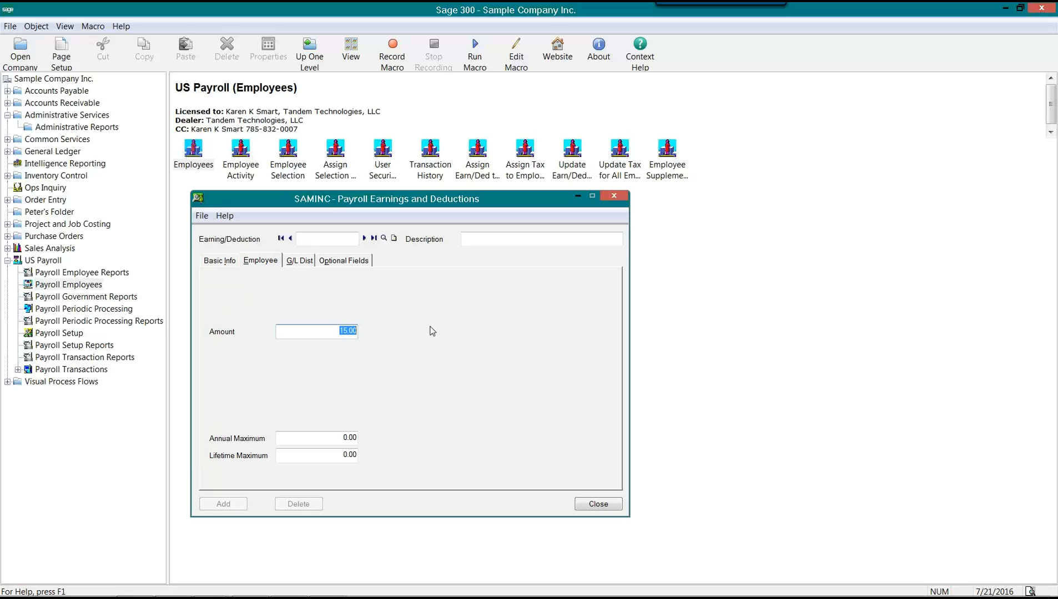
click(310, 438)
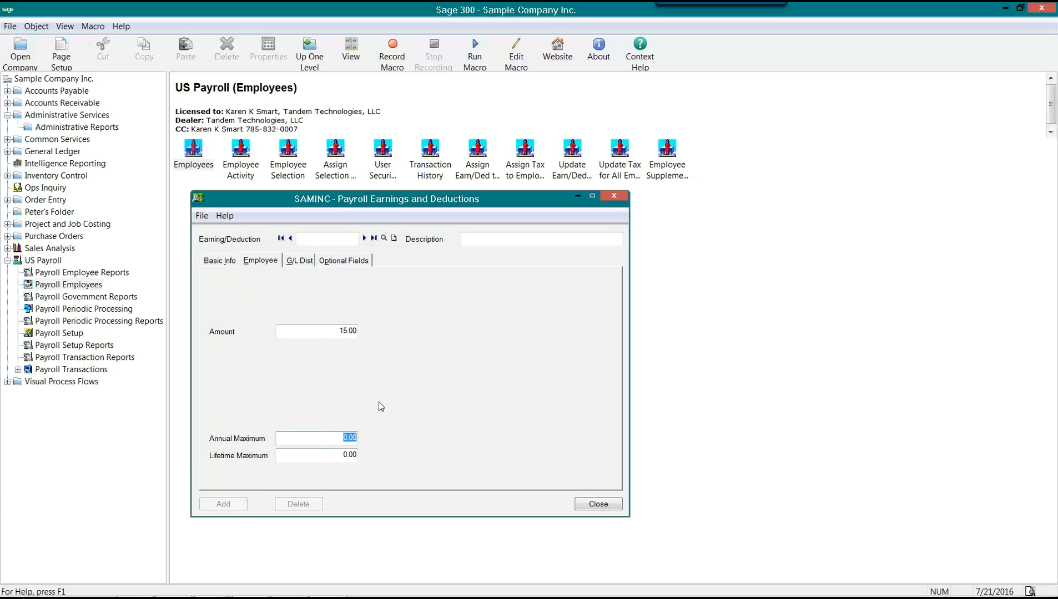
key(Tab)
click(220, 263)
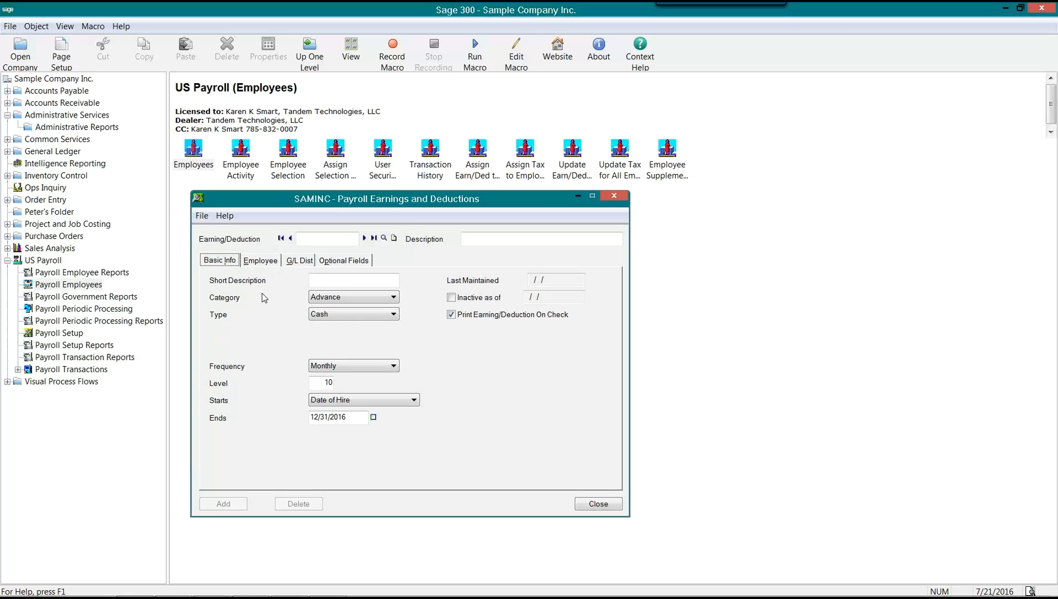
Set the advance's type to Noncash and check its employee amount and G/L distribution settings
click(355, 314)
click(358, 335)
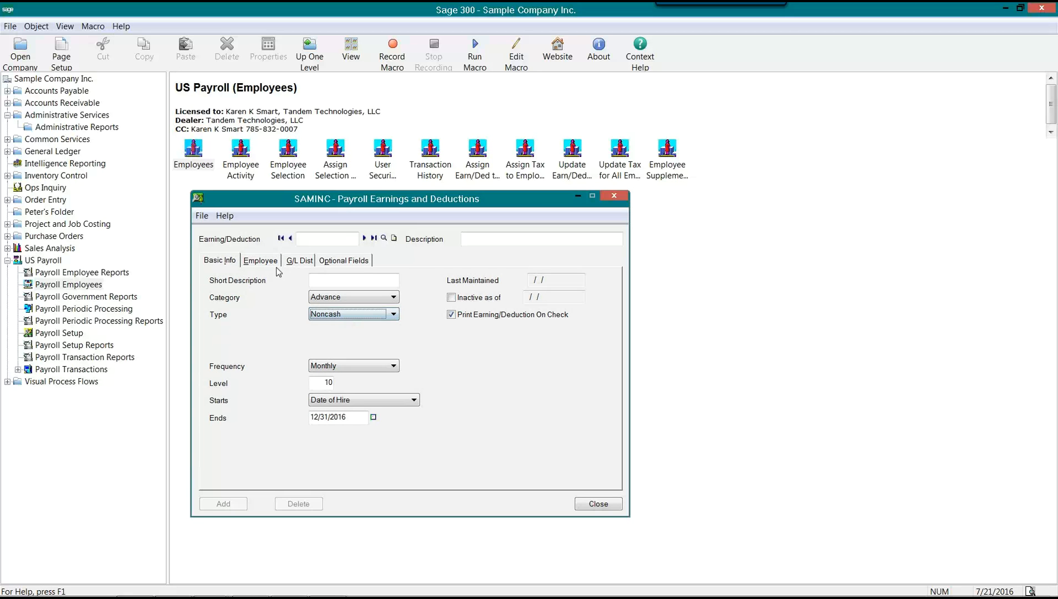
click(265, 262)
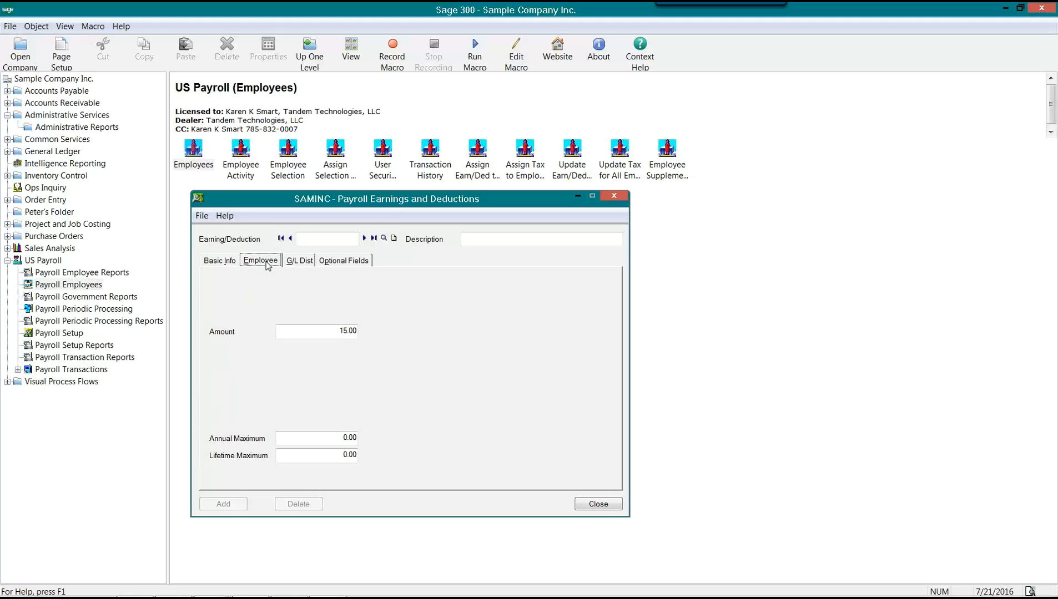
click(219, 261)
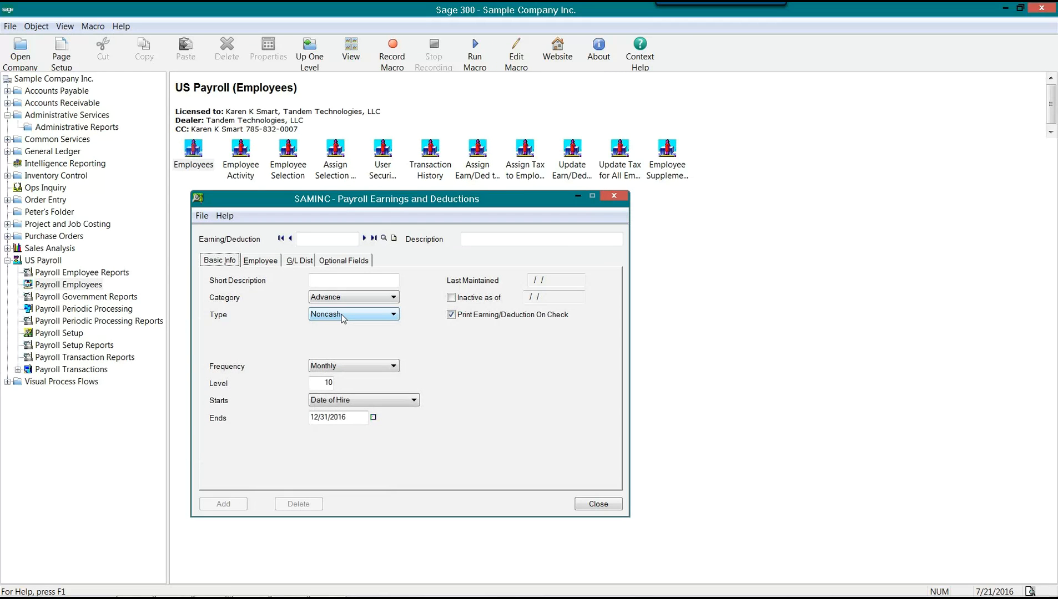
click(260, 262)
click(323, 332)
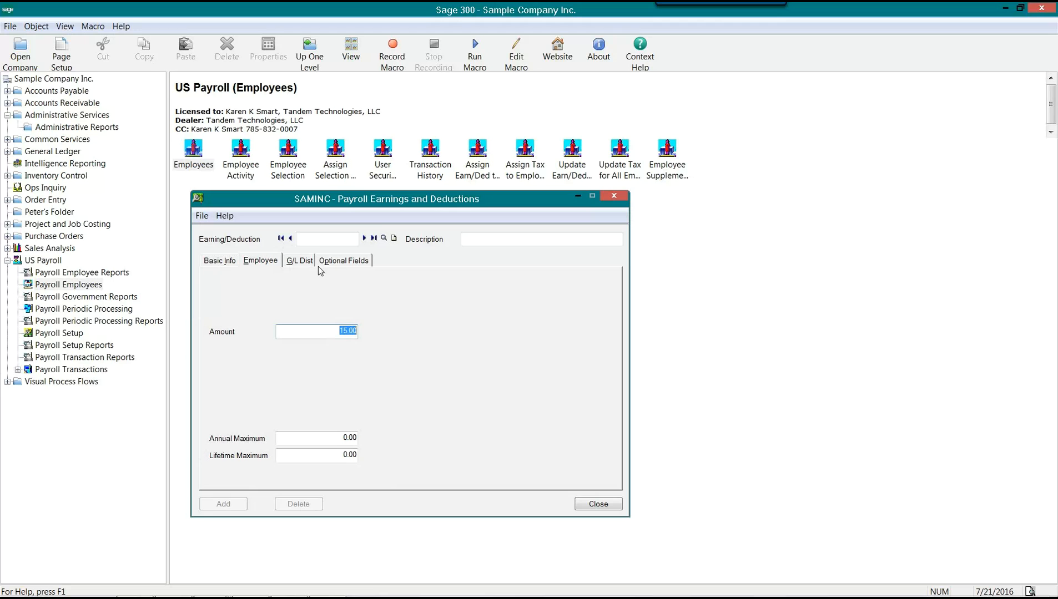
click(299, 264)
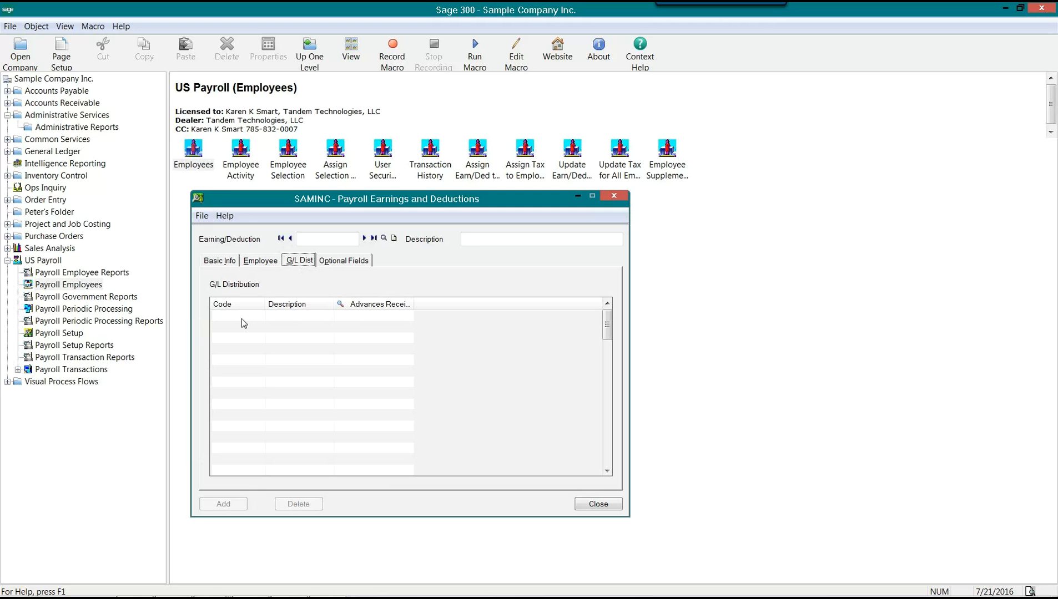
click(221, 260)
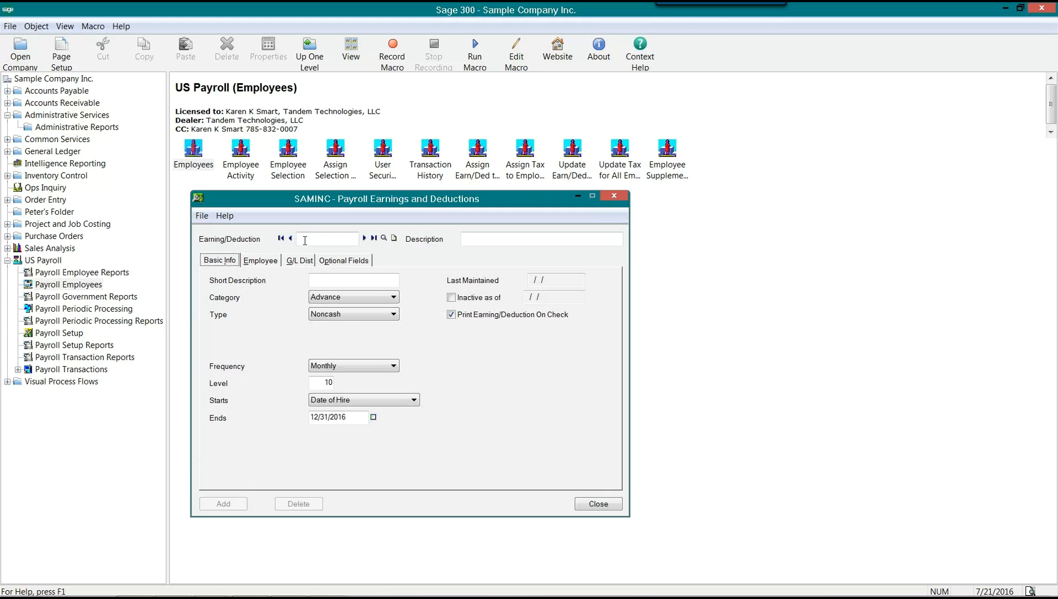
Open the existing ADVANC code and examine its G/L distribution, widening the Advances Receivable column to show its full heading
click(305, 240)
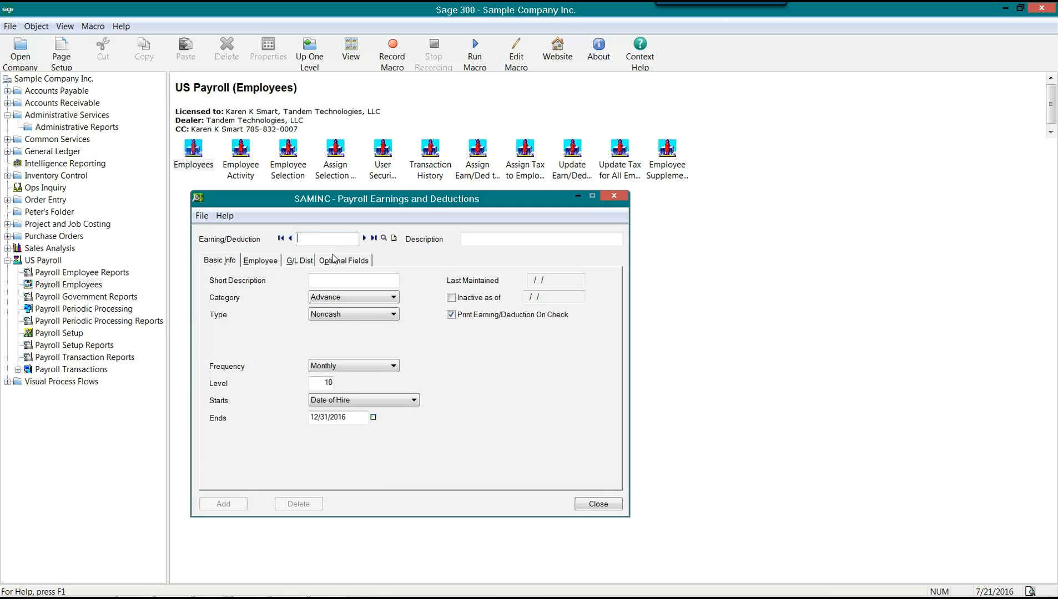
click(373, 239)
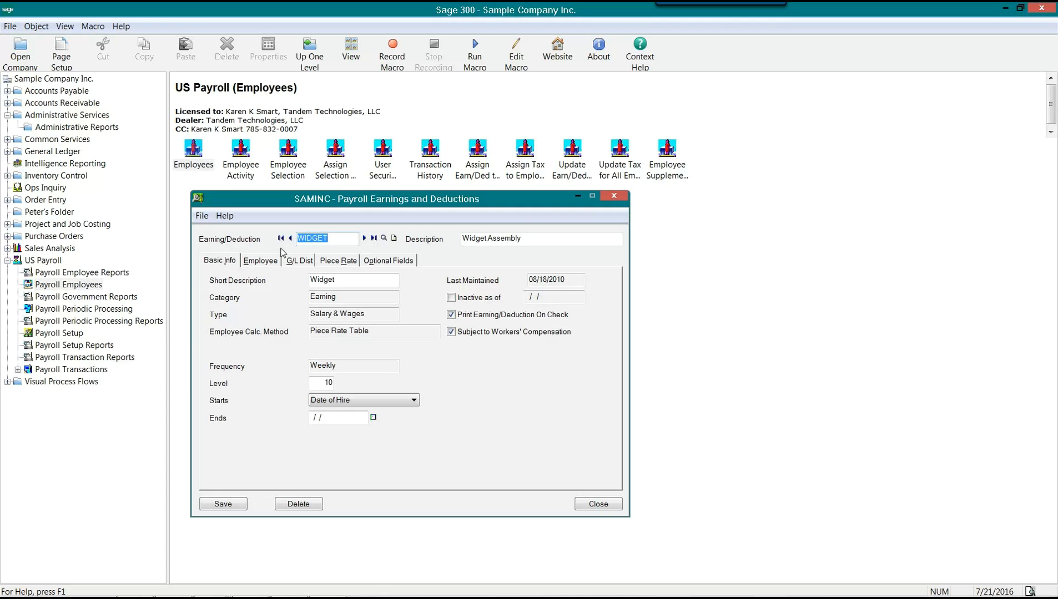
click(281, 238)
click(364, 238)
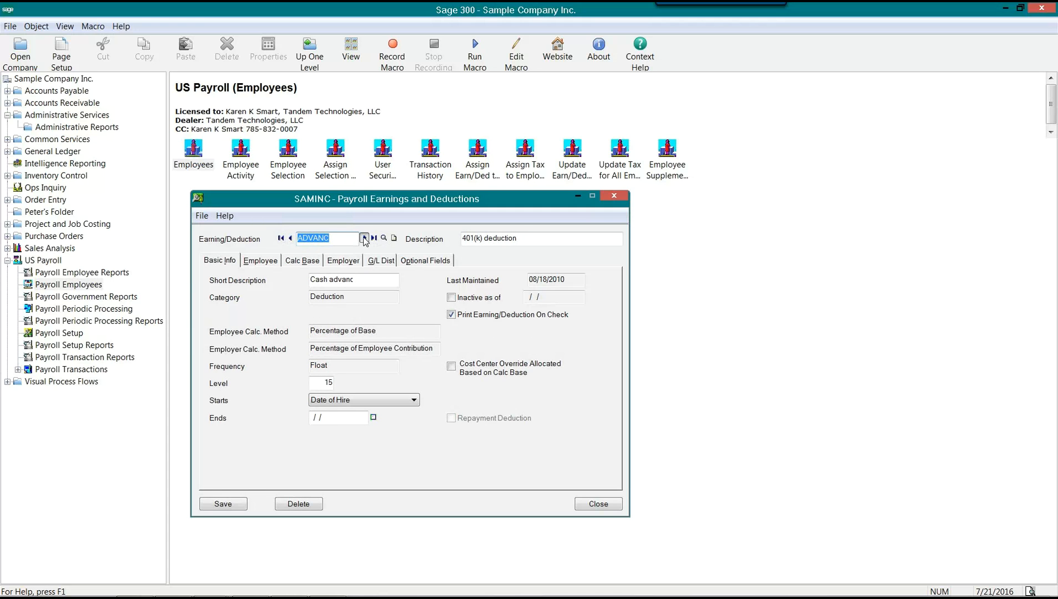
click(300, 261)
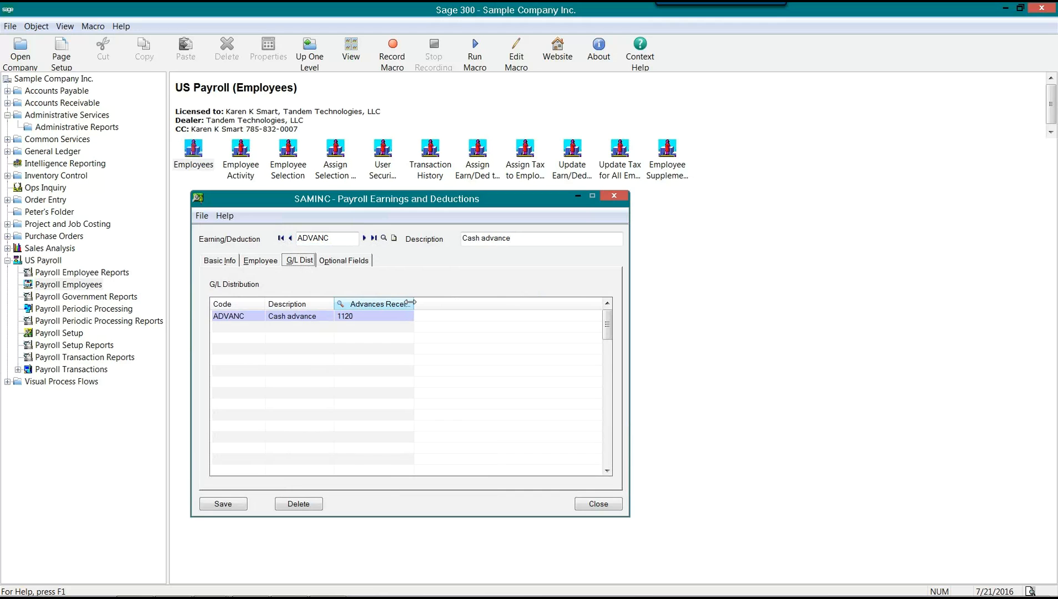
drag(410, 302, 476, 303)
click(370, 314)
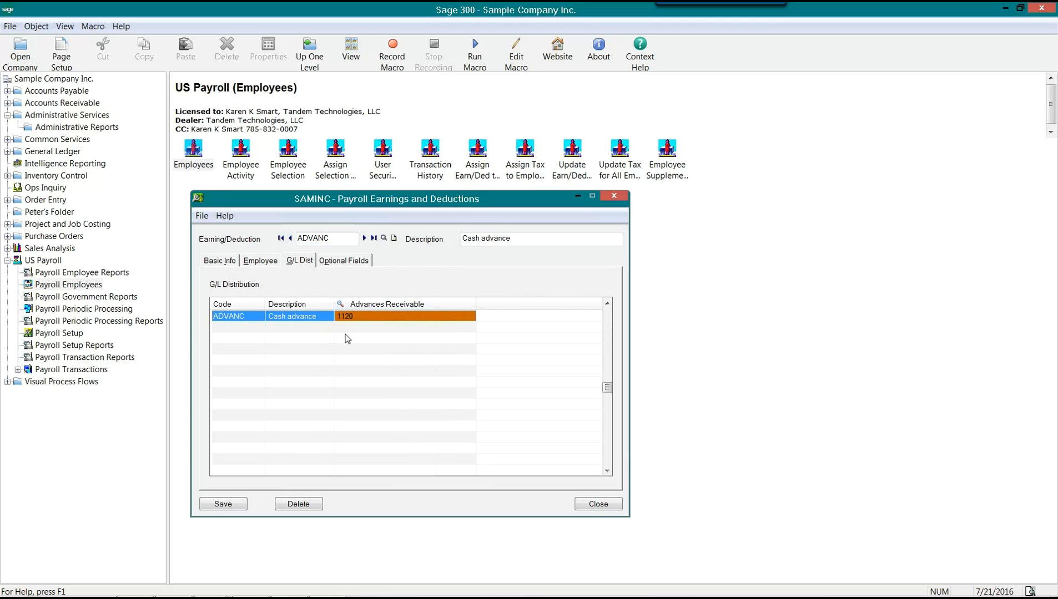
Examine the Advance to Be Repaid setting in the ADVPMT deduction, compare it with ADVANC's Advances Receivable account, and return to ADVPMT
click(364, 239)
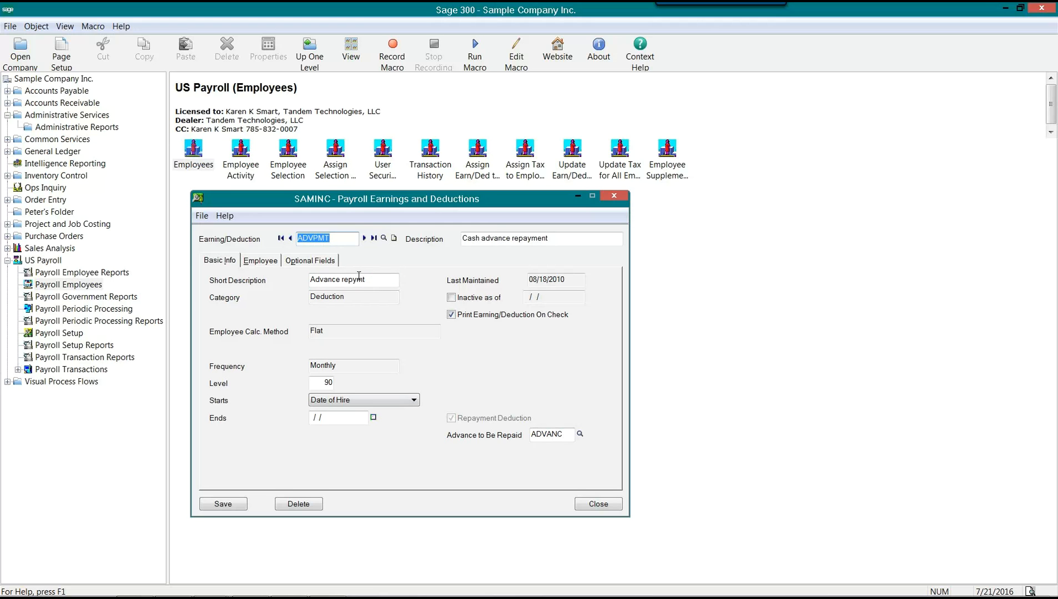
double_click(562, 434)
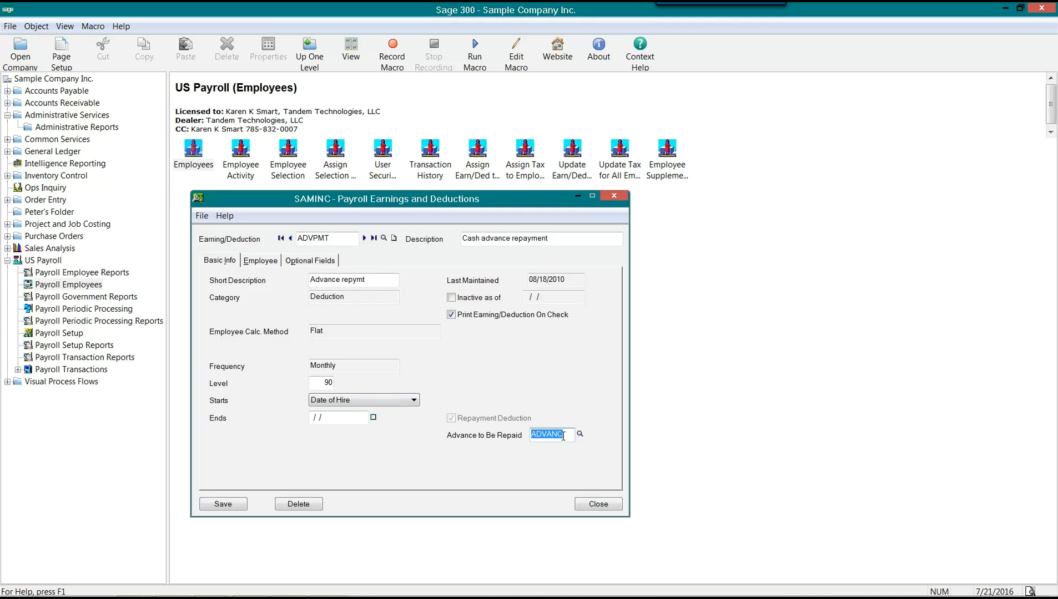
click(290, 239)
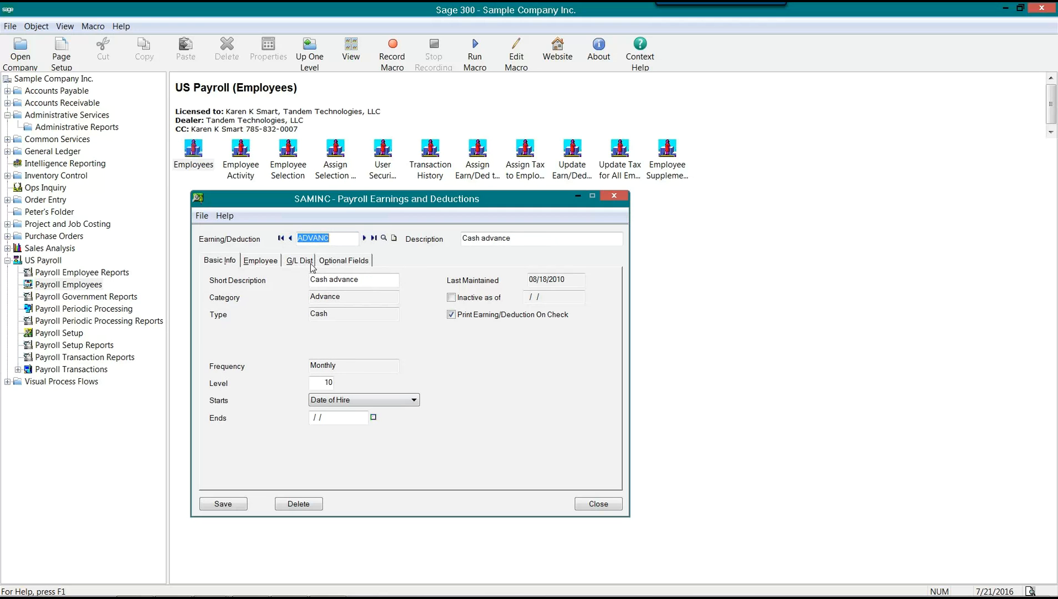
click(311, 268)
click(359, 317)
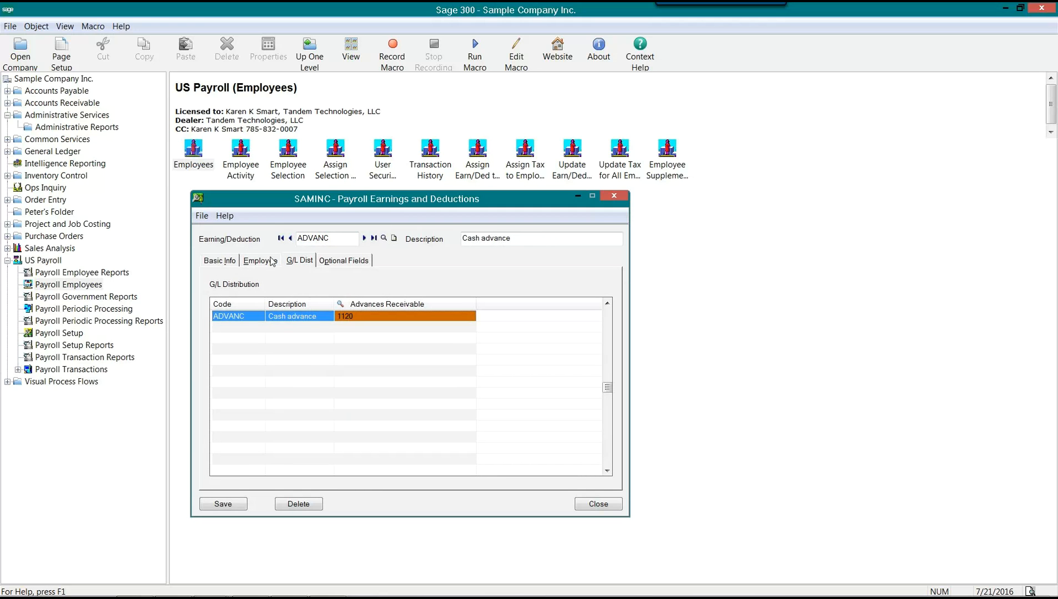
click(364, 238)
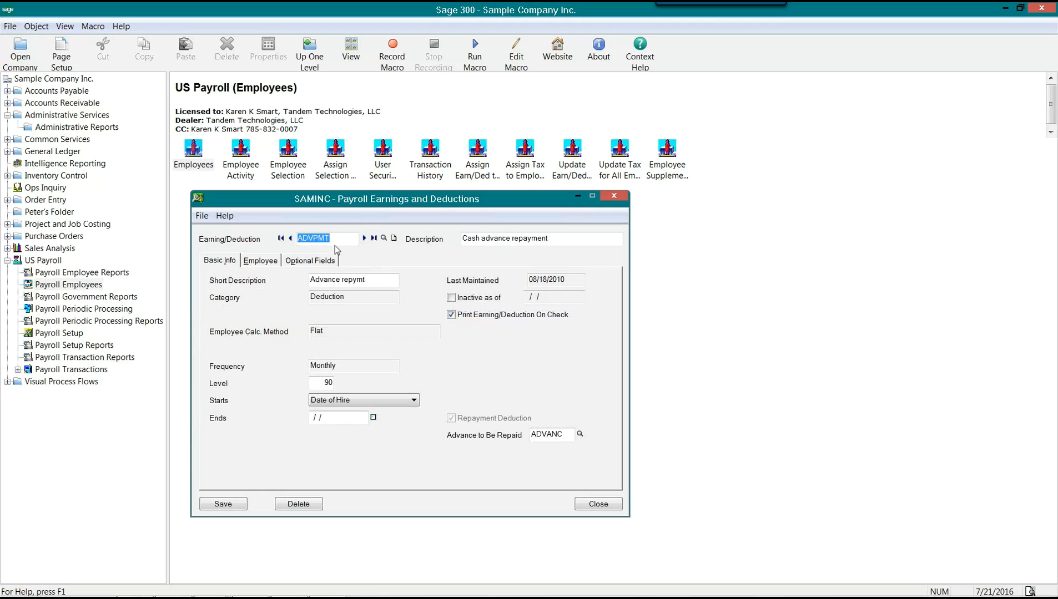
Check the advance repaid by ADVPMT, start a new blank code and set its category to Advance
click(552, 434)
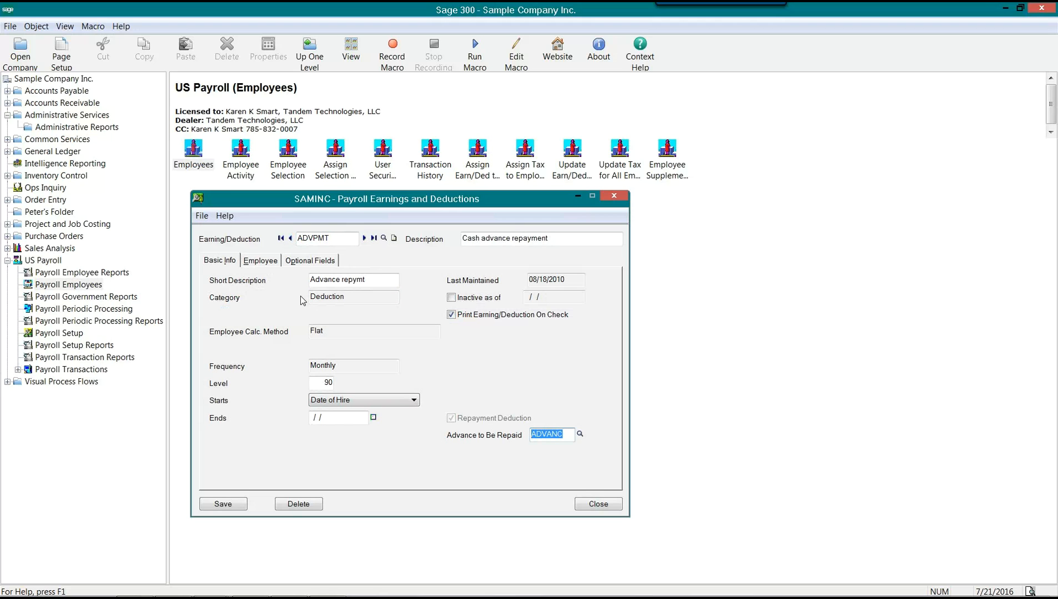
click(369, 279)
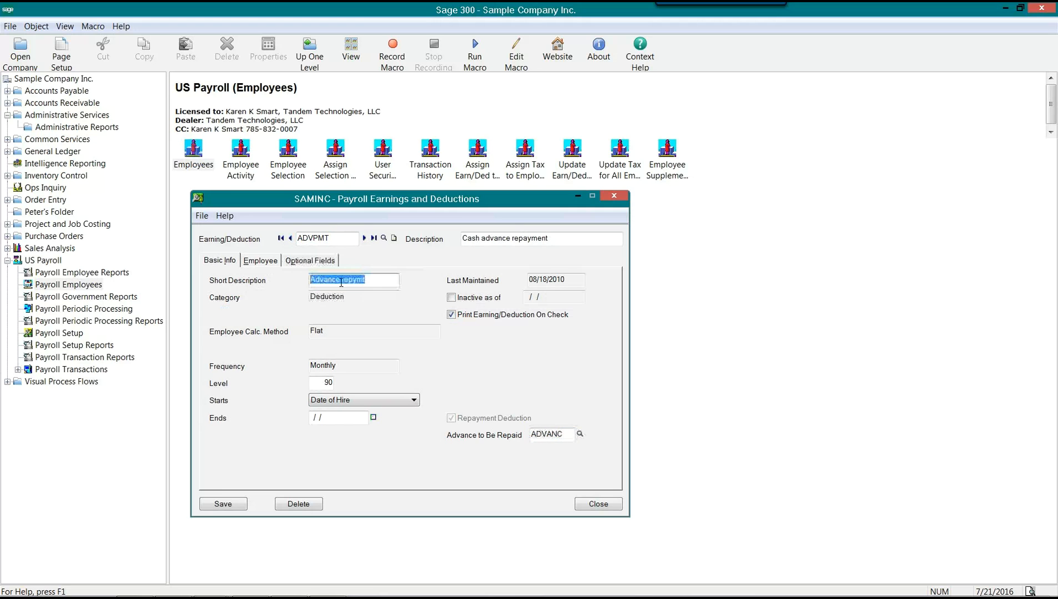
click(394, 239)
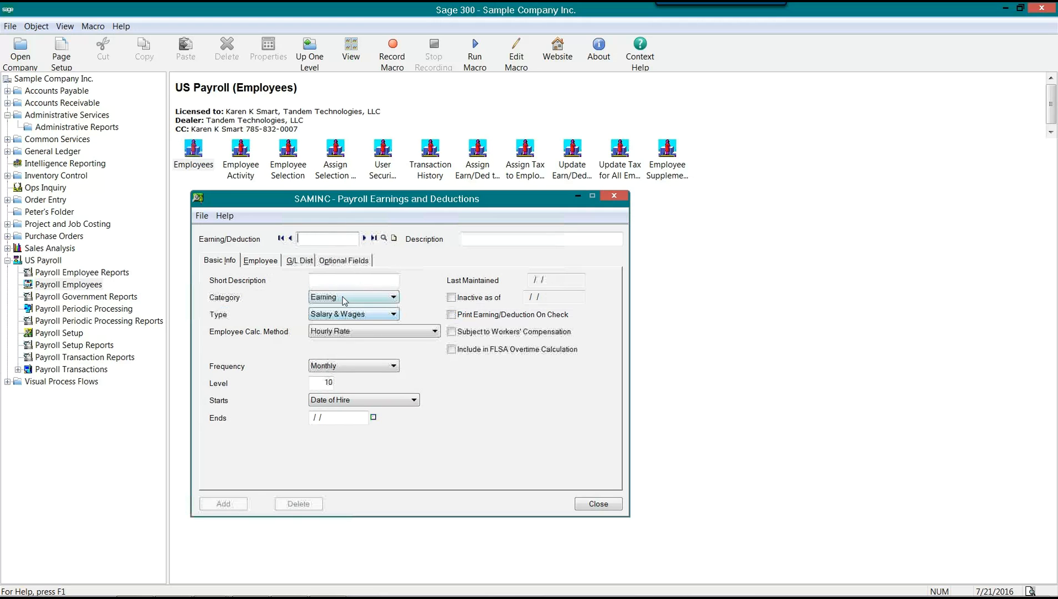
click(347, 298)
click(344, 325)
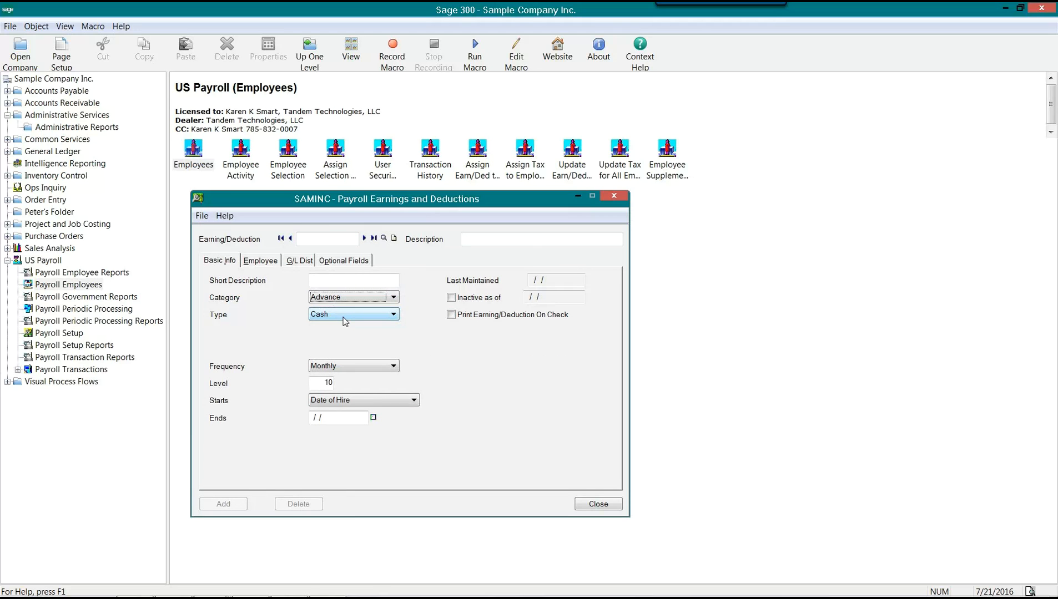
Examine the Advances Receivable column in the new advance's G/L distribution and return to its basic information
click(300, 261)
click(220, 262)
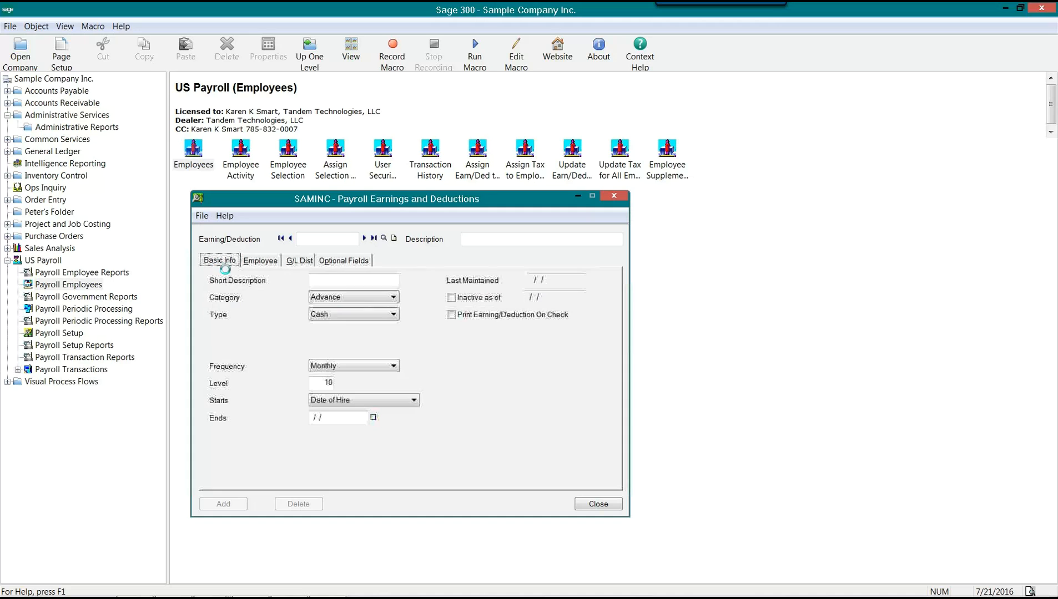
click(301, 265)
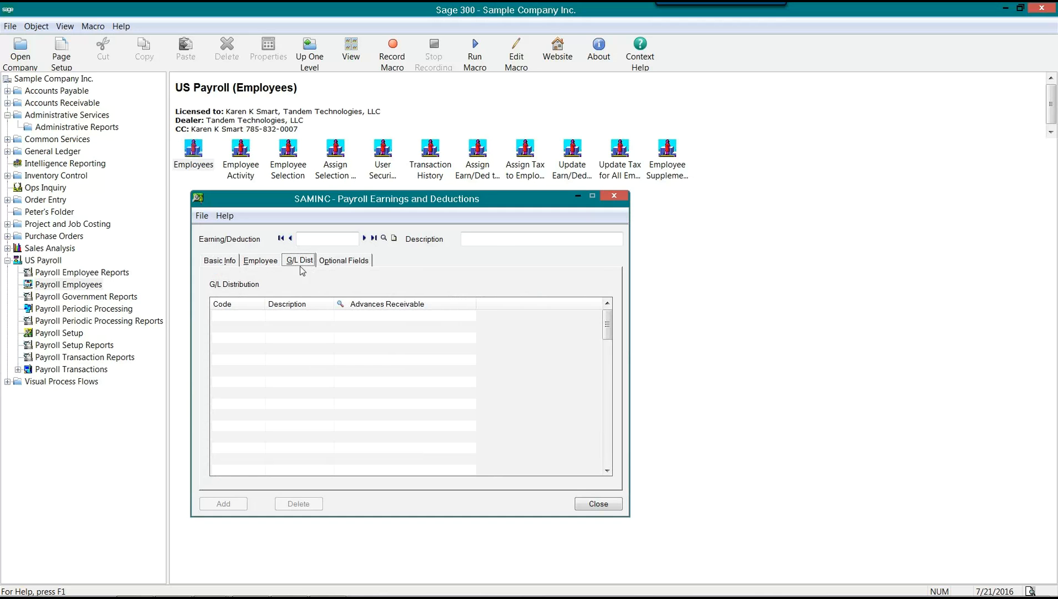
click(220, 261)
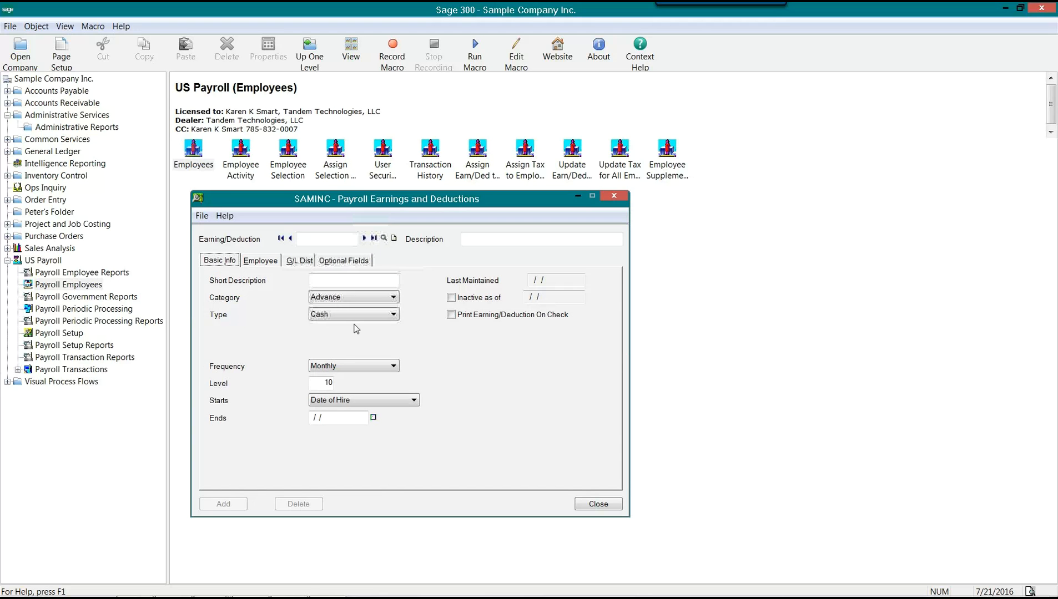
Set the new code's category to Deduction
click(323, 278)
click(381, 304)
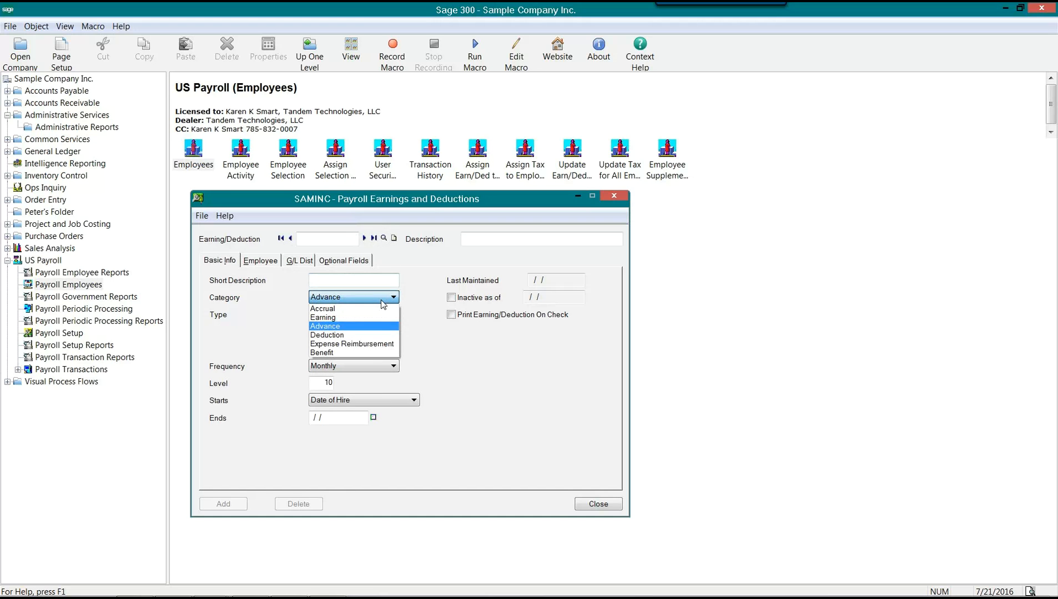
click(358, 338)
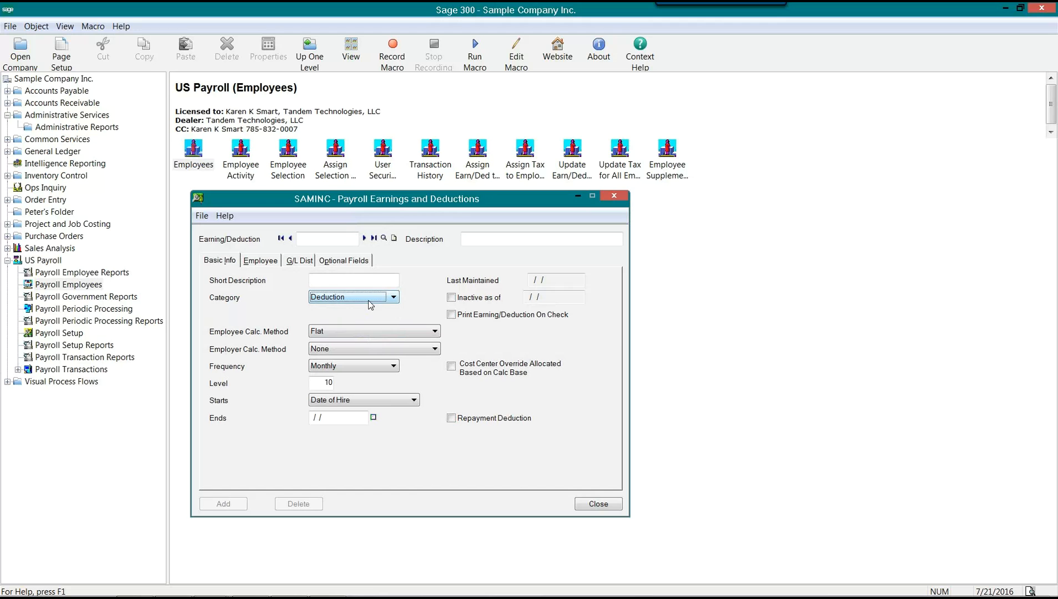
click(369, 300)
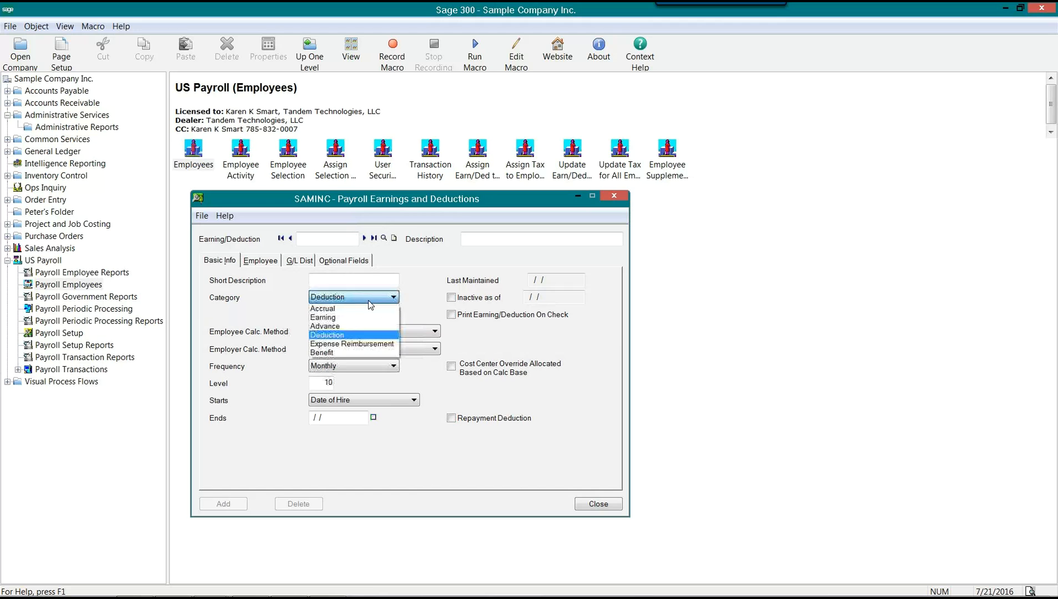
click(346, 336)
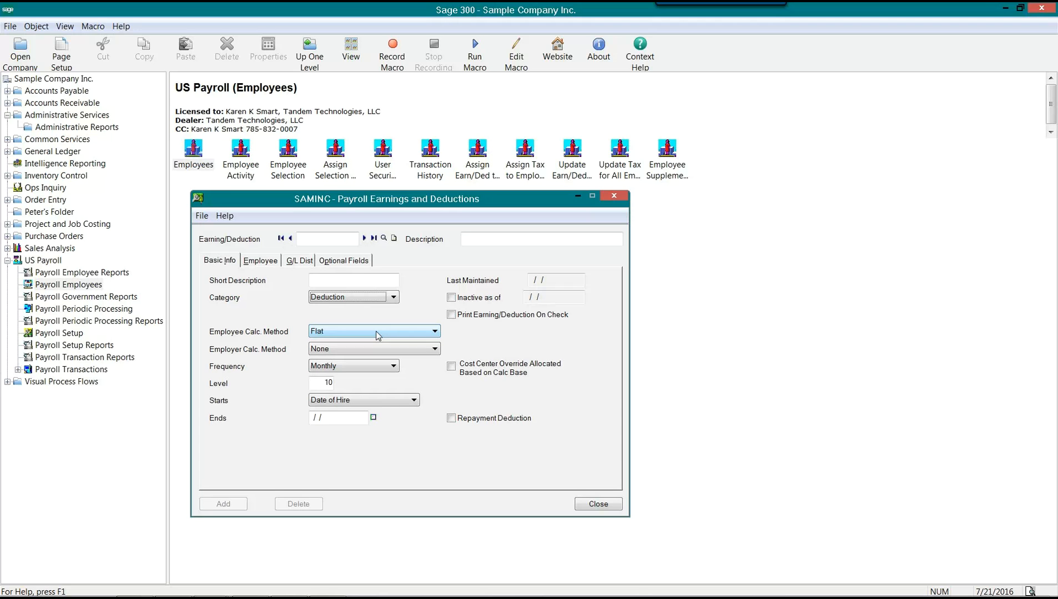
click(361, 300)
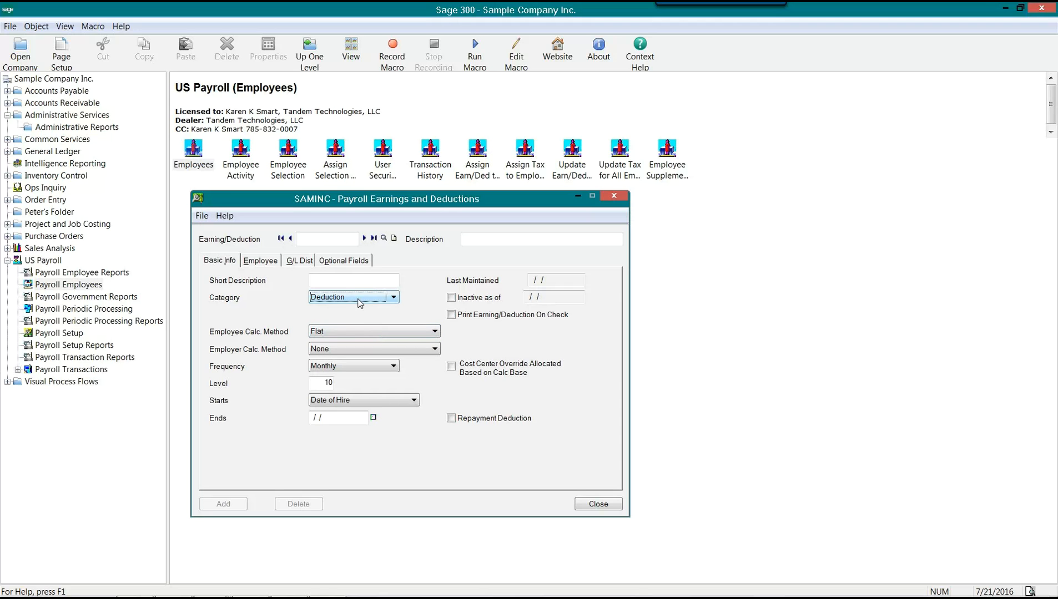
Set the deduction's employee calculation method to Percentage of Base and examine the earnings, deductions and taxes its calculation base can include
click(372, 331)
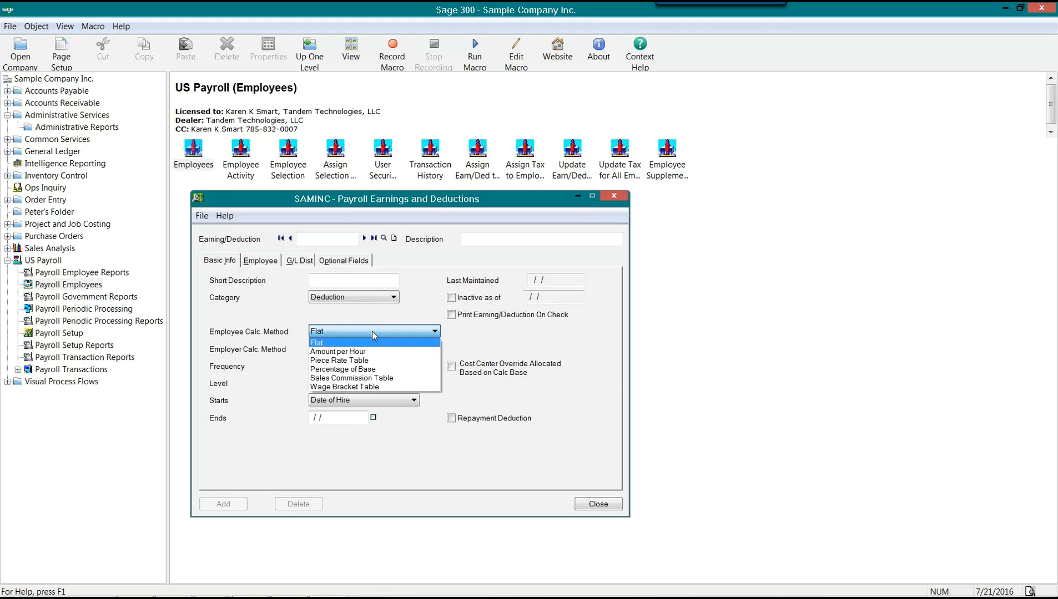
click(370, 370)
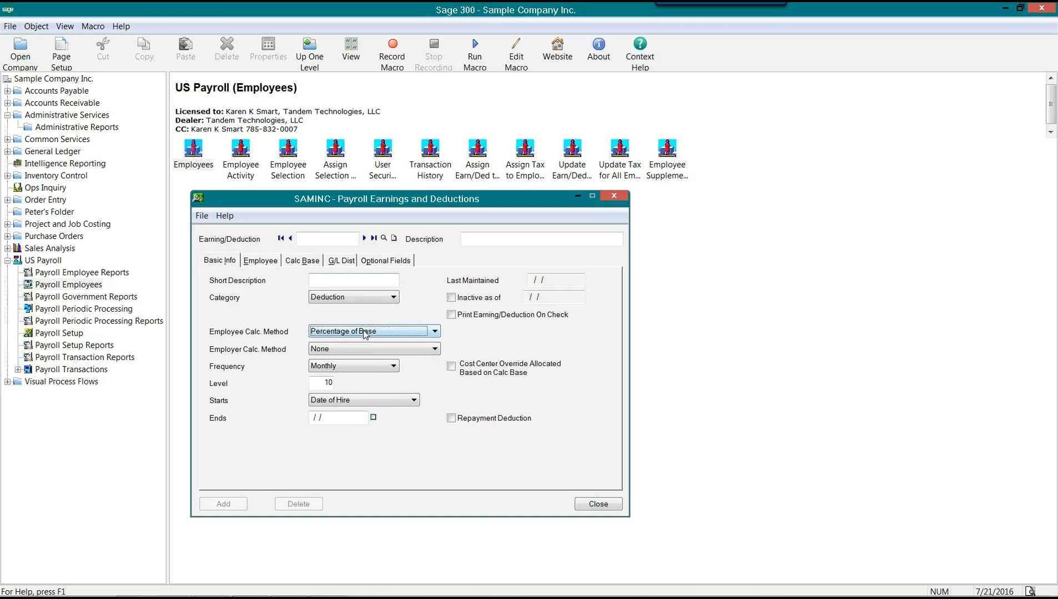
click(294, 260)
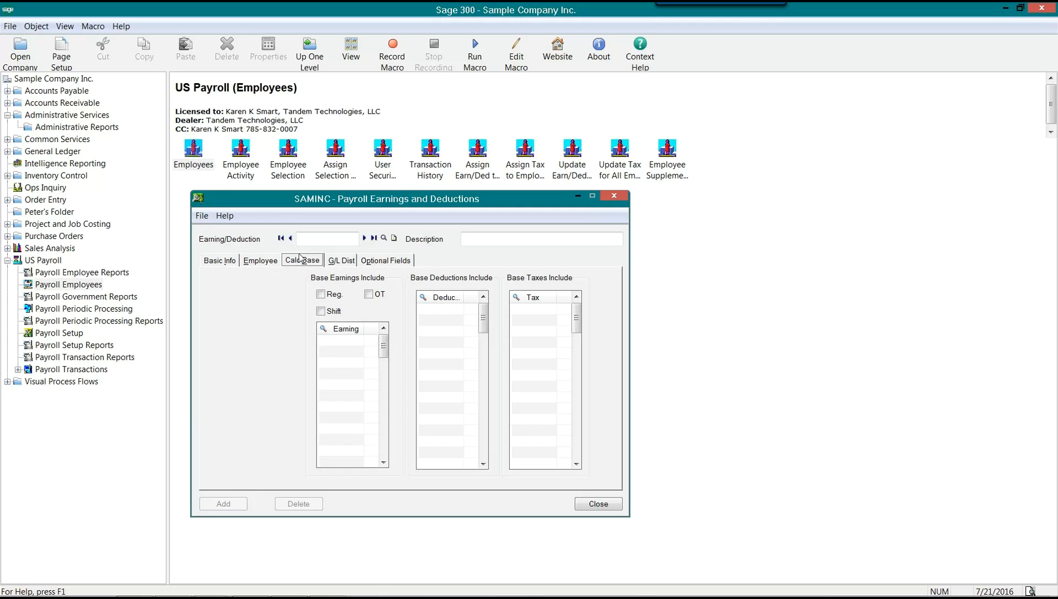
click(221, 266)
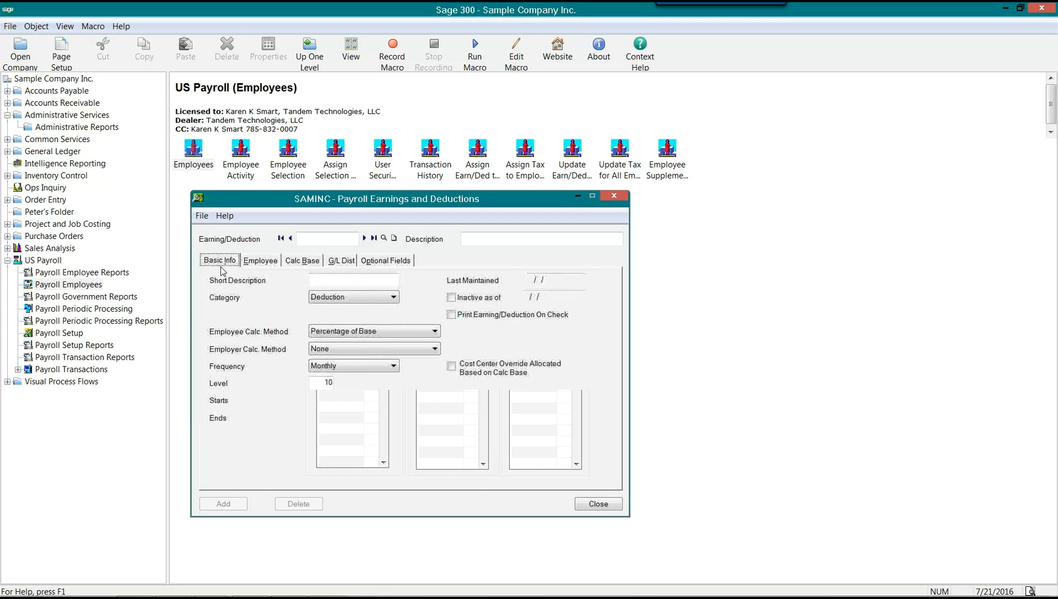
Try Amount per Hour as the deduction's employee calculation method, and set the method to Flat
click(361, 332)
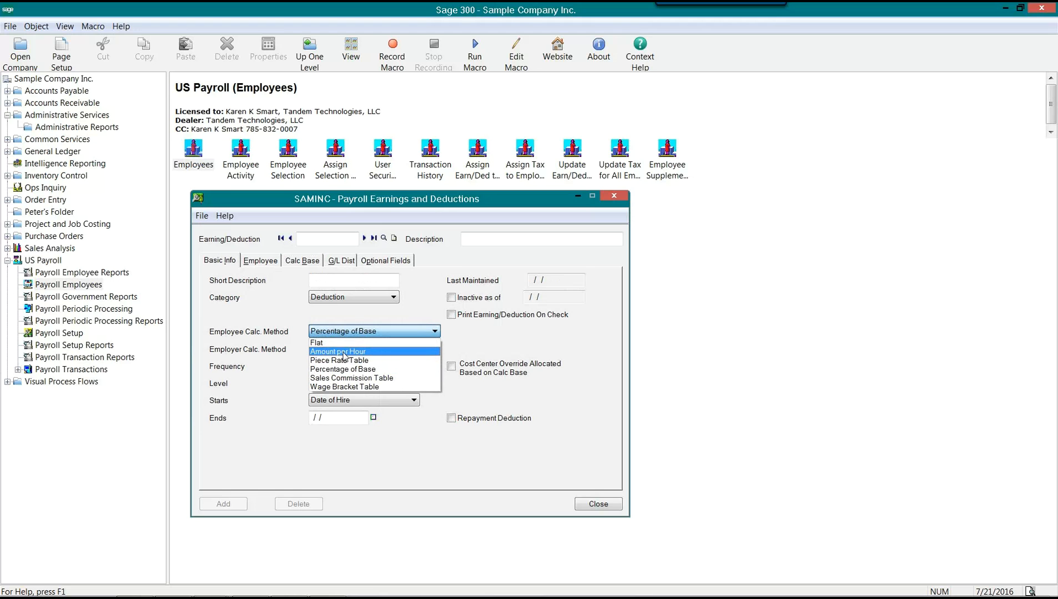
click(345, 353)
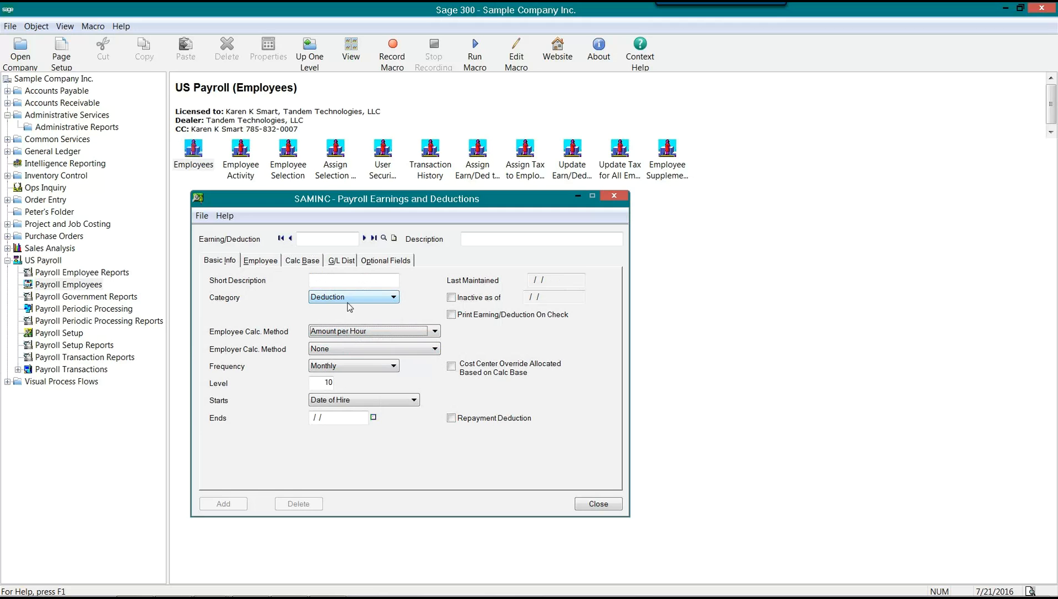
click(402, 333)
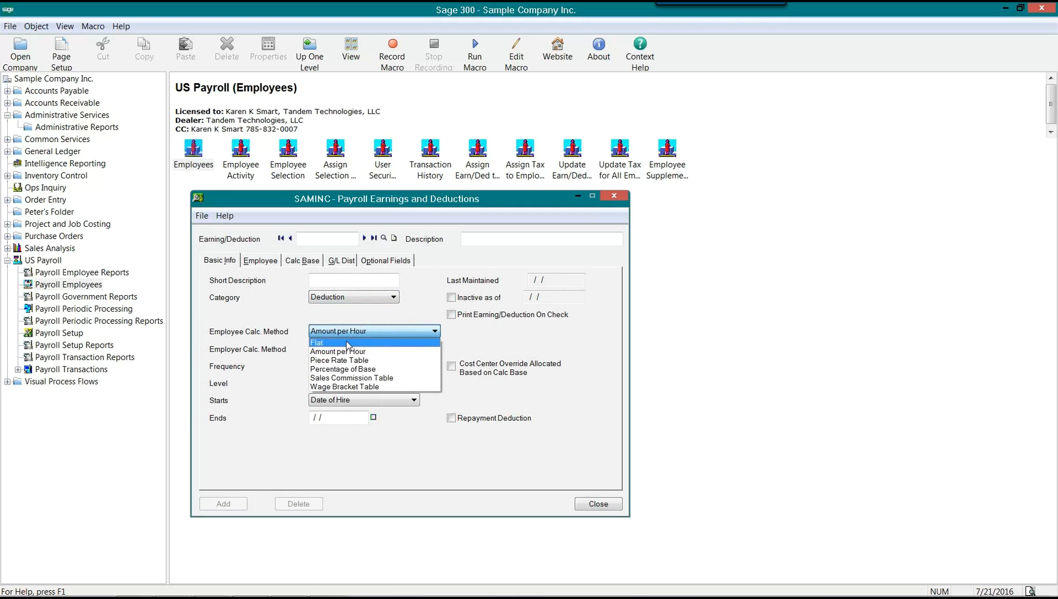
click(337, 344)
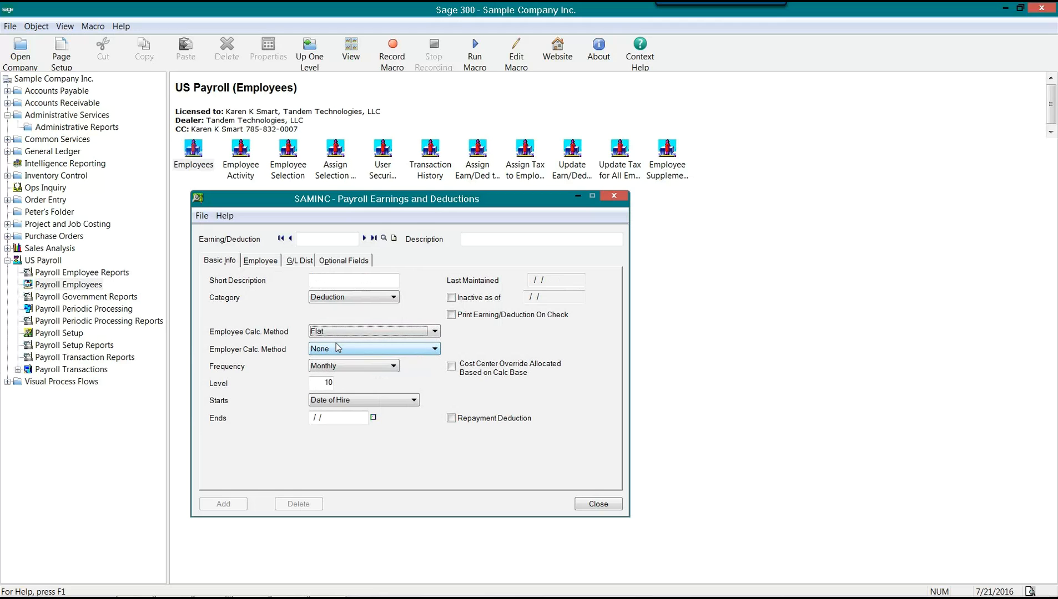
click(340, 329)
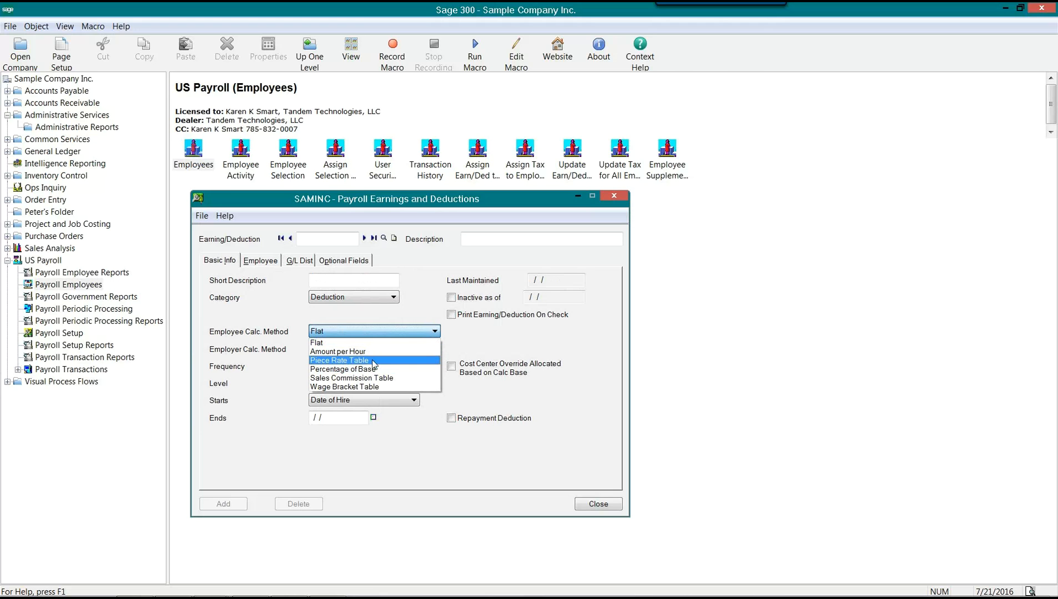
click(326, 343)
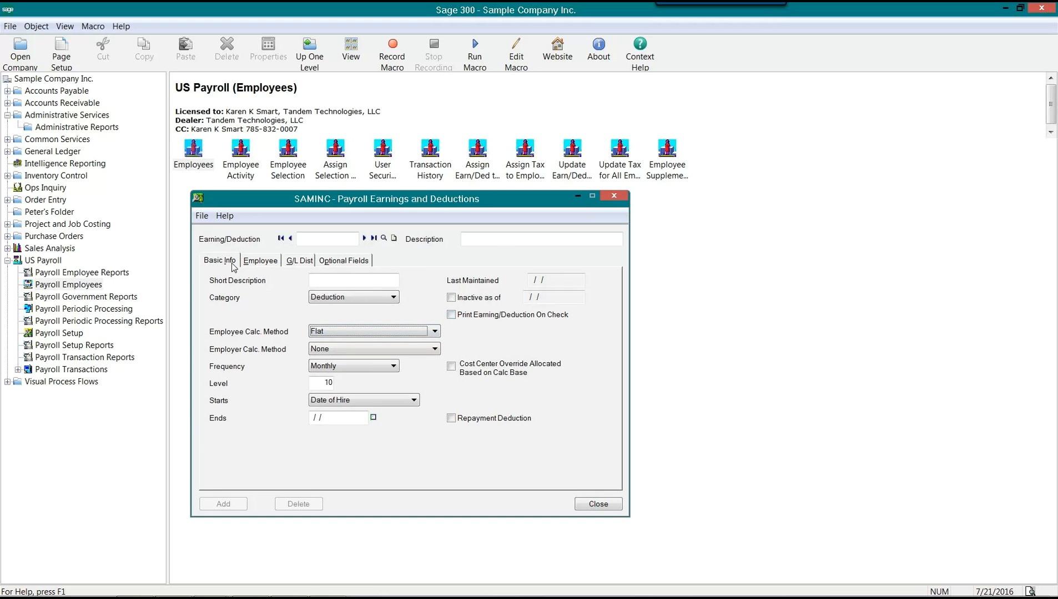
Check the Amount field in the flat deduction's employee settings and return to its basic information
click(253, 264)
click(316, 331)
click(315, 331)
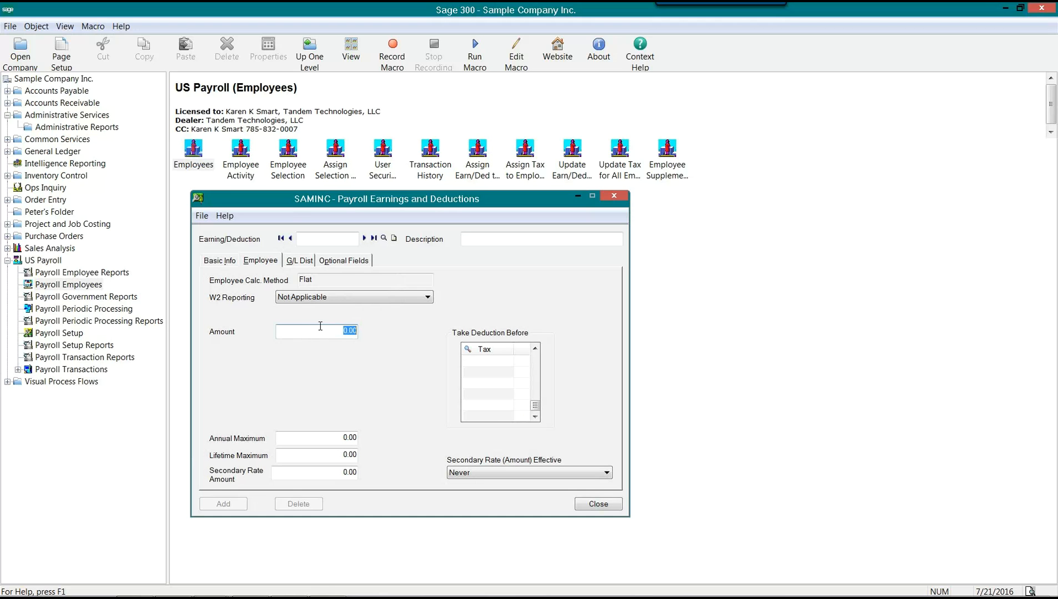
click(222, 264)
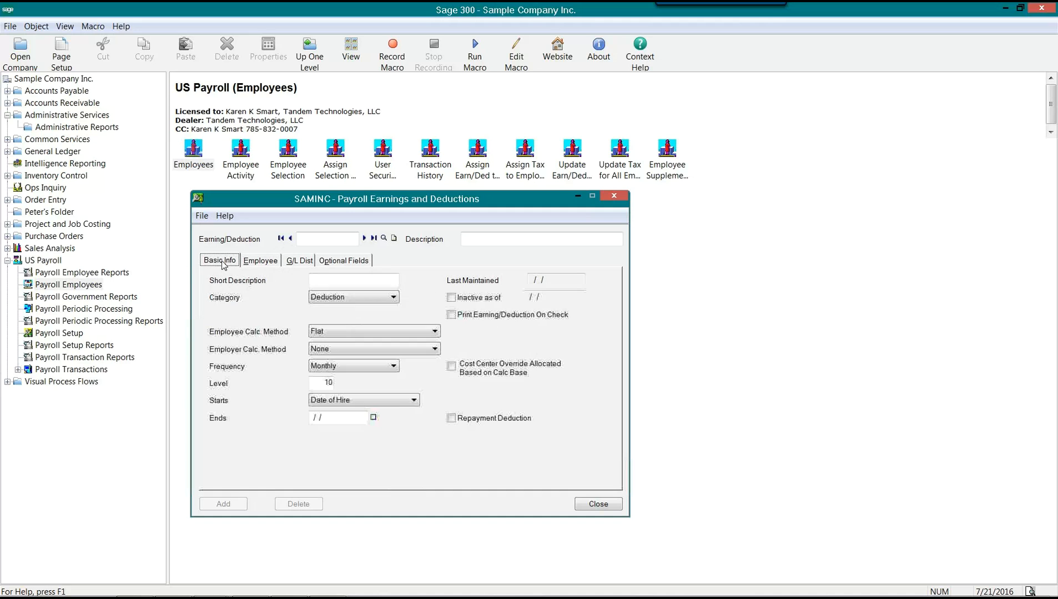
Set the deduction's employer calculation method to Flat and compare the amount fields in its employer and employee settings
click(362, 350)
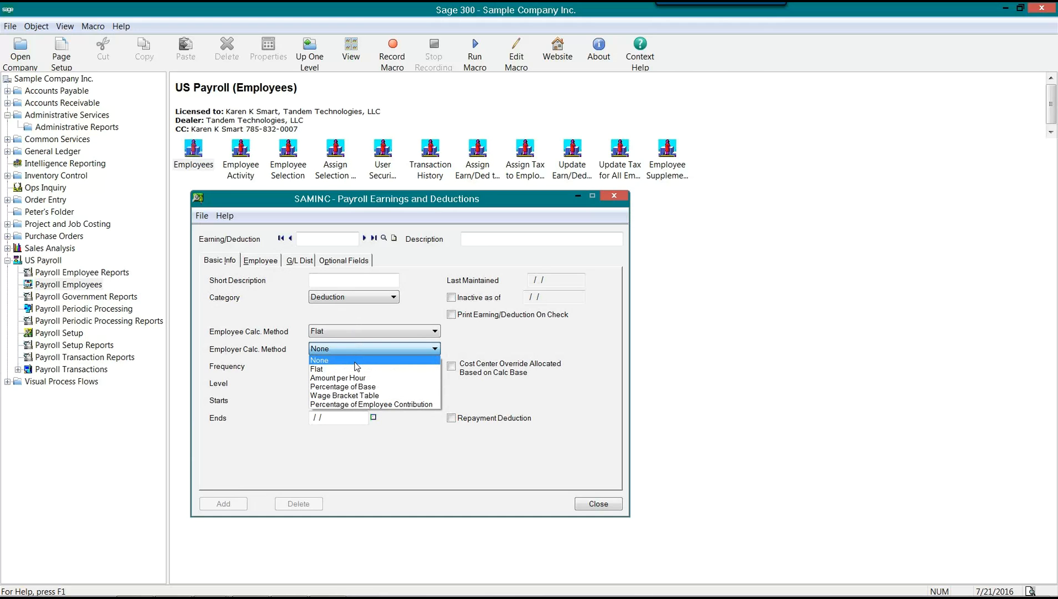
click(347, 370)
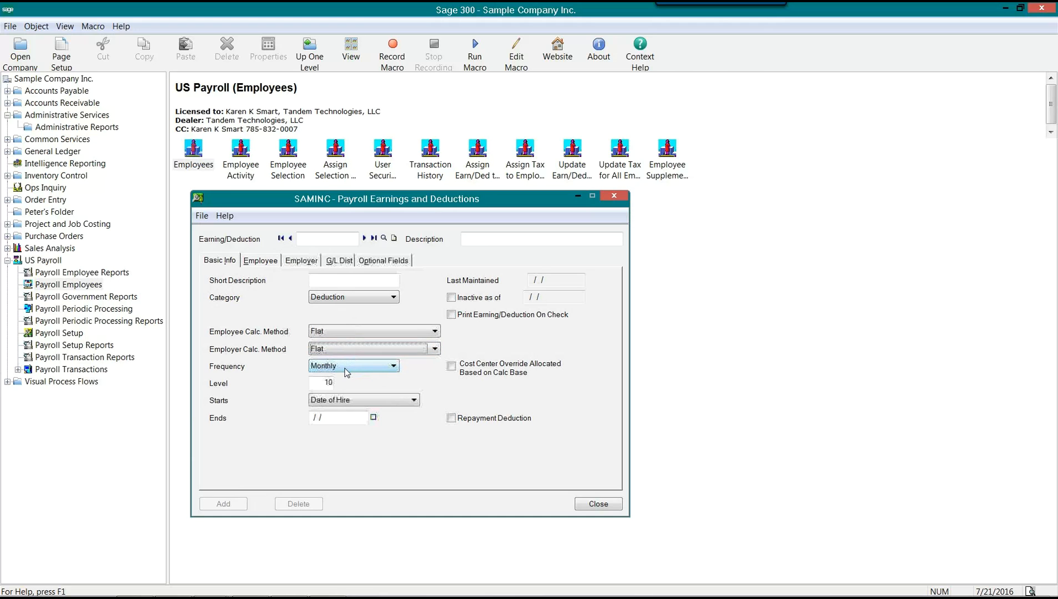
click(307, 262)
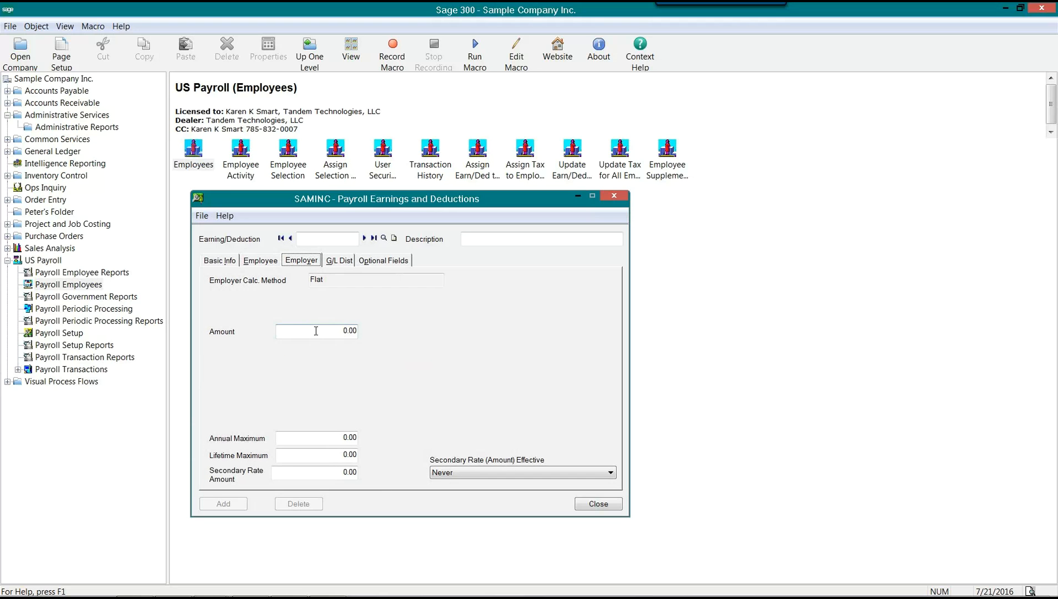
click(271, 262)
click(293, 262)
click(325, 331)
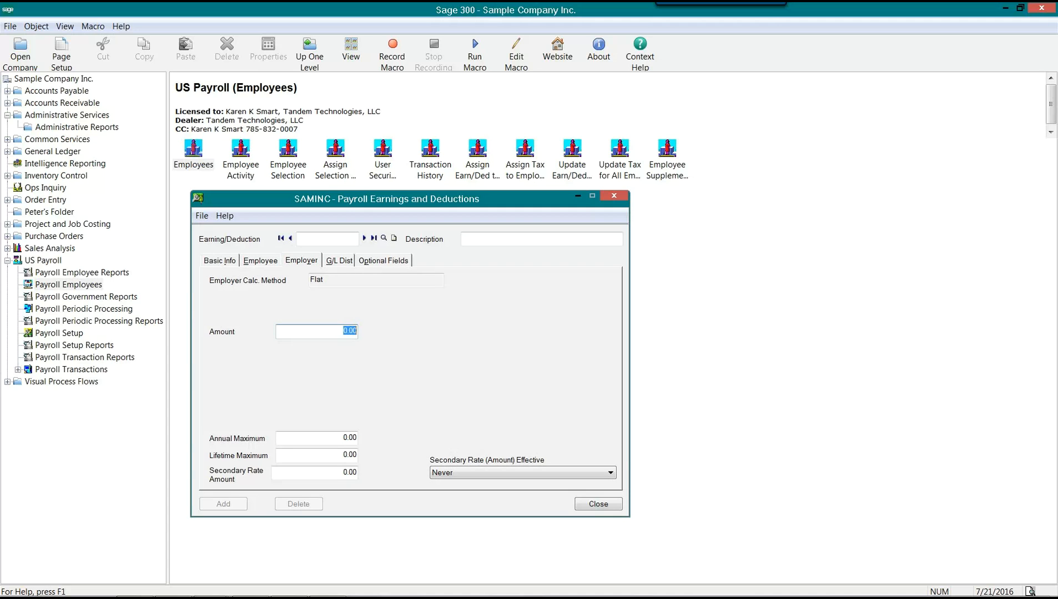
click(220, 260)
Set the employer calculation method to Percentage of Base and compare the calculation base settings with the employee's flat amount
click(367, 352)
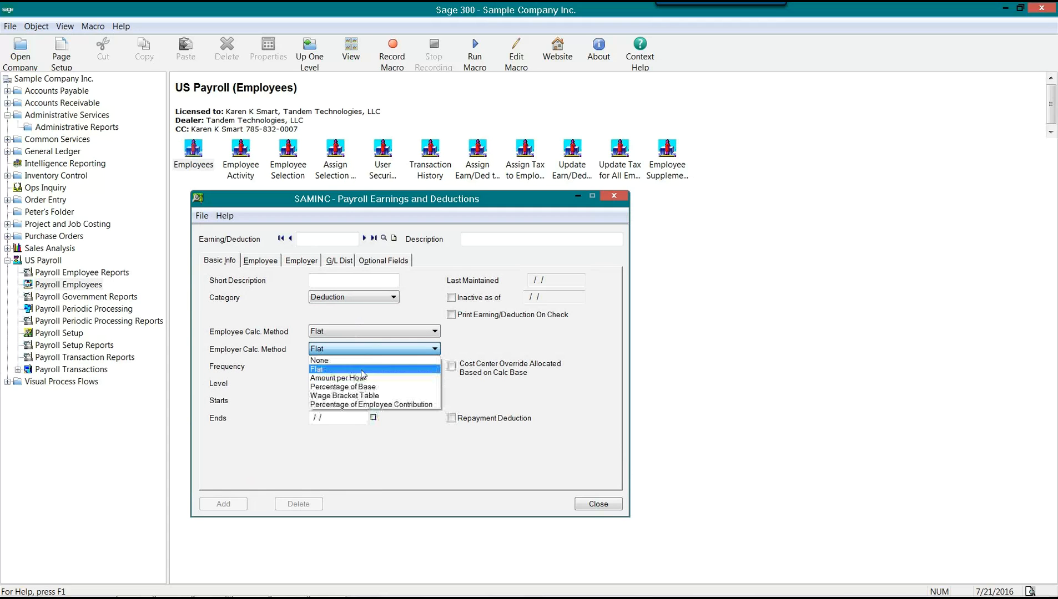
click(359, 390)
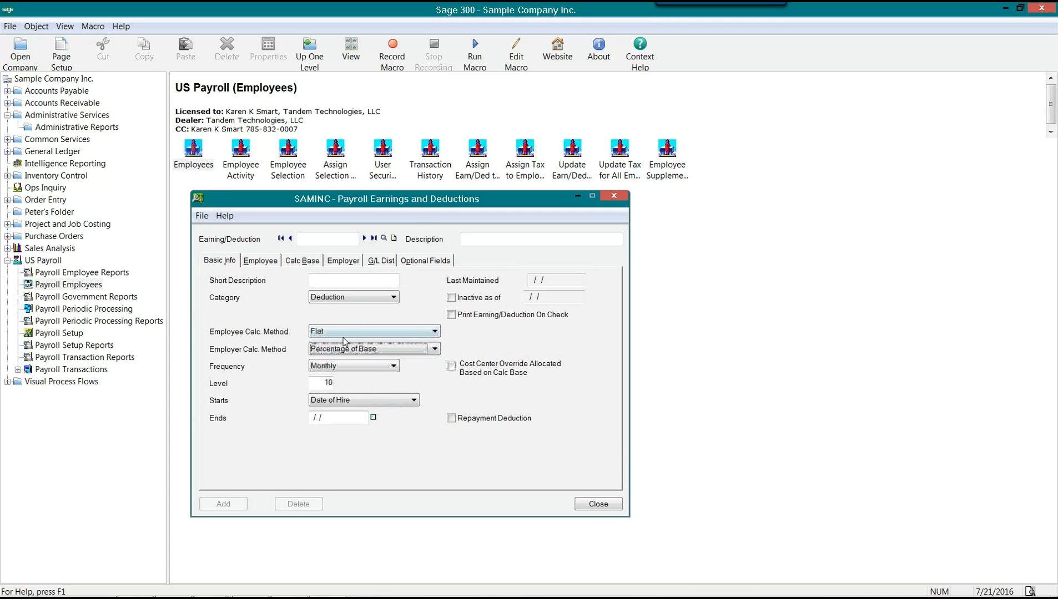
click(300, 262)
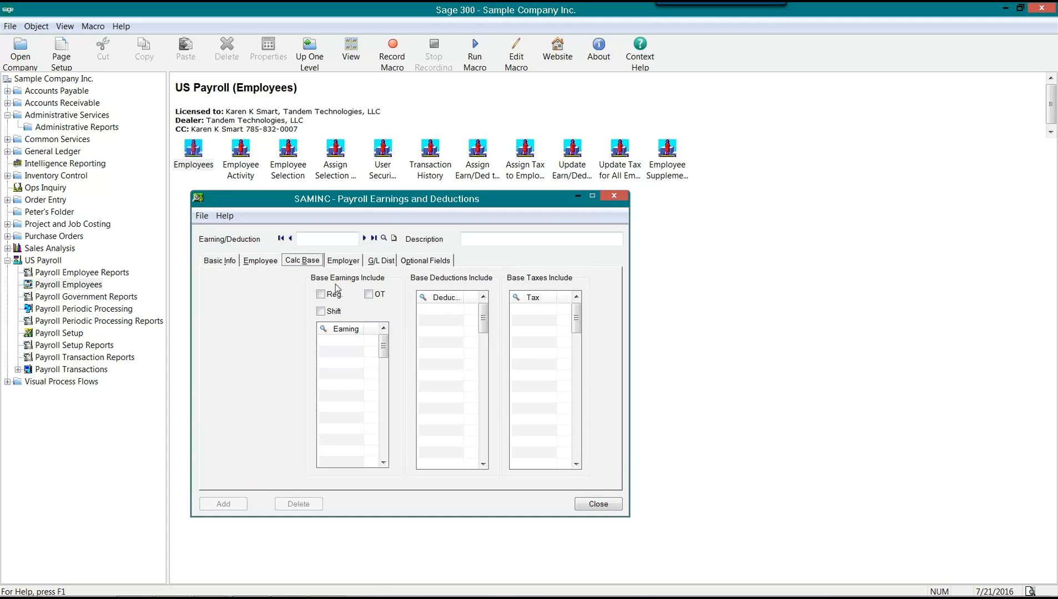
click(264, 259)
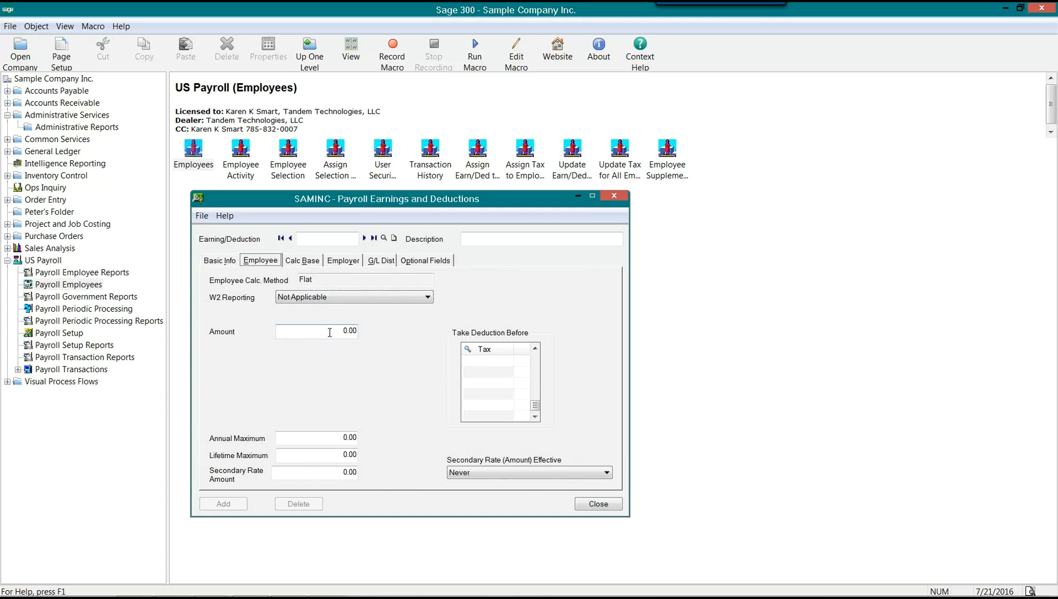
click(296, 262)
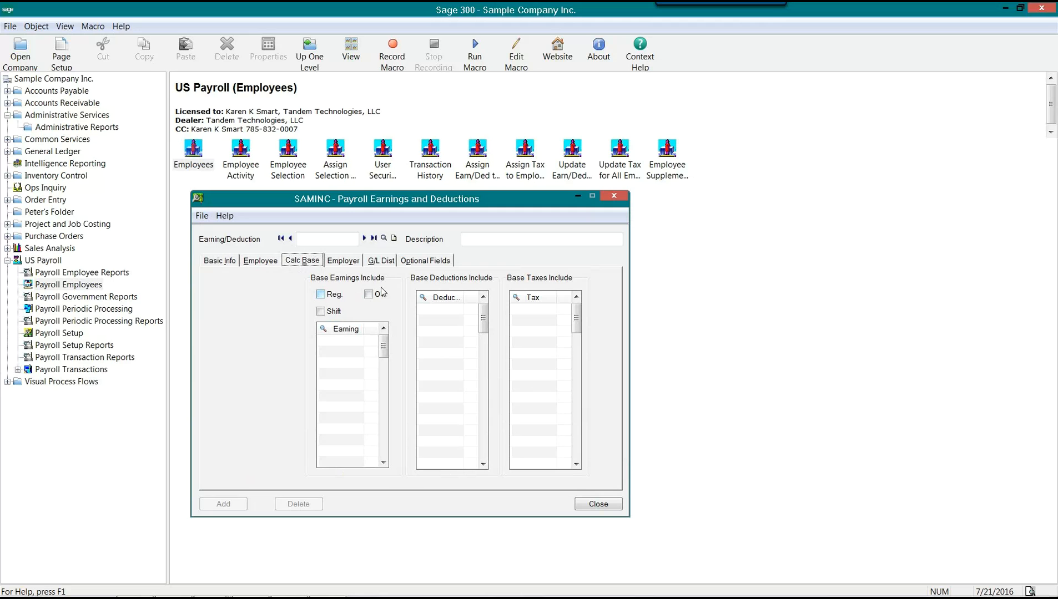
click(208, 262)
Set the deduction's employer calculation method to Percentage of Employee Contribution
click(386, 349)
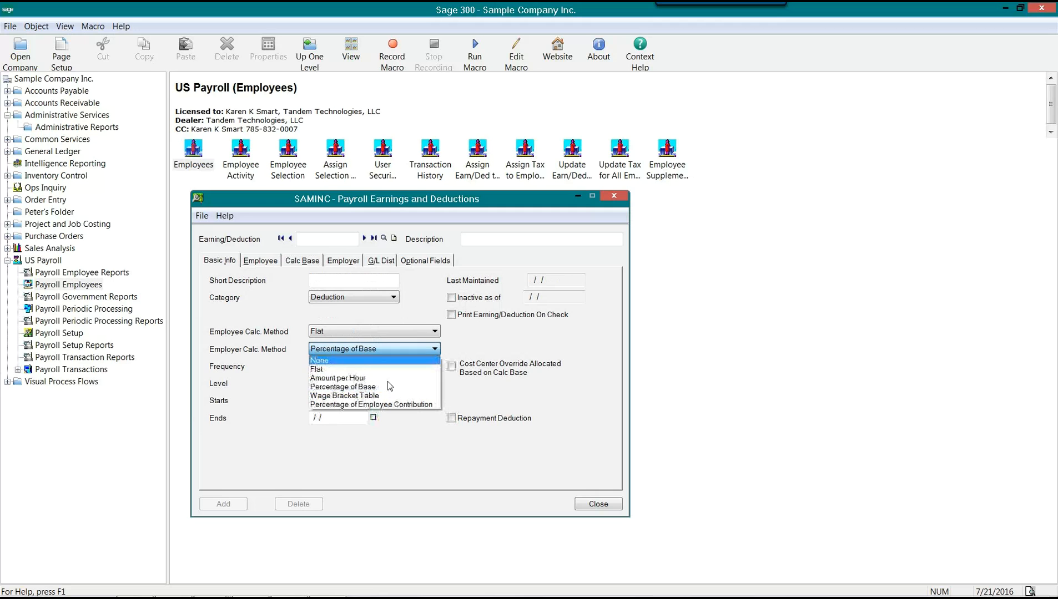
click(411, 403)
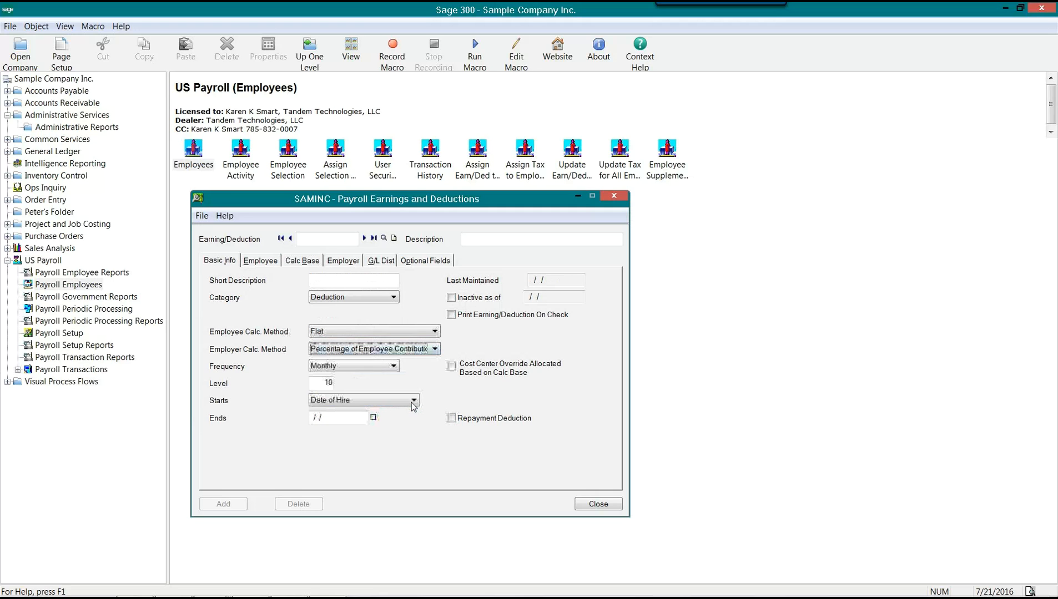
Try Percentage of Base as the deduction's employee calculation method and restore it to Flat
click(359, 333)
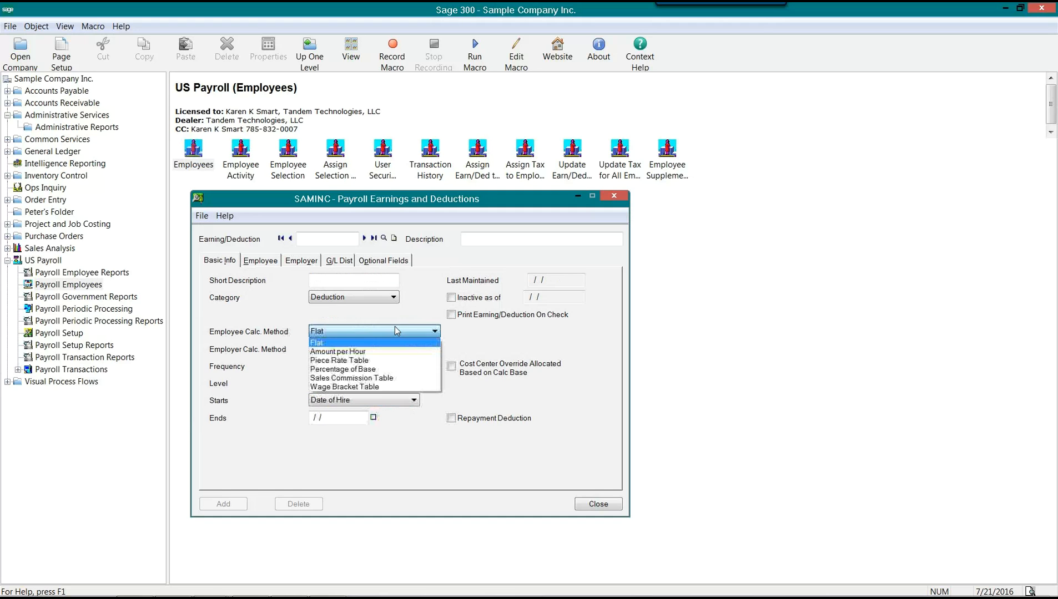
click(370, 369)
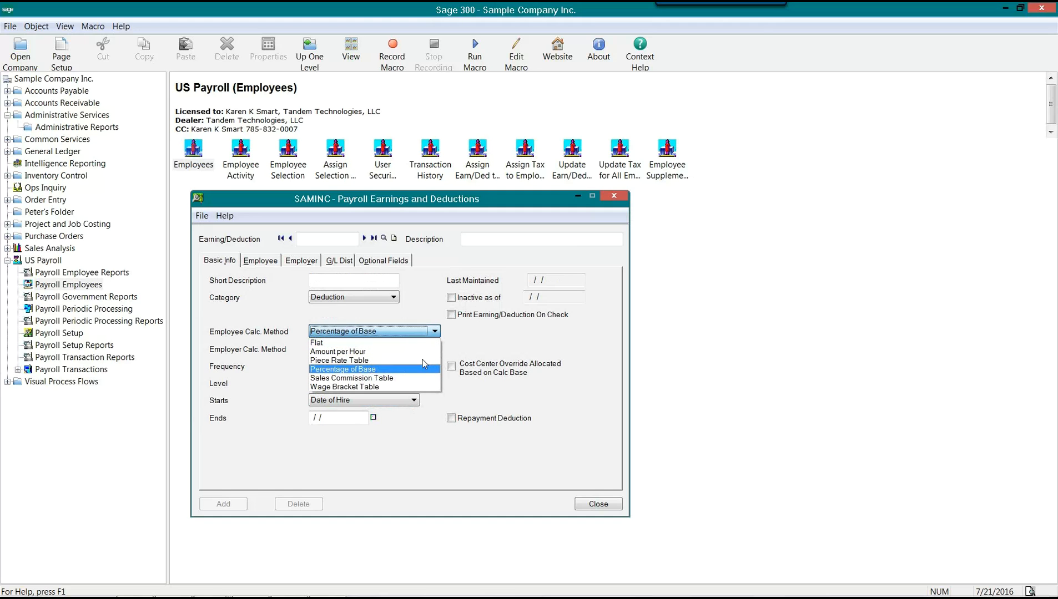
click(390, 330)
click(329, 344)
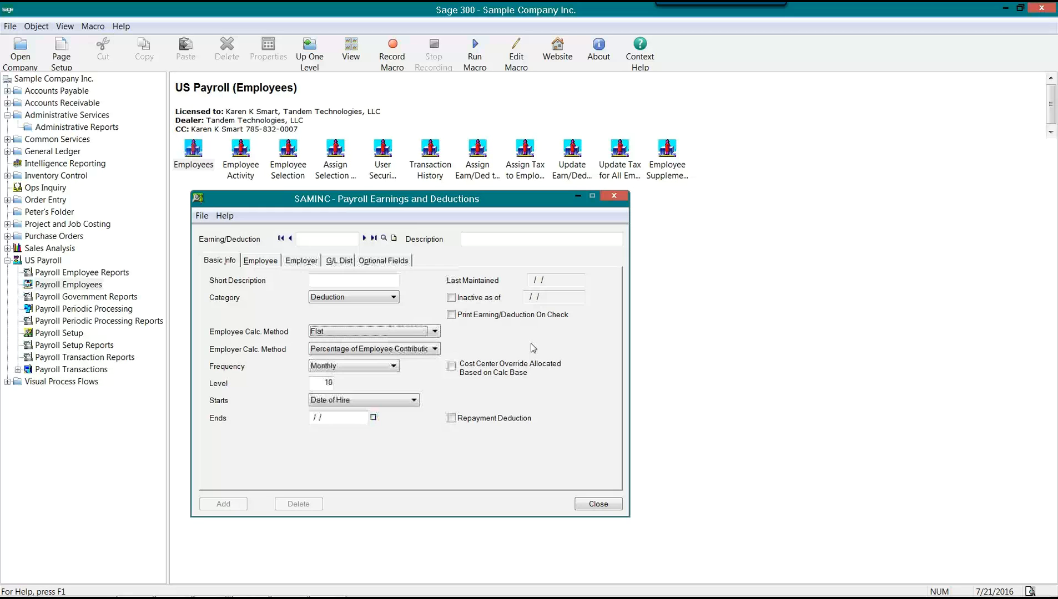
Review the deduction's Repayment Deduction option, G/L distribution, available frequencies and level
click(493, 418)
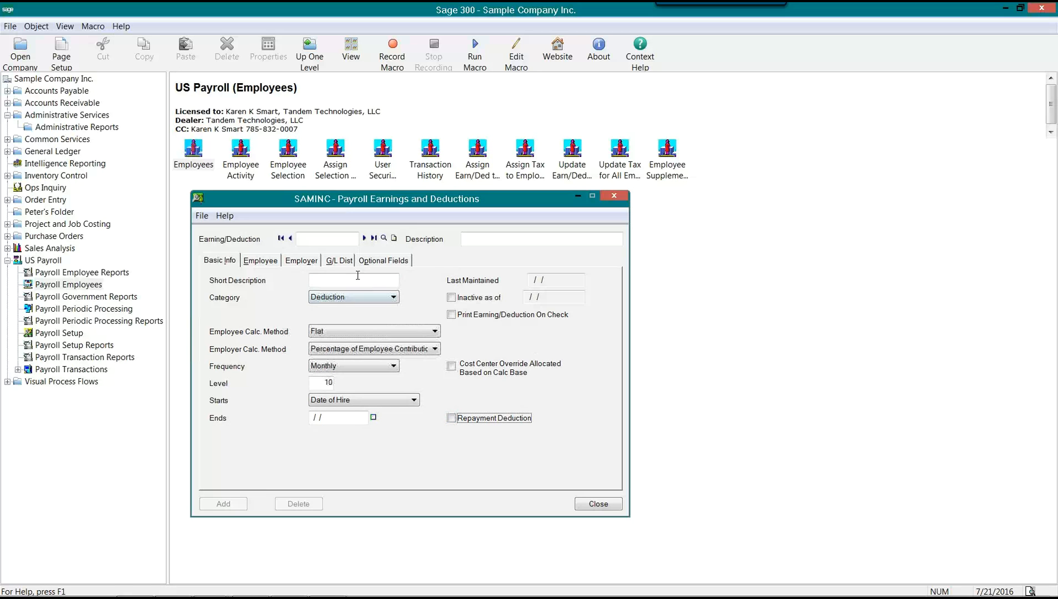
click(338, 260)
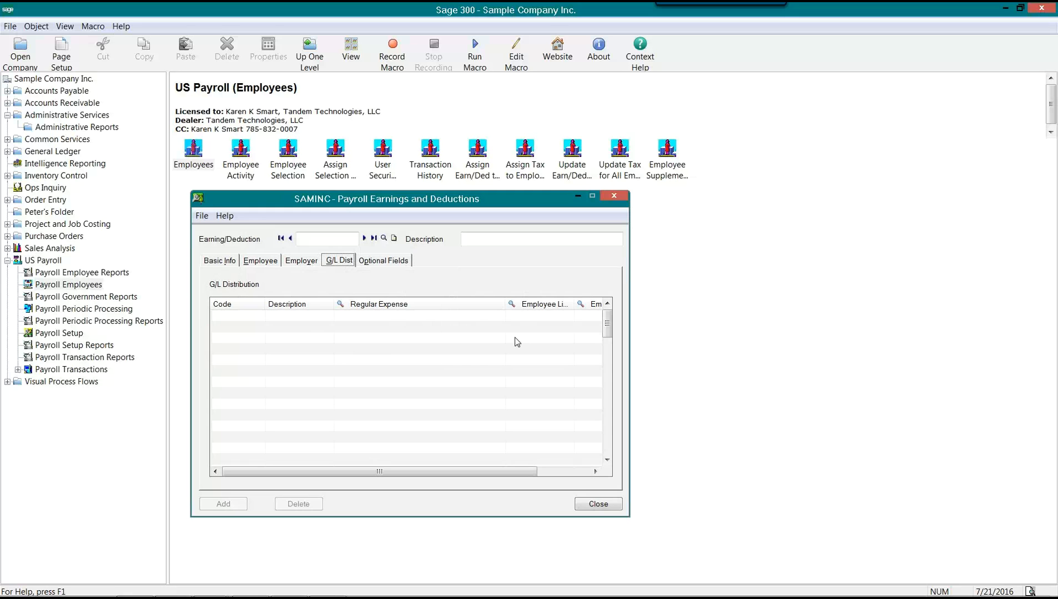
click(228, 262)
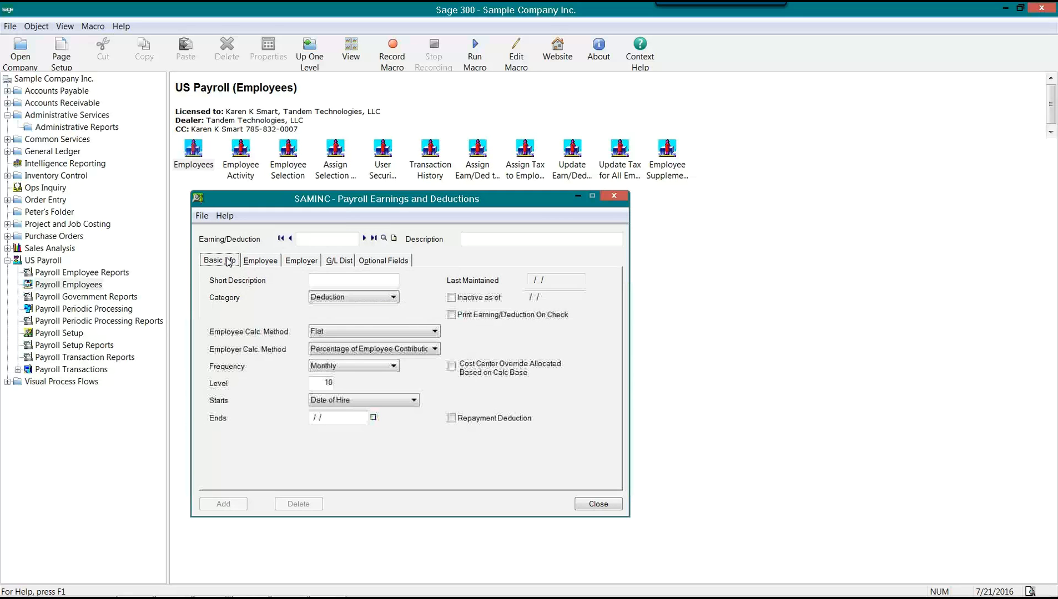
click(371, 368)
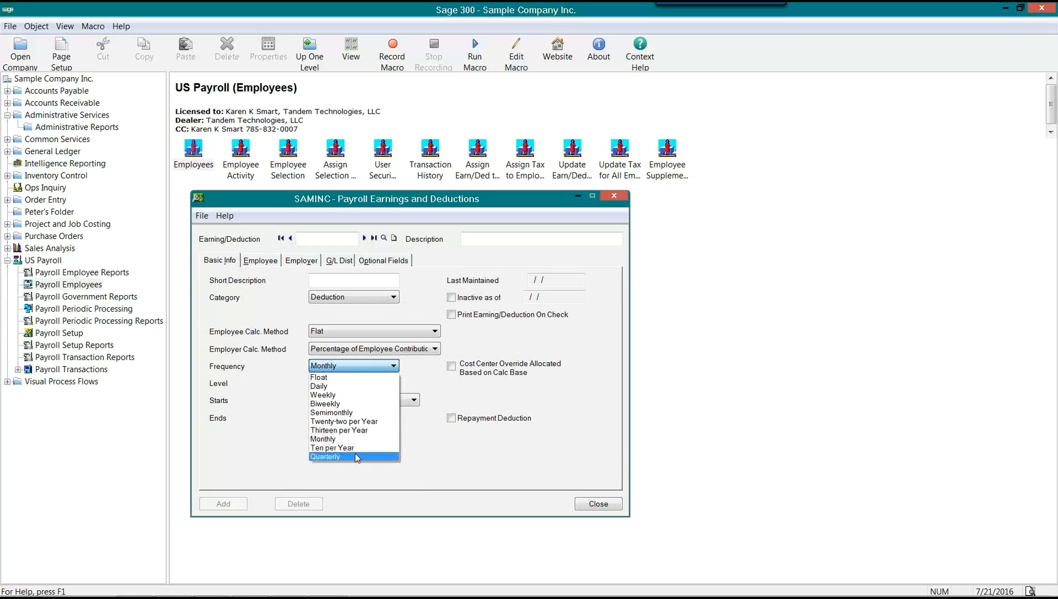
click(421, 379)
click(326, 384)
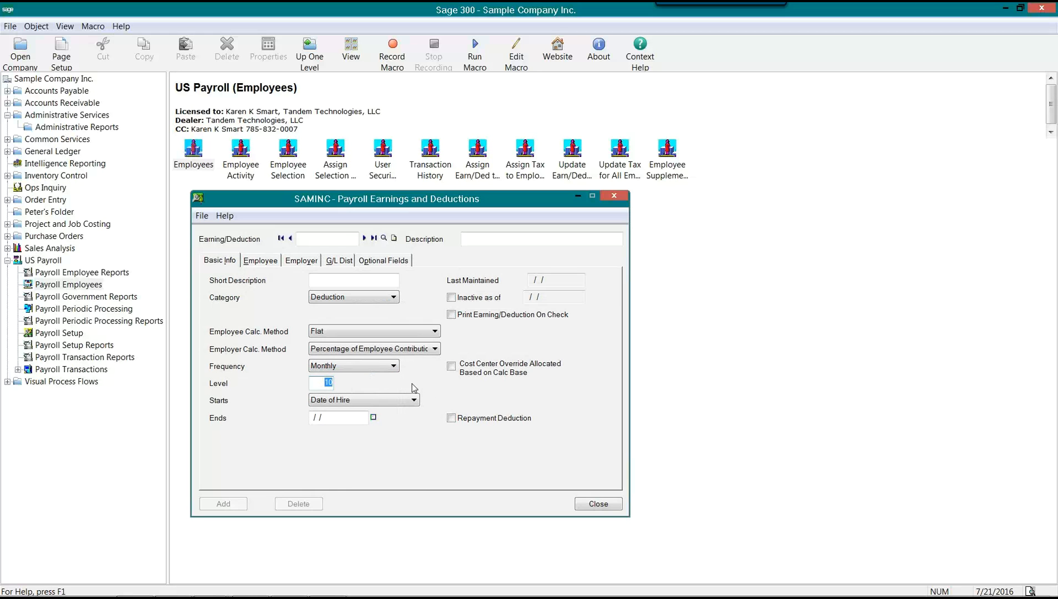
Set the W2 reporting in the deduction's employee settings to Employer Provided Health Care
click(268, 263)
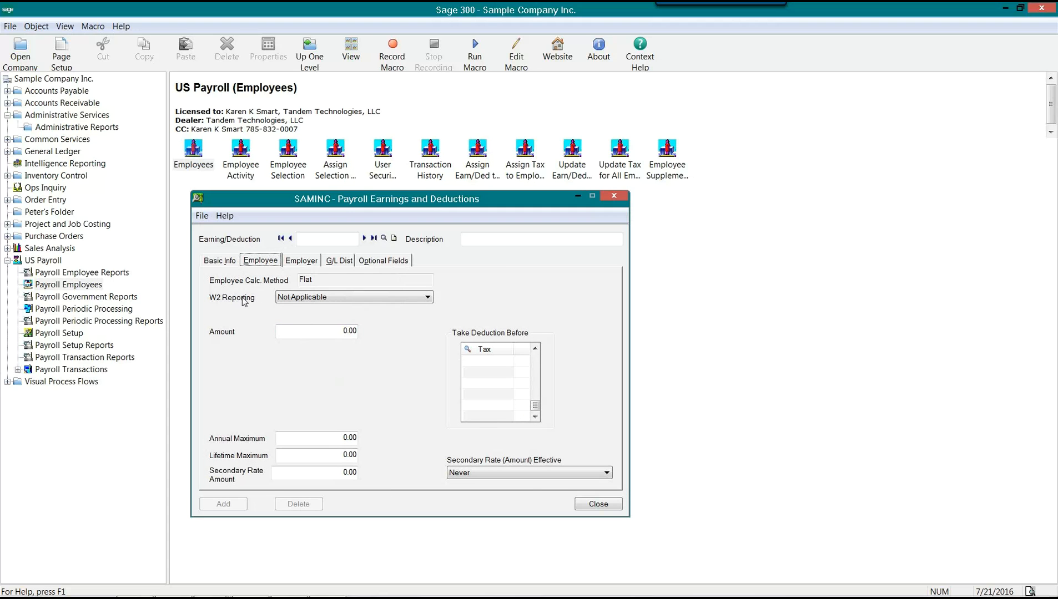
click(362, 300)
click(361, 297)
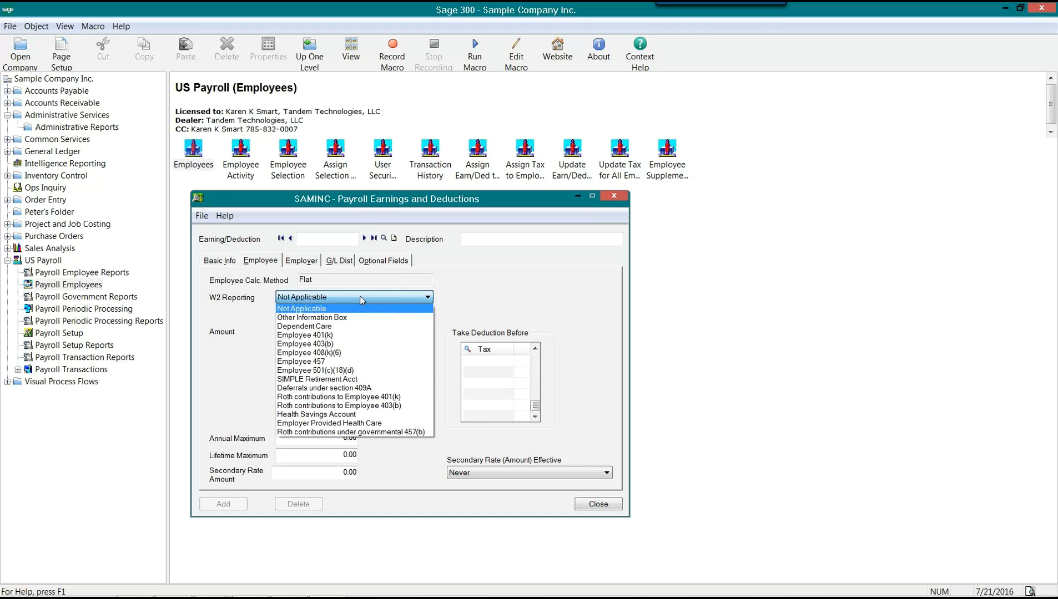
click(383, 425)
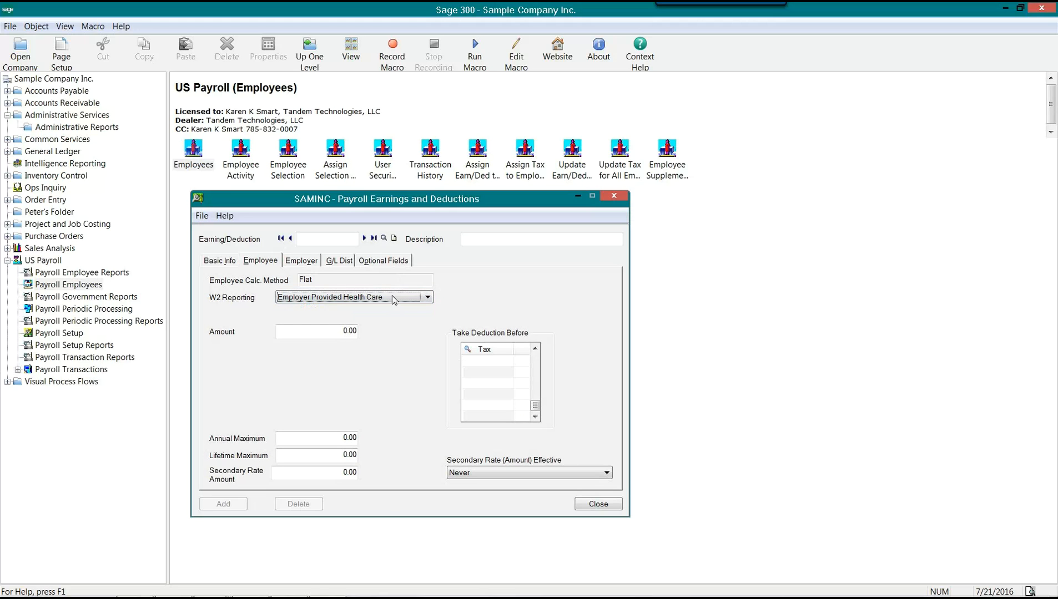
click(221, 260)
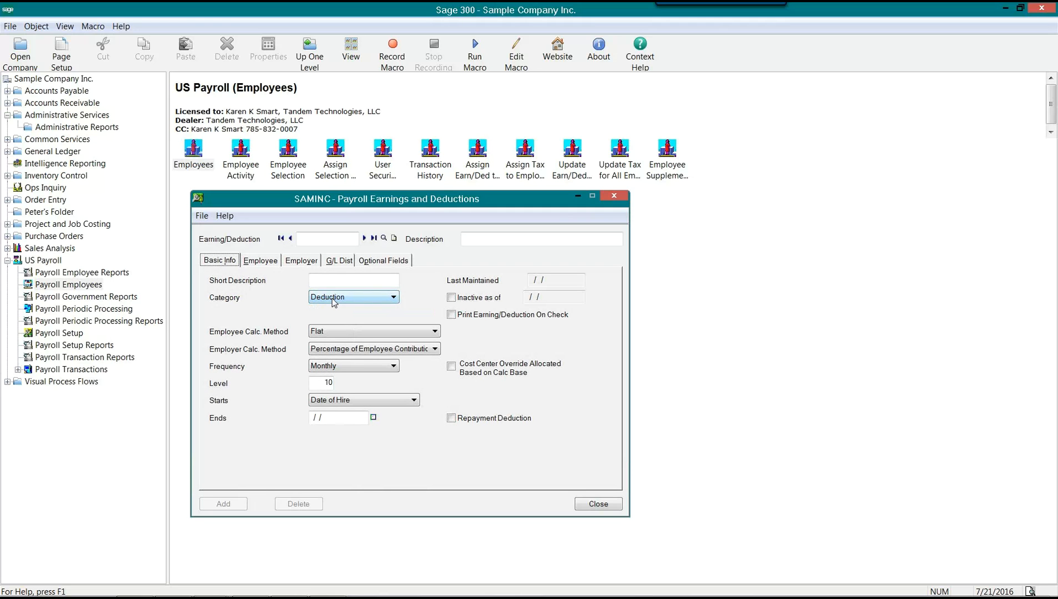
click(265, 262)
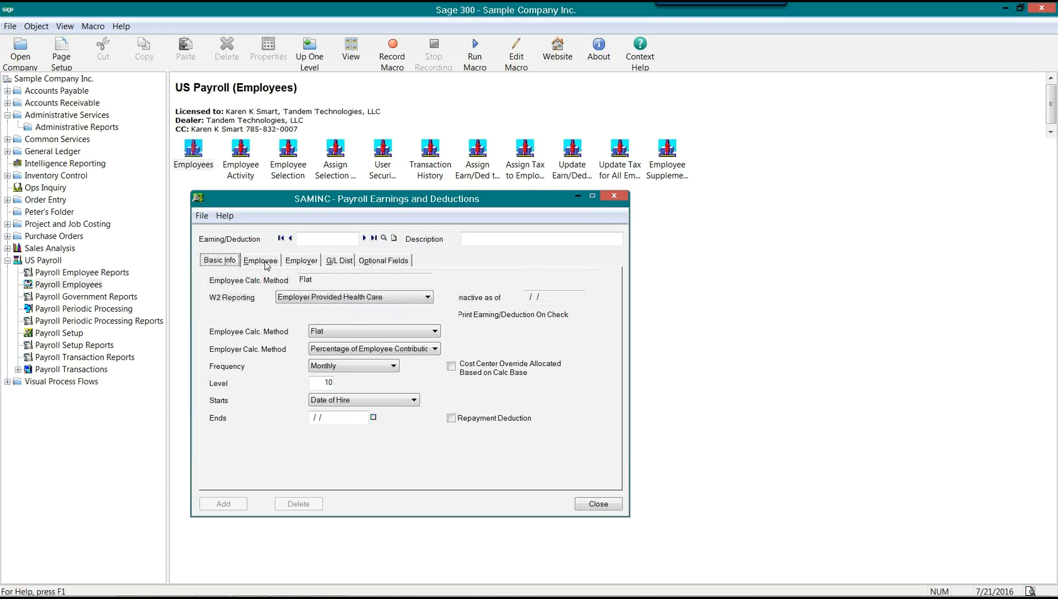
Set W2 reporting to Employee 401(k) and check the annual maximum, lifetime maximum and secondary rate amount fields
click(313, 296)
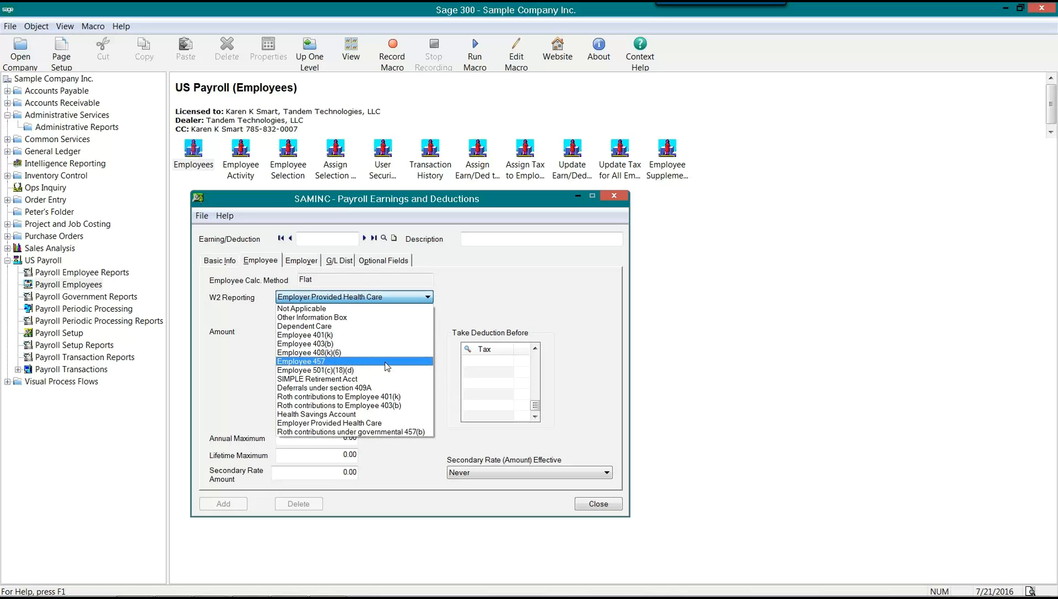
click(320, 336)
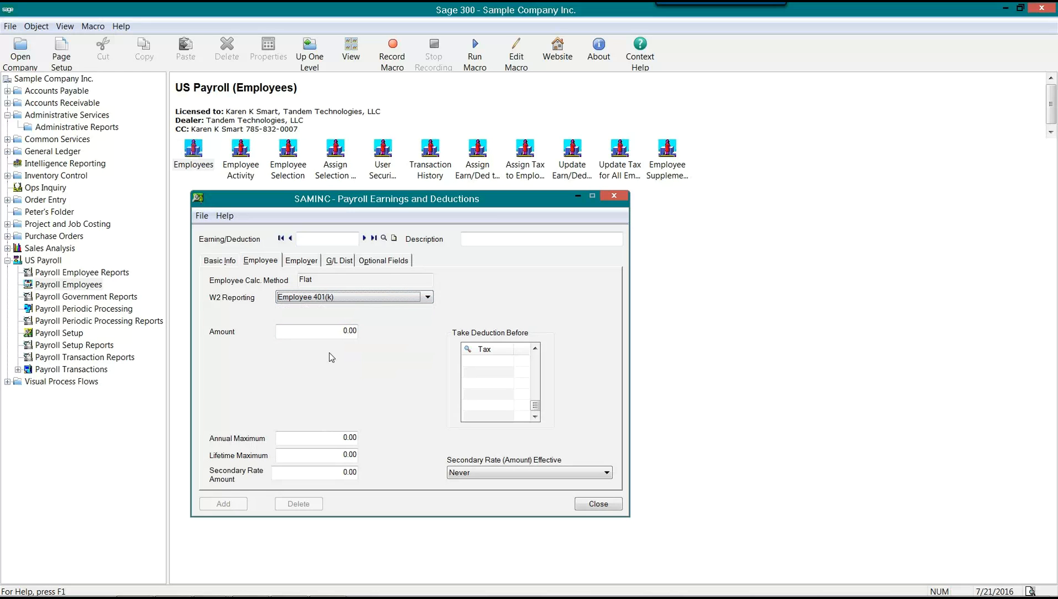
click(308, 438)
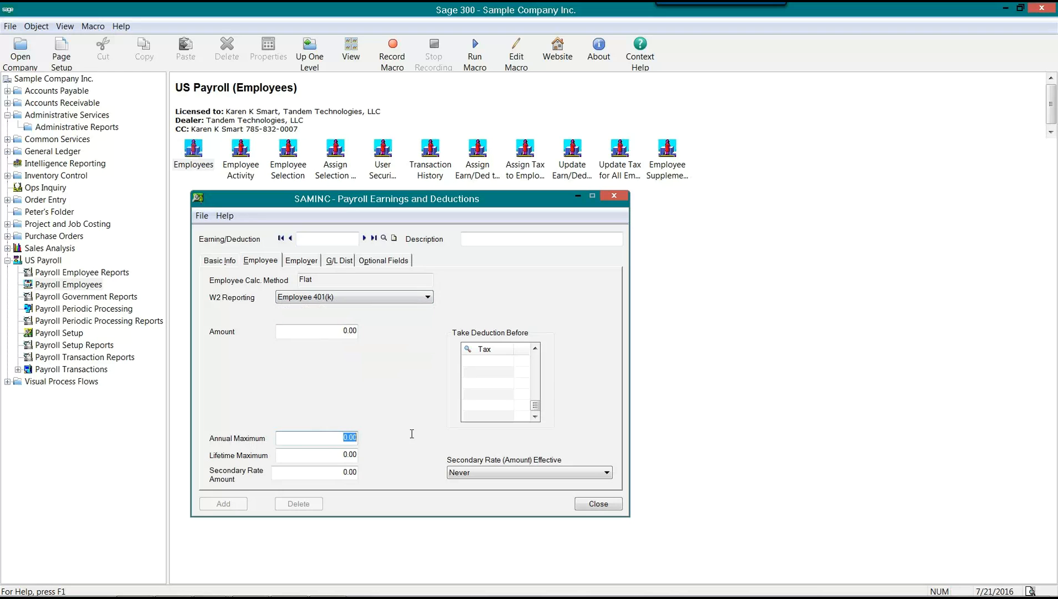
click(298, 456)
click(319, 475)
Try Percentage of Base for the employee calculation, compare the calculation base, employer and employee settings, and restore the method to Flat
click(221, 262)
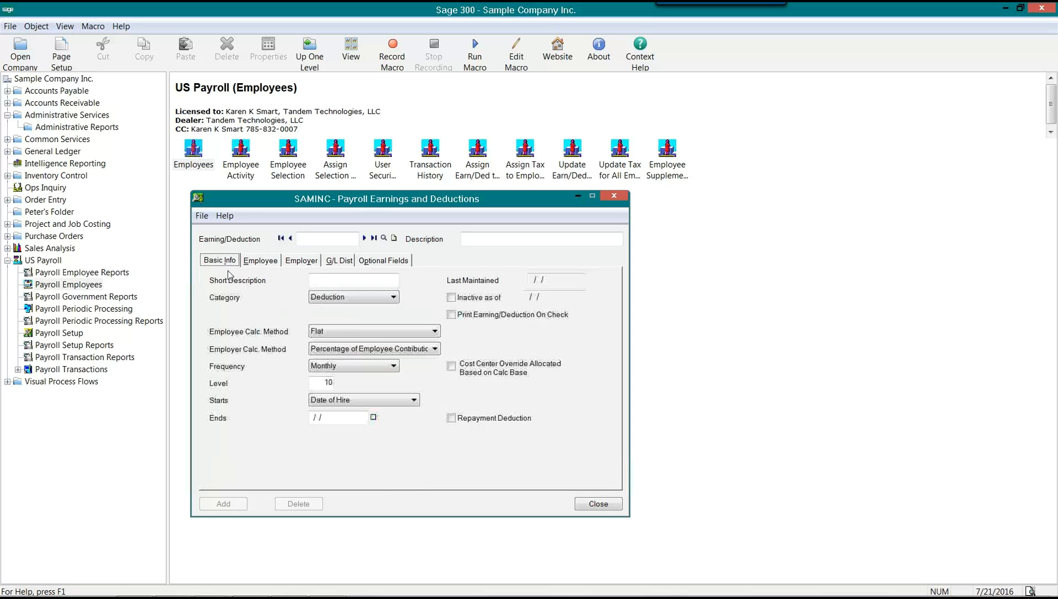
click(360, 352)
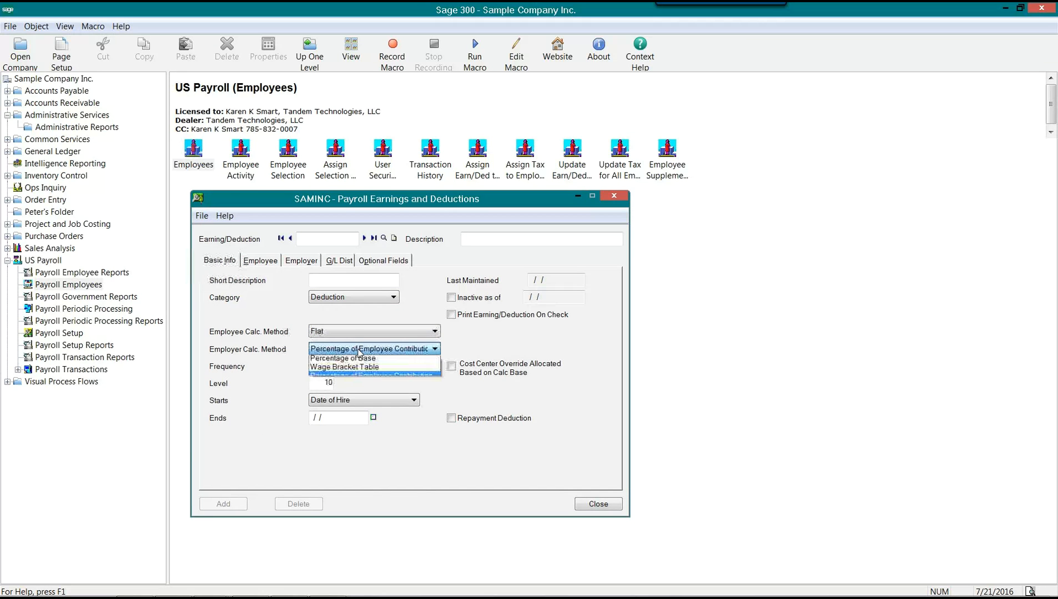
click(341, 327)
click(340, 327)
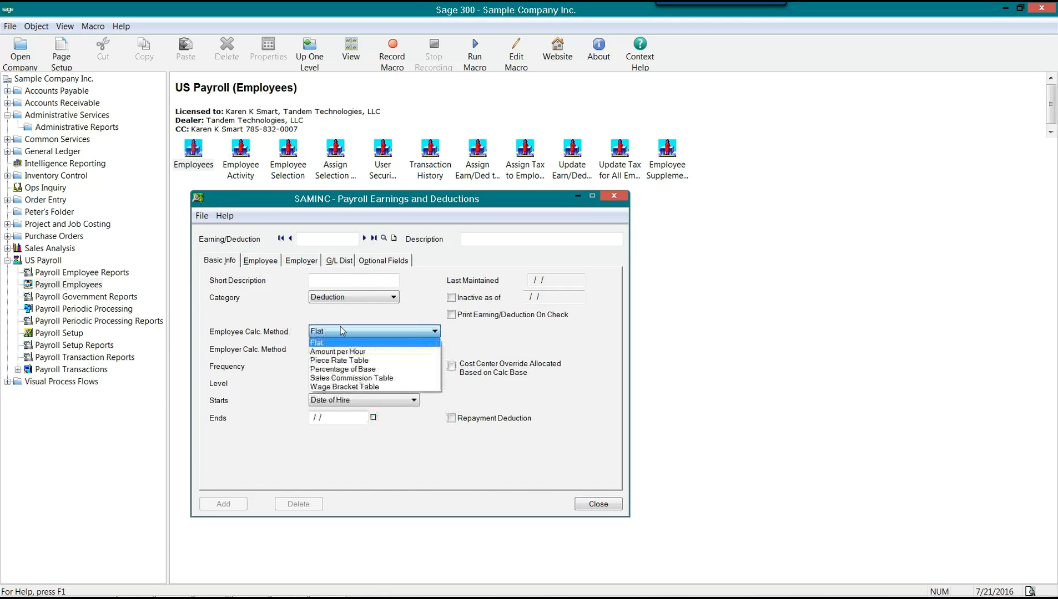
click(360, 369)
click(304, 263)
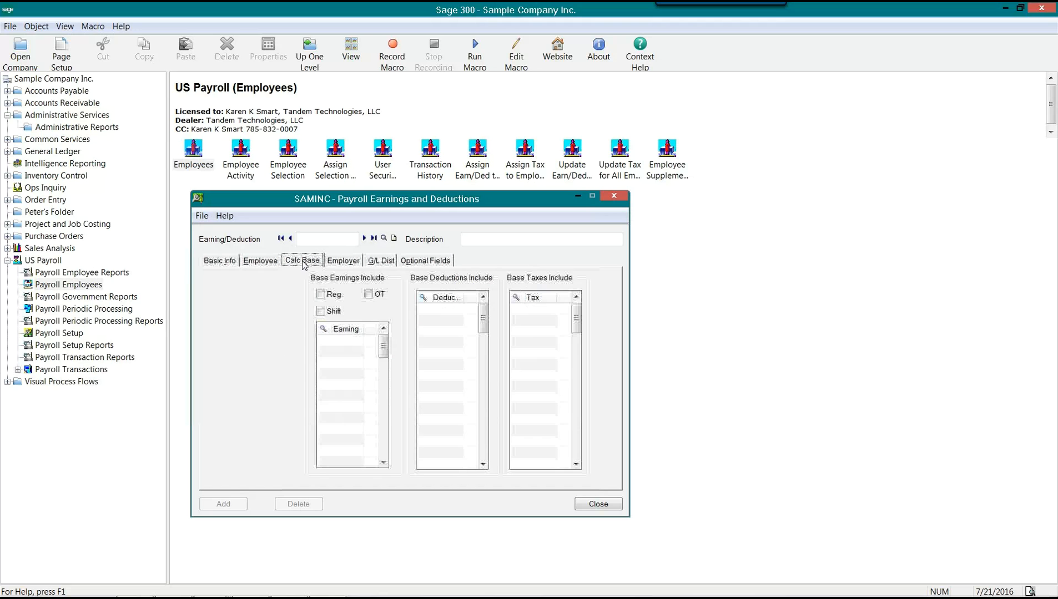
click(338, 261)
click(260, 261)
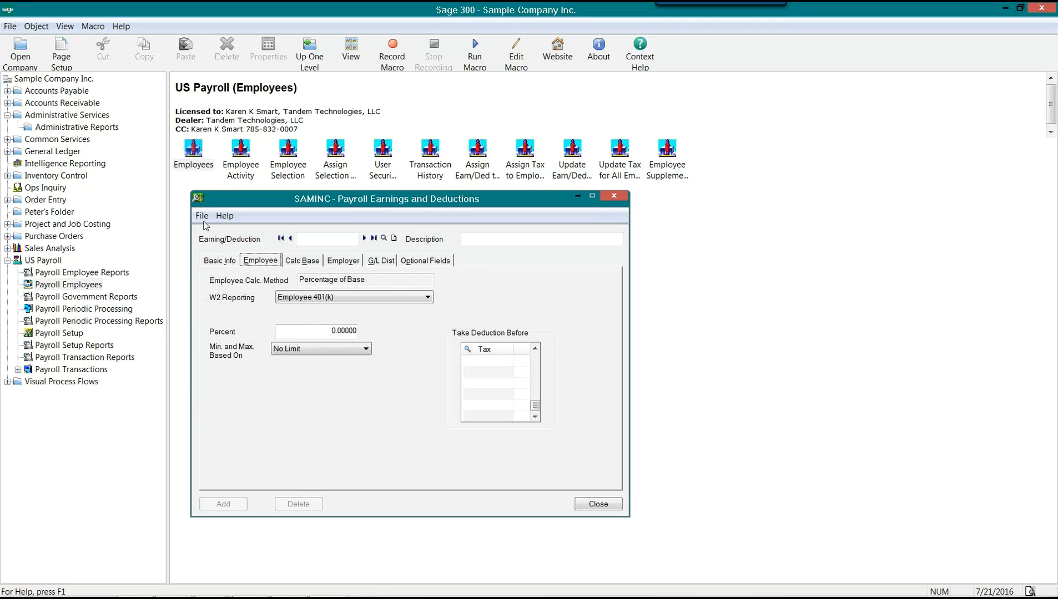
click(220, 261)
click(341, 332)
click(329, 344)
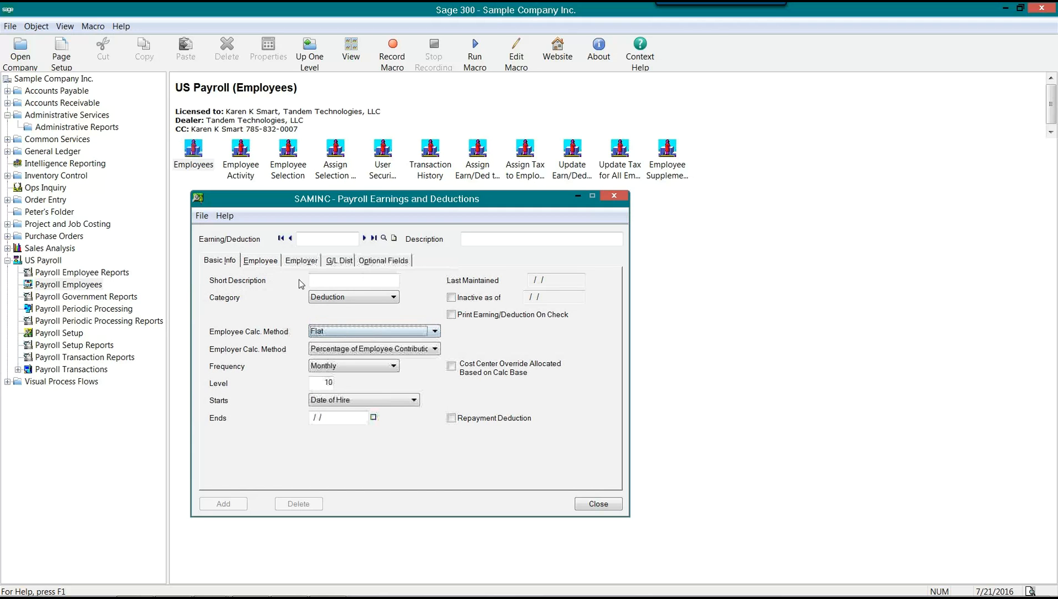
Set the employee secondary rate amount to 50.00, effective After Lifetime Maximum Reached, and check the lifetime maximum field
click(268, 262)
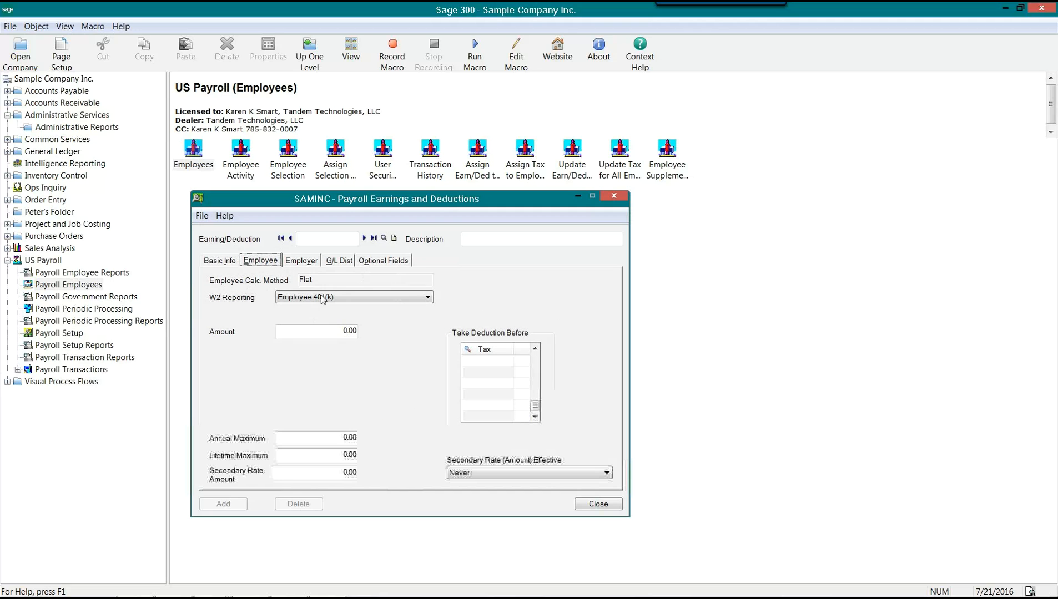
click(339, 475)
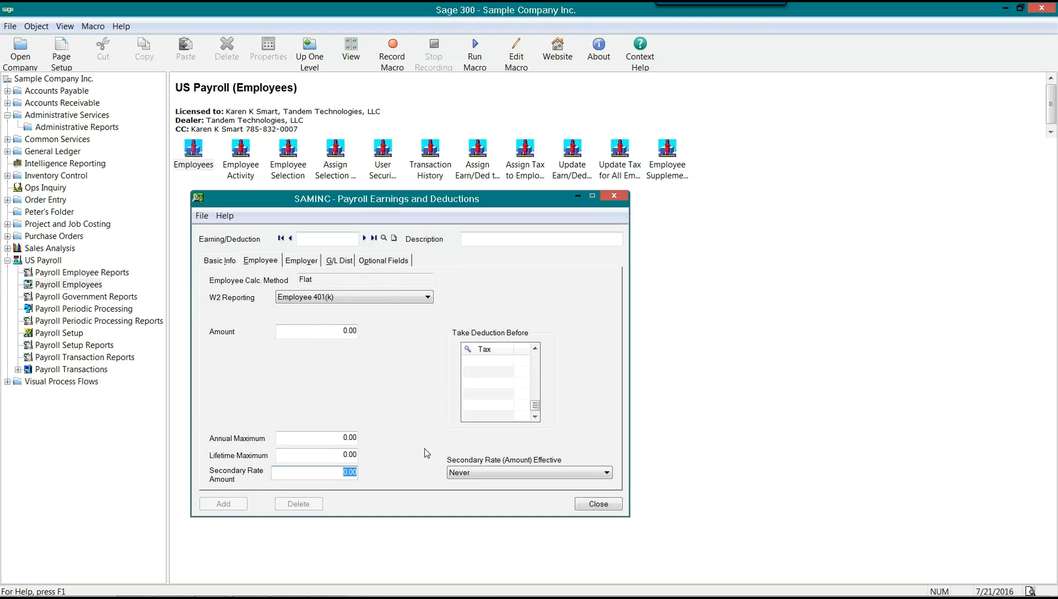
text(50)
click(546, 471)
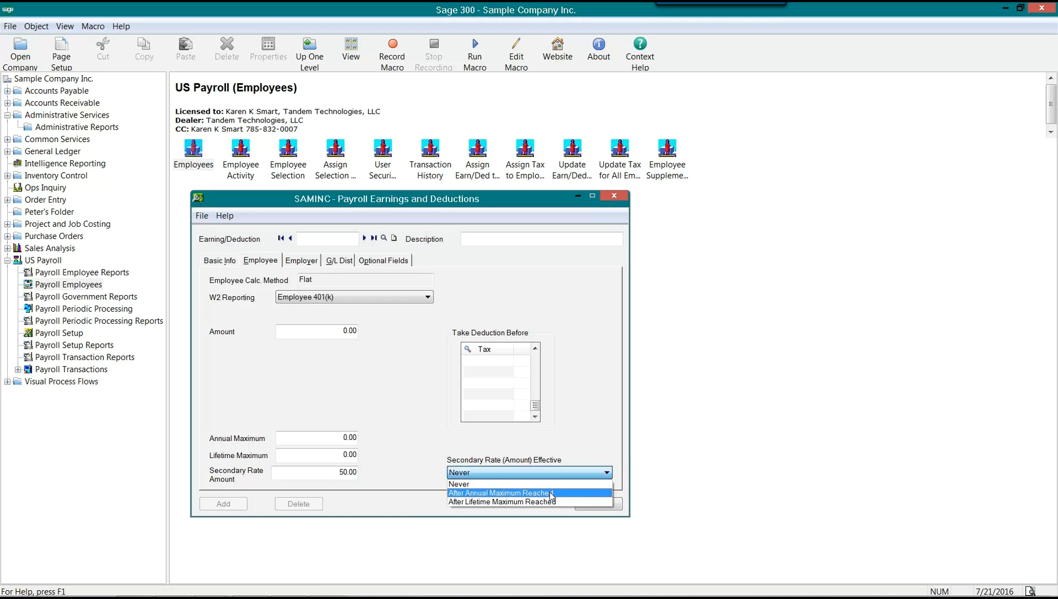
click(481, 503)
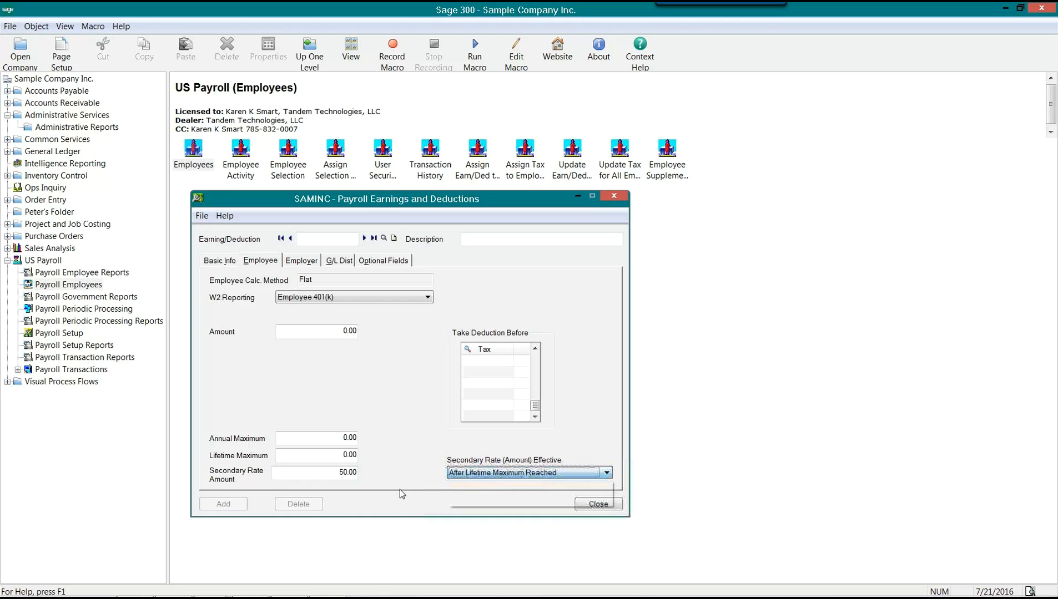
click(314, 460)
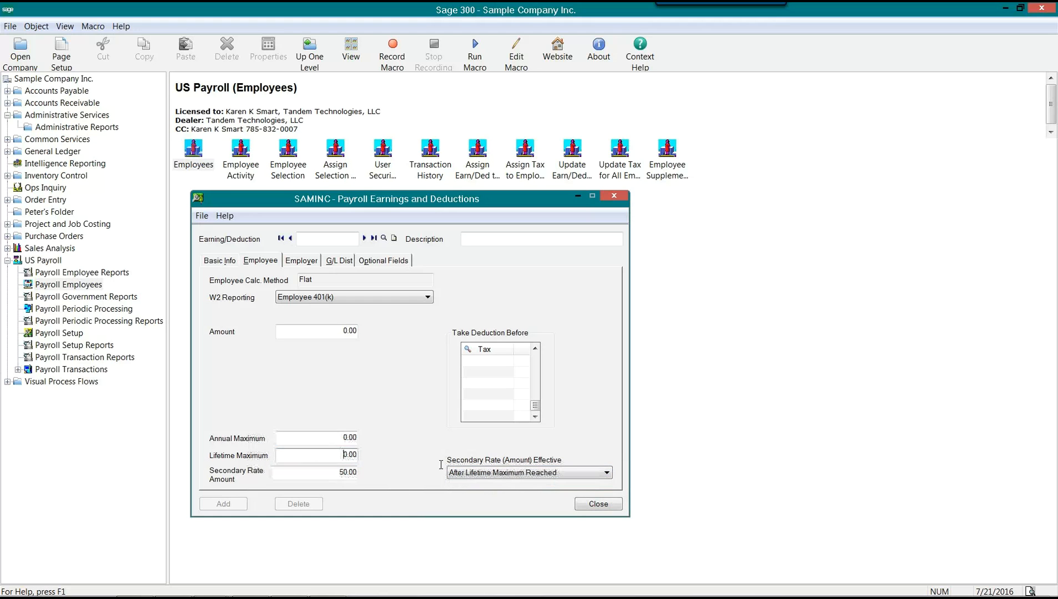
Make the secondary rate effective After Annual Maximum Reached and recheck the deduction's basic information and employee settings
click(543, 475)
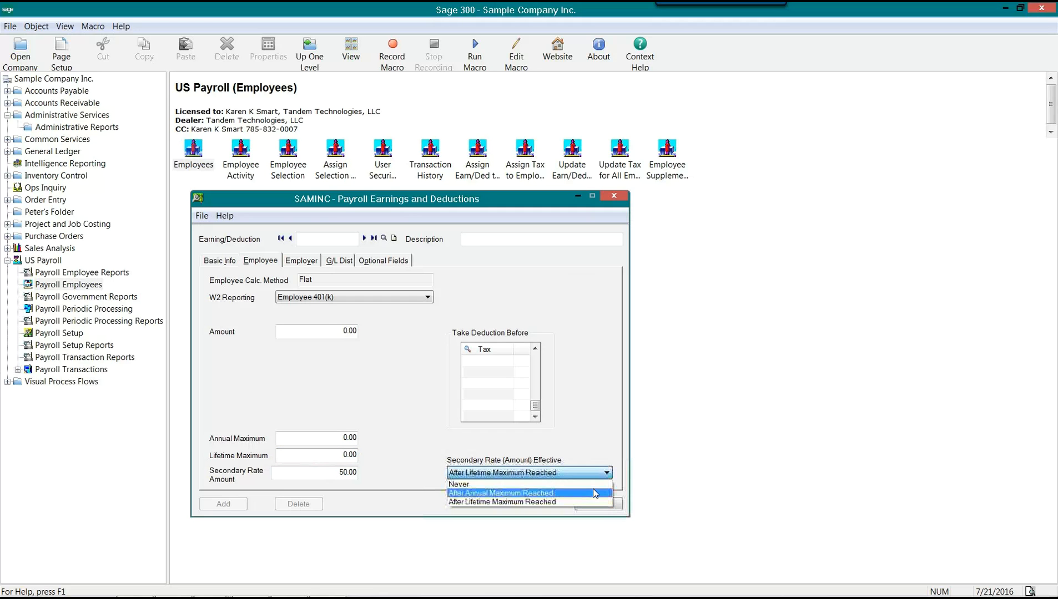
click(538, 495)
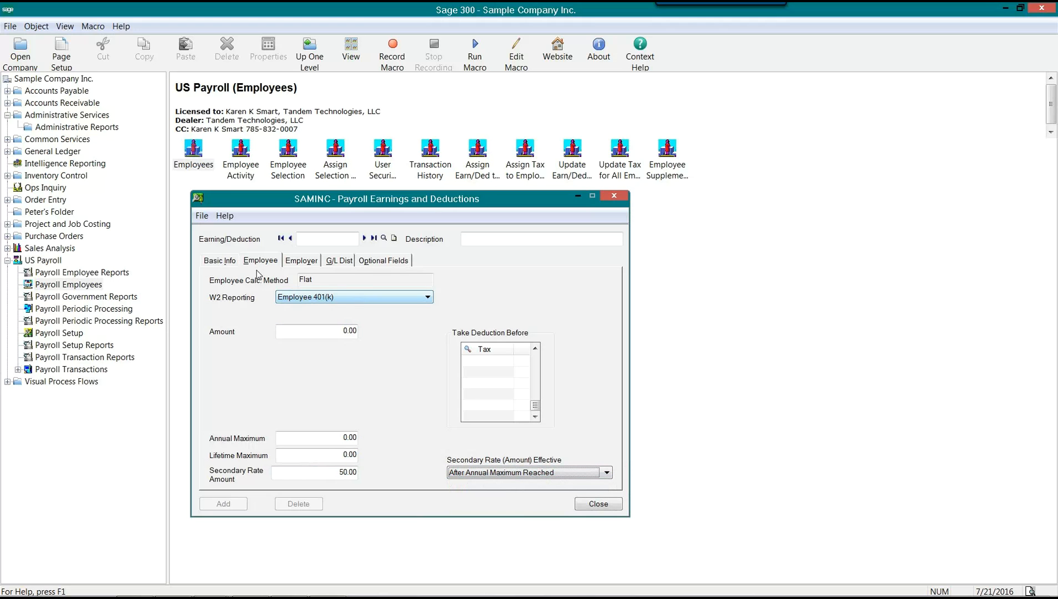
click(228, 262)
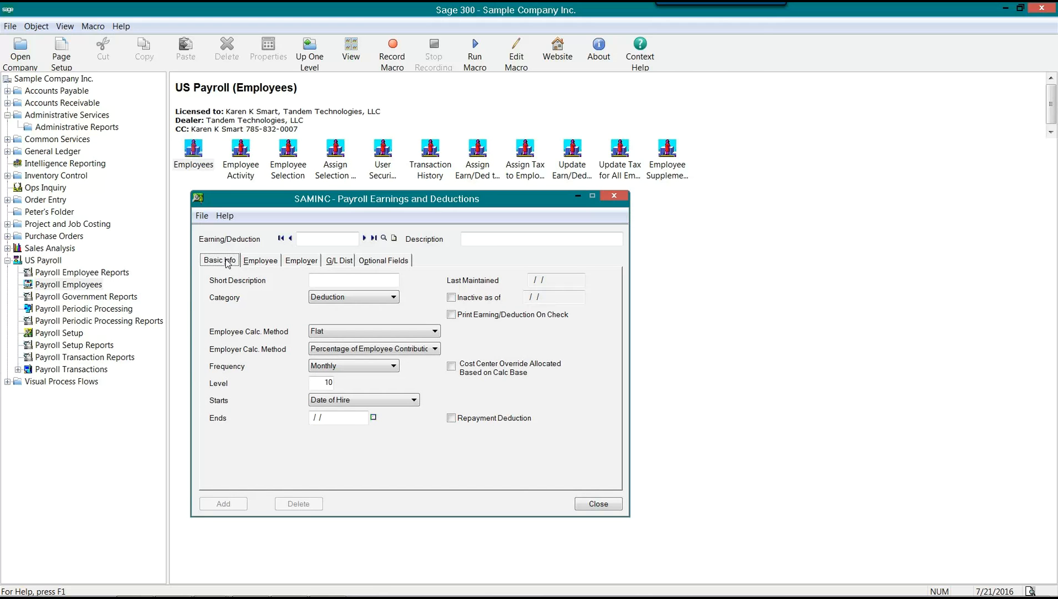
click(260, 261)
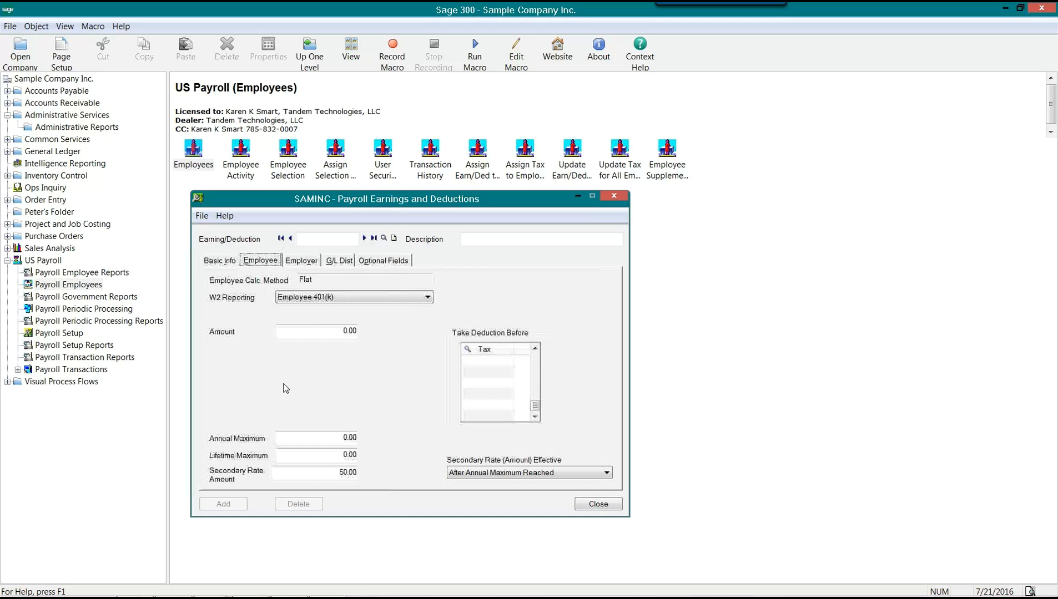
Clear the secondary rate amount in the new deduction's employee settings to 0.00
click(305, 441)
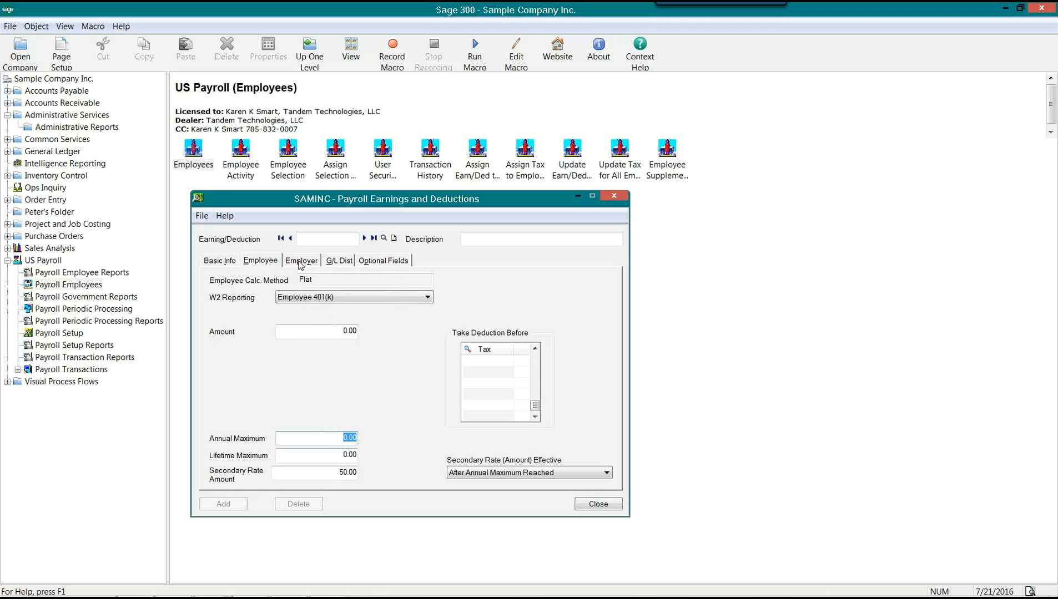
key(Tab)
key(Tab)
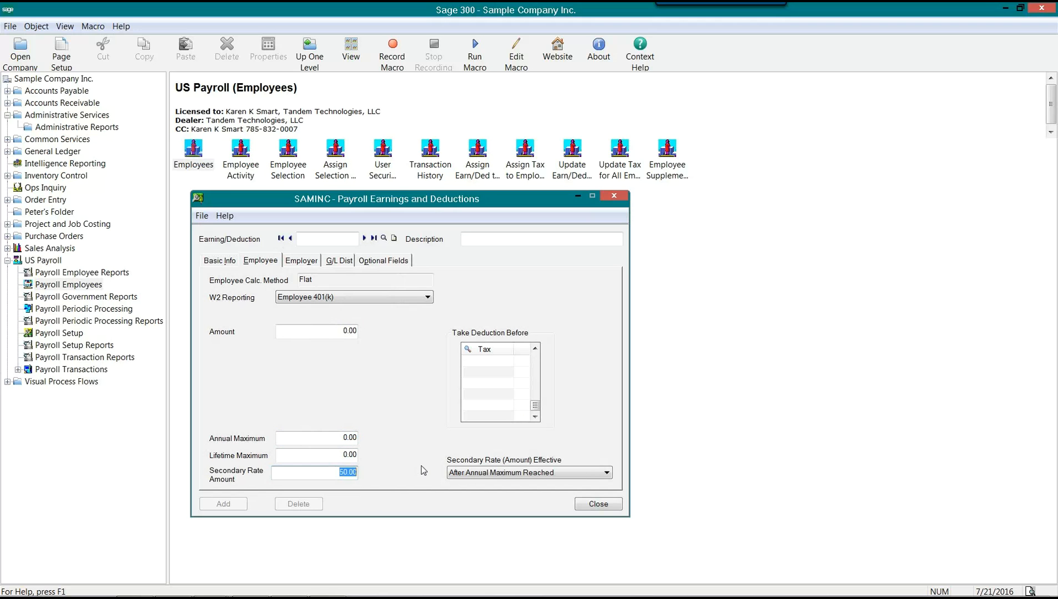
key(Delete)
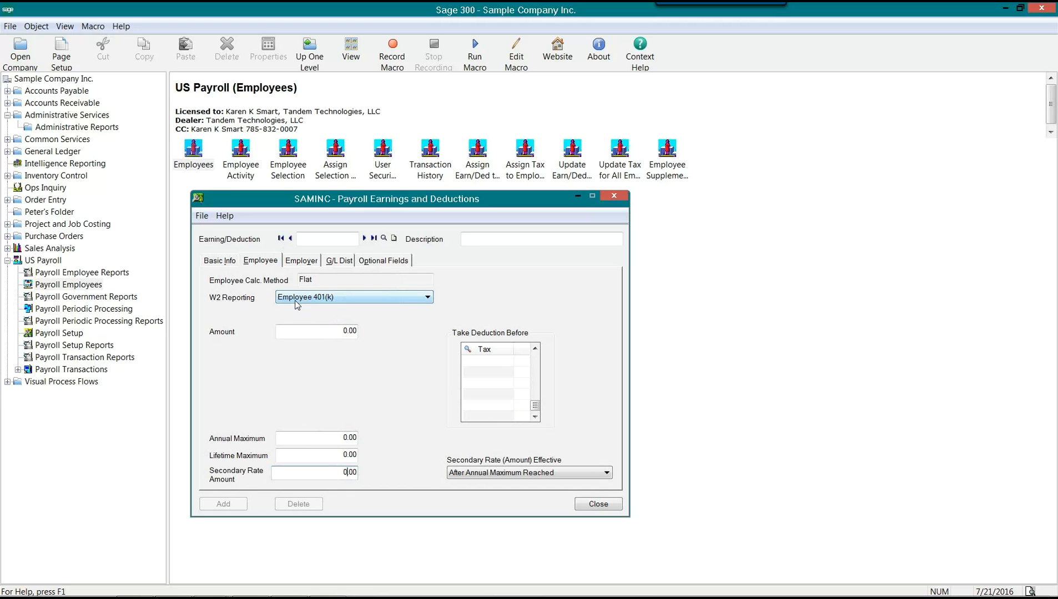
Check the new deduction's employer calculation method and set the employer contribution percent to 50
click(302, 261)
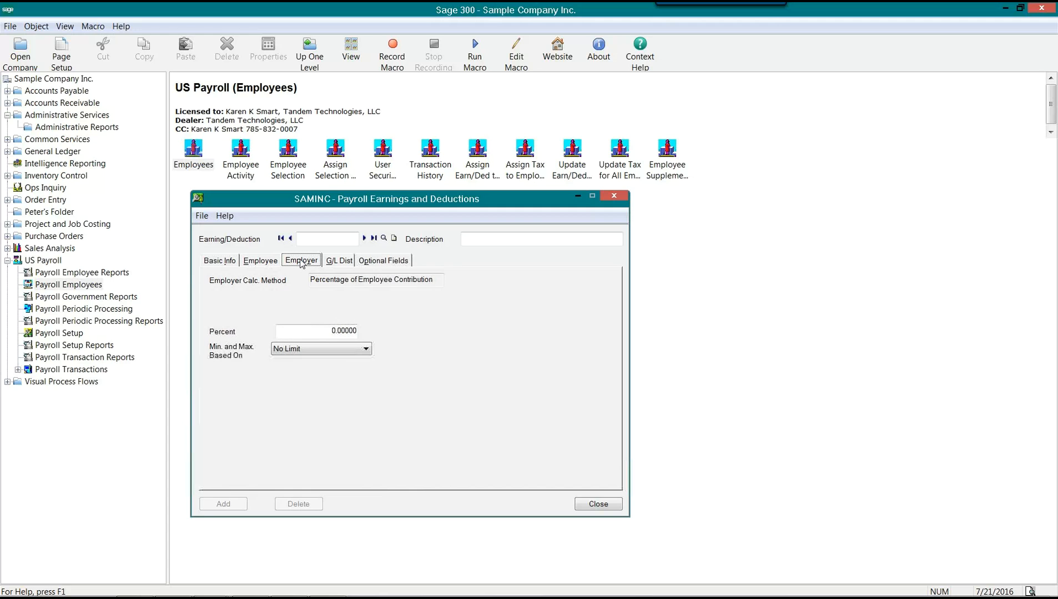
click(219, 260)
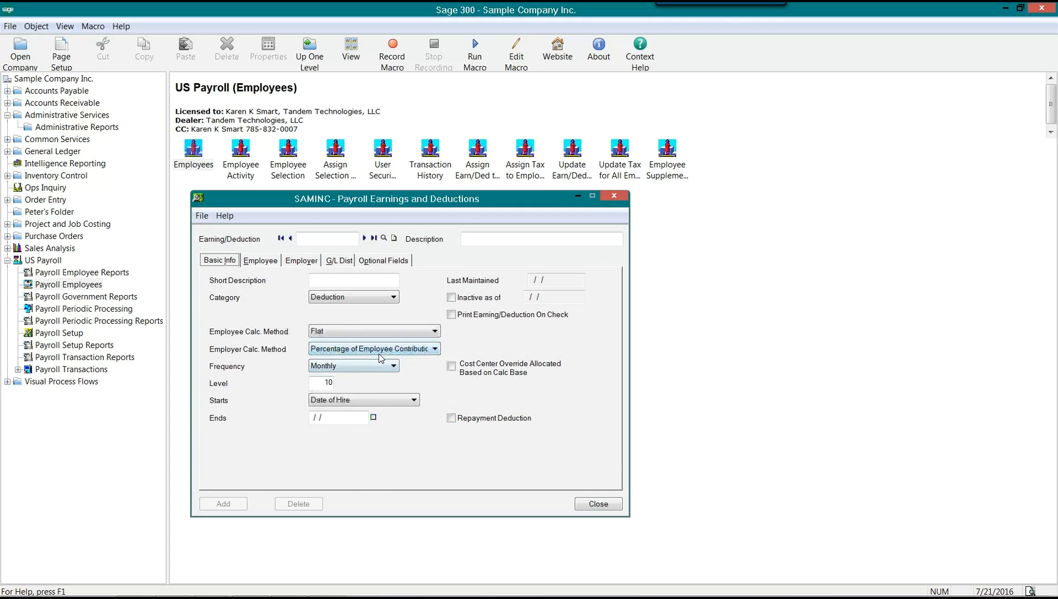
click(305, 260)
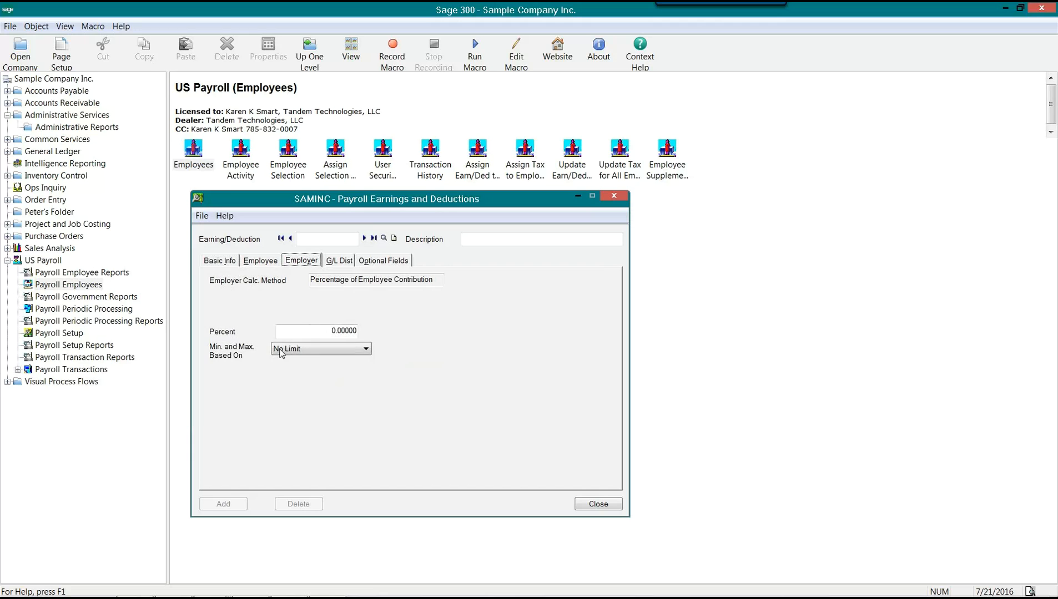
click(314, 331)
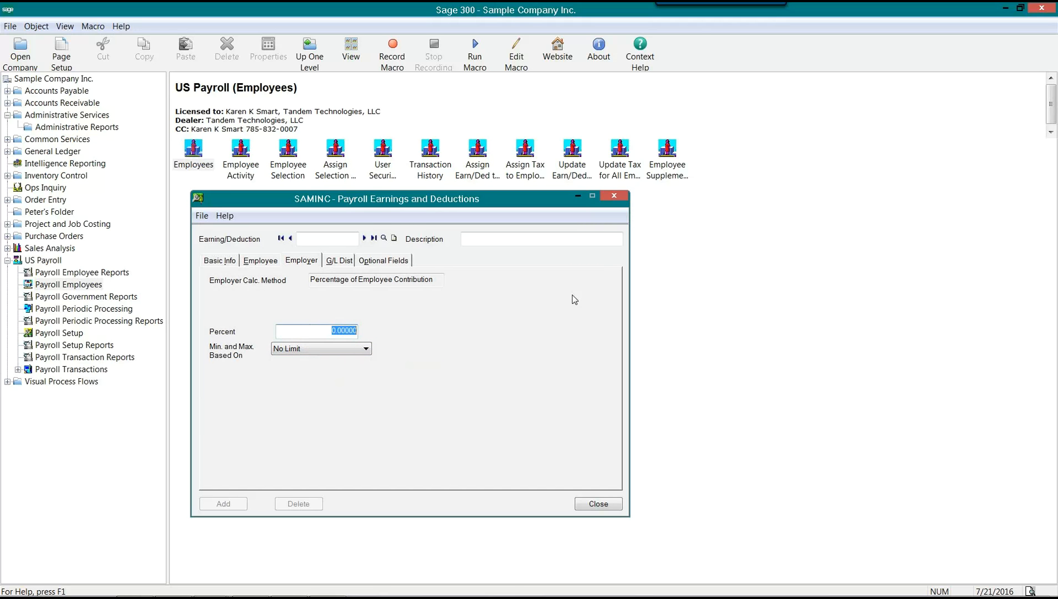
text(50)
key(Tab)
Base the employer minimum and maximum on Employee Contrib. and set the monthly minimum to 150
click(350, 353)
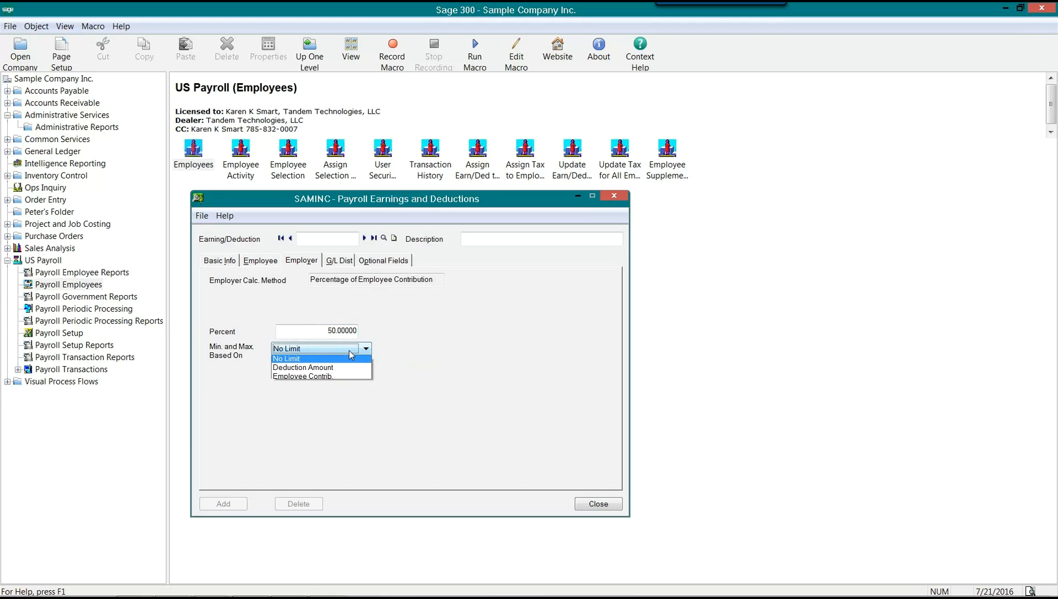
click(341, 378)
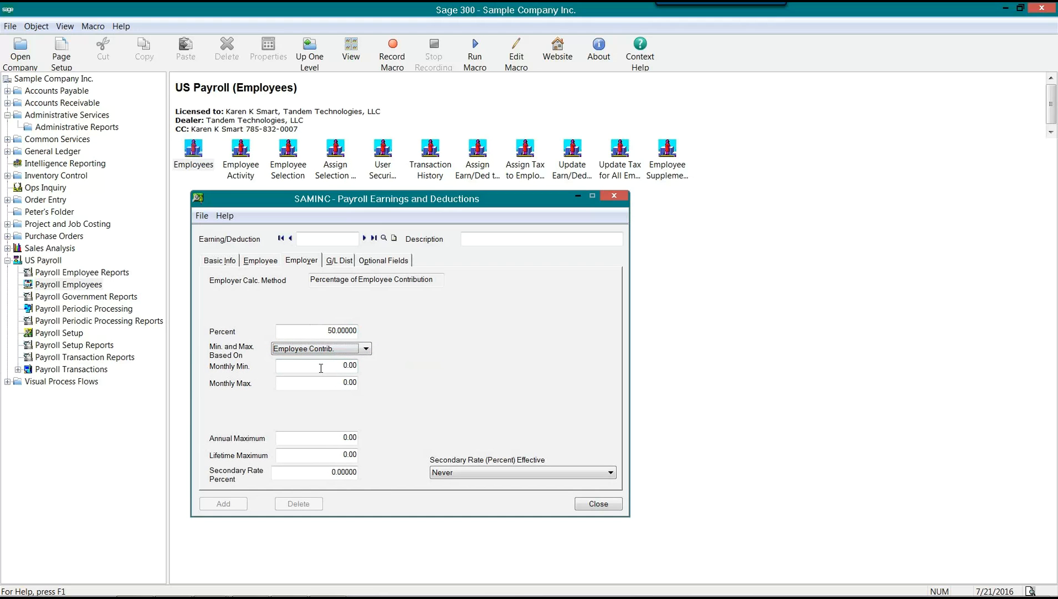
key(Tab)
text(150)
key(Tab)
key(Tab)
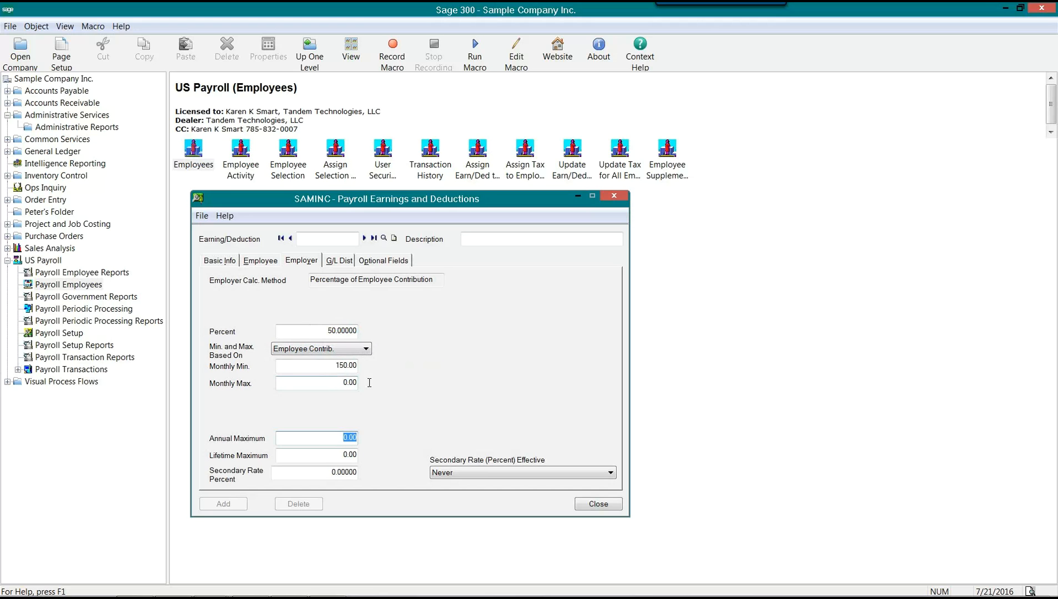
drag(340, 382, 416, 382)
drag(333, 439, 465, 441)
Try Deduction Amount as the basis for the employer minimum and maximum, and return the basis to No Limit
click(369, 349)
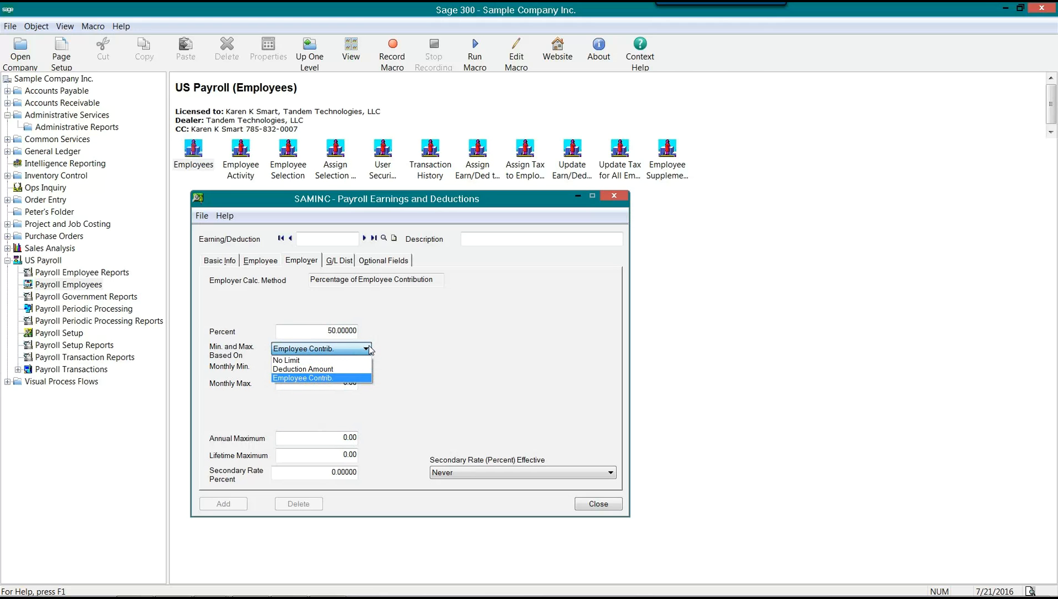
click(289, 360)
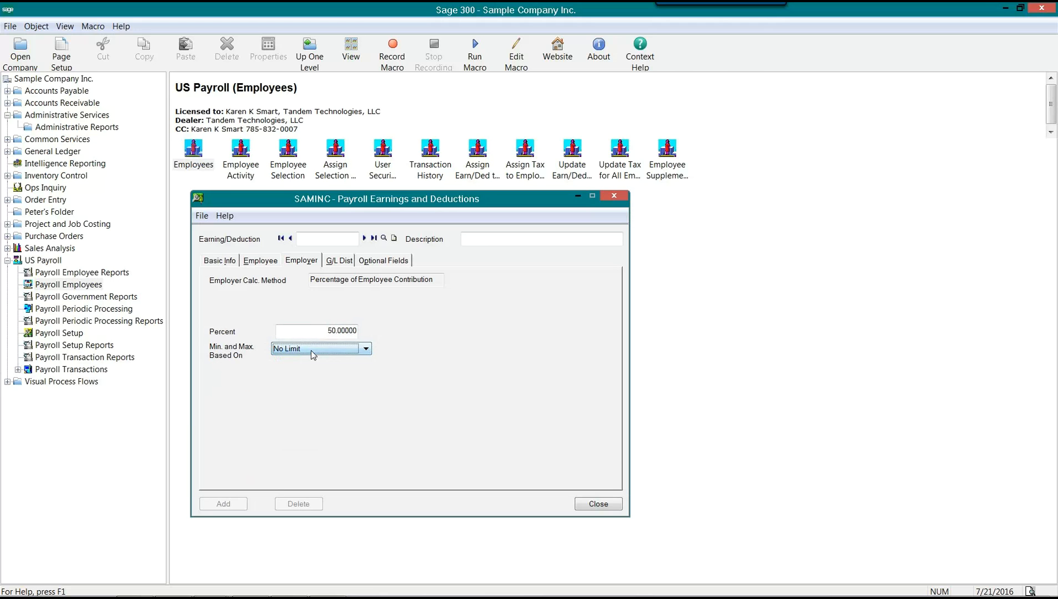
click(311, 350)
click(303, 370)
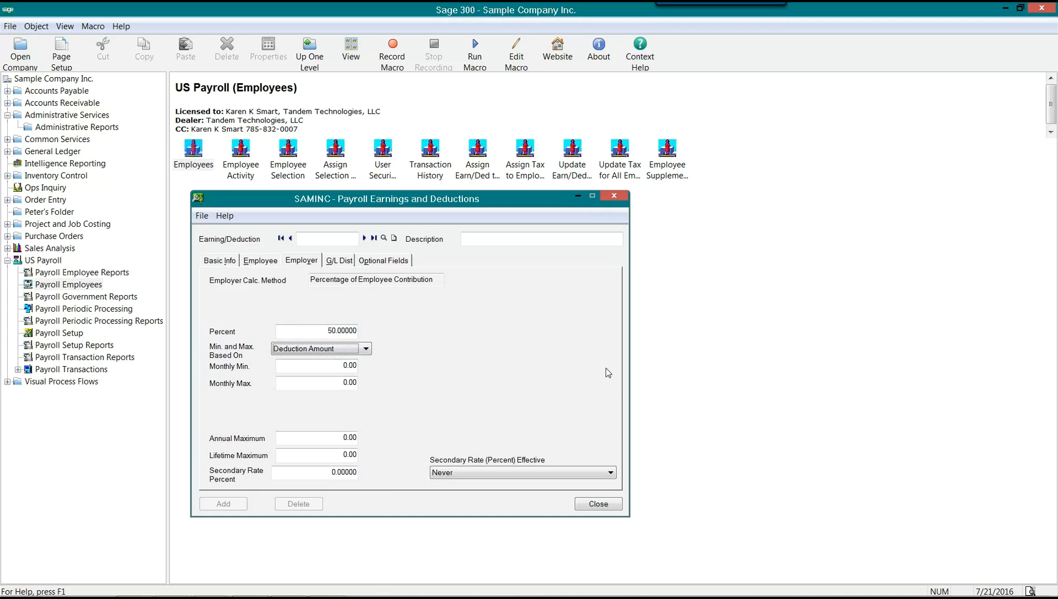
click(361, 350)
click(333, 359)
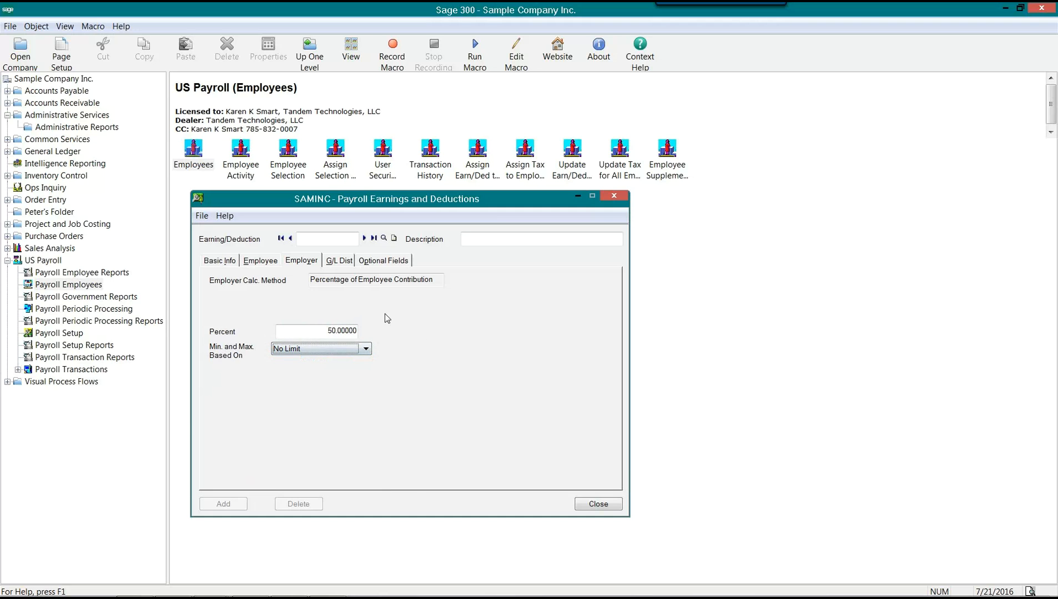
Load the existing 401K deduction record and display its G/L distribution
click(230, 262)
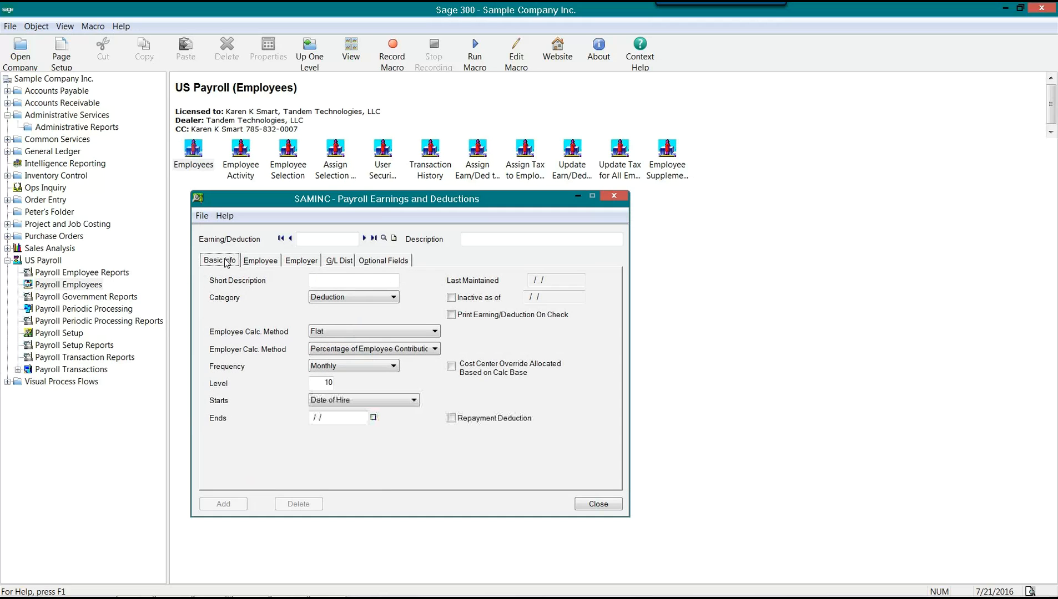
click(340, 262)
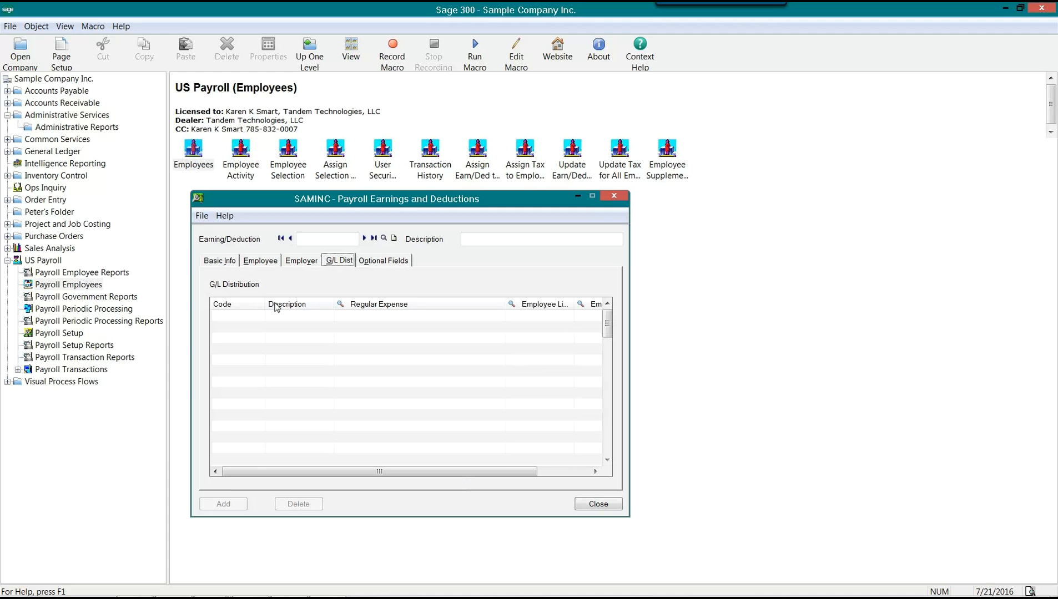
click(364, 238)
click(382, 262)
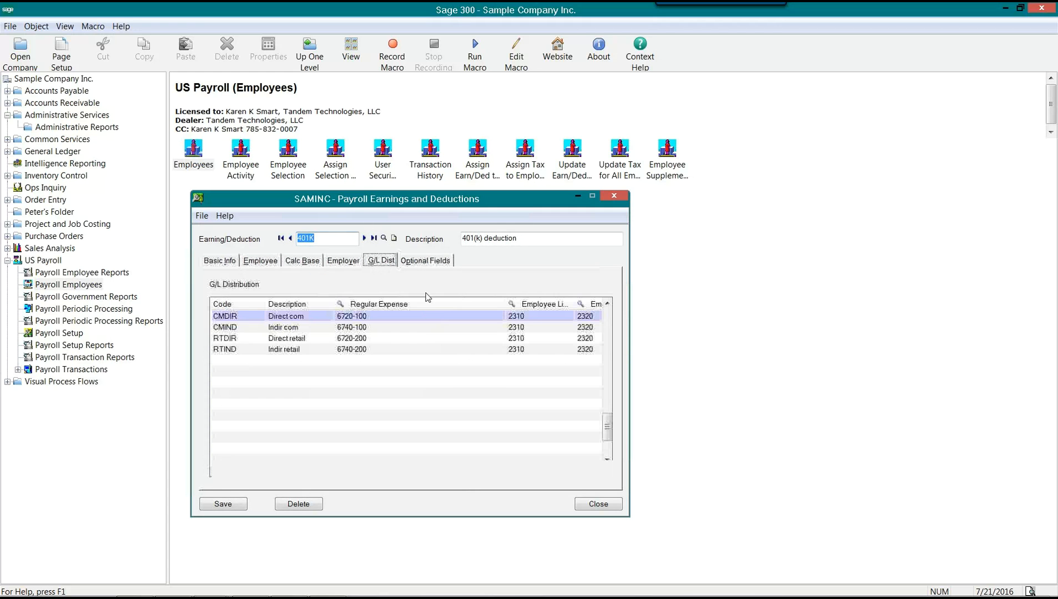
Narrow the Regular Expense column and widen the Employee Liability column so the whole G/L distribution grid fits
click(565, 472)
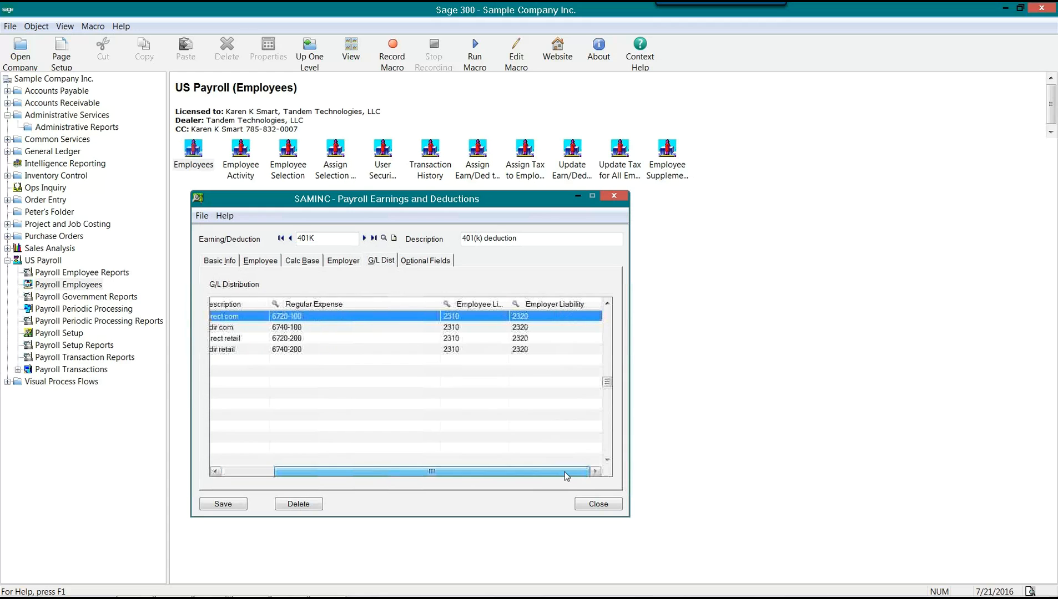
drag(435, 302, 344, 302)
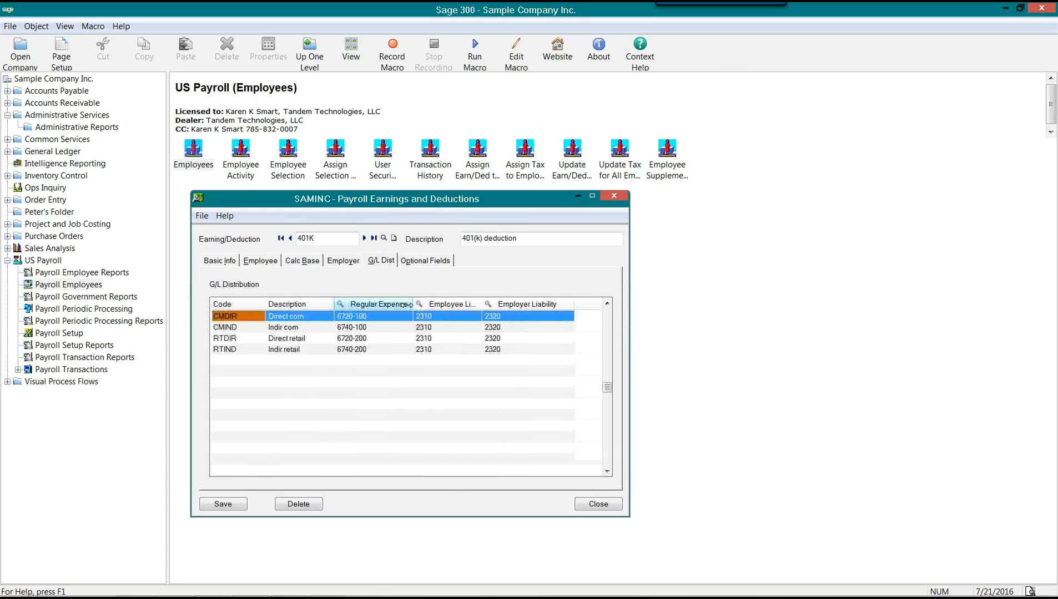
mouse_move(479, 303)
mouse_down()
mouse_move(516, 303)
mouse_move(487, 304)
mouse_up()
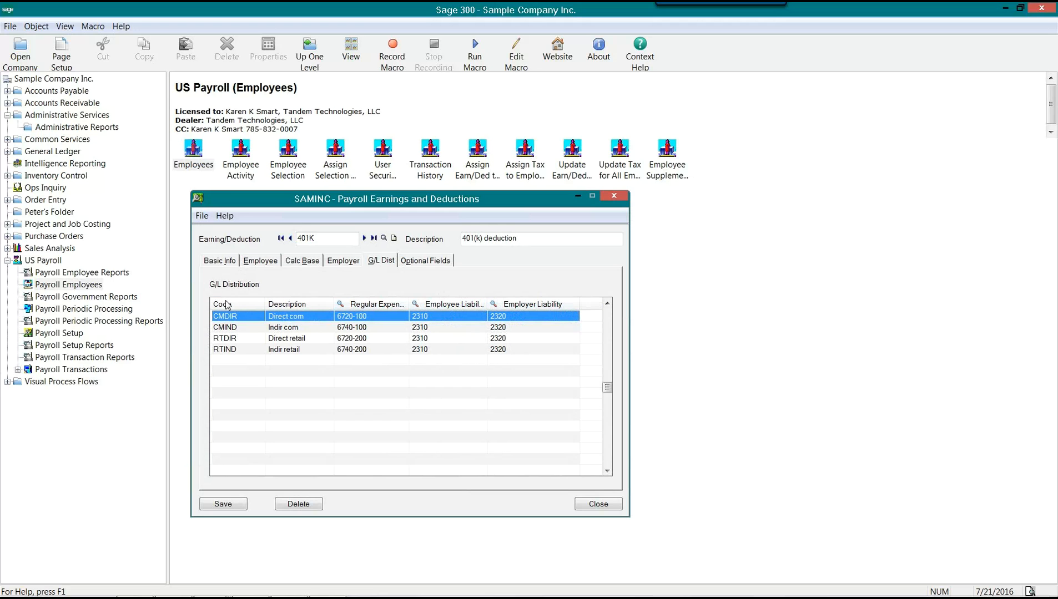
Examine the direct and indirect retail codes in the 401K G/L distribution and the deduction's basic information
click(234, 337)
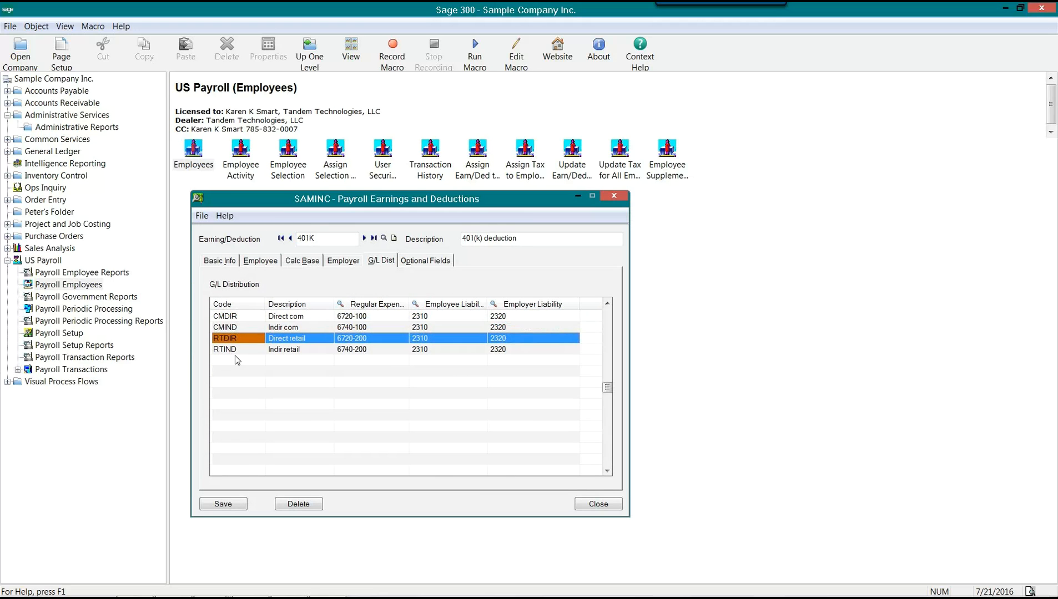
click(236, 349)
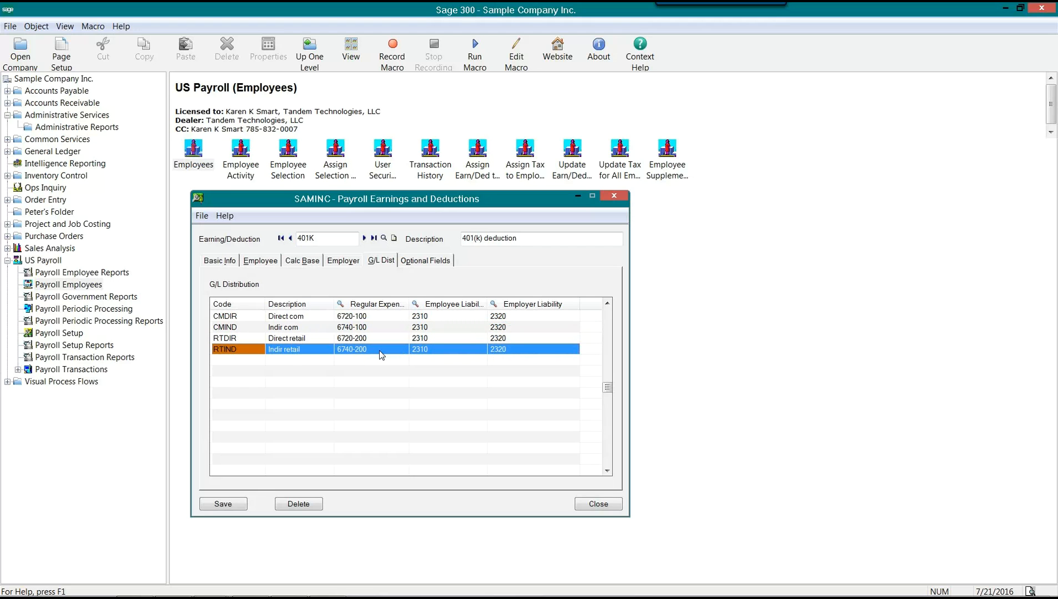
click(237, 340)
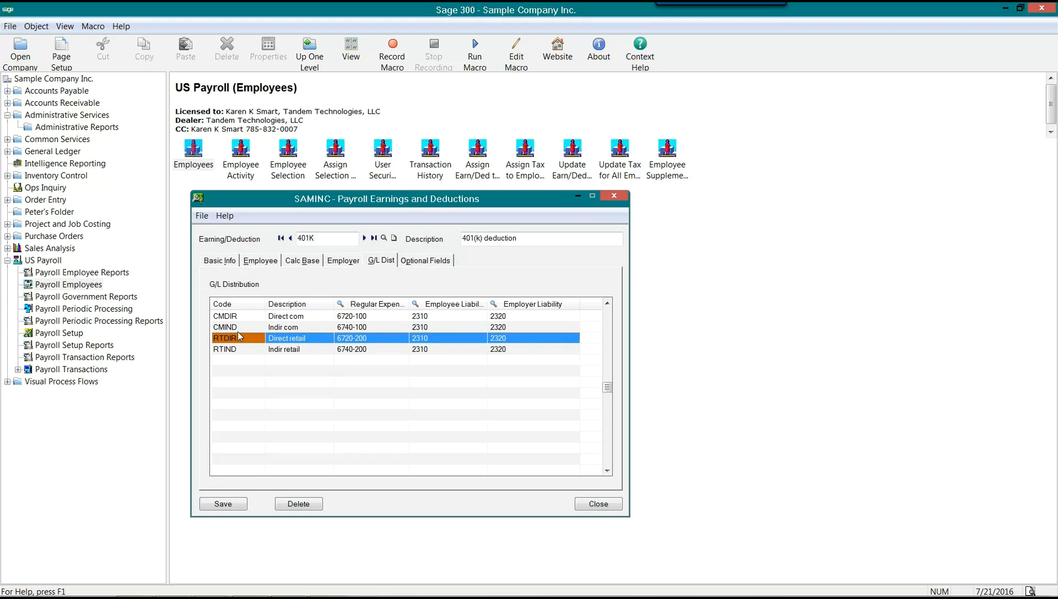
click(225, 262)
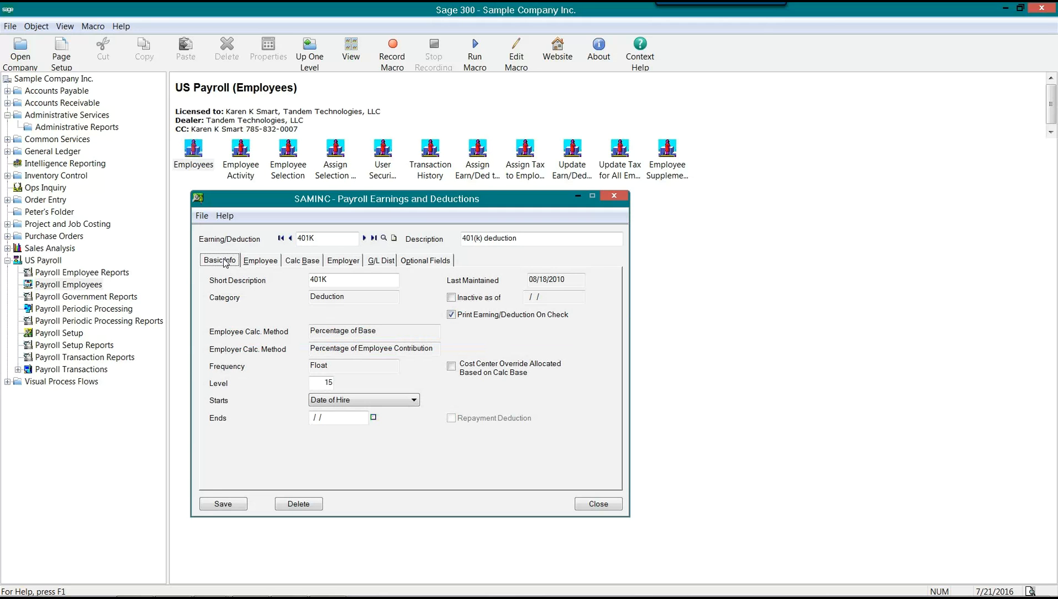
Compare the regular expense and employee liability accounts across the 401K deduction's G/L distribution codes
click(381, 260)
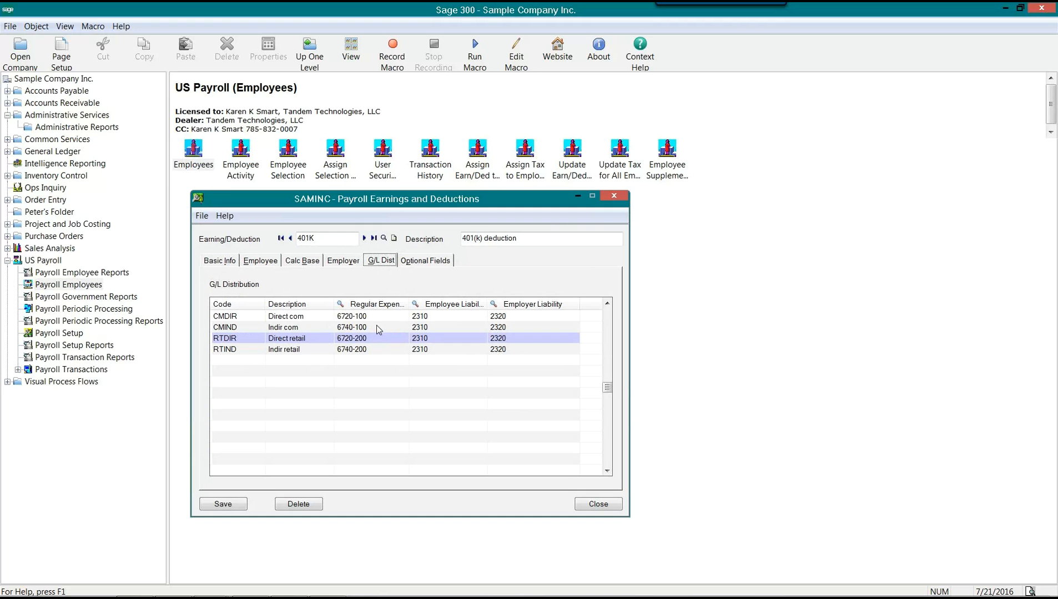
click(377, 327)
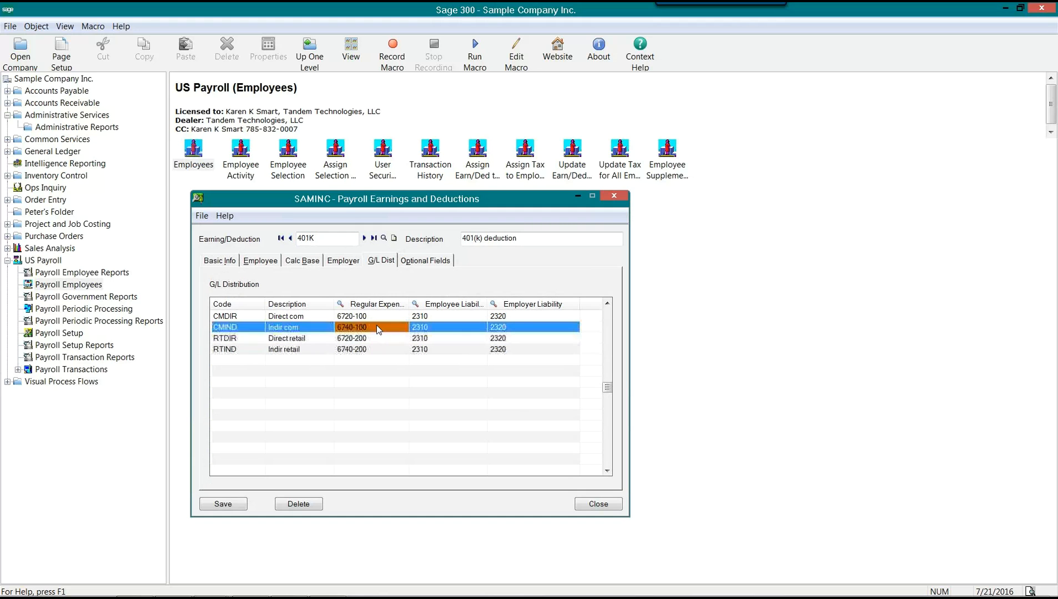
click(462, 327)
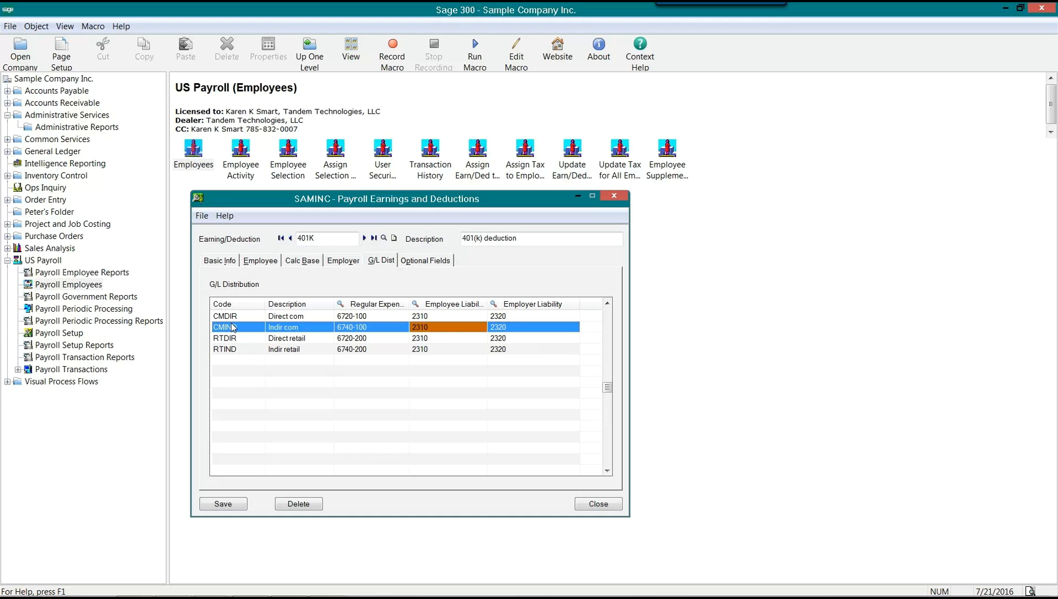
click(374, 316)
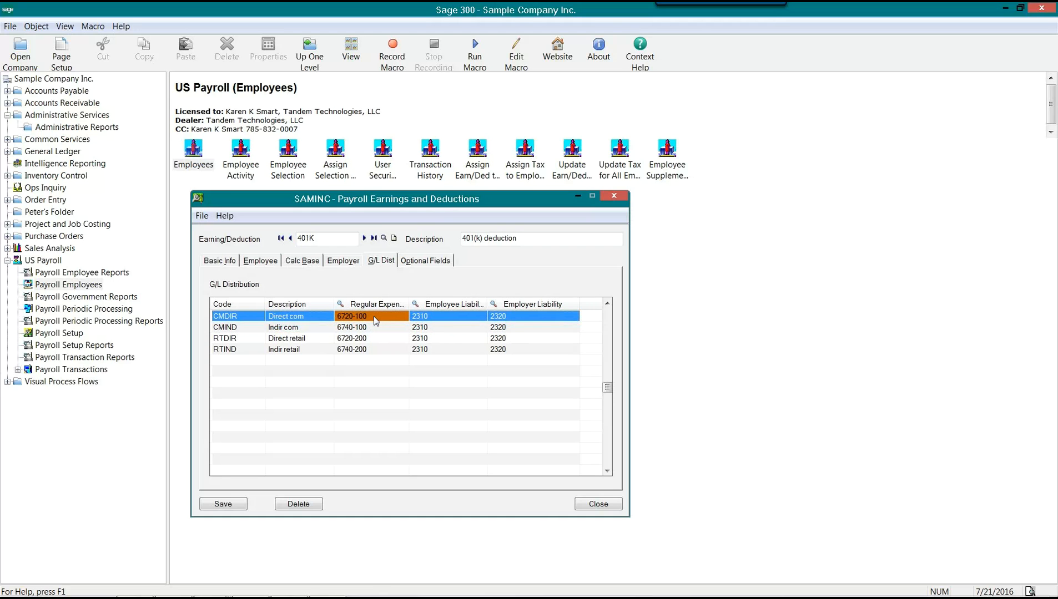
click(351, 327)
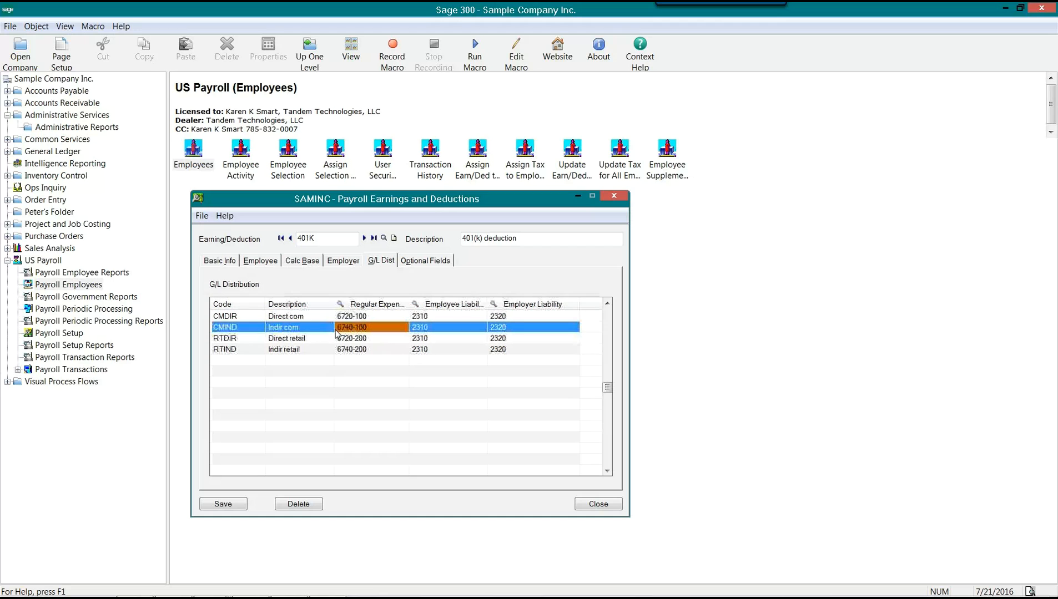
click(370, 339)
click(351, 349)
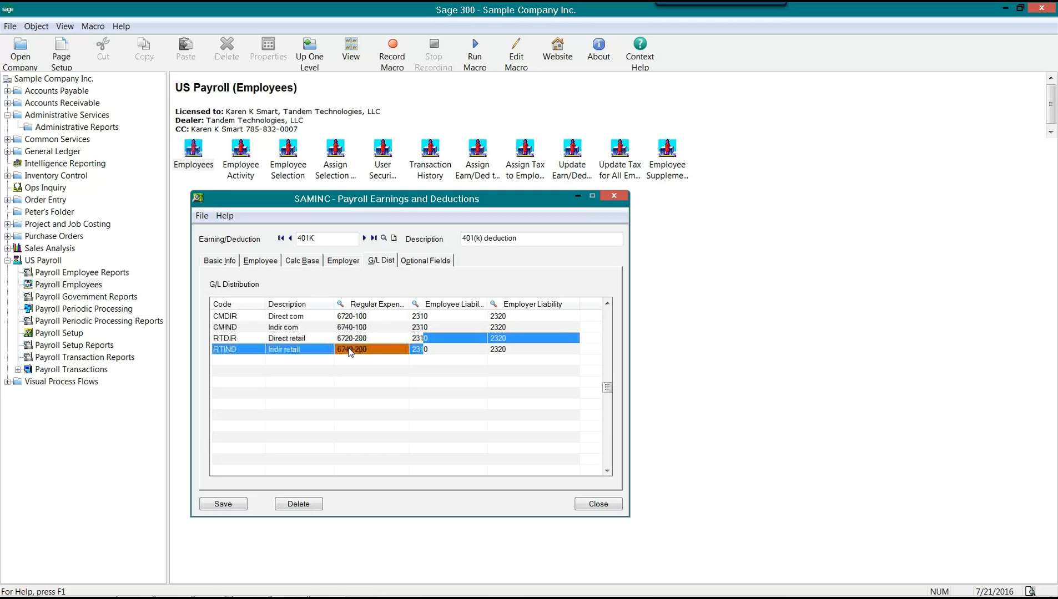
click(434, 316)
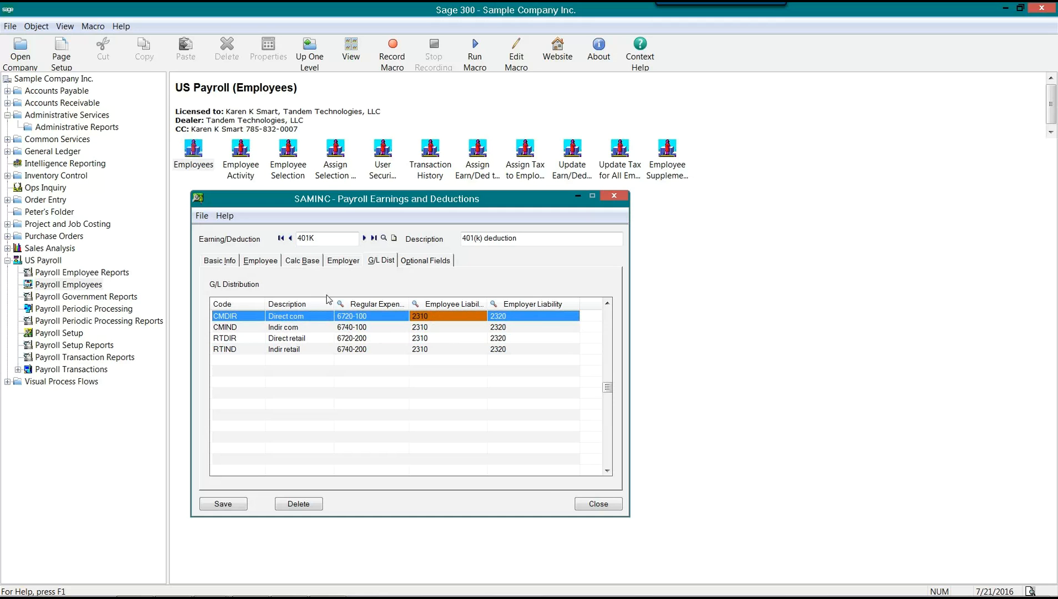
Start a blank earning/deduction record with category Deduction and employee calculation method Amount per Hour
click(228, 263)
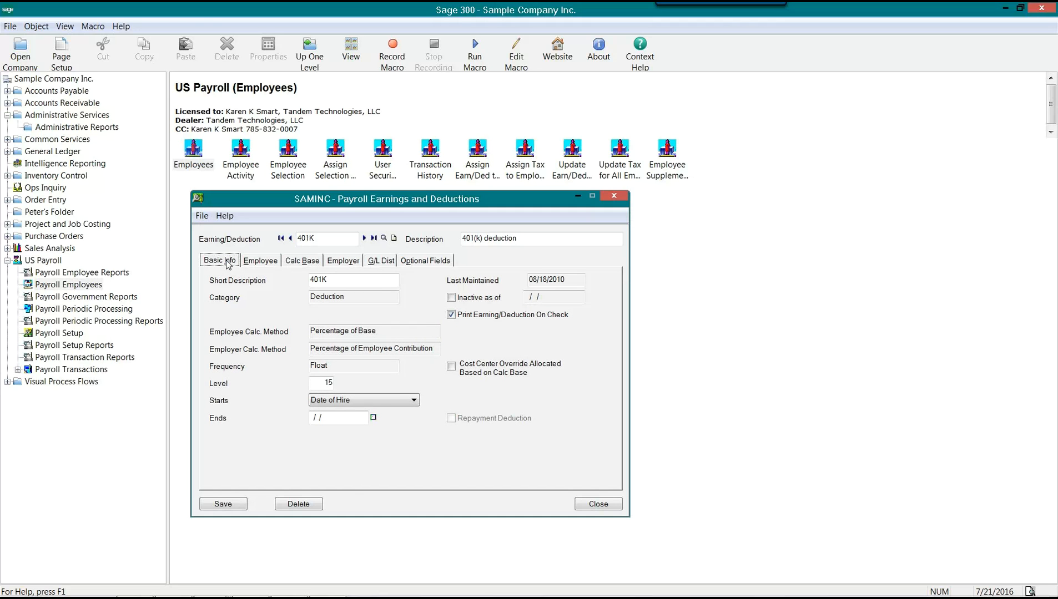
click(394, 238)
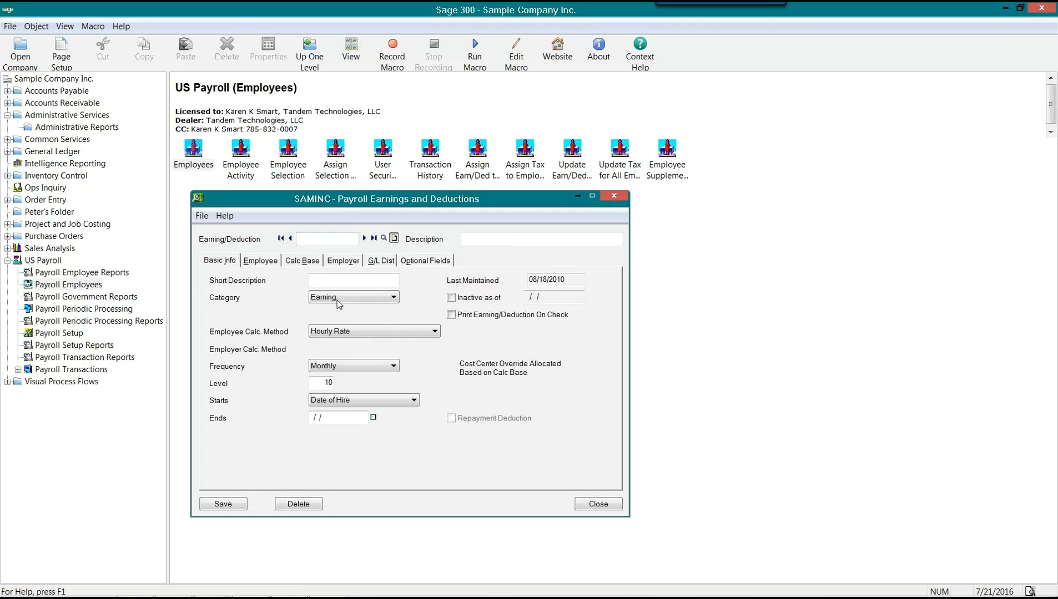
click(387, 301)
click(360, 341)
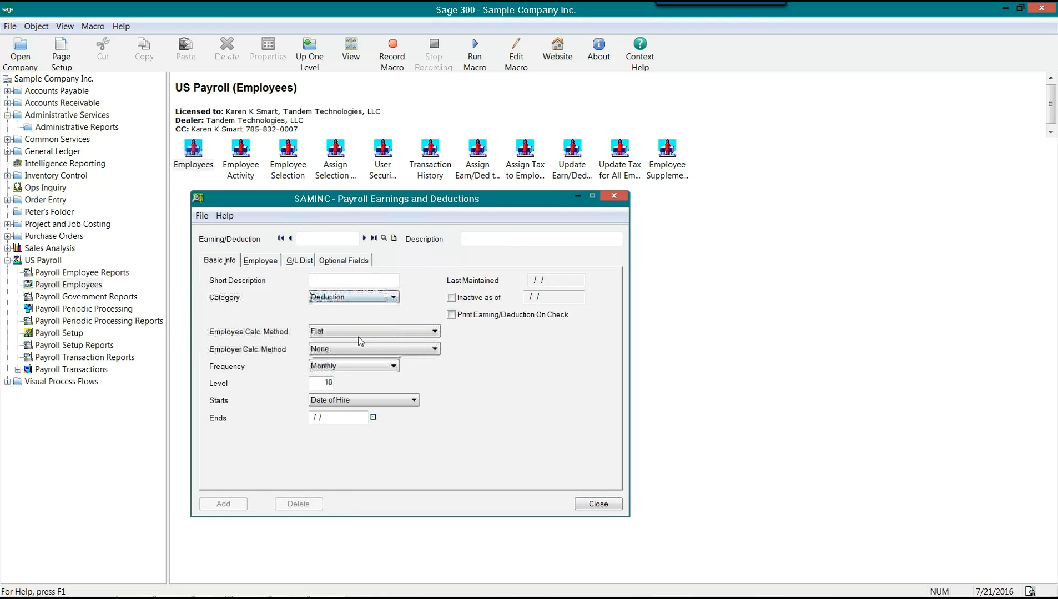
click(405, 331)
click(436, 347)
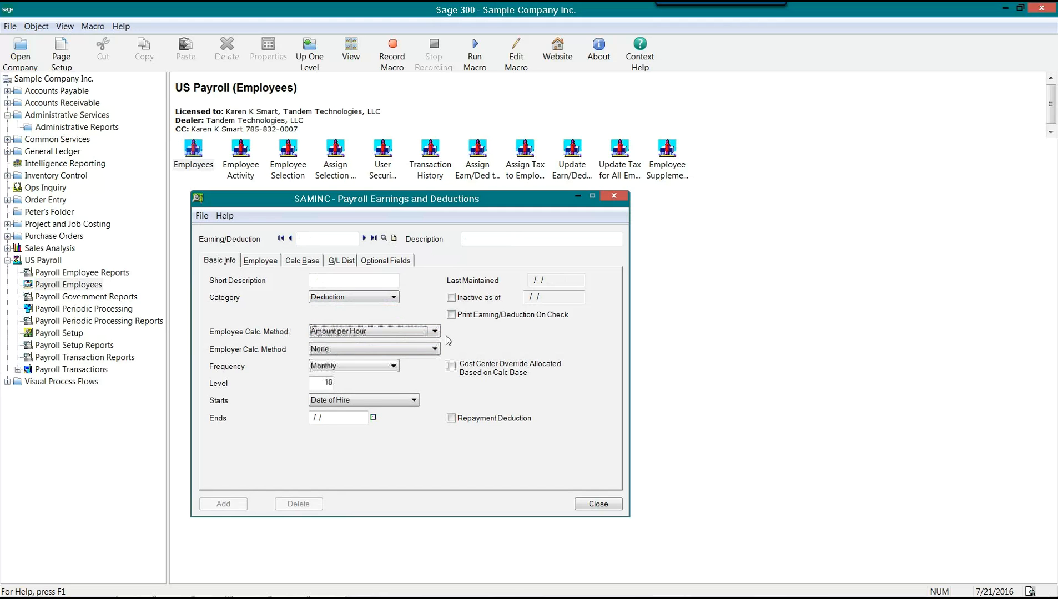
Set the employer calculation method to Amount per Hour
click(434, 349)
click(395, 378)
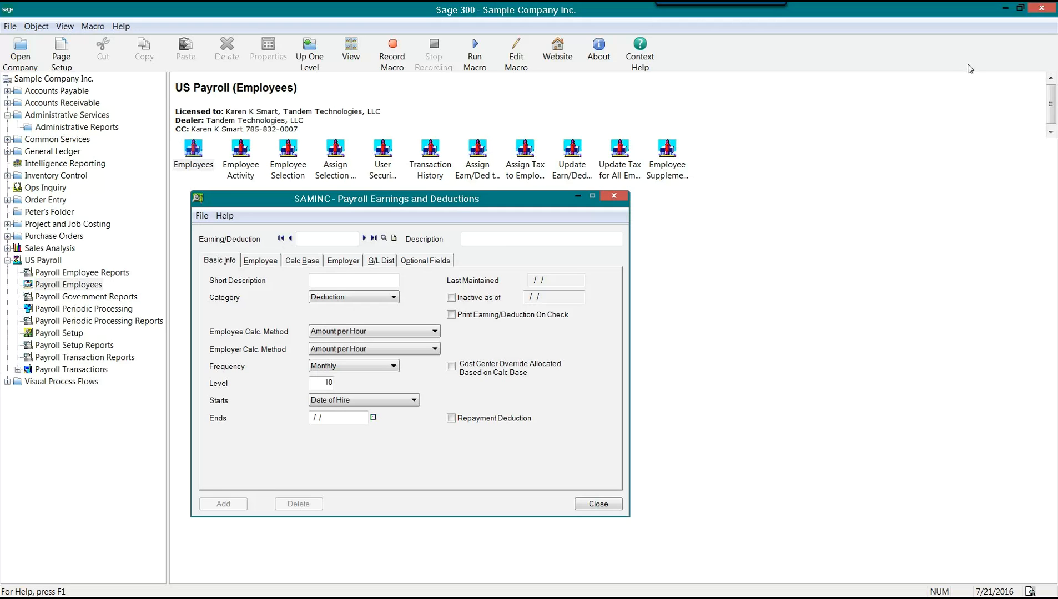
Switch the record's category to Expense Reimbursement and enable printing the earning/deduction on the check
click(343, 301)
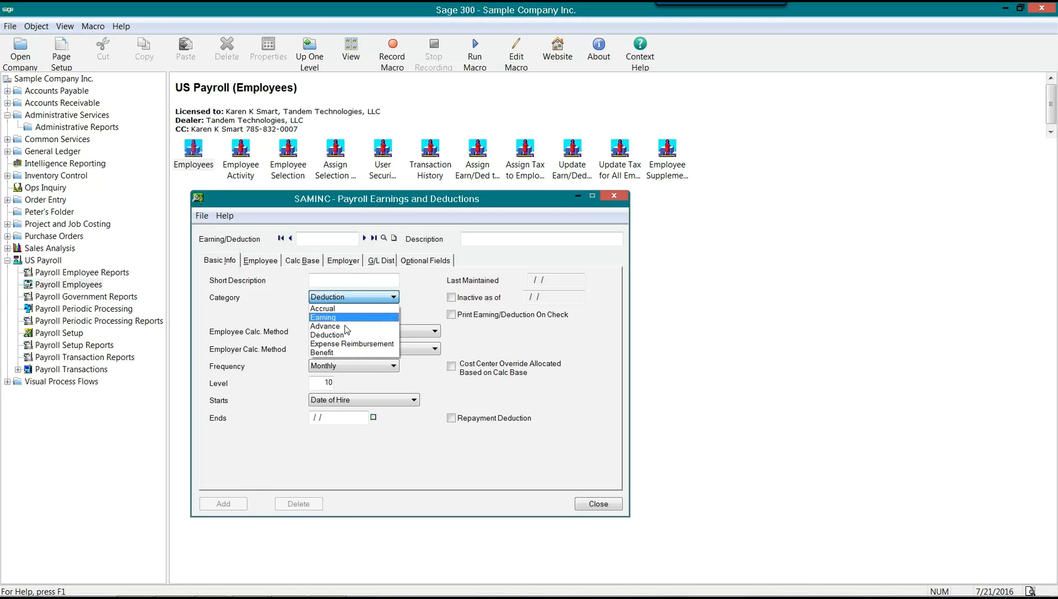
click(349, 341)
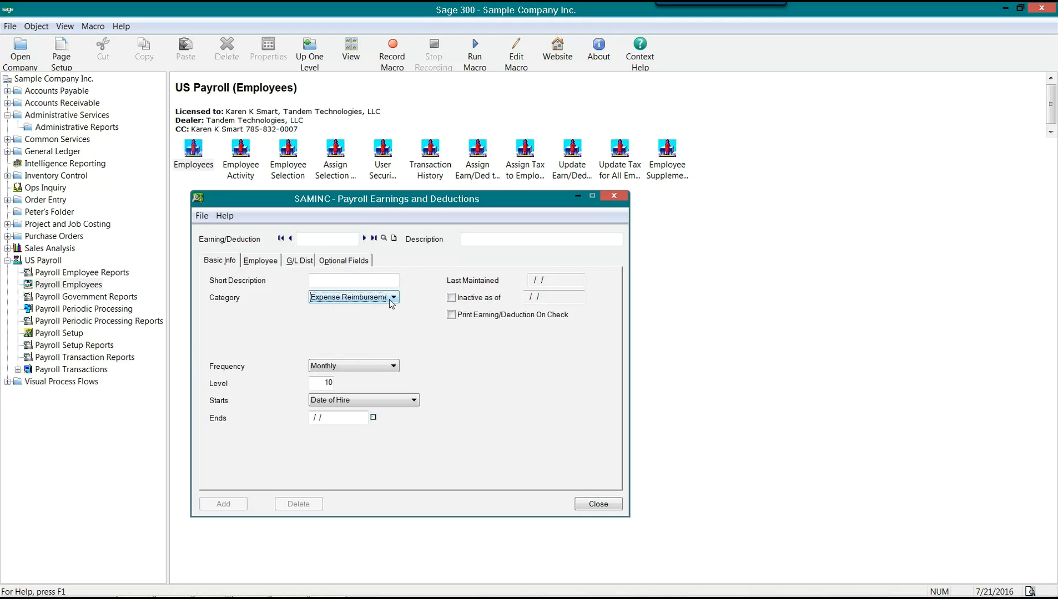
click(391, 299)
click(373, 348)
click(451, 316)
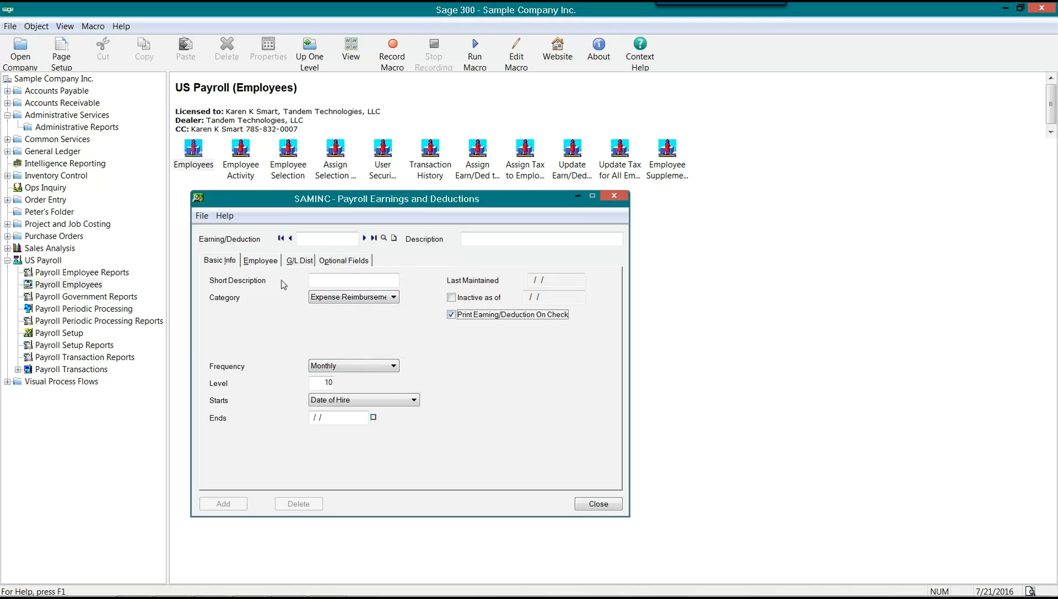
Examine the employee amount and G/L distribution settings offered for the Expense Reimbursement category
click(261, 261)
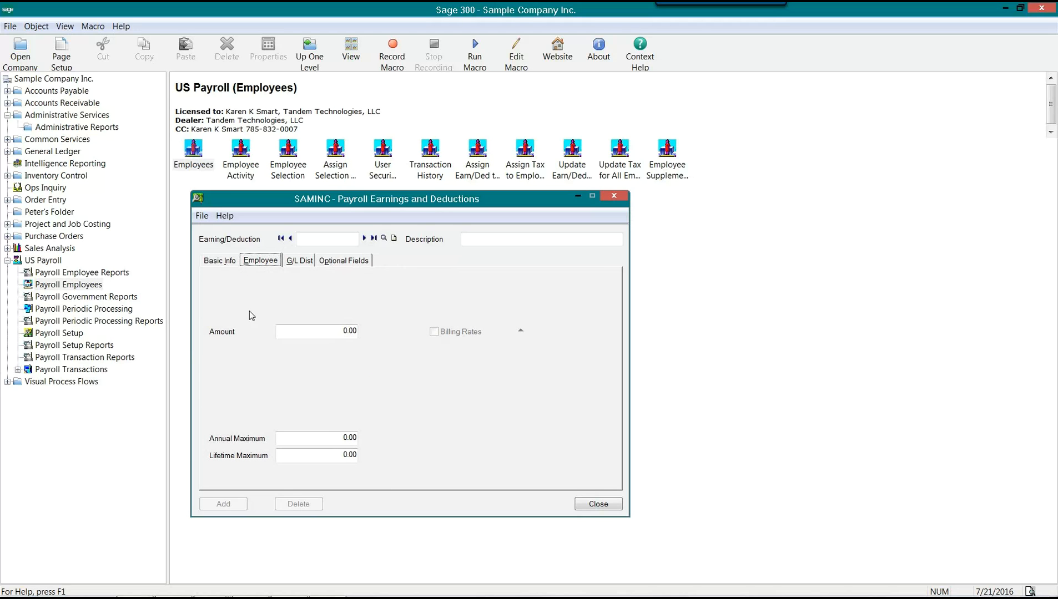
click(319, 334)
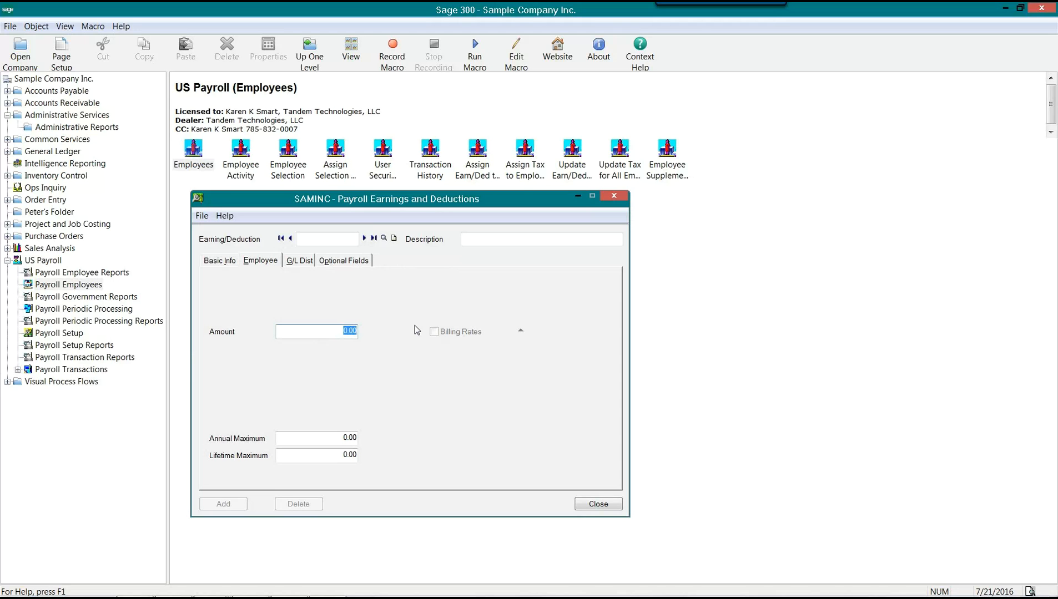
click(303, 263)
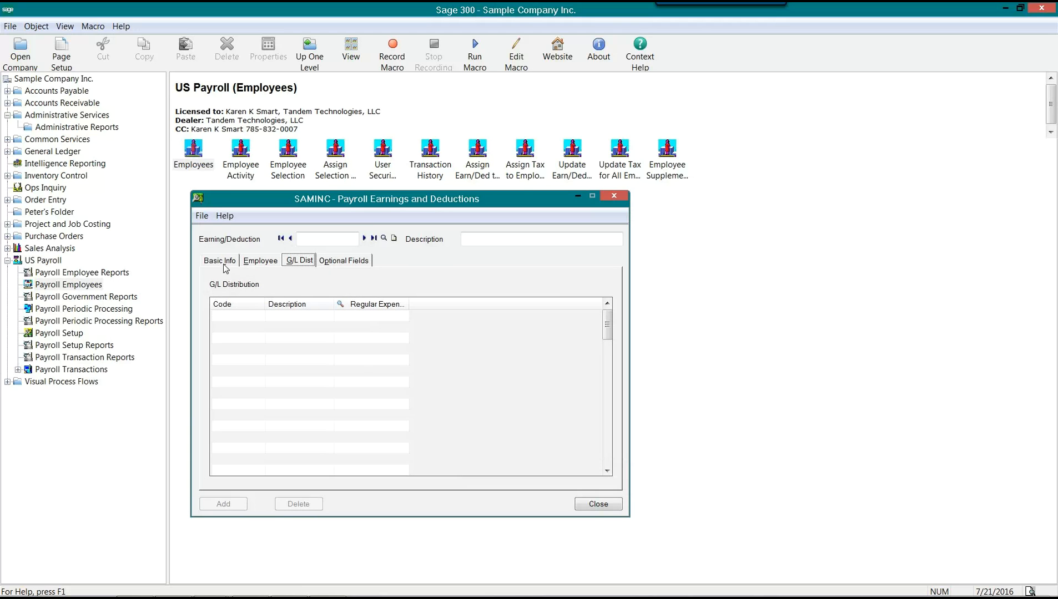
click(223, 262)
click(372, 298)
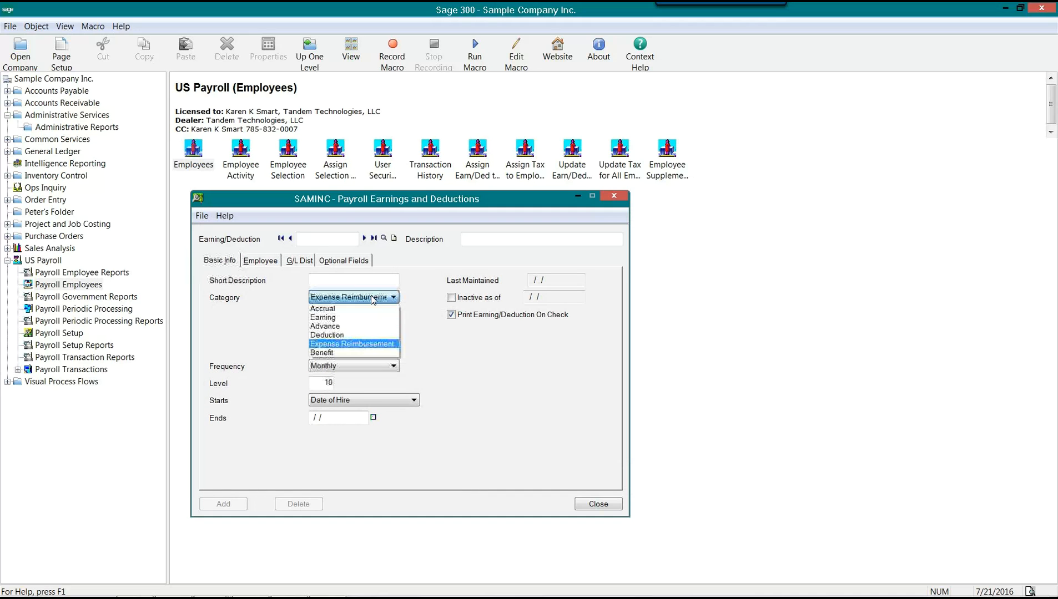
click(375, 345)
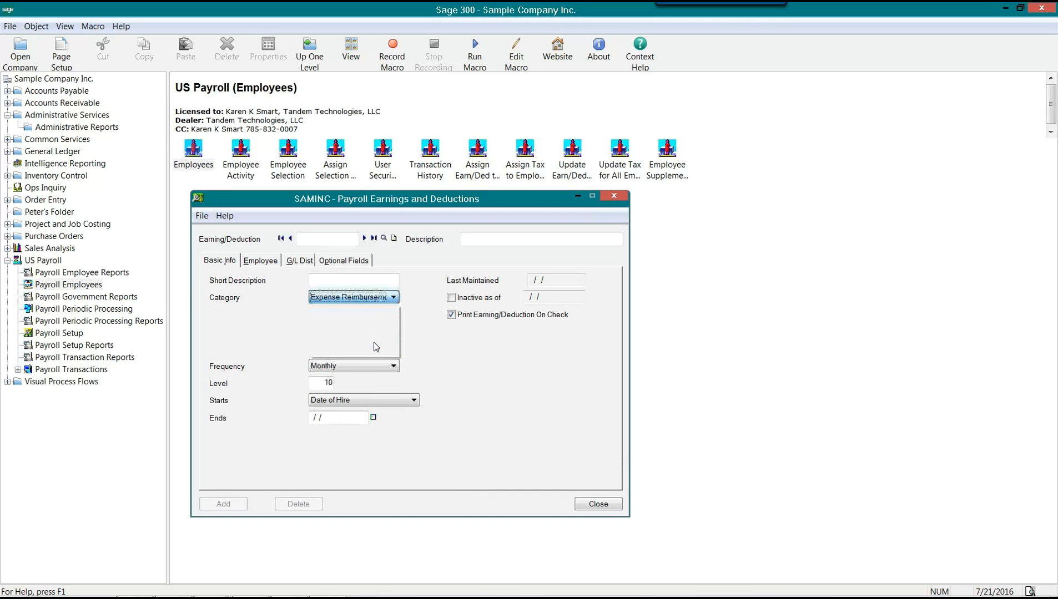
click(299, 261)
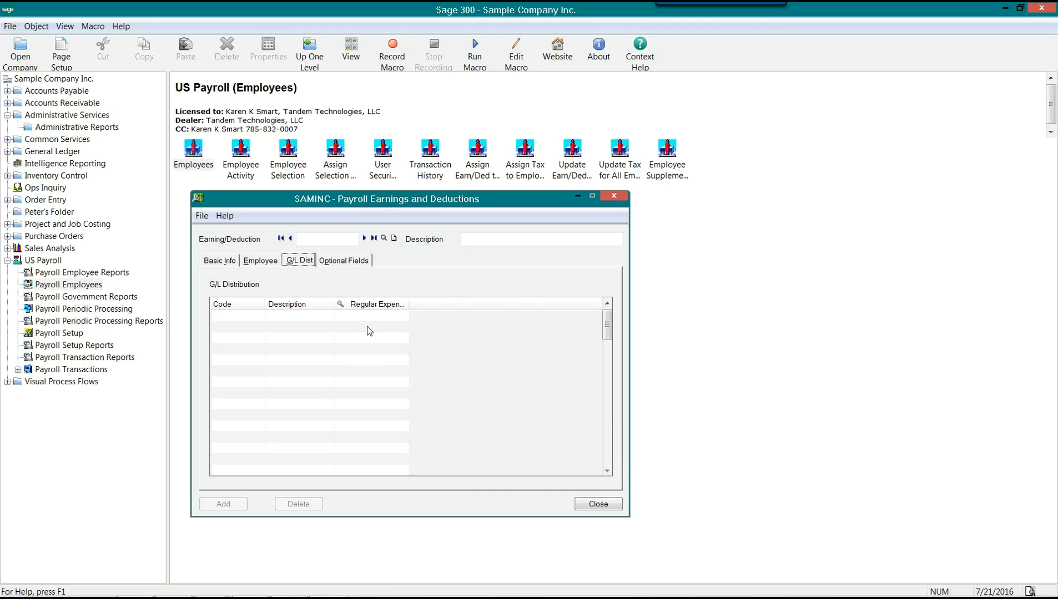
click(228, 262)
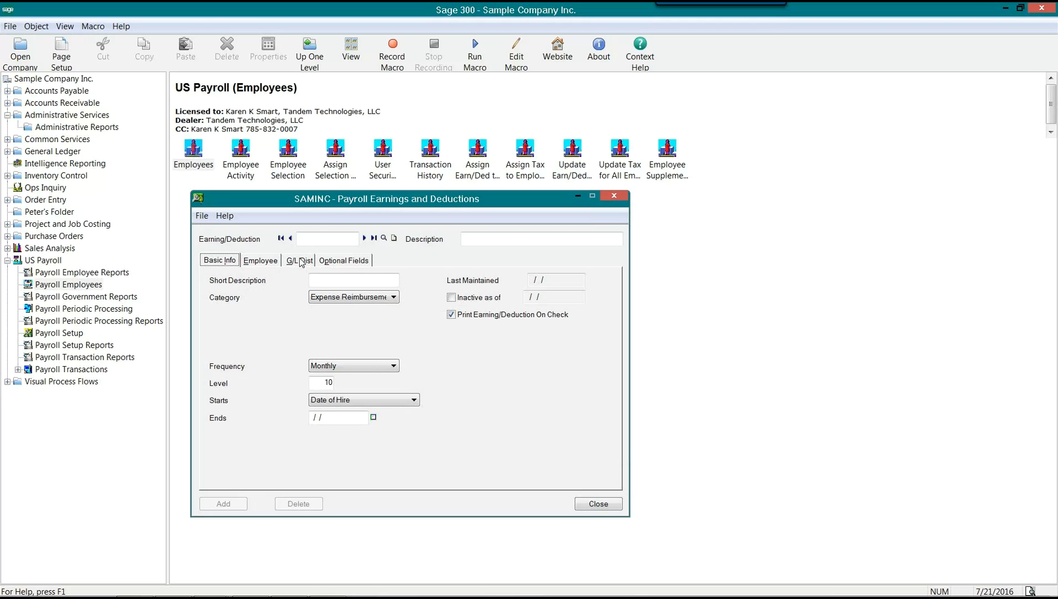
Change the category to Benefit, compare the Cash and Noncash types, and set the type to Noncash
click(382, 297)
click(345, 358)
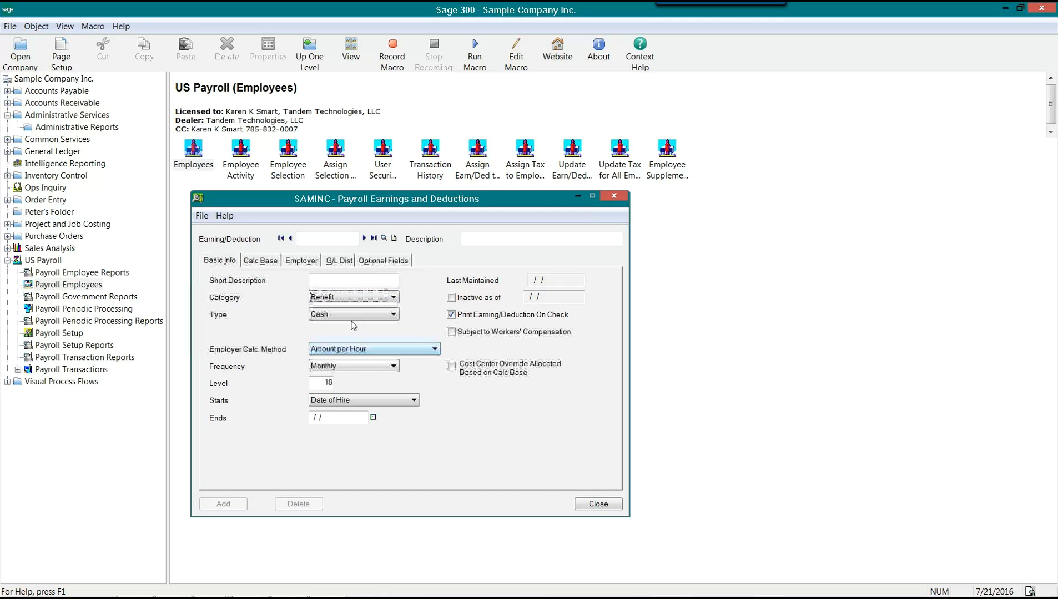
click(345, 315)
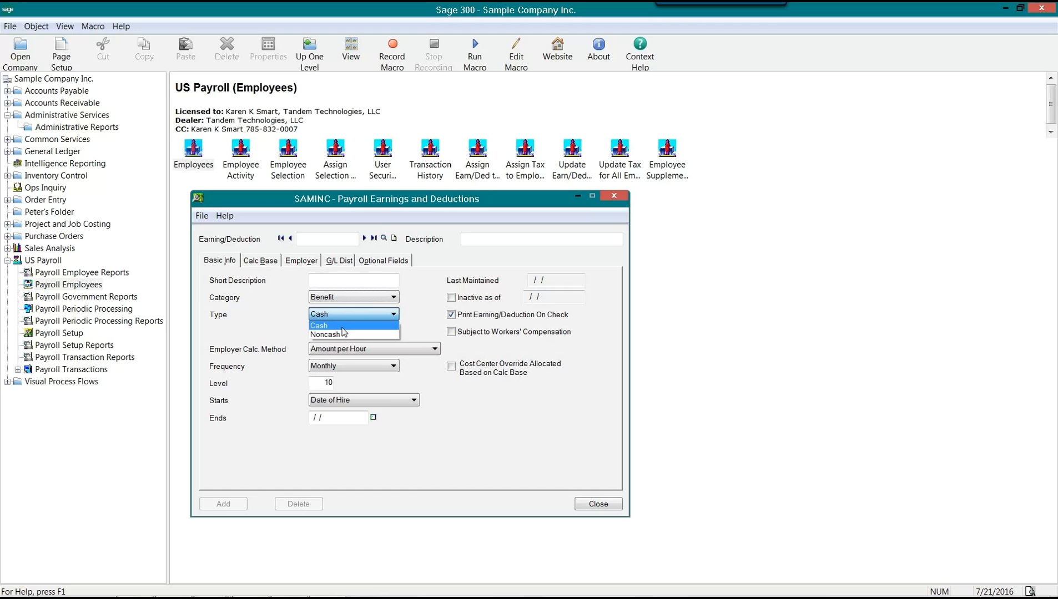
click(348, 335)
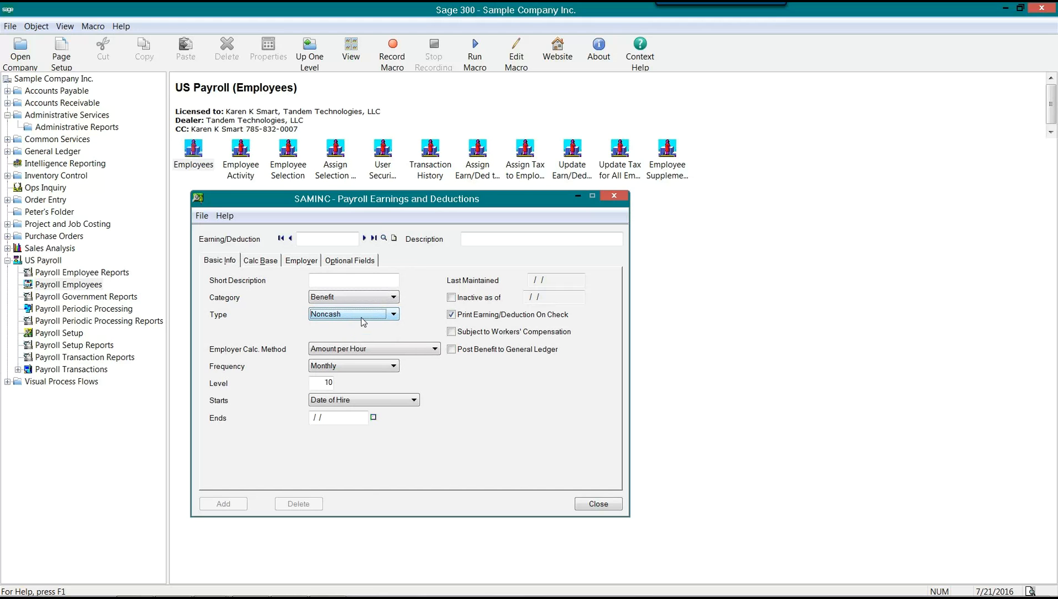
click(362, 315)
click(357, 324)
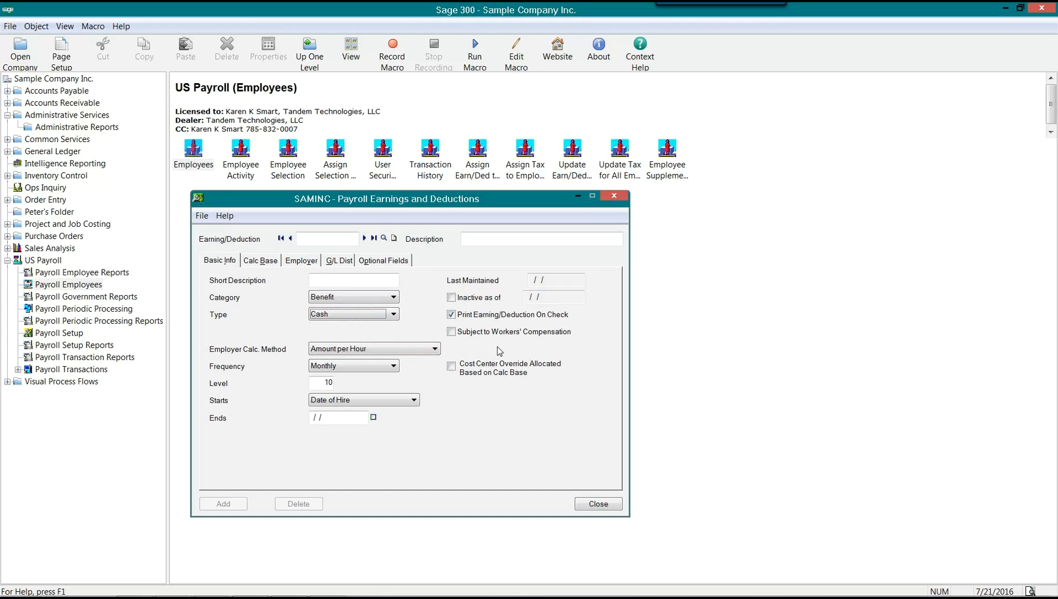
click(394, 314)
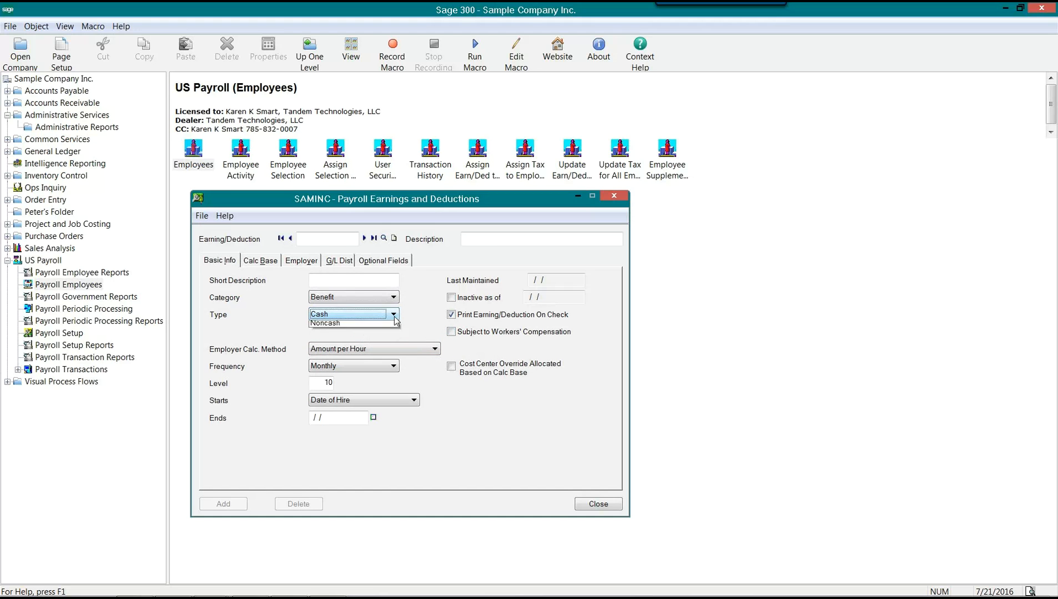
click(379, 333)
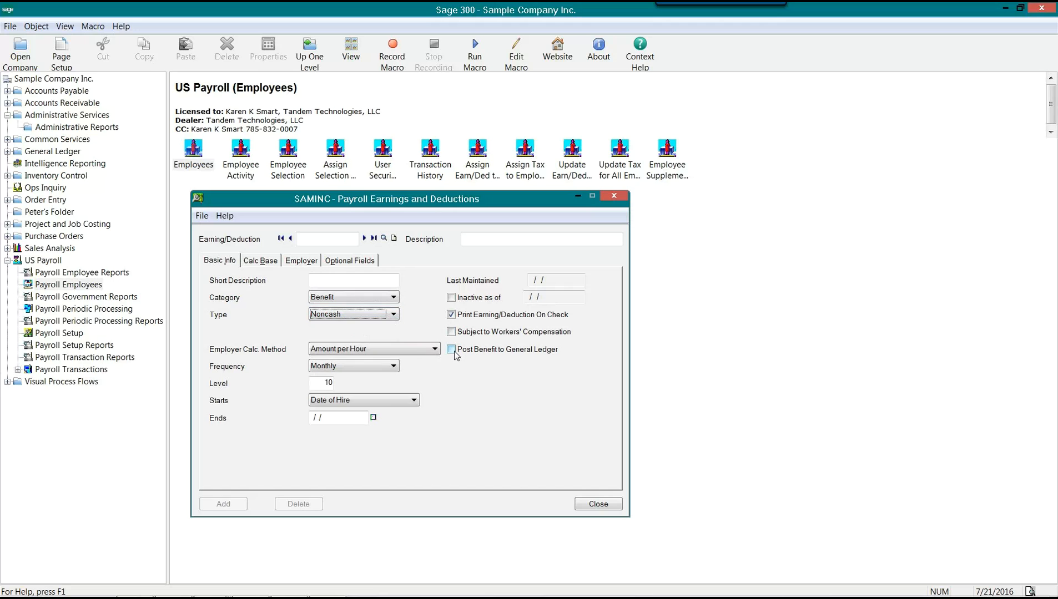
Try posting the noncash benefit to the general ledger, view its G/L distribution grid, and turn the posting option off again
click(456, 352)
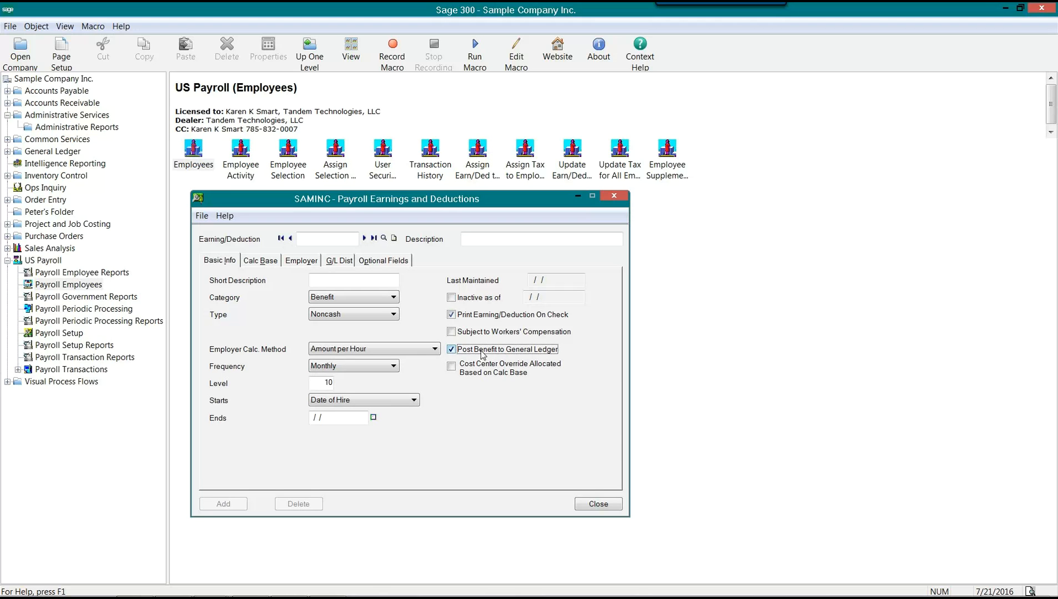
click(451, 349)
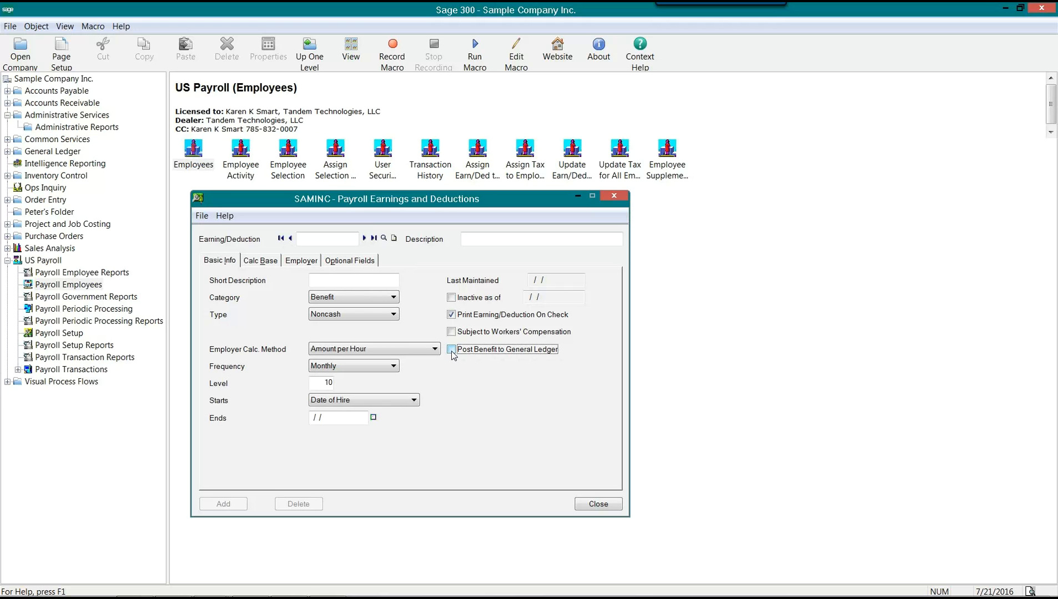
click(452, 352)
click(340, 261)
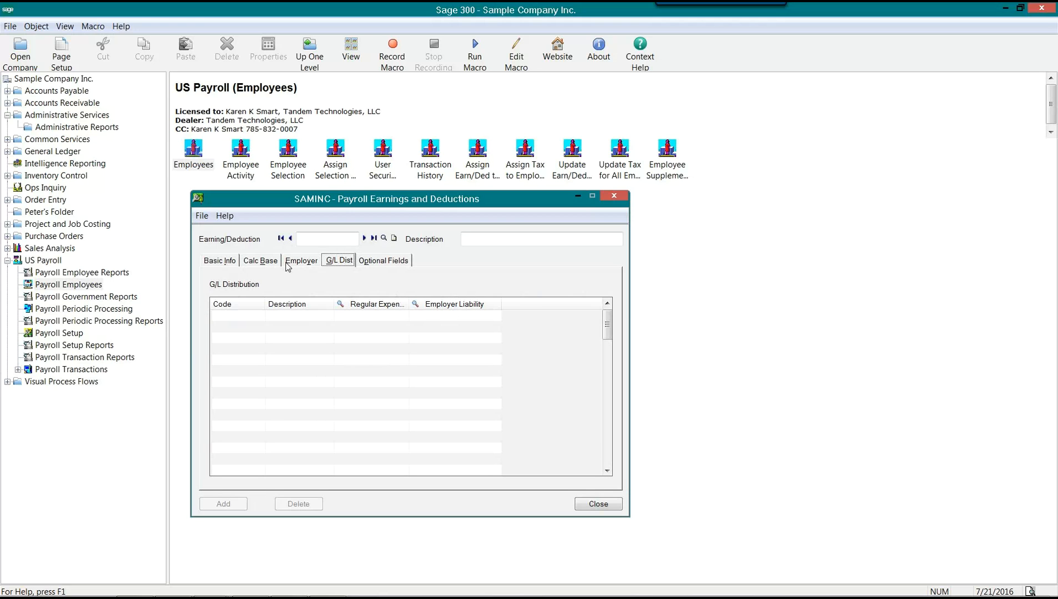
click(228, 260)
click(452, 350)
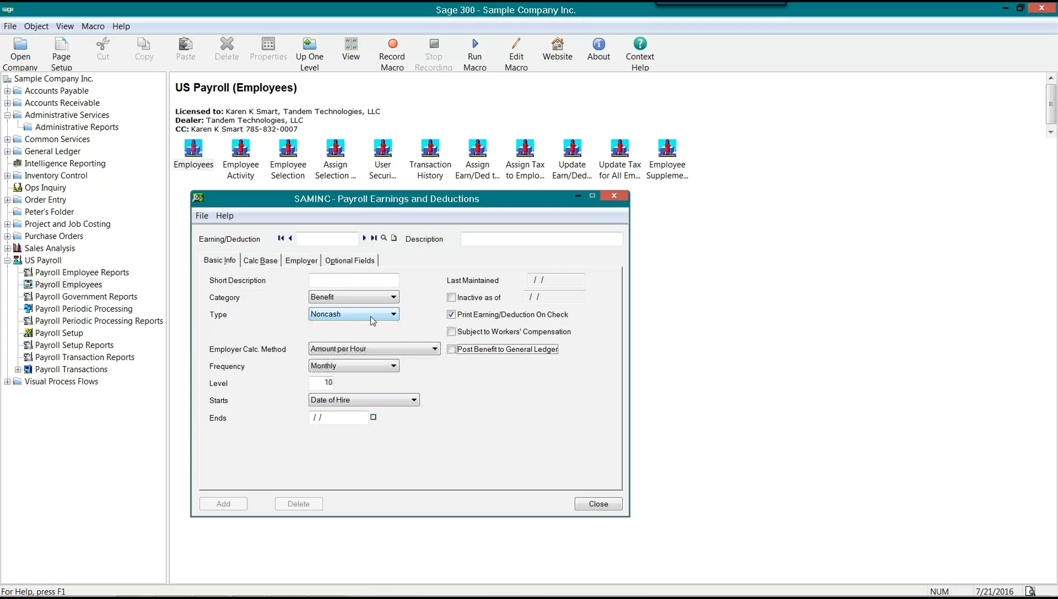
Review the employer calculation methods and frequencies available for the noncash benefit
click(405, 348)
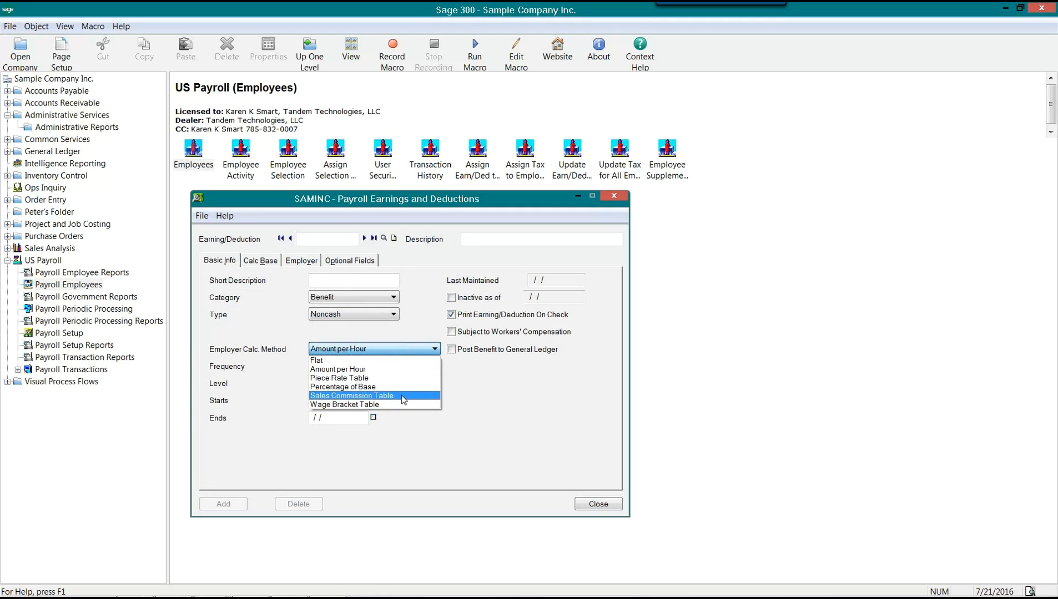
click(402, 331)
click(392, 367)
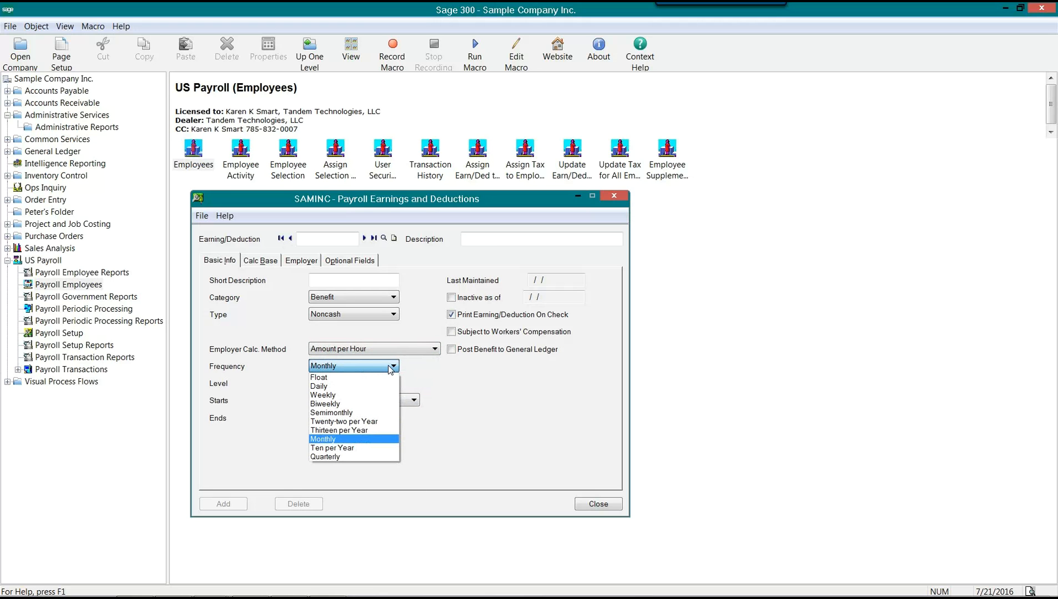
click(416, 377)
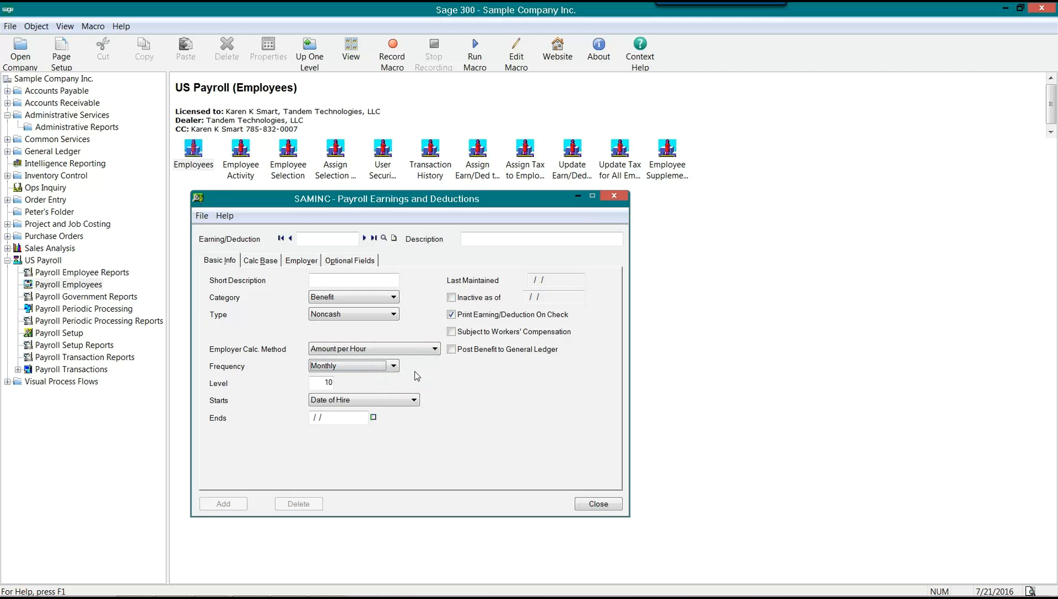
click(394, 367)
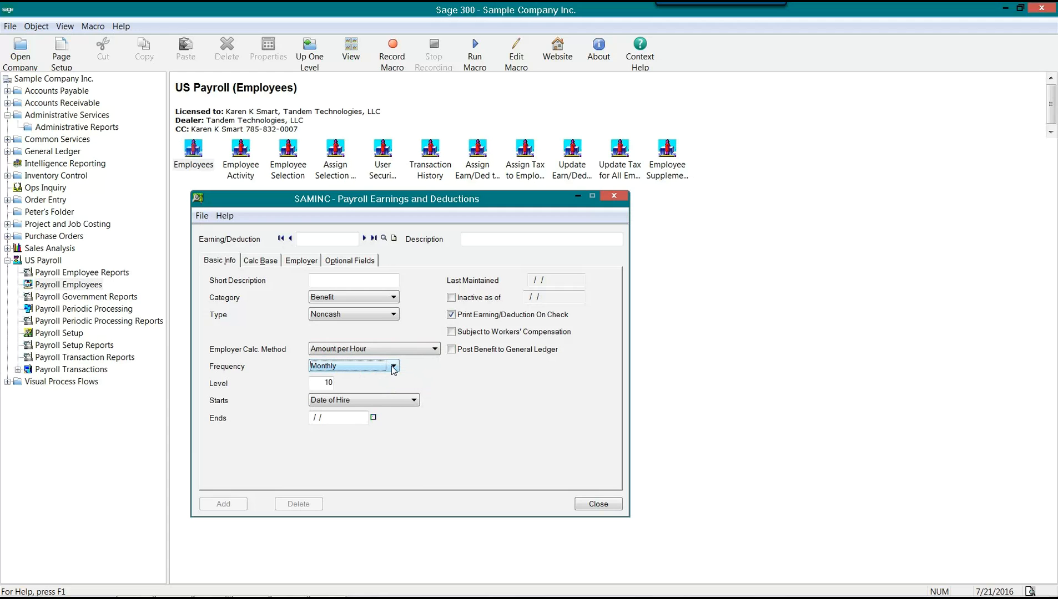
In Calculate Payroll, try paying biweekly employees with monthly earnings/deductions included, and close without processing
click(63, 370)
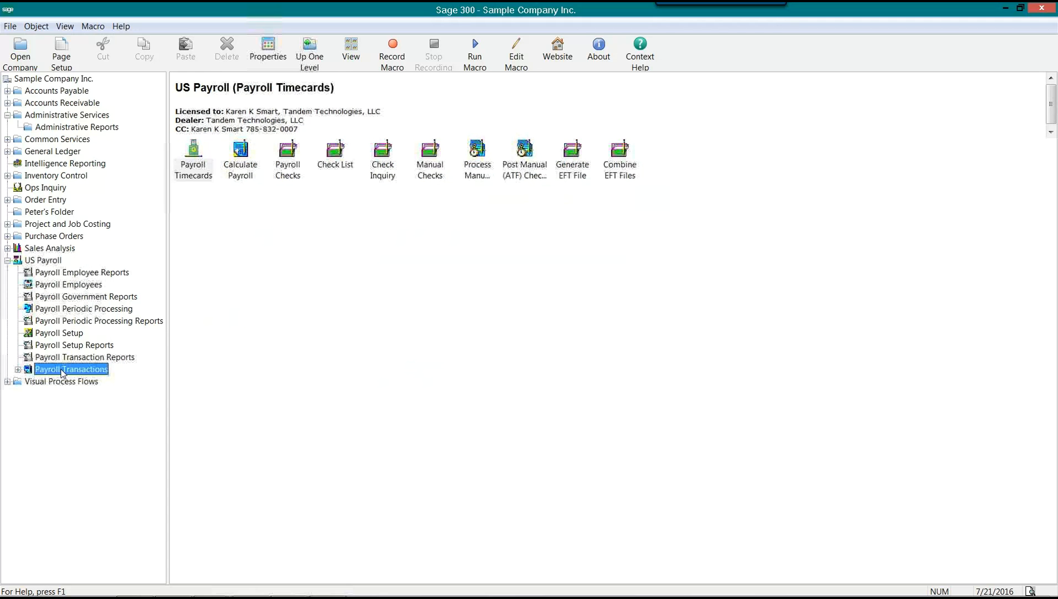
double_click(243, 172)
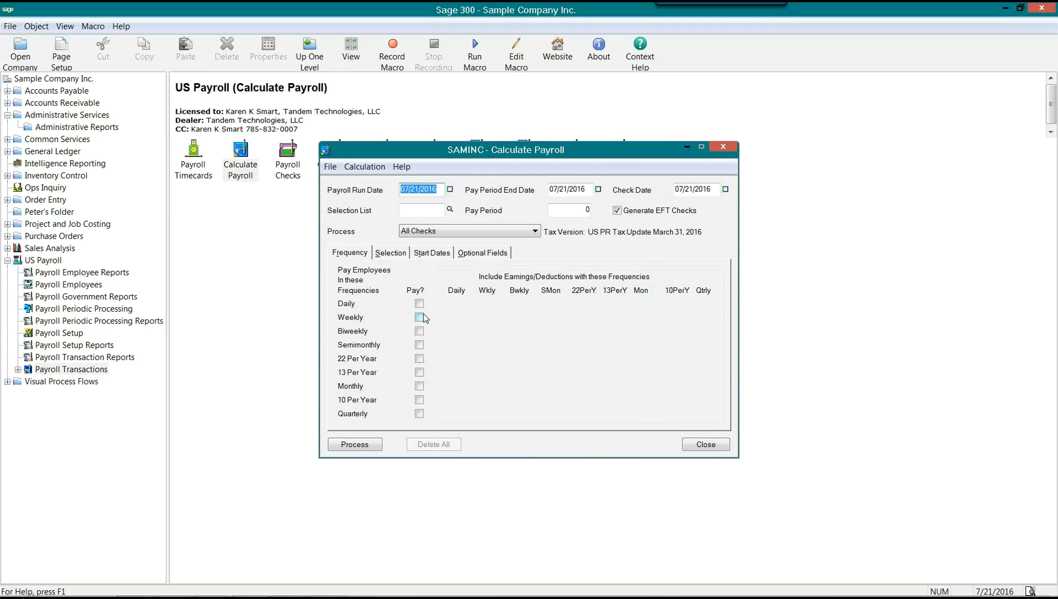
click(419, 331)
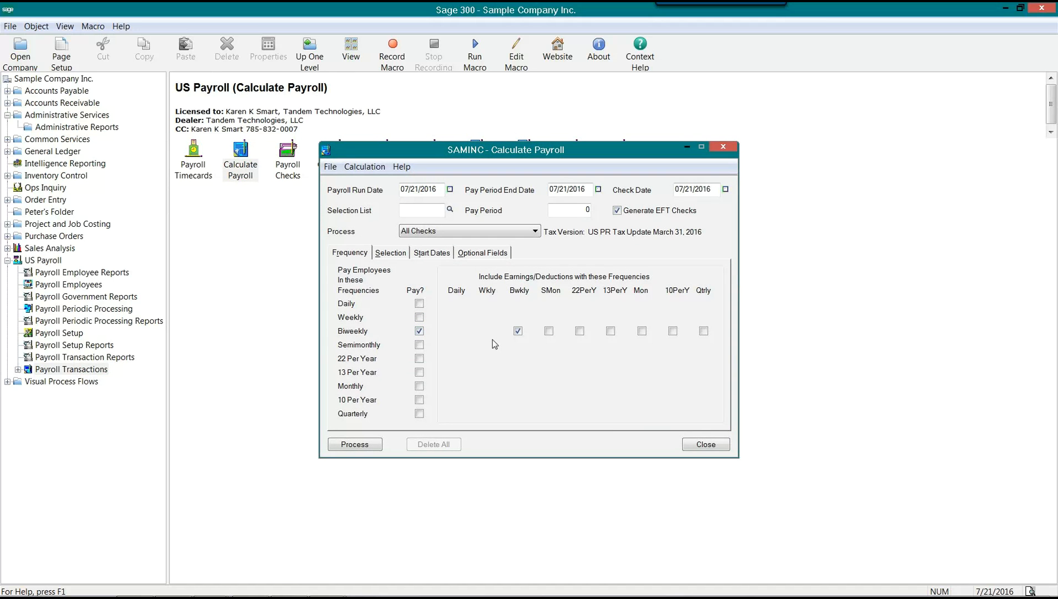
click(643, 331)
click(643, 332)
click(642, 332)
click(716, 447)
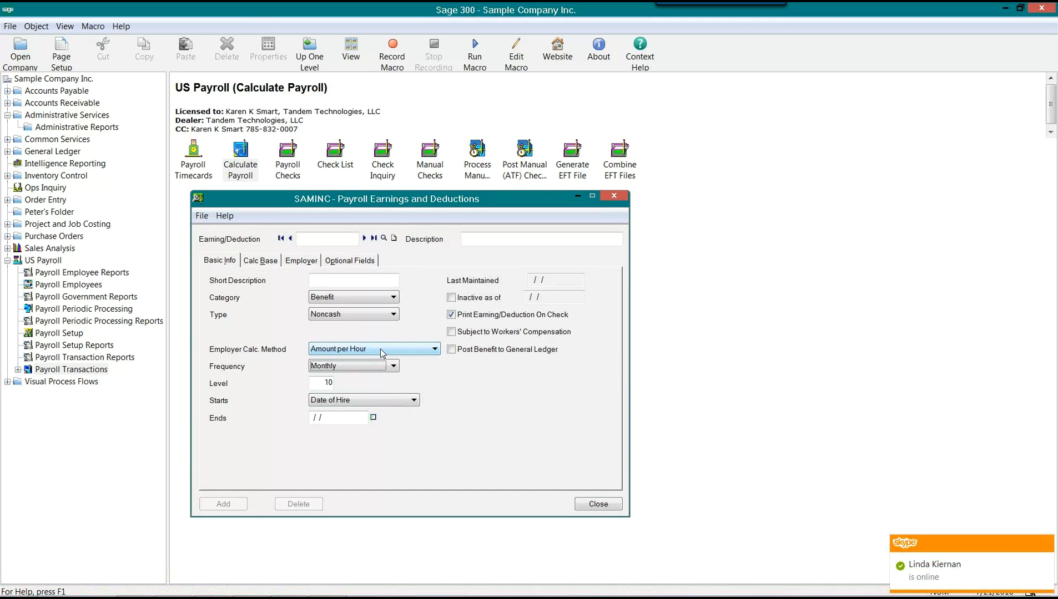
Check the benefit's calculation base hours and set its level to 99
click(324, 383)
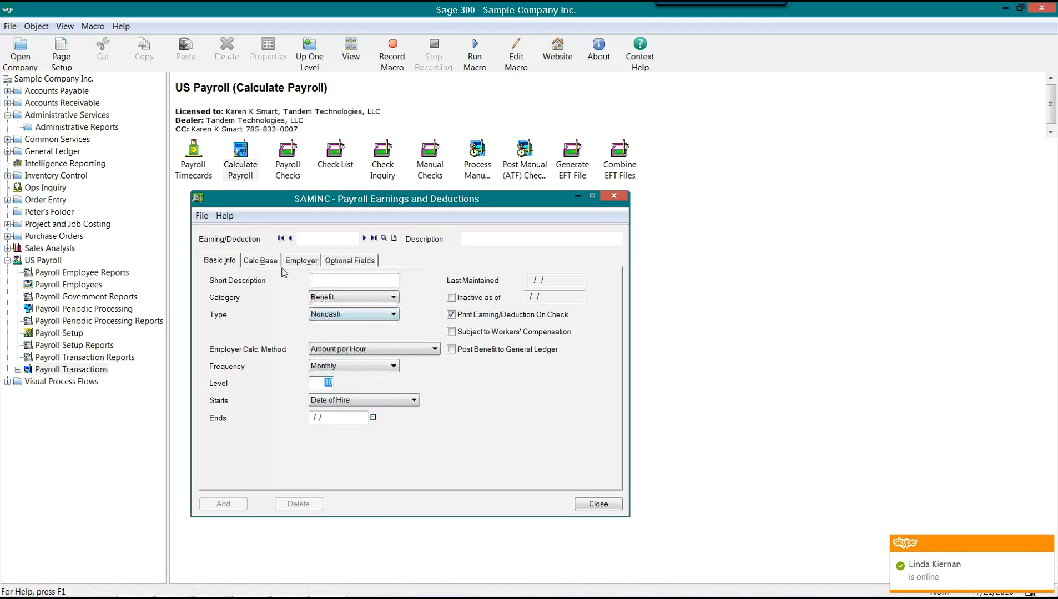
click(263, 262)
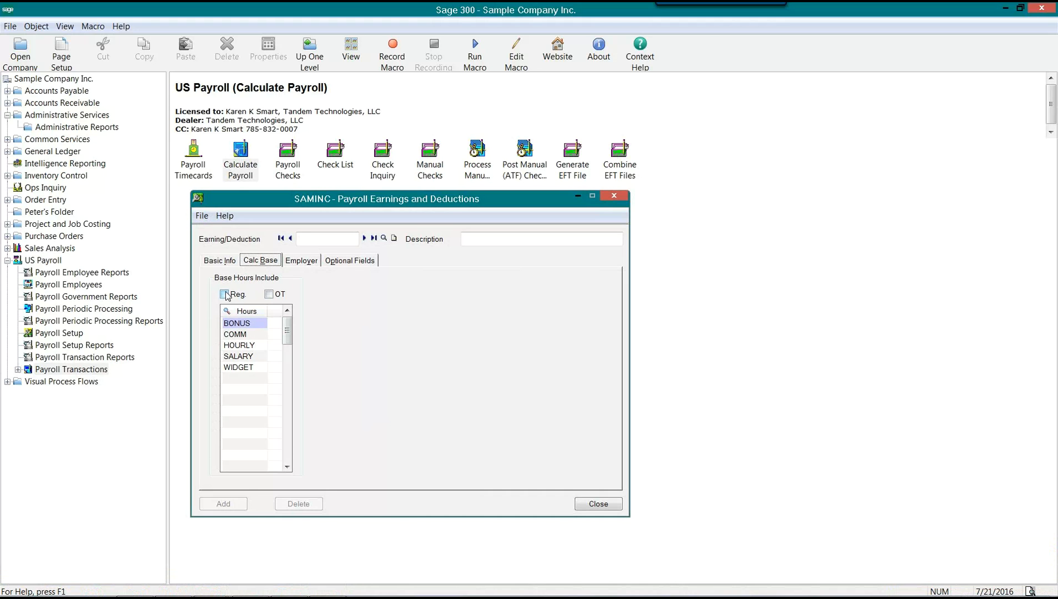
click(220, 261)
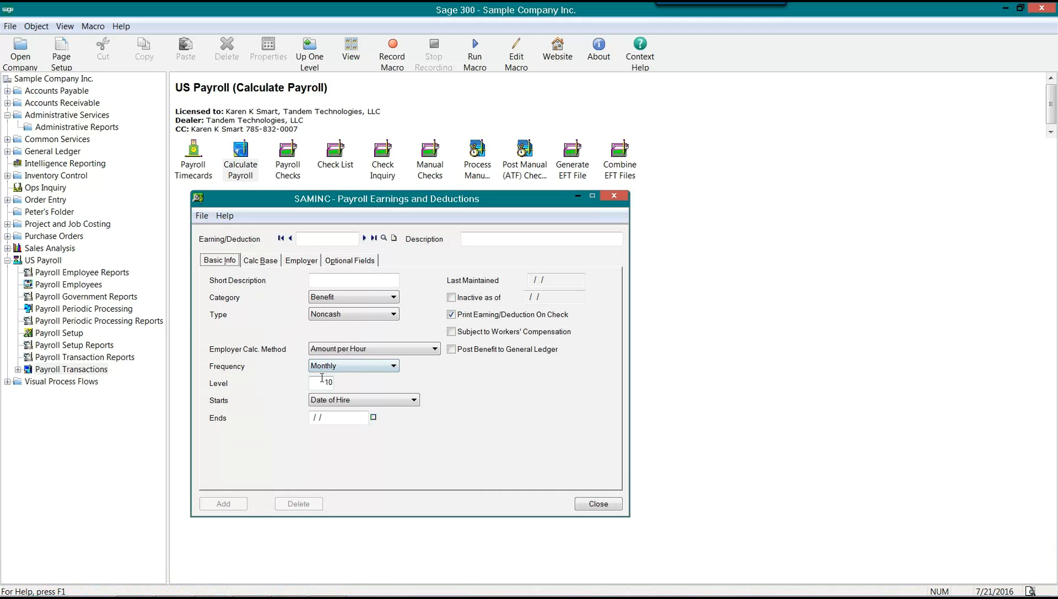
click(322, 381)
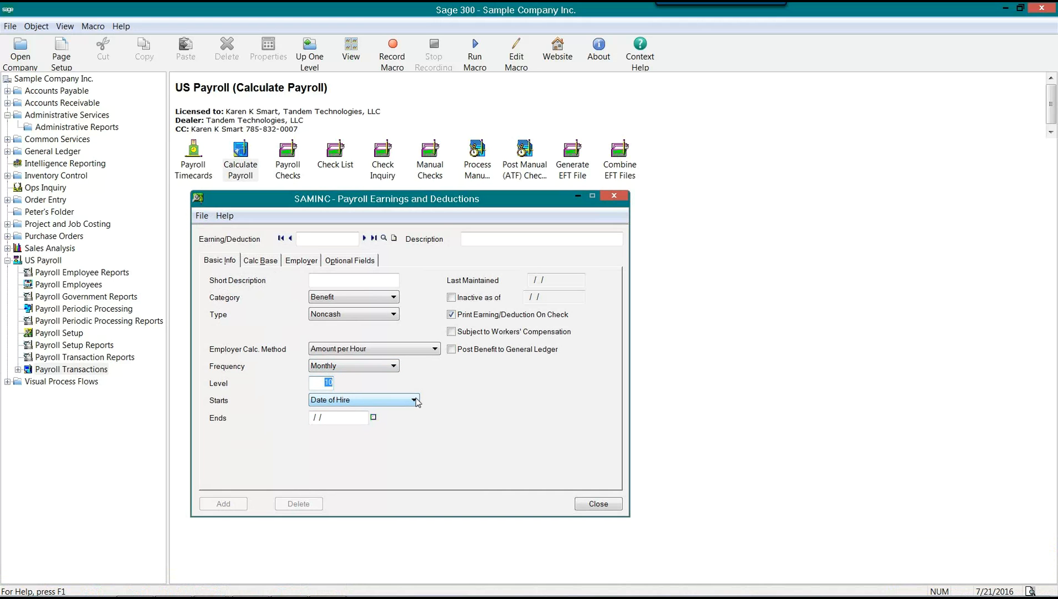
text(99)
key(Tab)
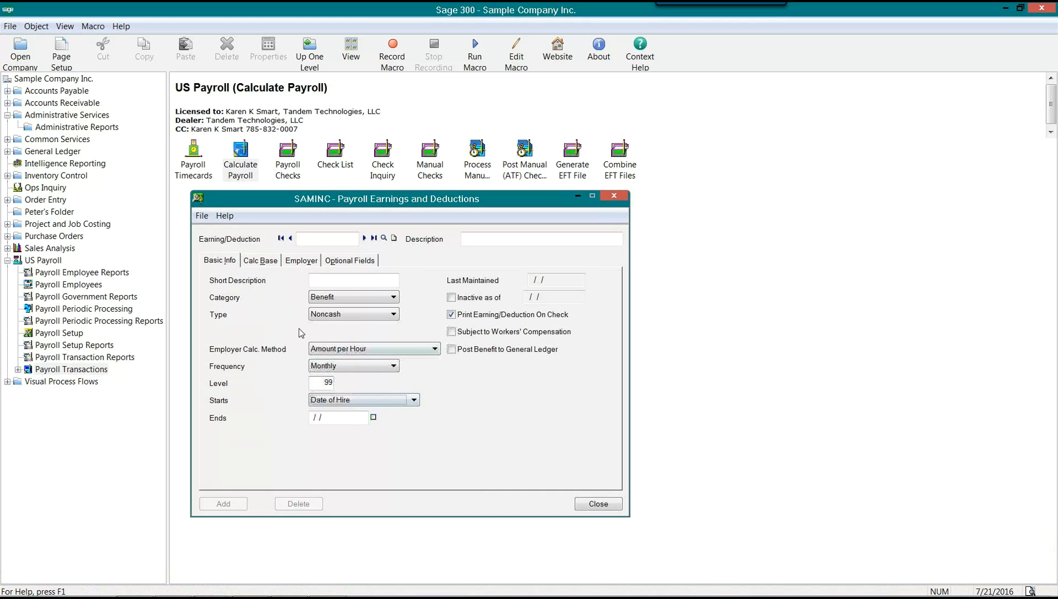
Review the noncash benefit's calculation base hours list alongside its level setting
click(272, 262)
click(253, 327)
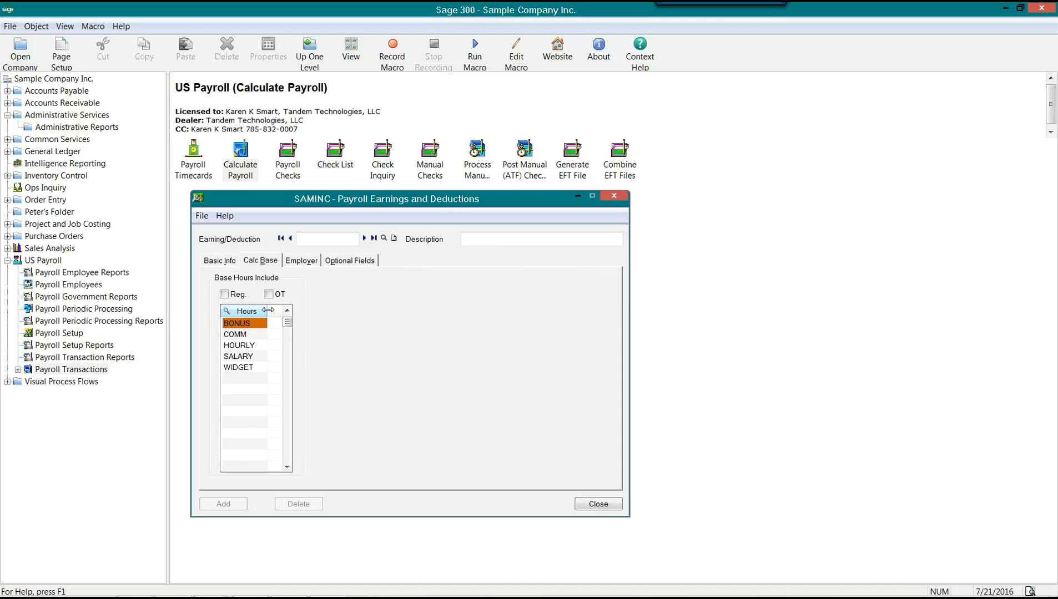
drag(268, 309, 273, 310)
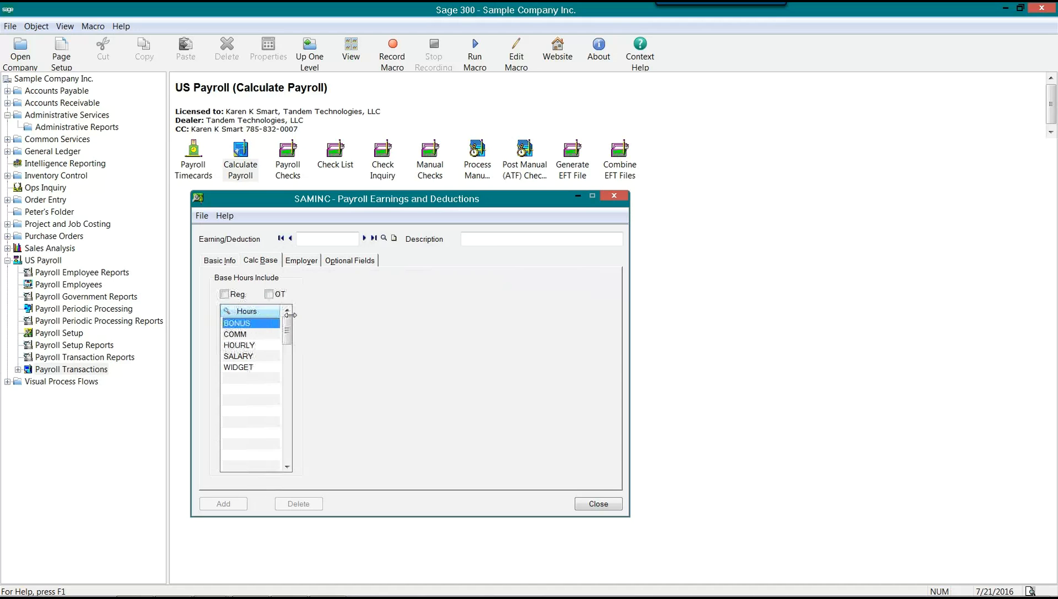
click(228, 333)
click(218, 262)
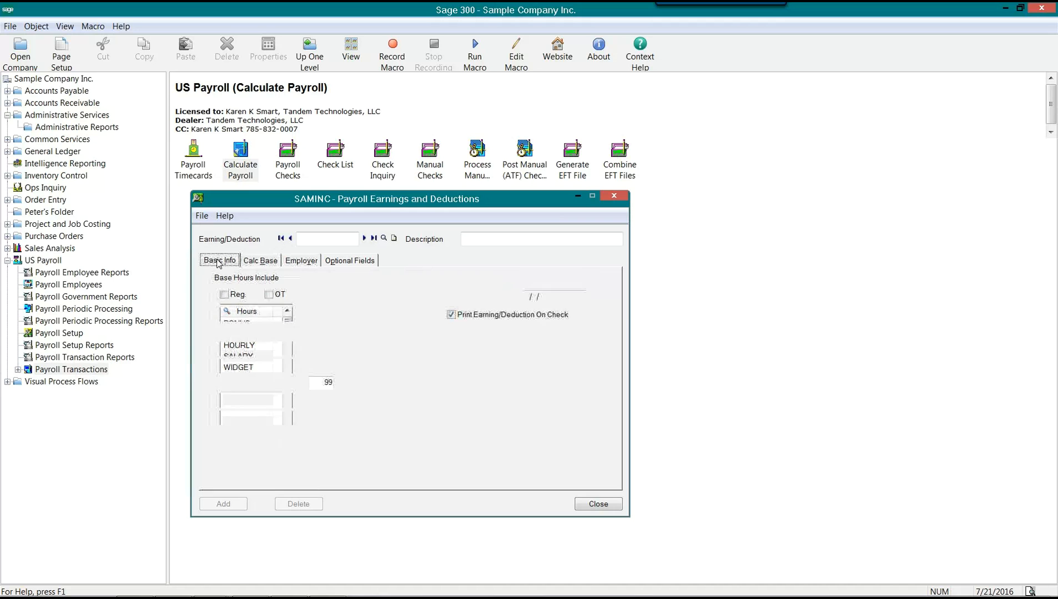
click(325, 382)
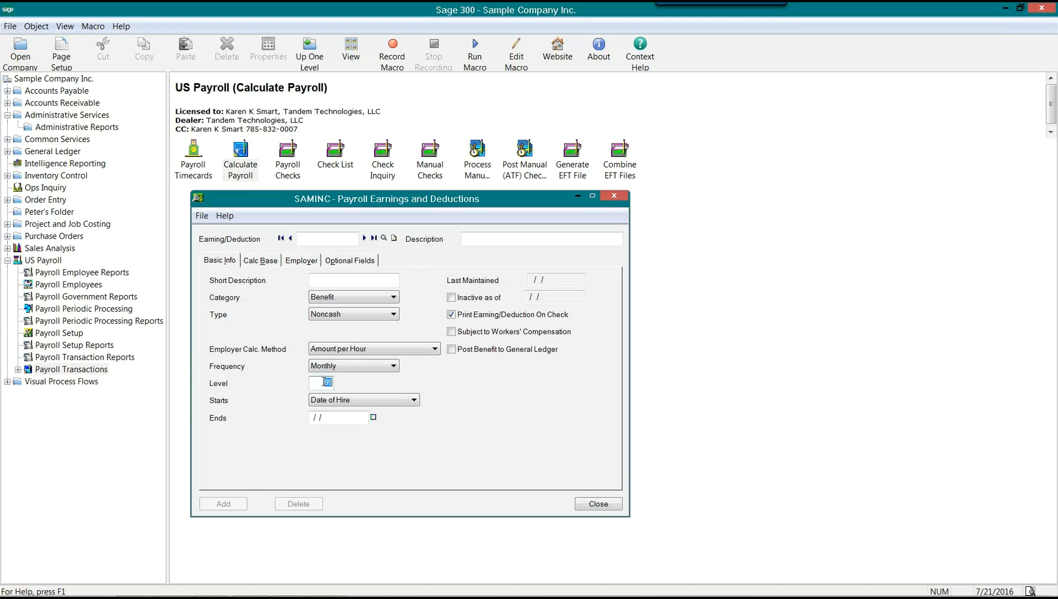
click(270, 259)
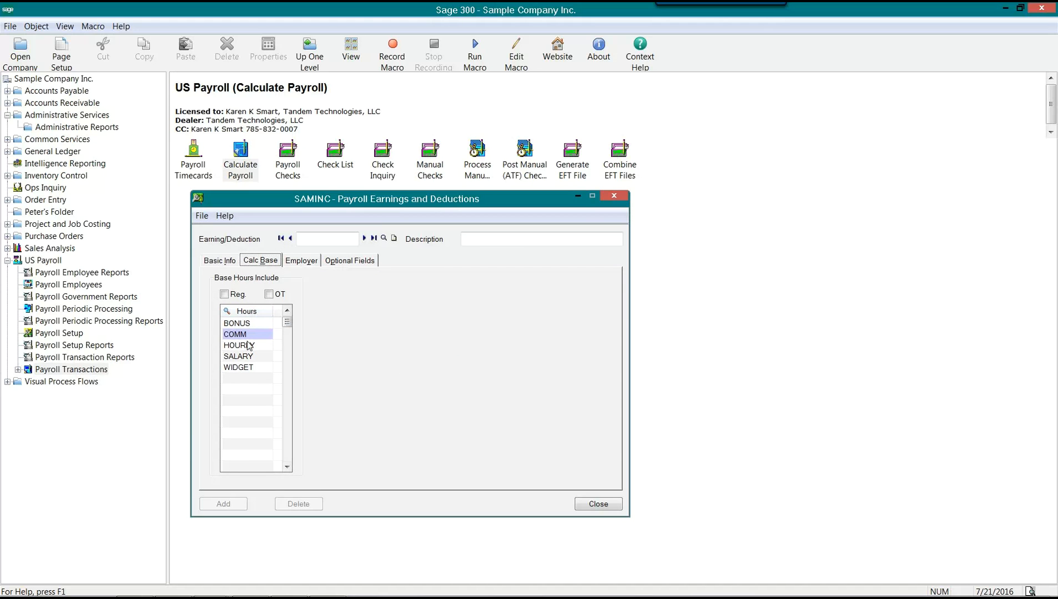
click(219, 264)
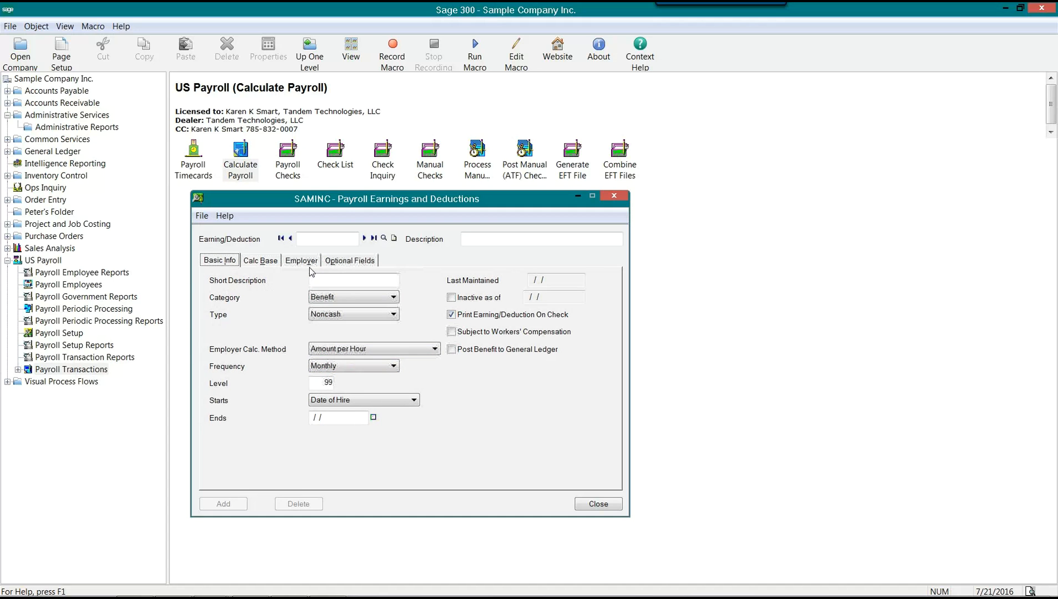
Look through the earning/deduction categories, try the Cash type for the benefit, and close Payroll Earnings and Deductions without adding it
click(382, 301)
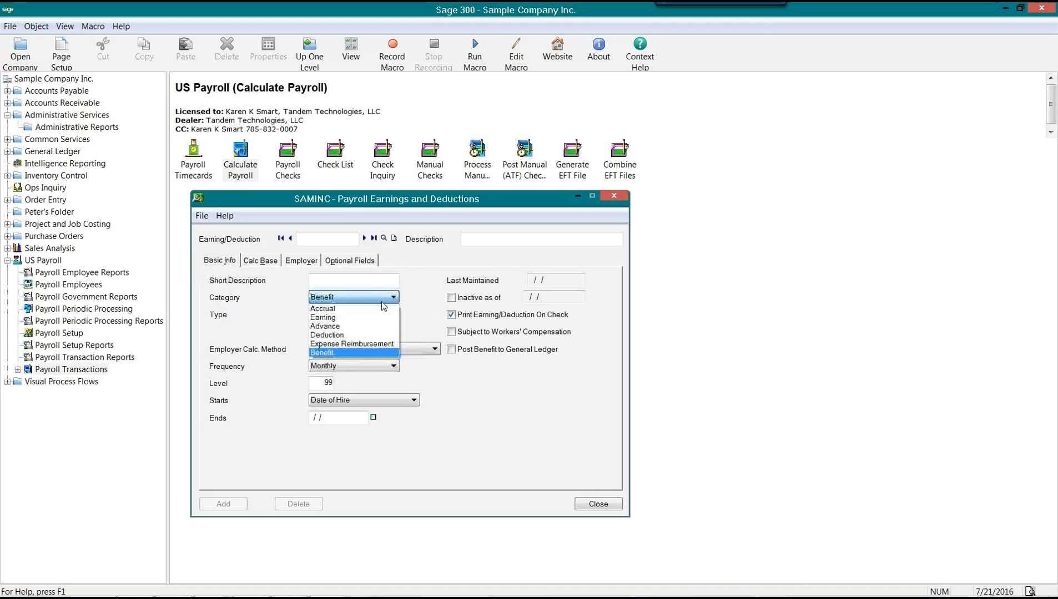
click(417, 302)
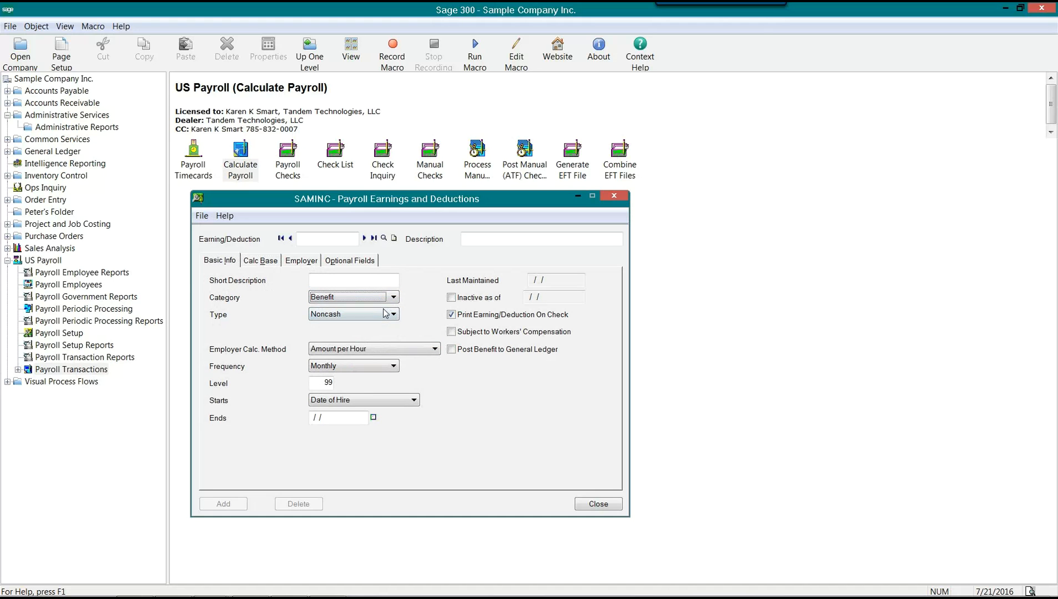
click(383, 315)
click(377, 327)
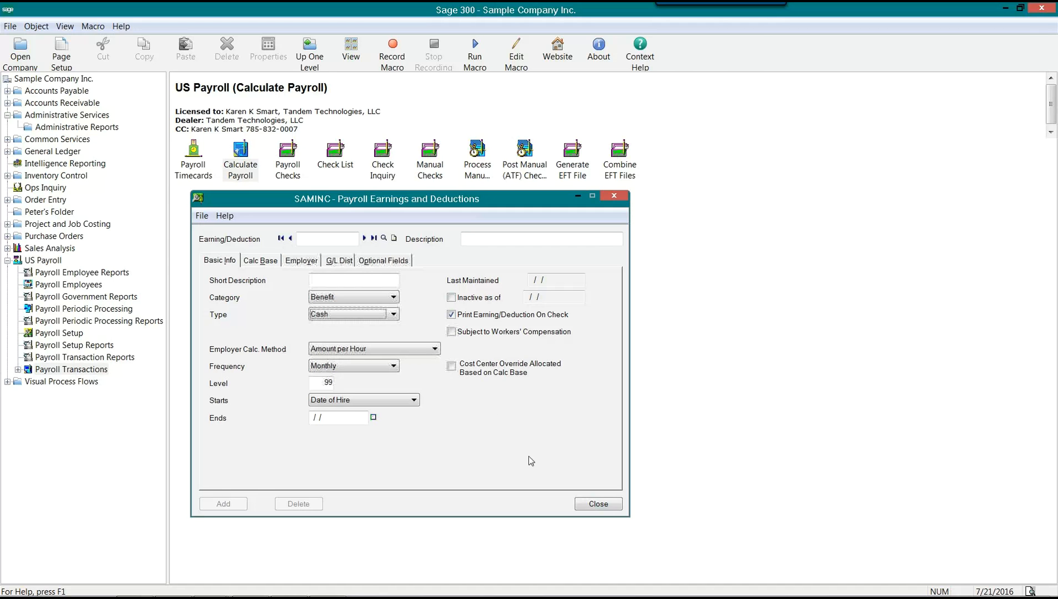
click(585, 504)
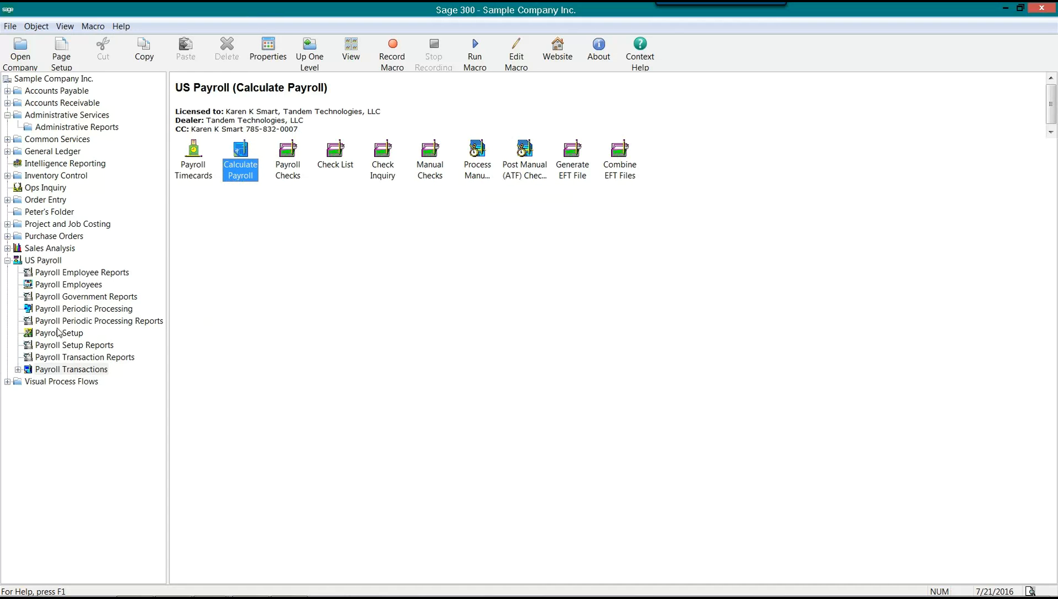
Open Assign Earn/Ded to Employees from Payroll Employees and load the 401K deduction
click(53, 287)
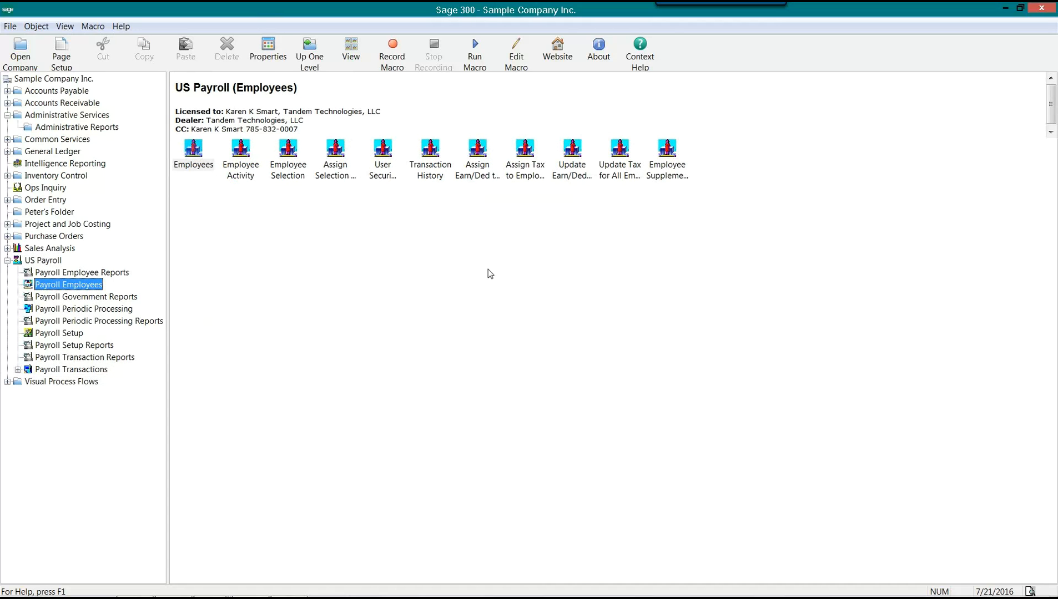
click(572, 177)
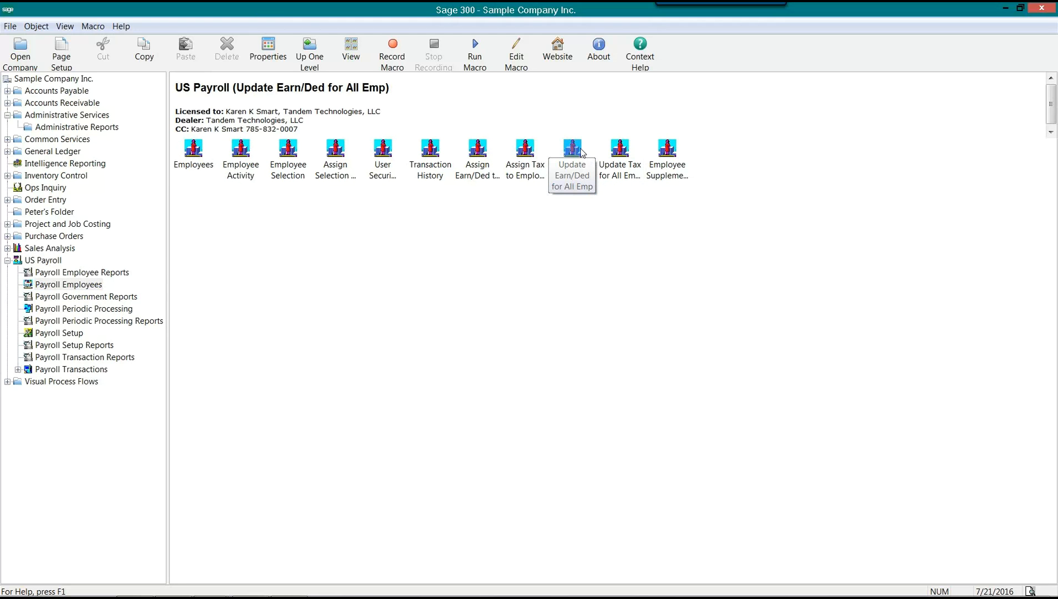
click(575, 150)
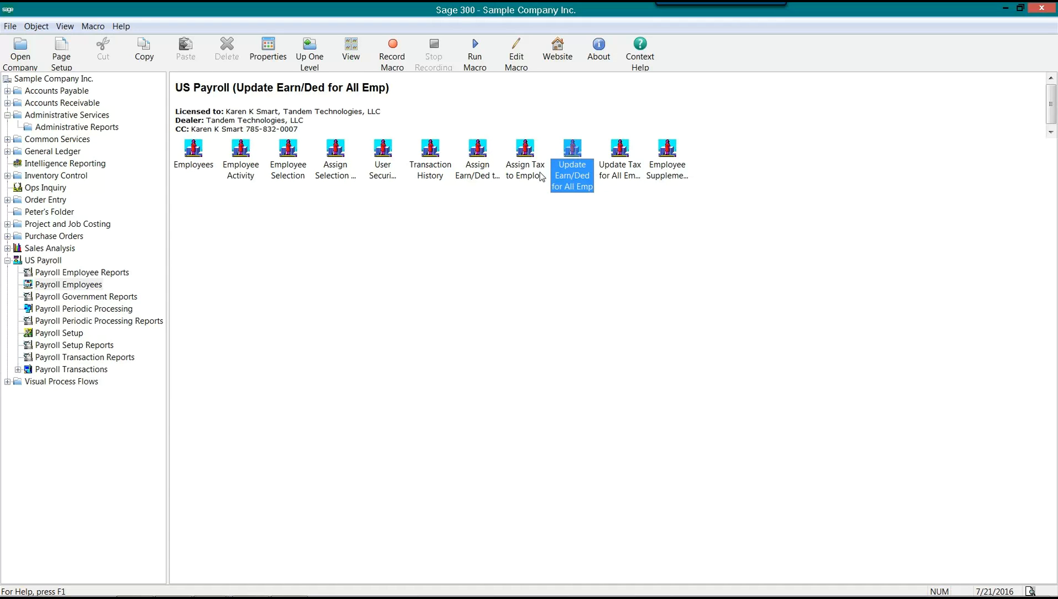
click(489, 175)
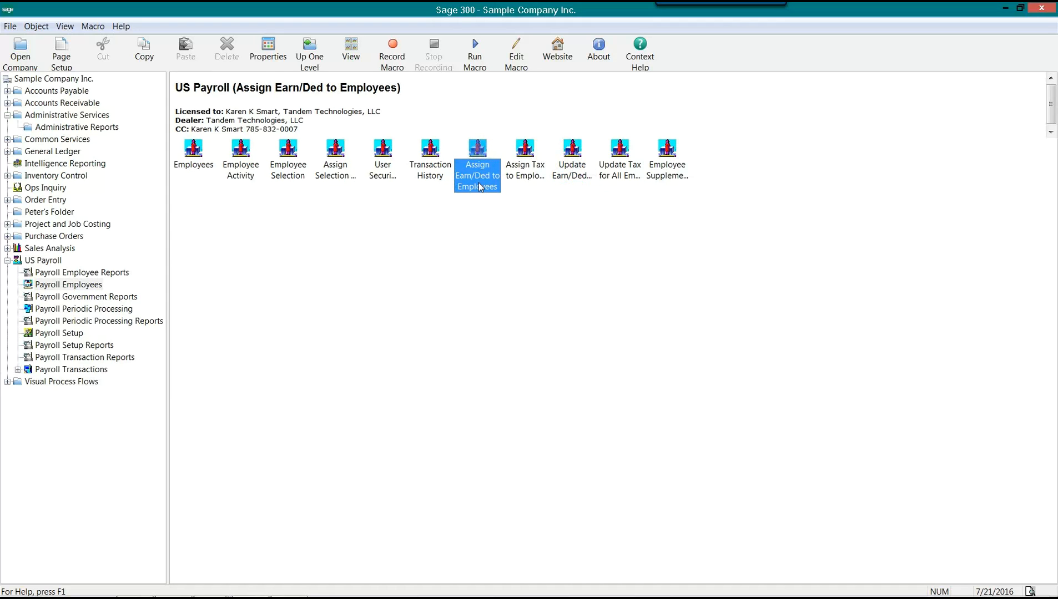
double_click(479, 185)
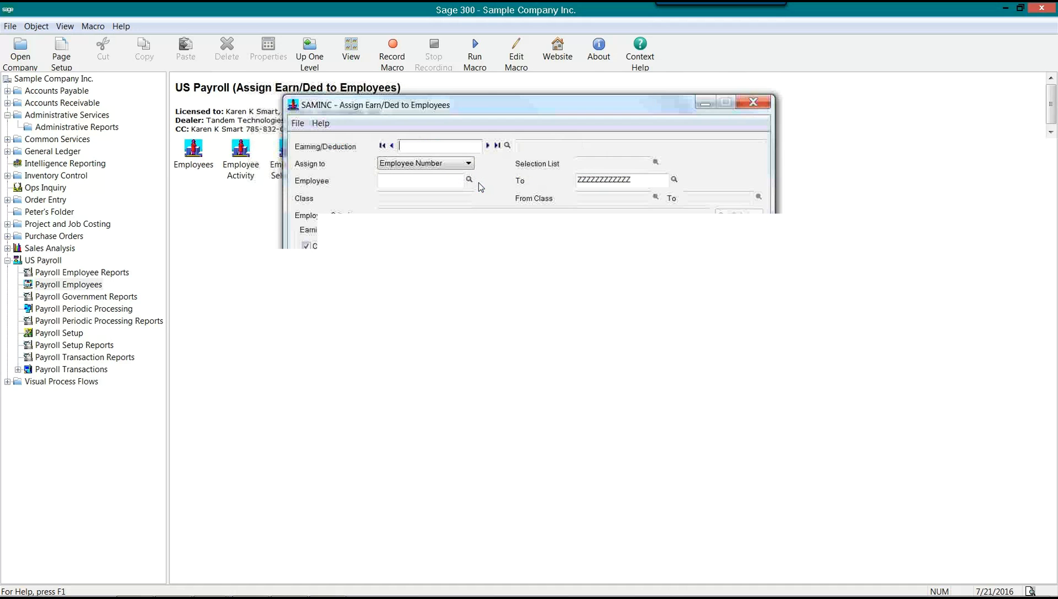
click(489, 146)
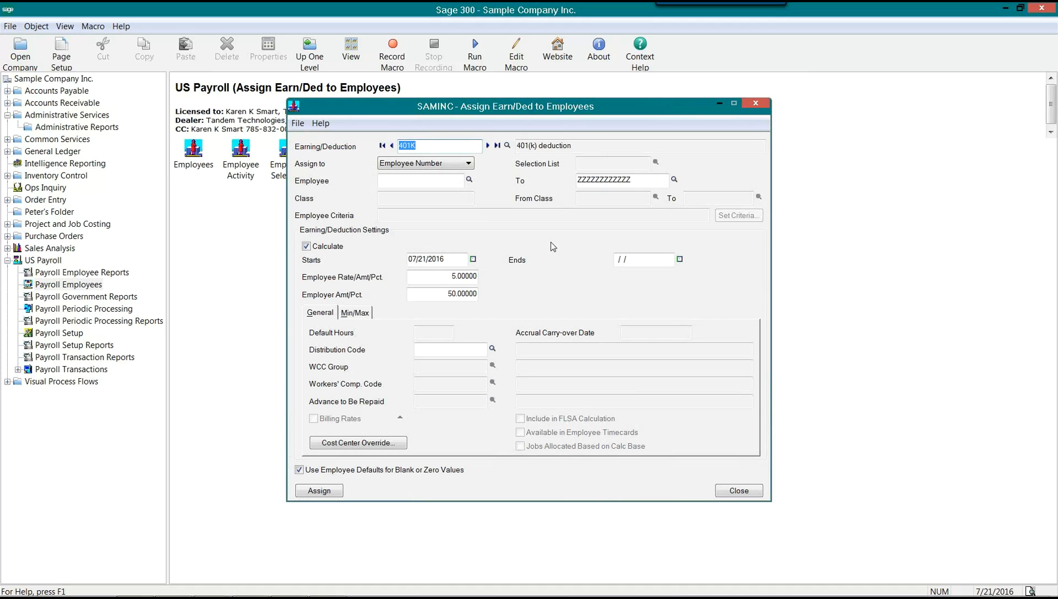
drag(607, 114, 488, 113)
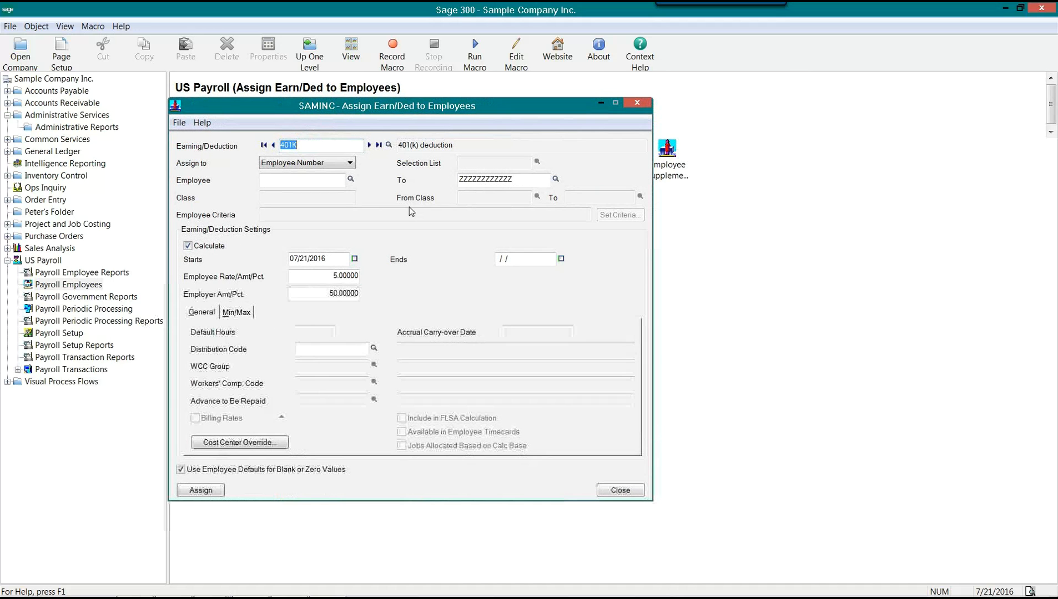
click(350, 163)
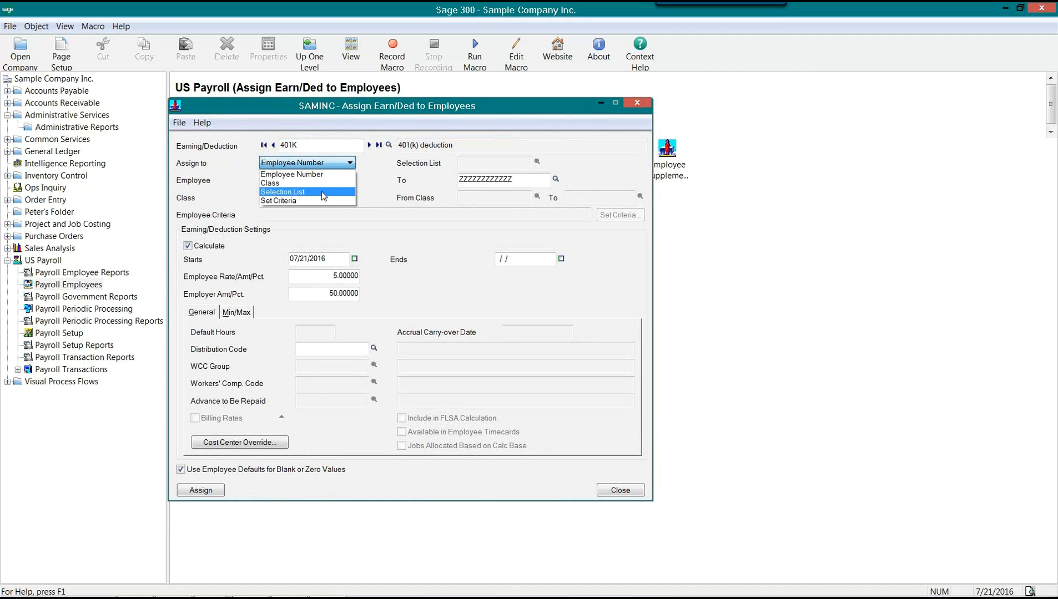
click(306, 200)
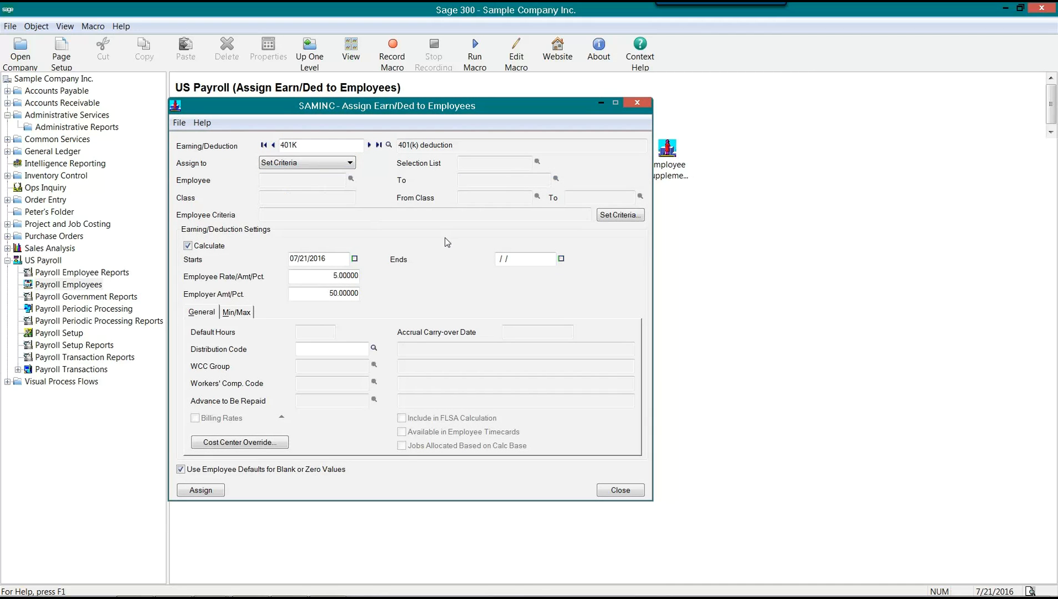
click(346, 166)
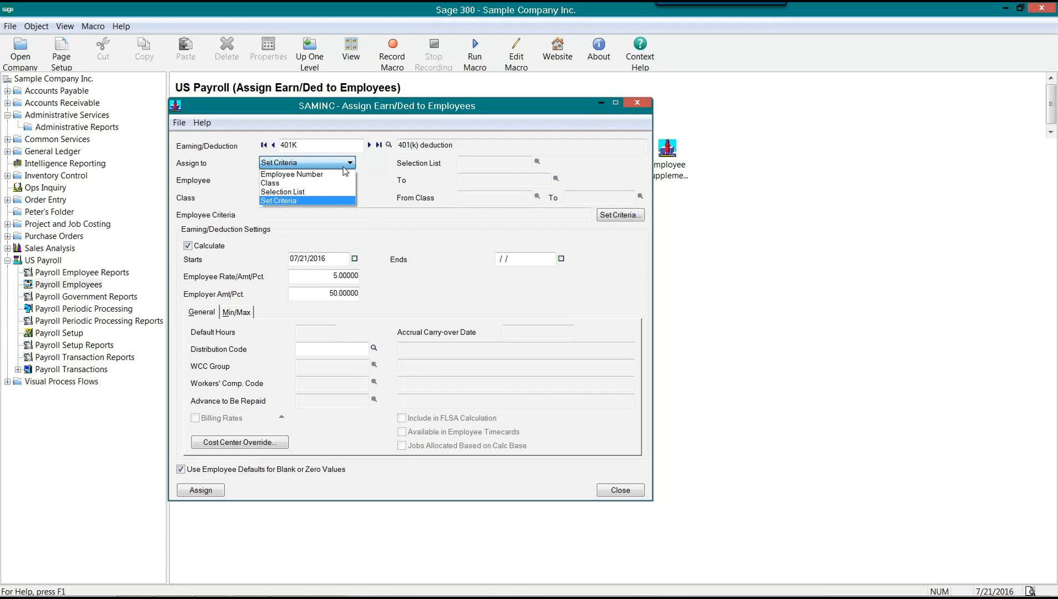
click(331, 173)
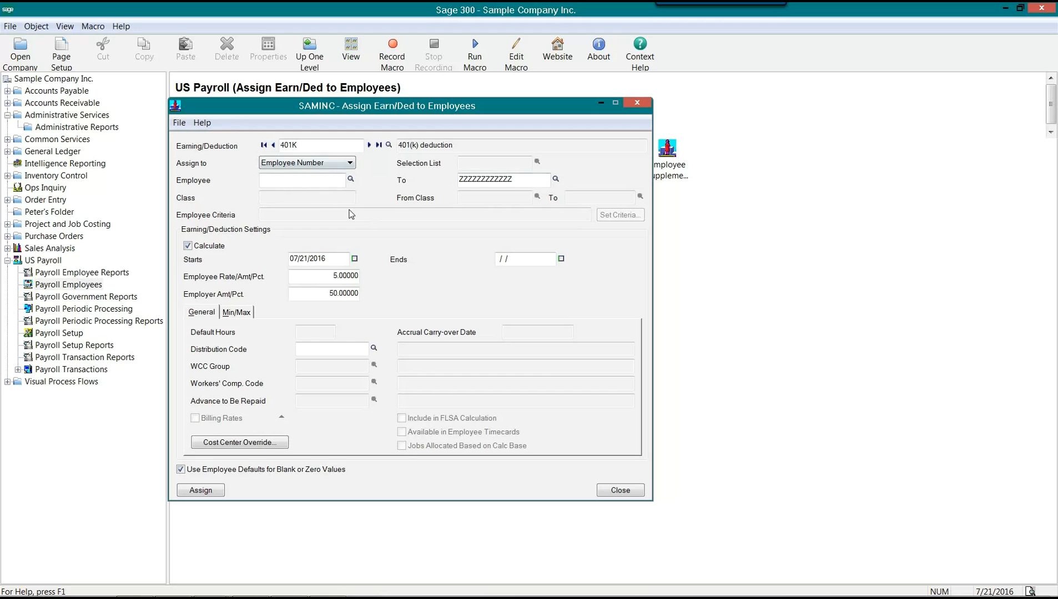
Set the 401K deduction's assignment method to Set Criteria and add State/Province as an employee criteria column
click(324, 165)
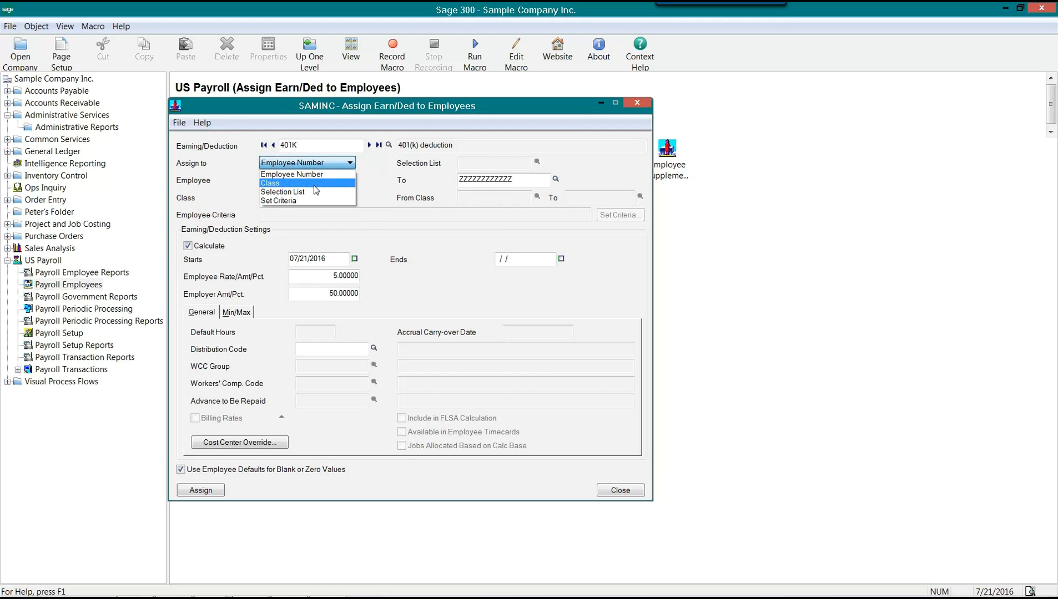
click(310, 201)
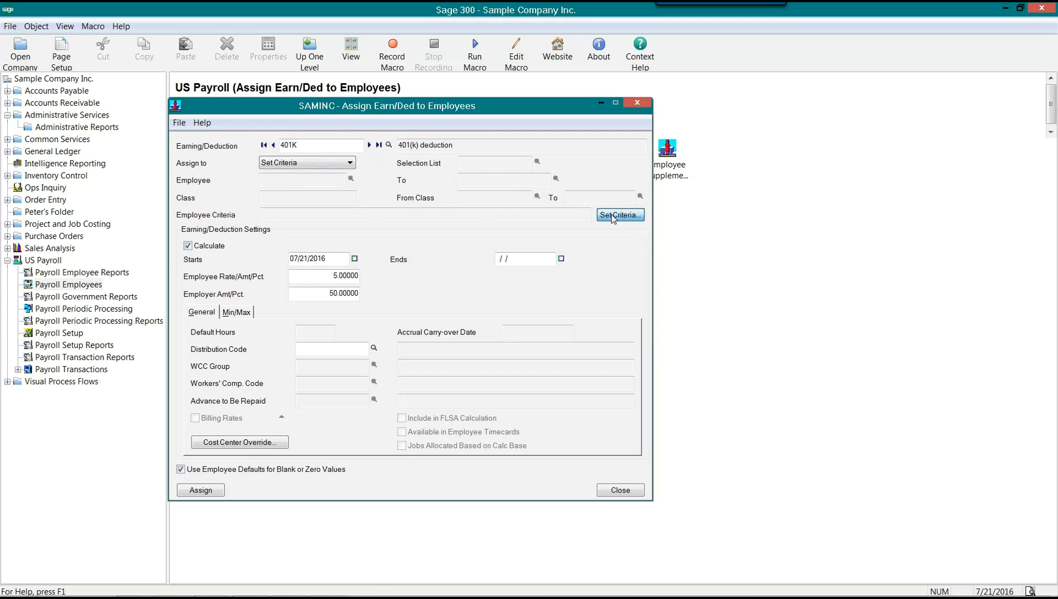
click(613, 216)
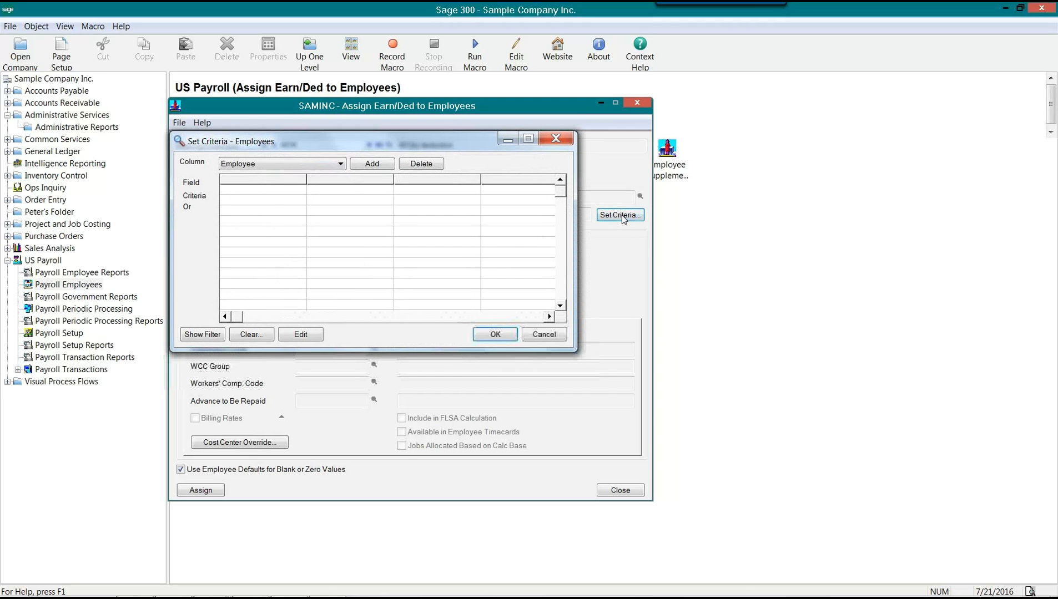
drag(470, 151, 688, 255)
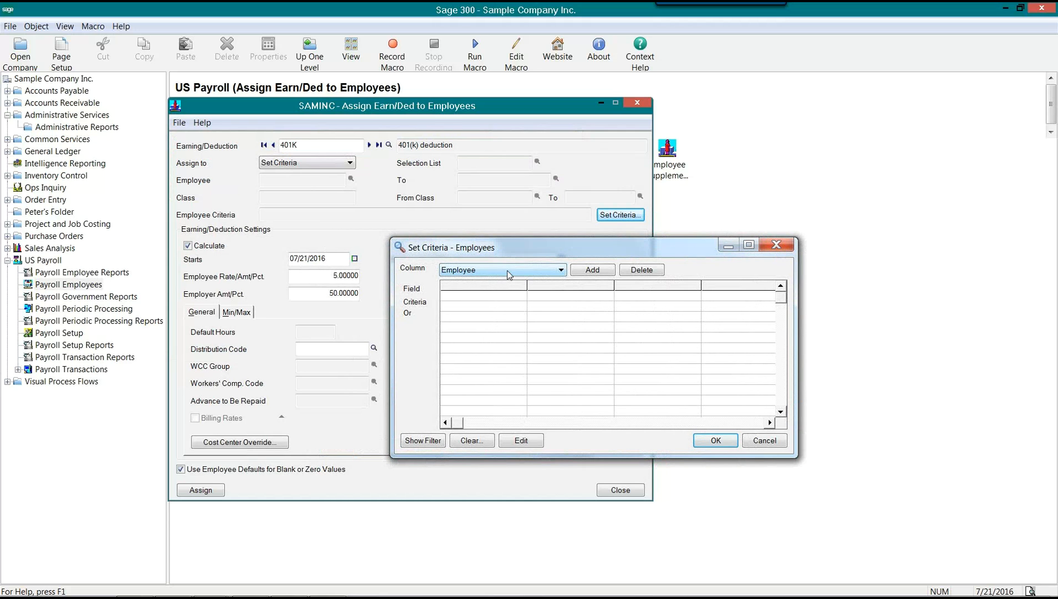
click(507, 272)
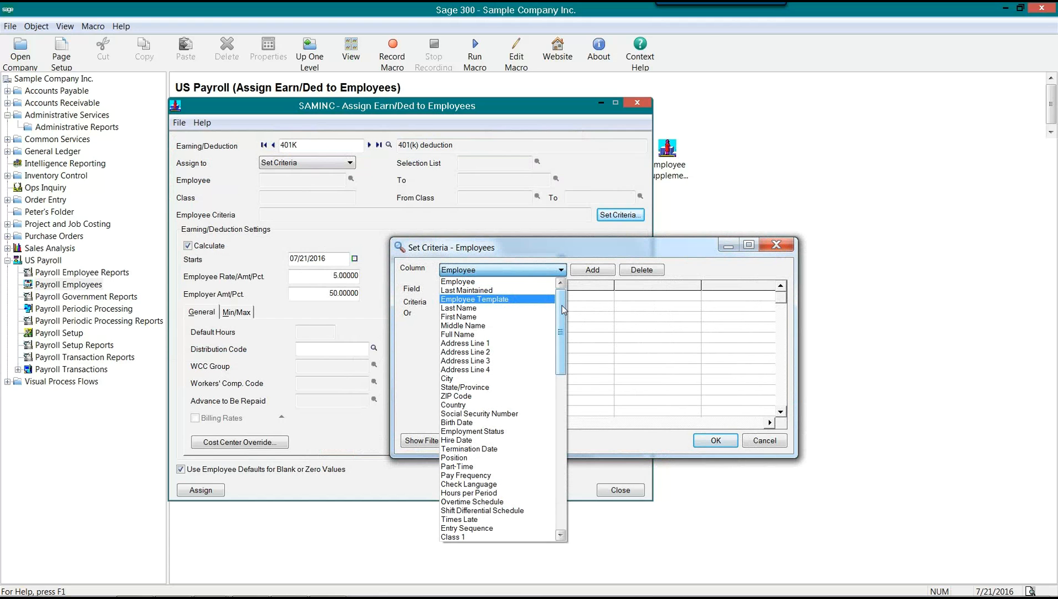
drag(563, 310, 564, 319)
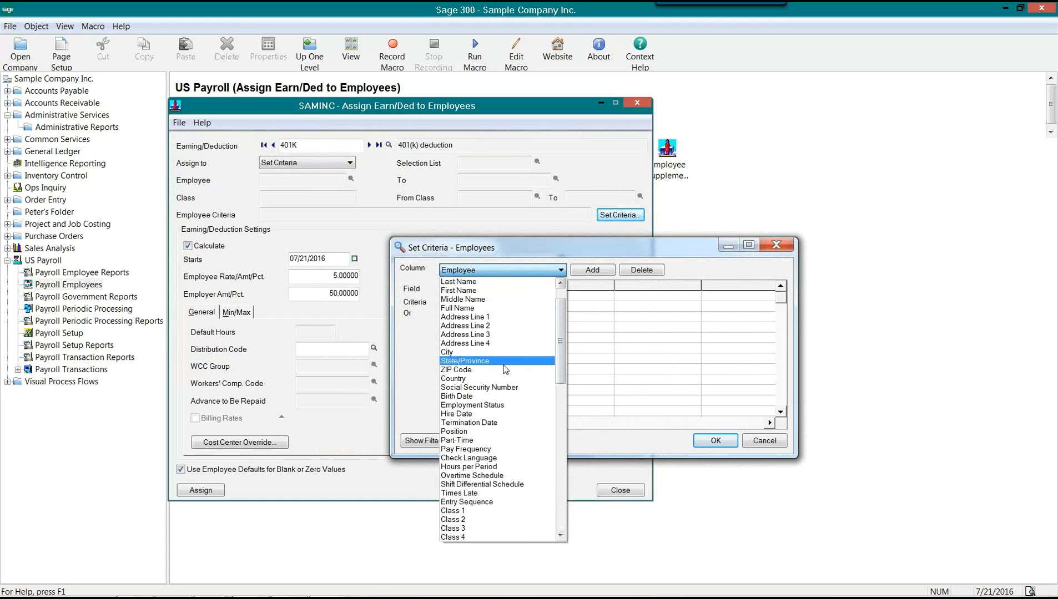
click(494, 362)
click(589, 270)
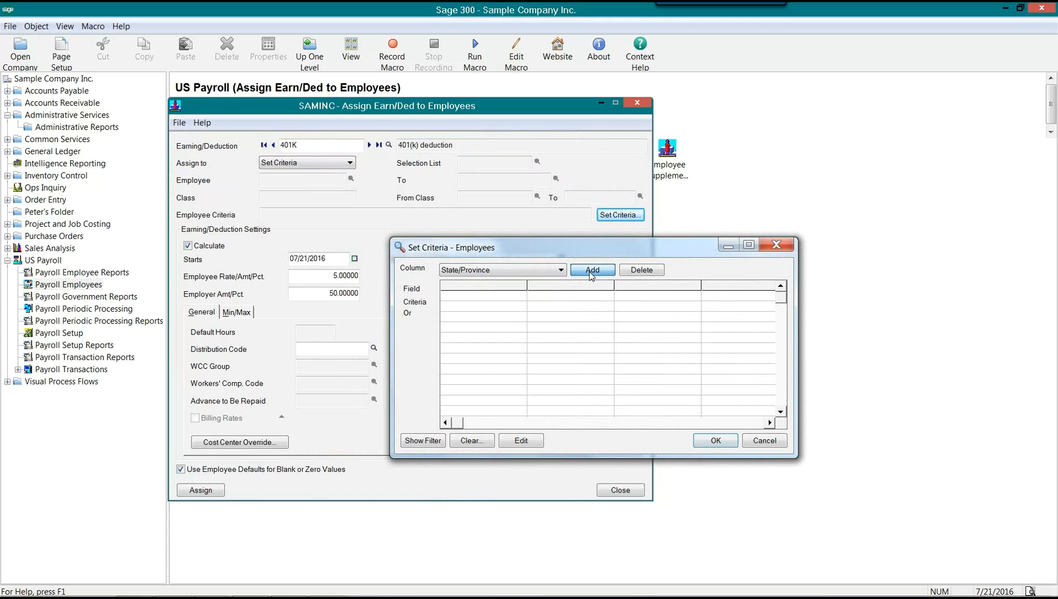
Set the State/Province criterion equal to TX and apply the employee criteria to the assignment
double_click(485, 301)
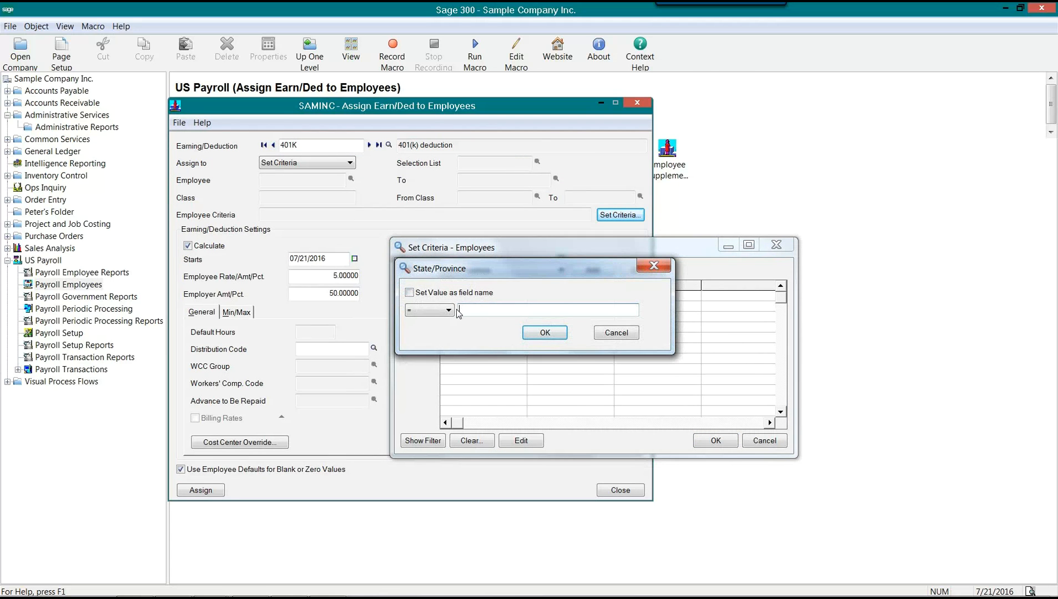
text(TX)
click(543, 333)
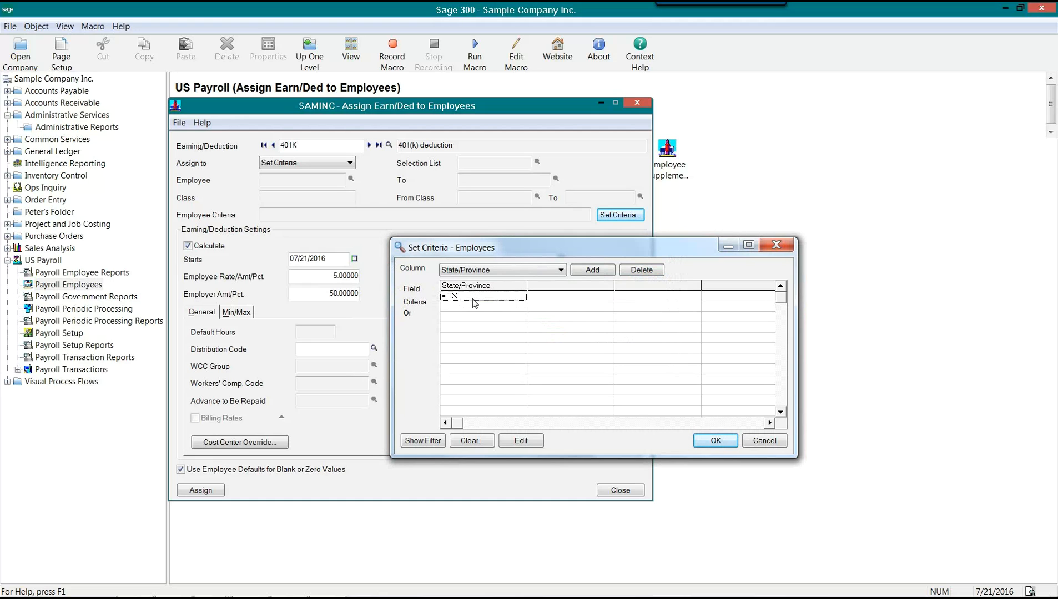
click(722, 442)
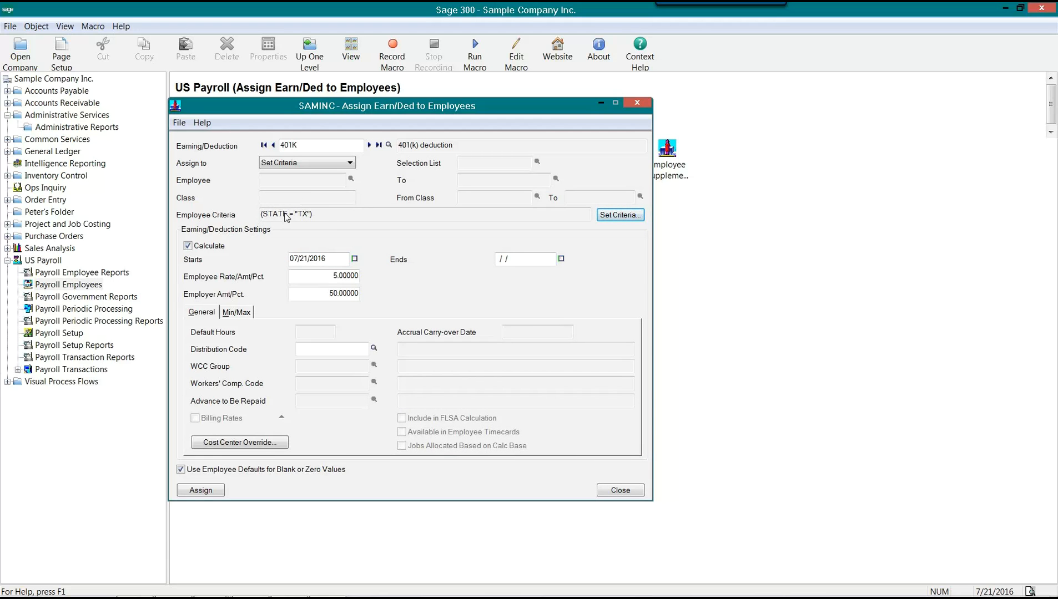
Check the 401K assignment's deduction code, employee rate and employer percentage
double_click(291, 145)
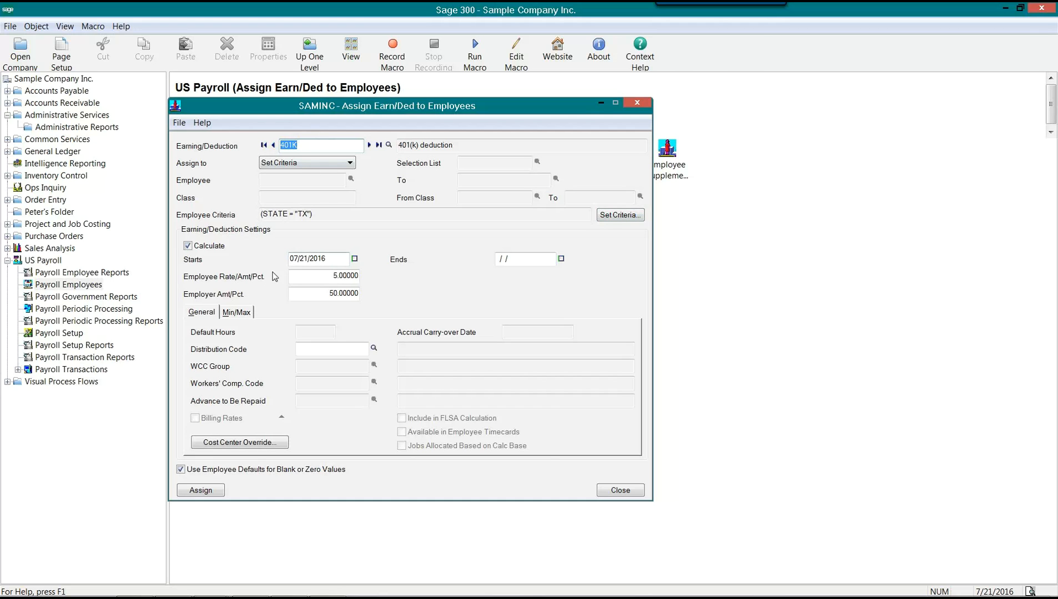
click(334, 276)
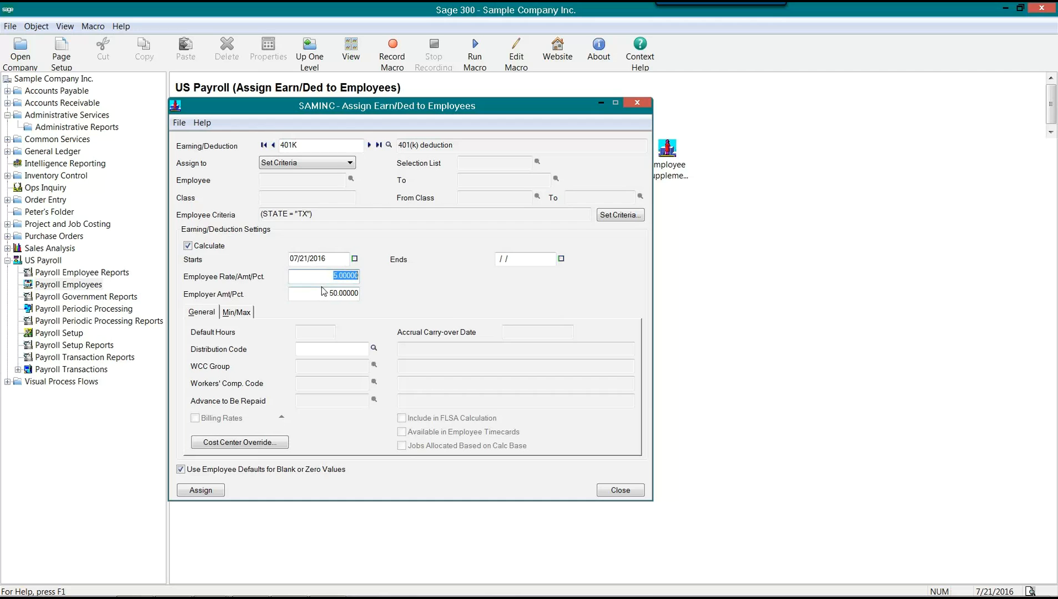
key(Tab)
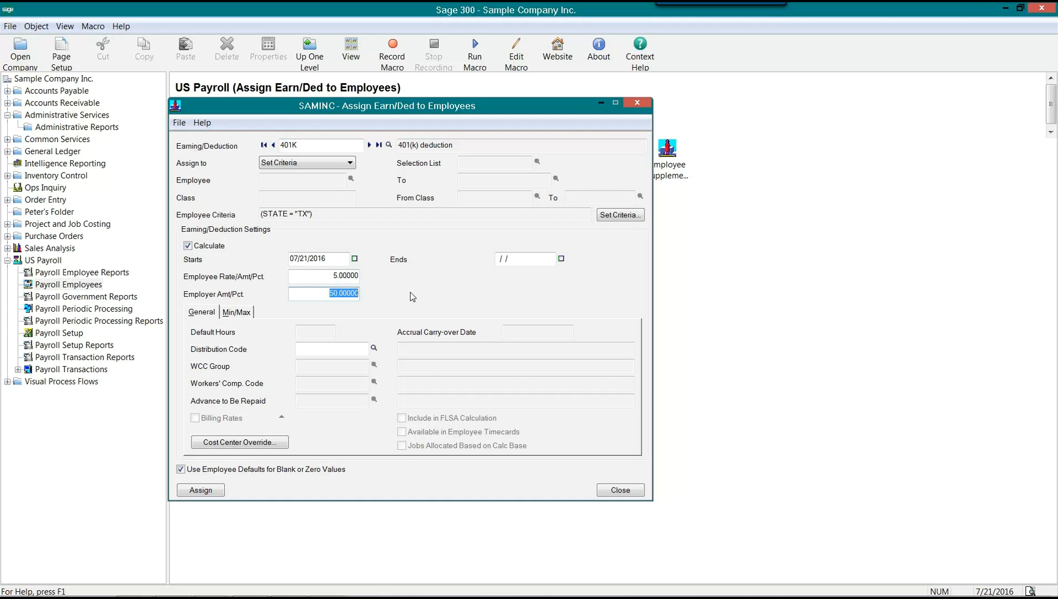
click(348, 276)
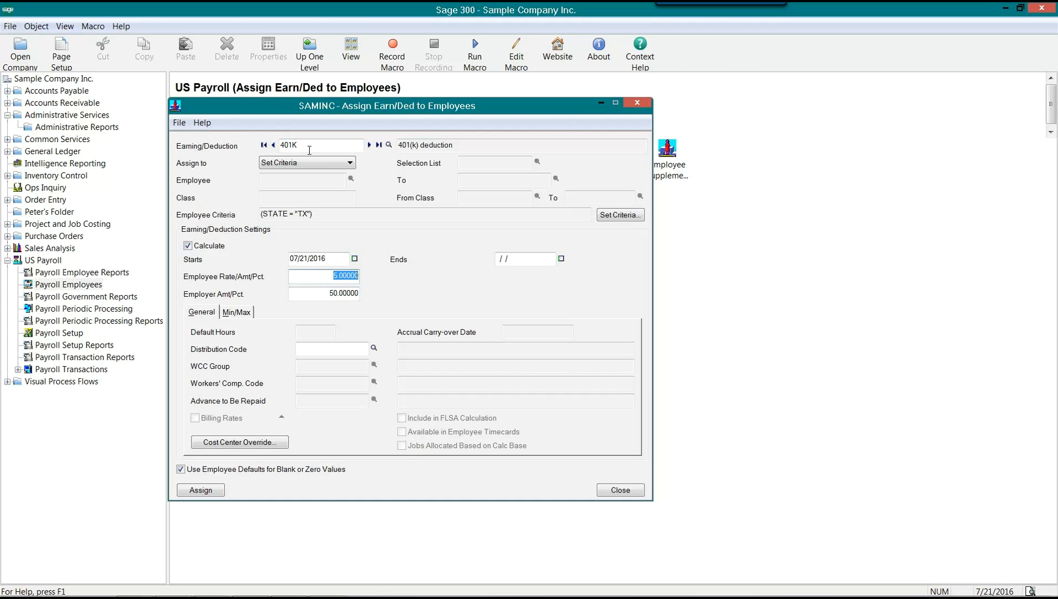
Set the 401K assignment's employee rate to 2.5 and its employer percentage to 25
drag(301, 146, 276, 146)
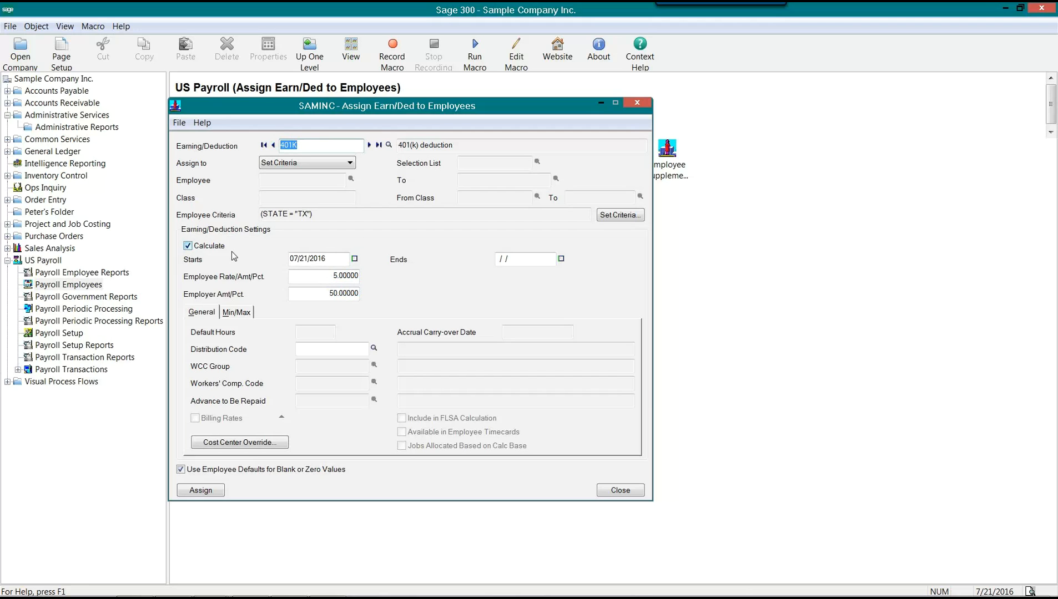
click(327, 278)
text(2.5)
click(326, 293)
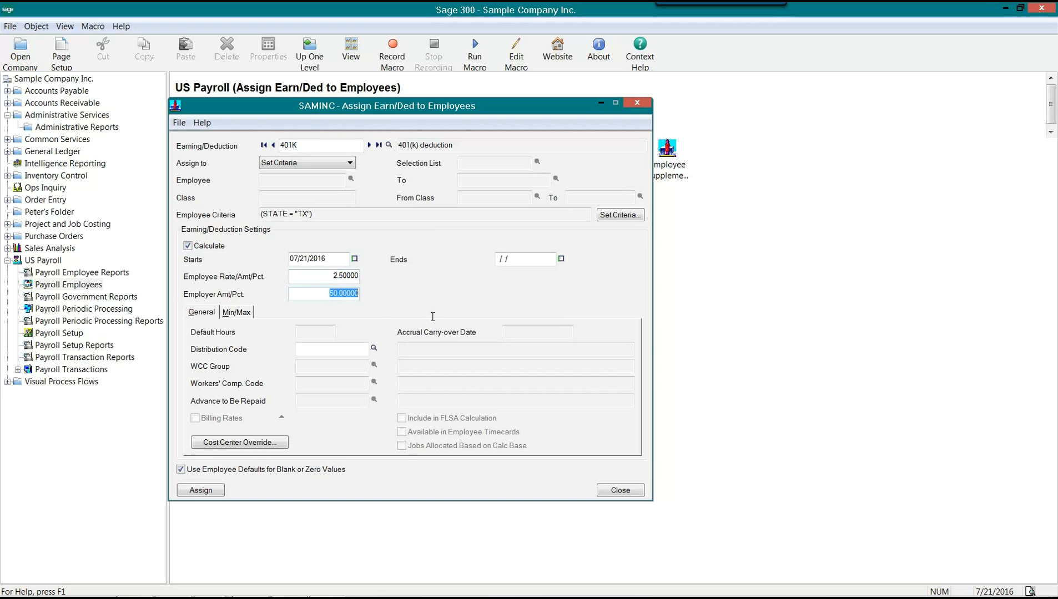
text(25)
drag(314, 298, 464, 306)
Set the 401K assignment's distribution code to RTDIR (Direct retail) and check its minimum and maximum settings
click(375, 348)
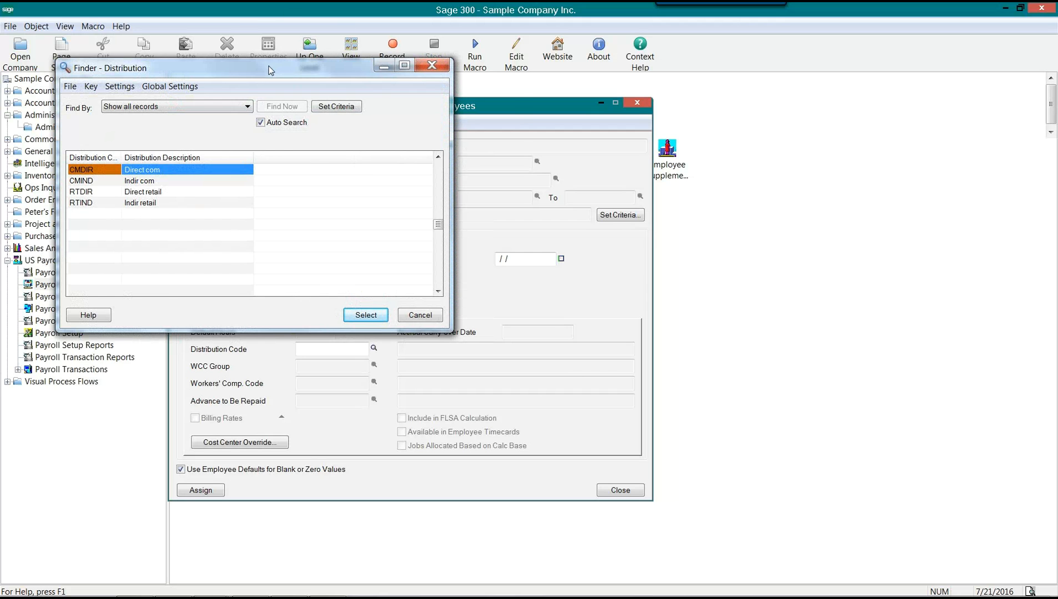
drag(290, 69, 866, 185)
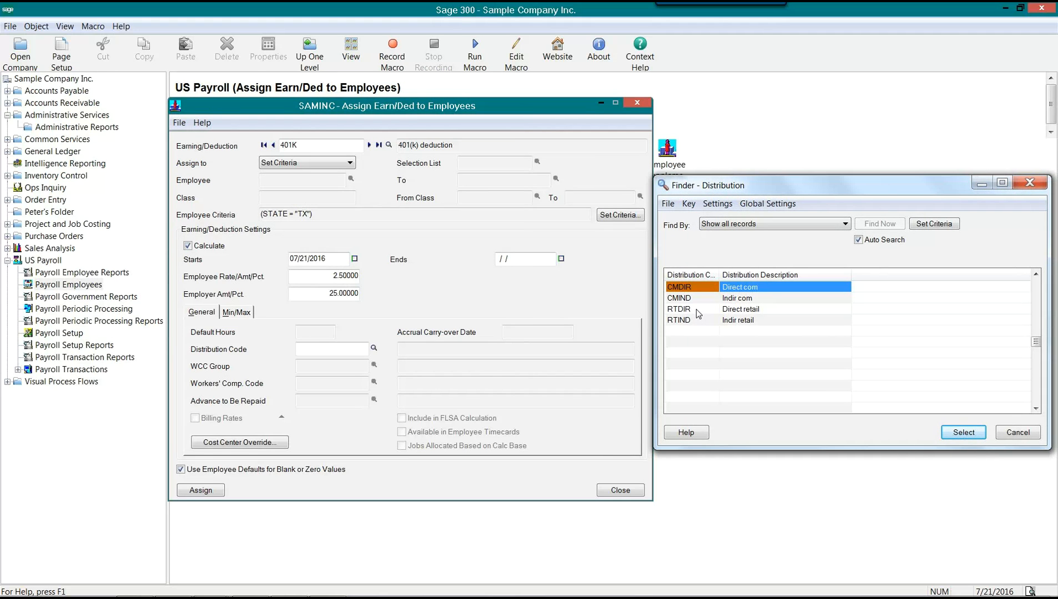
double_click(696, 309)
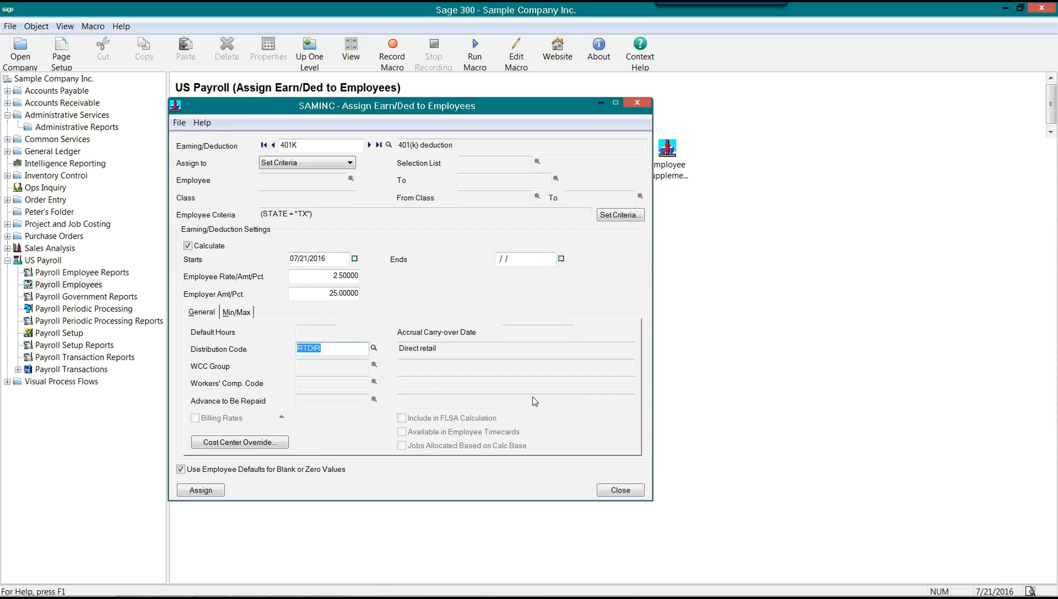
click(236, 313)
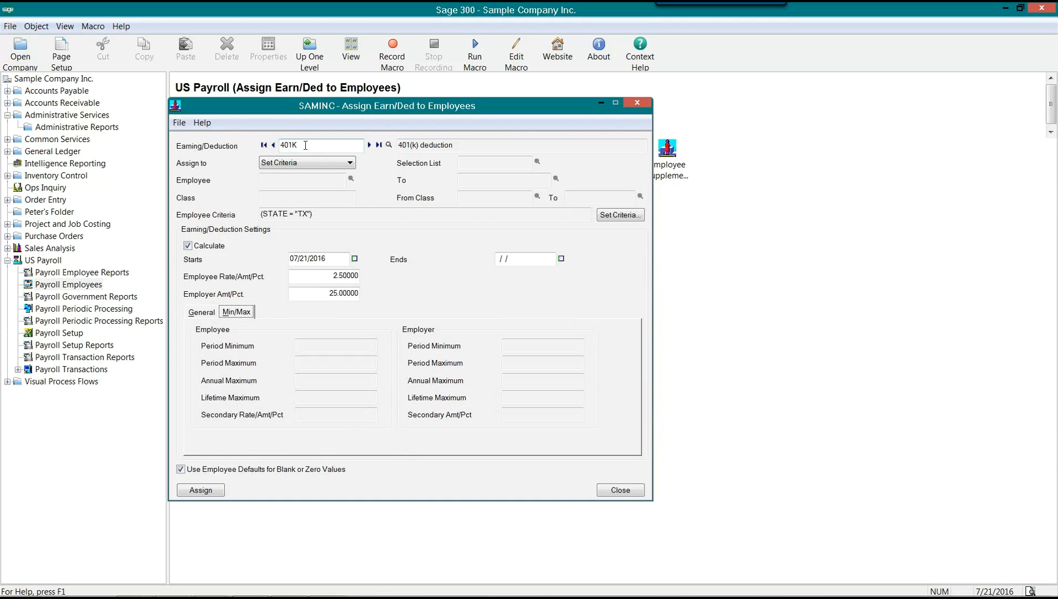
click(201, 313)
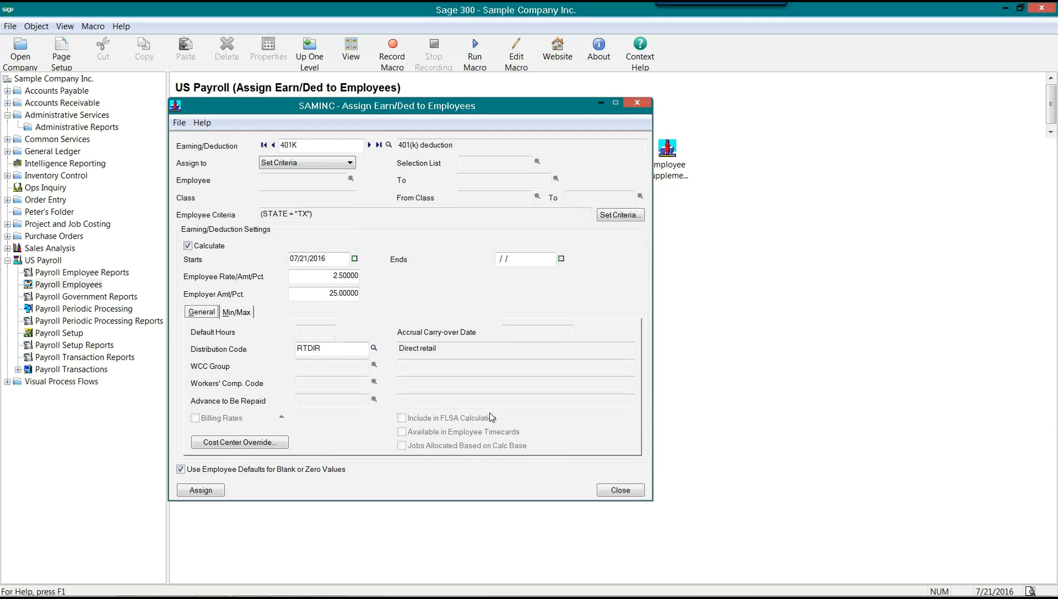
Assign the 401K deduction to the matching employees and preview the audit report with billing information included
click(202, 491)
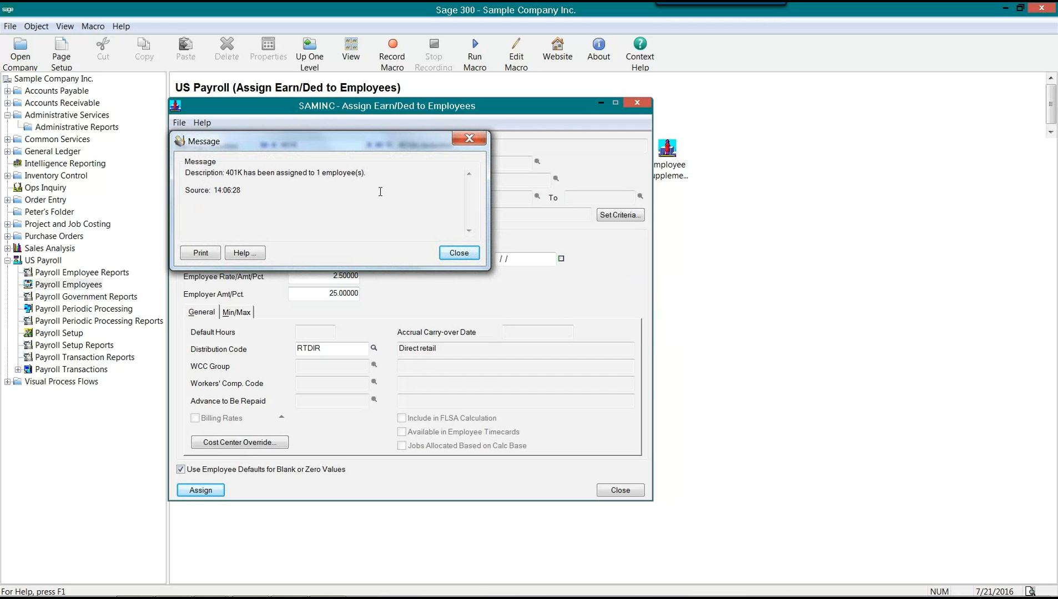
click(457, 253)
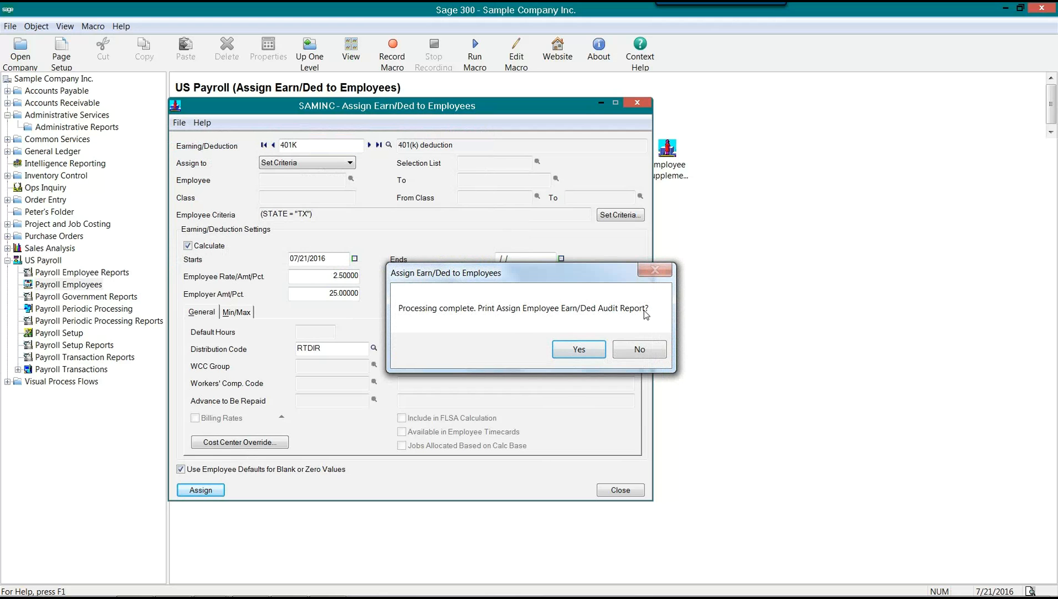
click(578, 350)
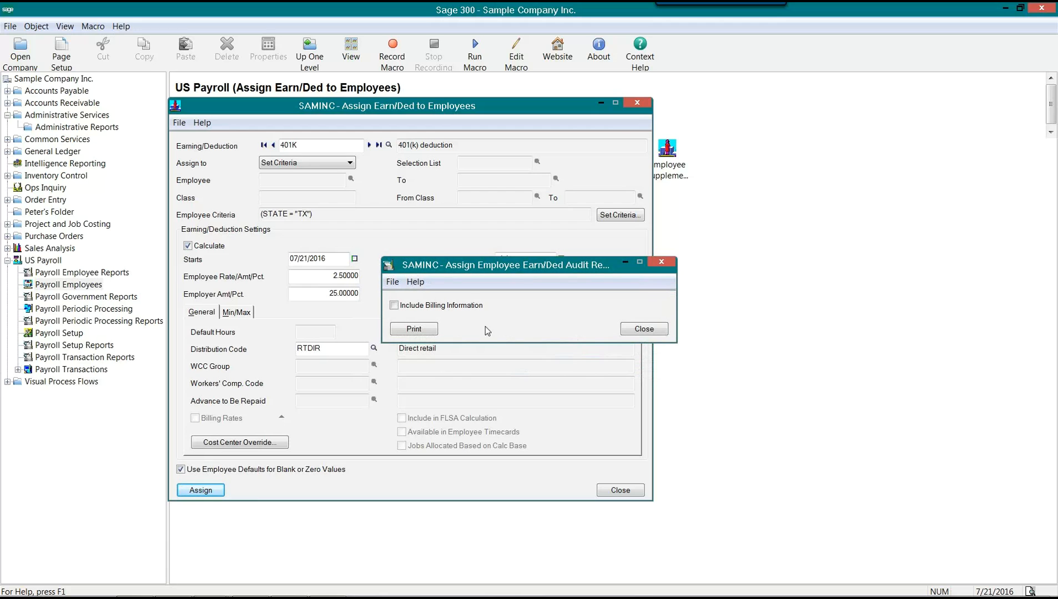
click(395, 306)
click(424, 330)
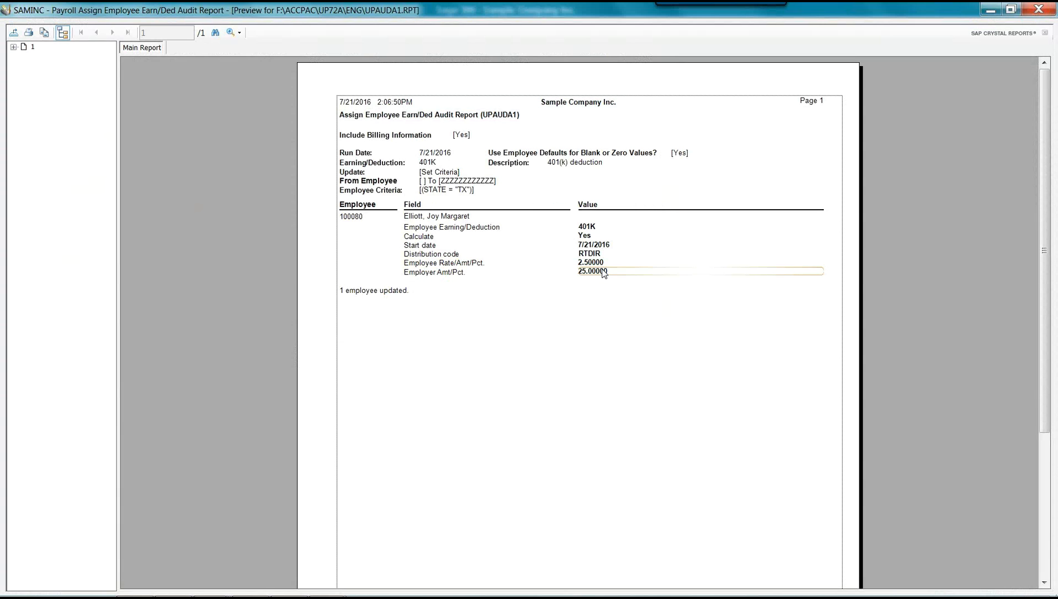
click(1036, 11)
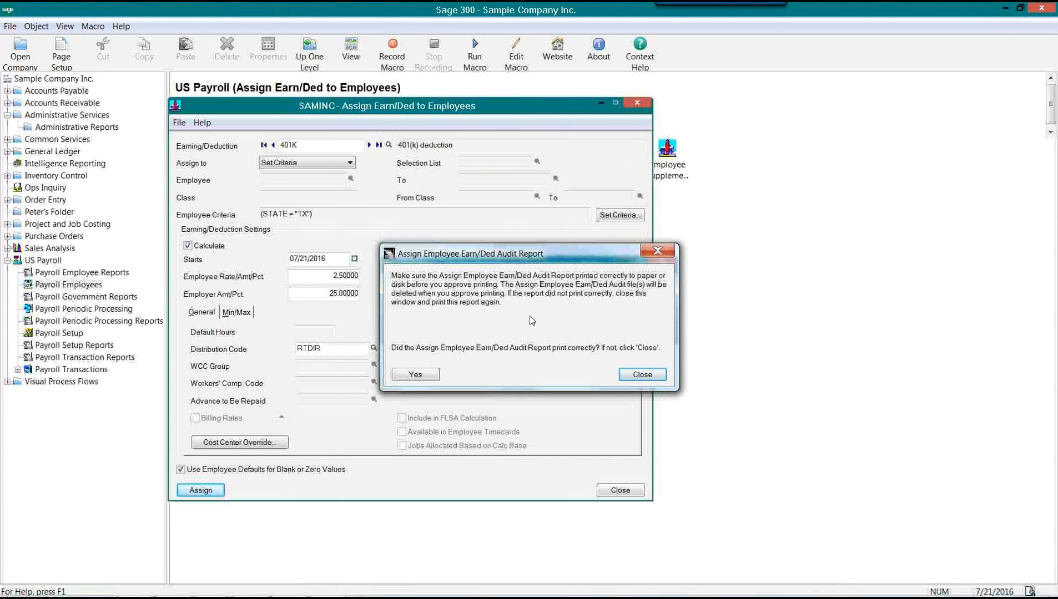
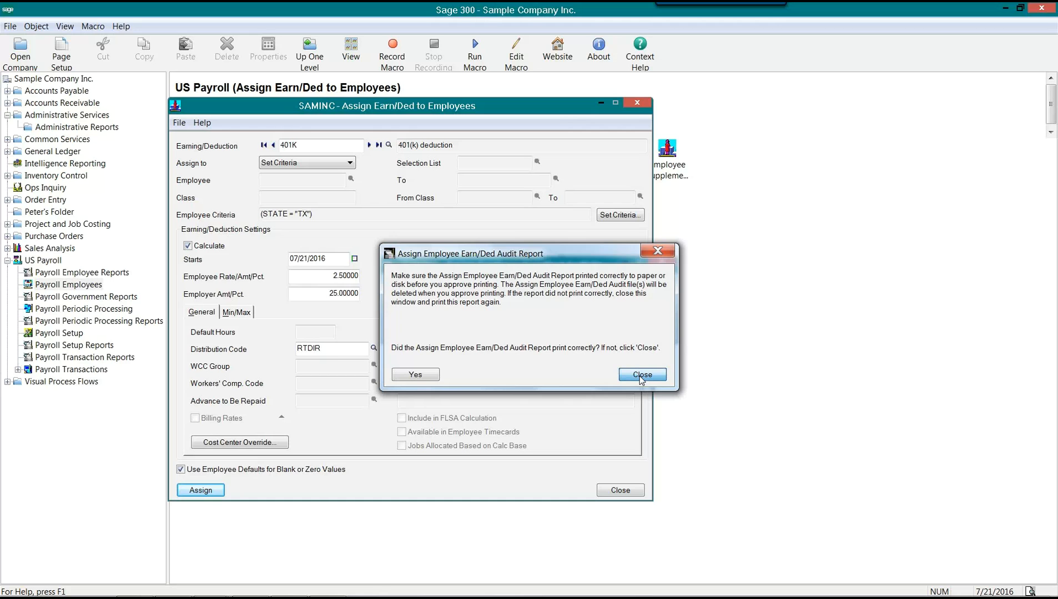
click(643, 376)
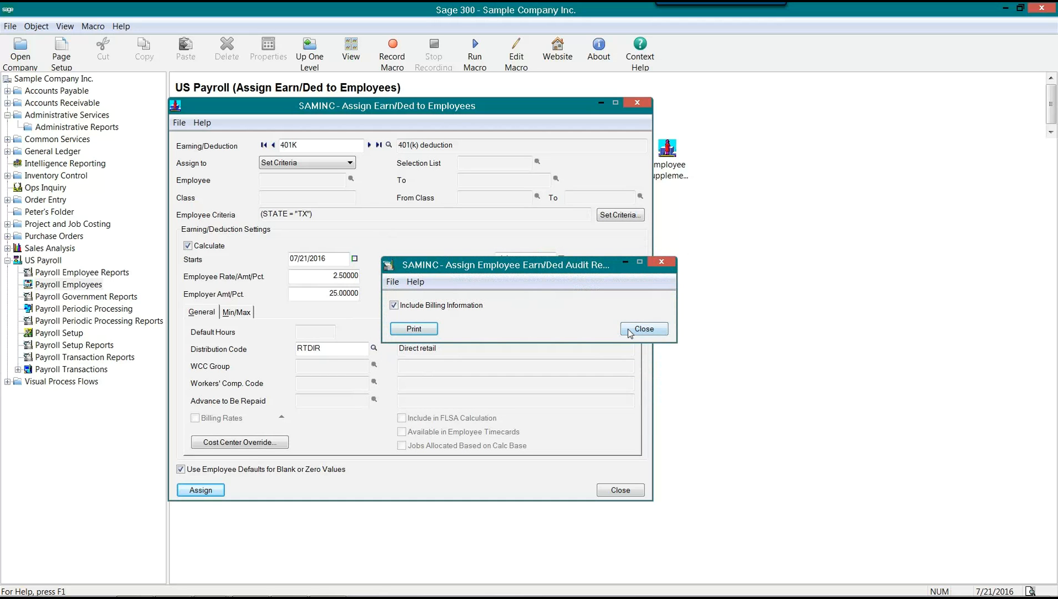
click(633, 329)
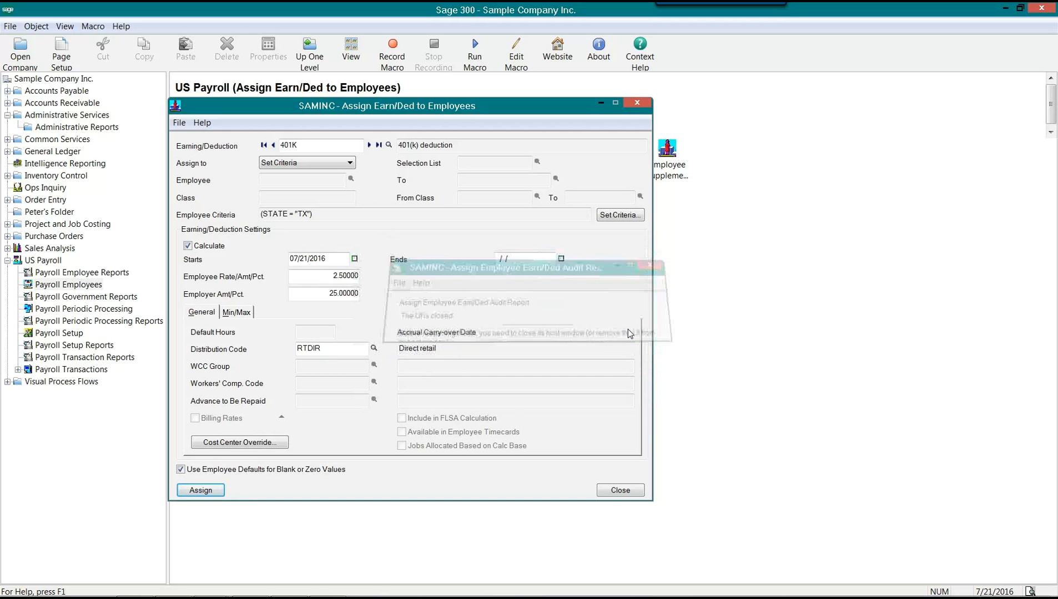
Load the BONUS earning for assignment with the same State/Province criterion
click(318, 275)
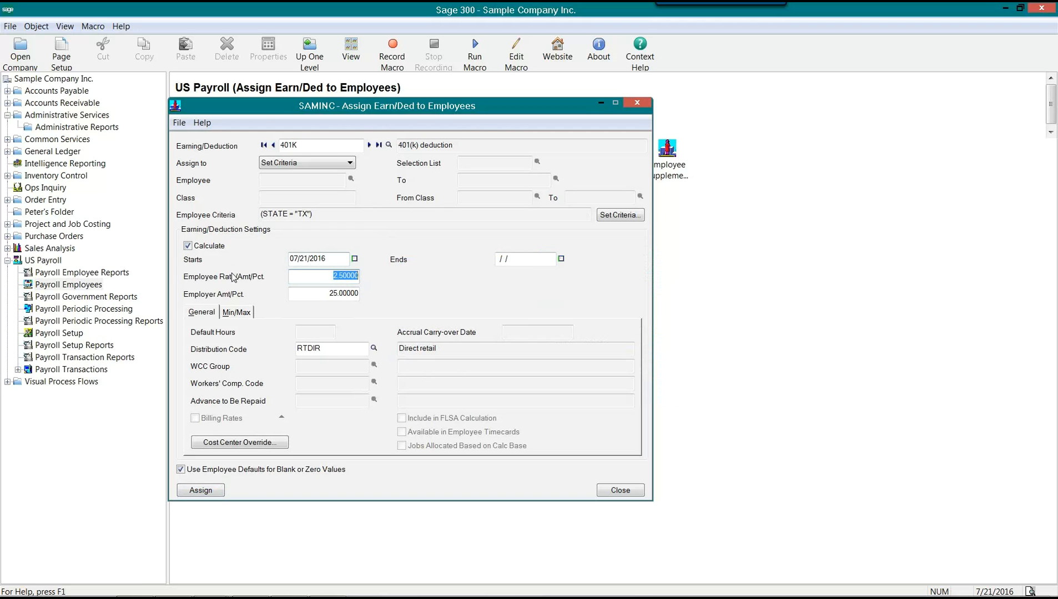
click(369, 145)
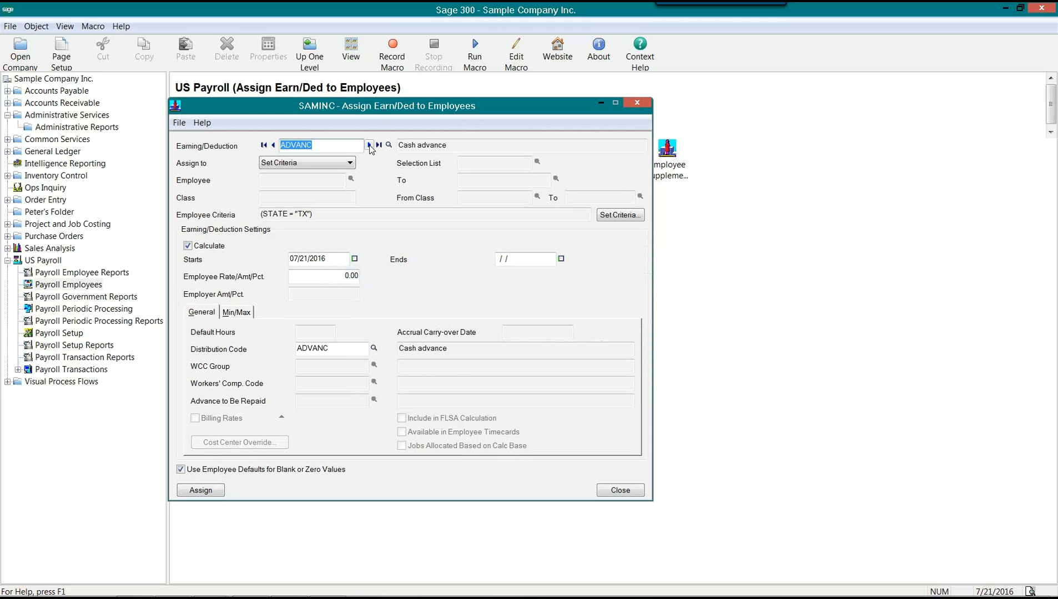
click(369, 145)
click(369, 145)
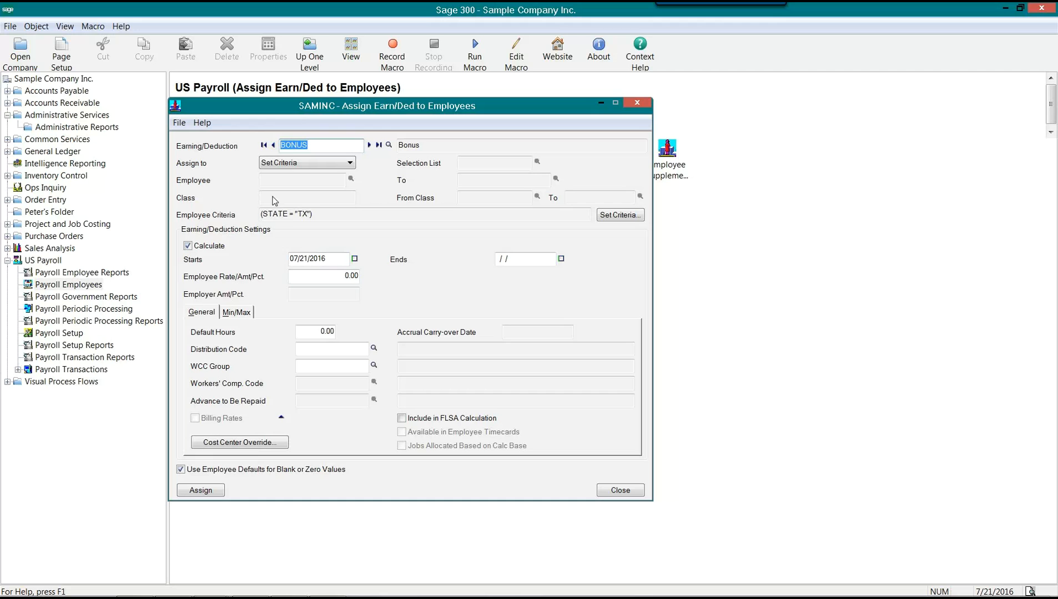
Set the Bonus assignment's WCC group to MAIN and its workers' compensation code to 4020 (Sales)
click(311, 353)
click(330, 367)
click(375, 366)
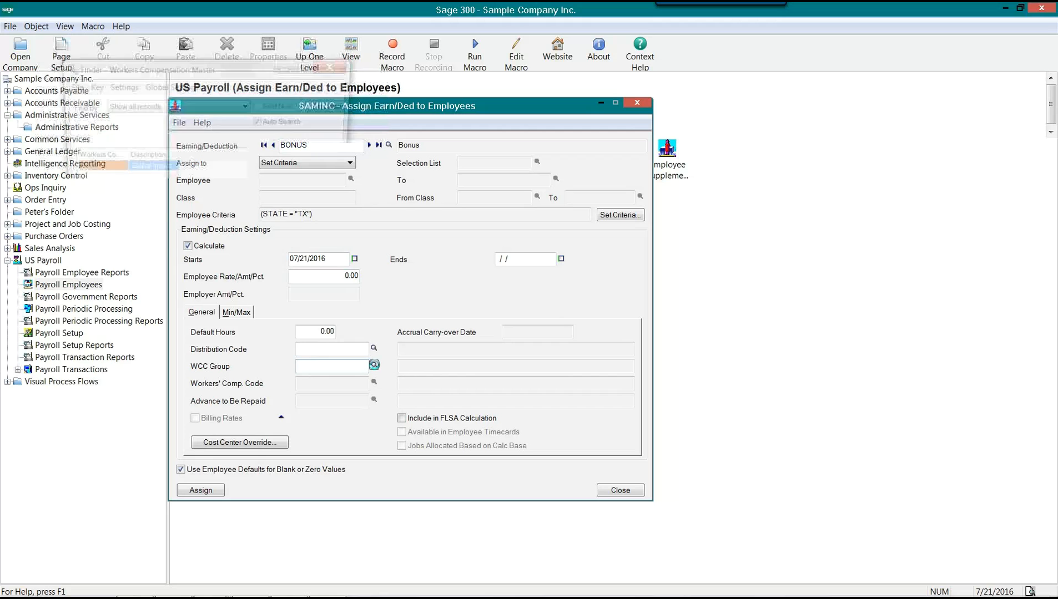
click(258, 205)
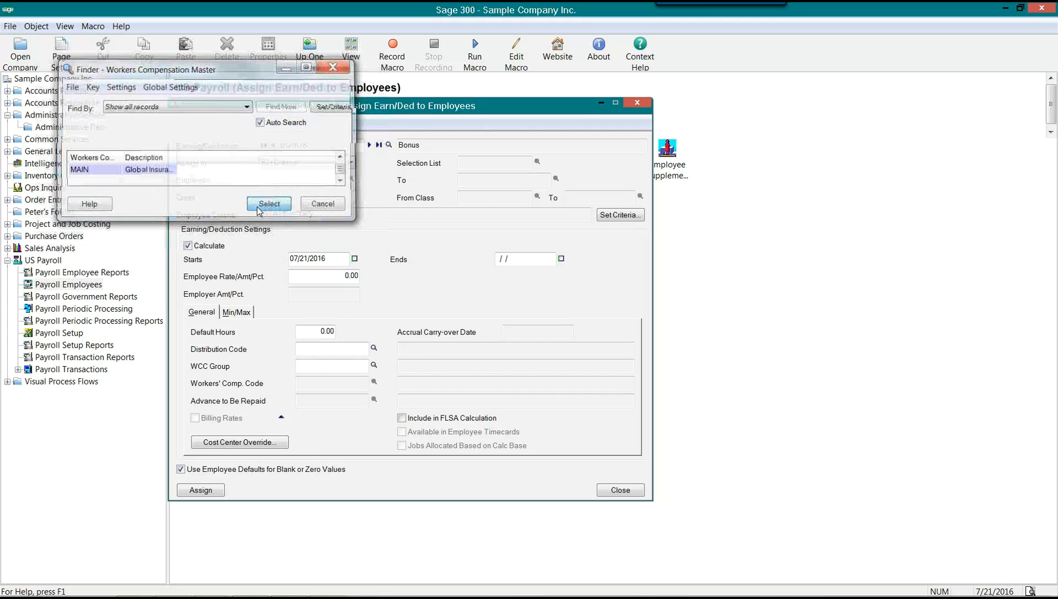
click(374, 382)
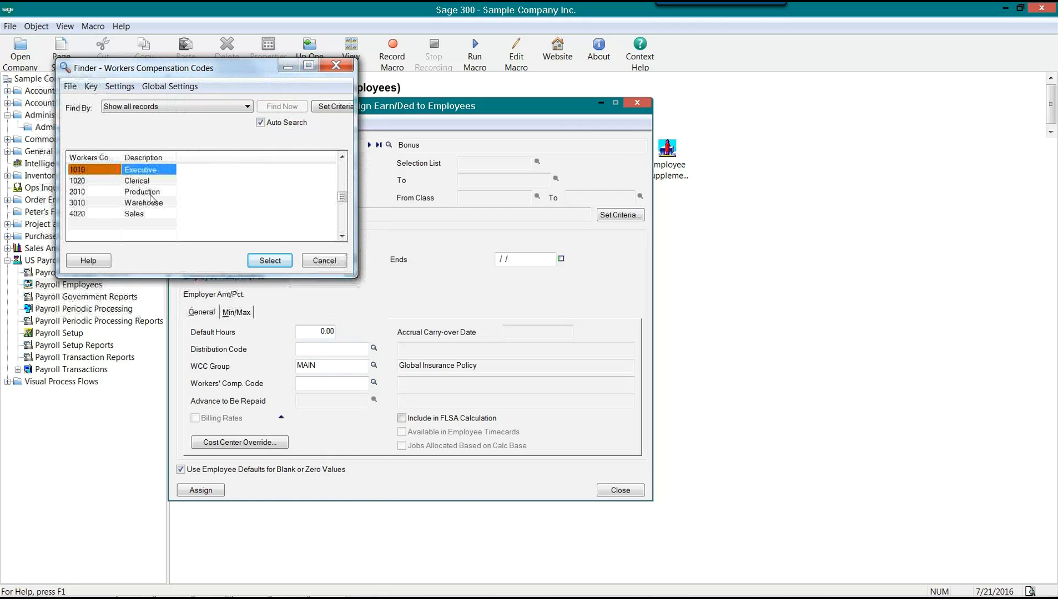
double_click(100, 214)
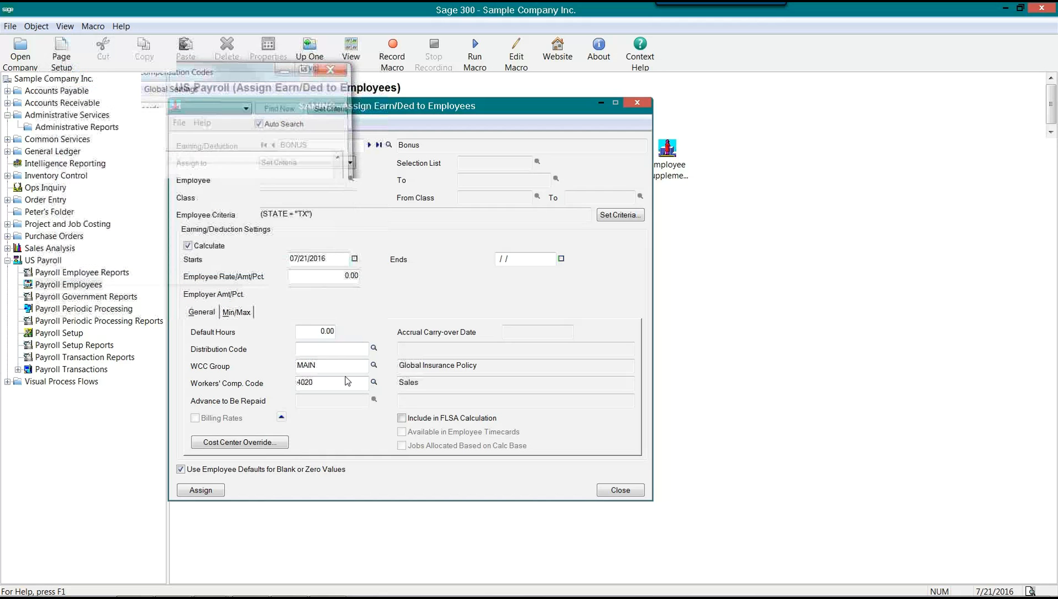
Set the Bonus distribution code to RTDIR and include the earning in the FLSA calculation
click(374, 348)
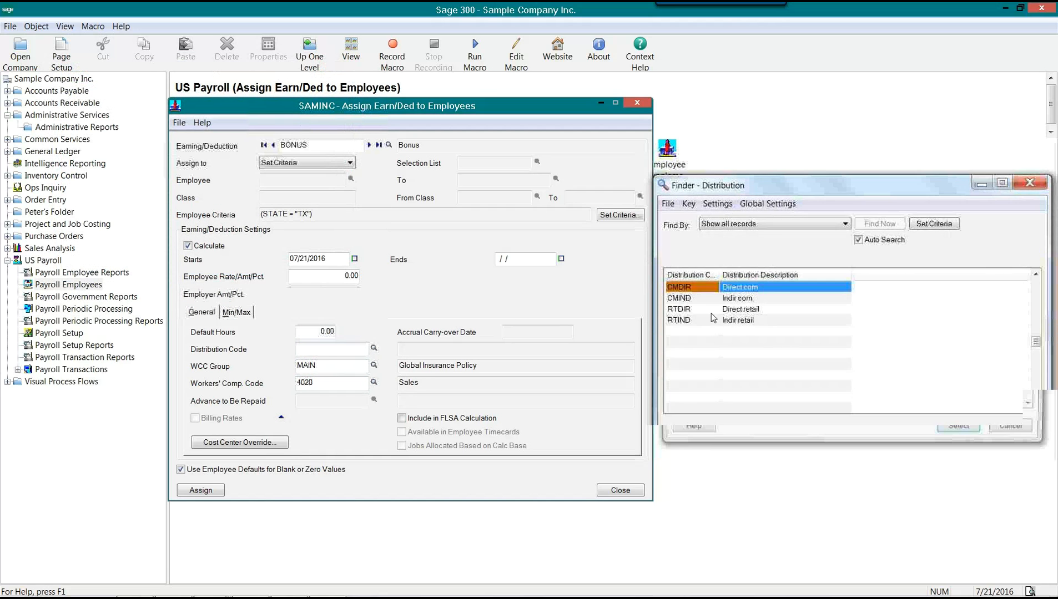
double_click(699, 309)
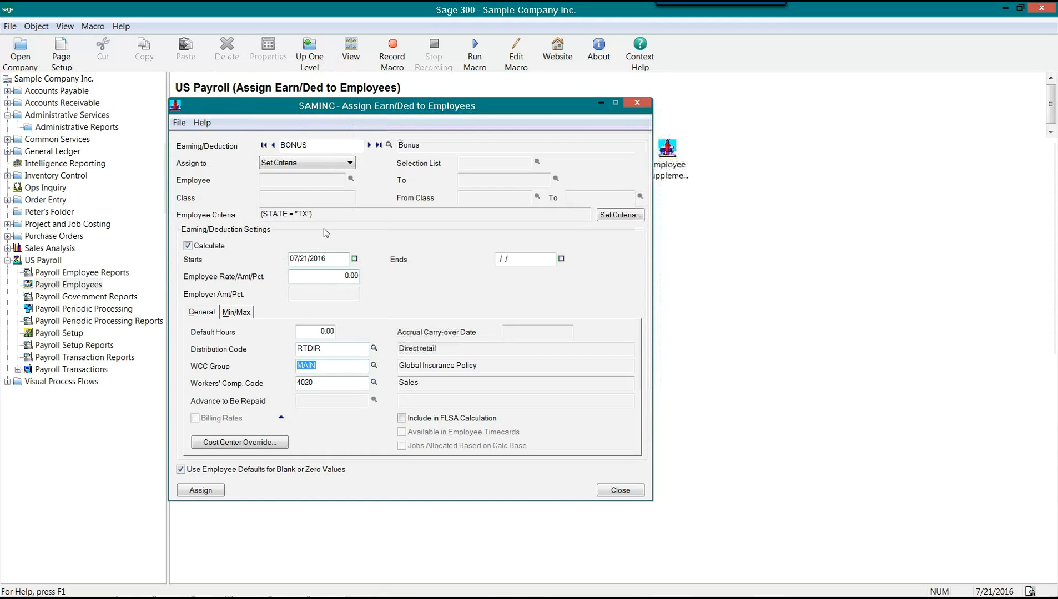
double_click(324, 348)
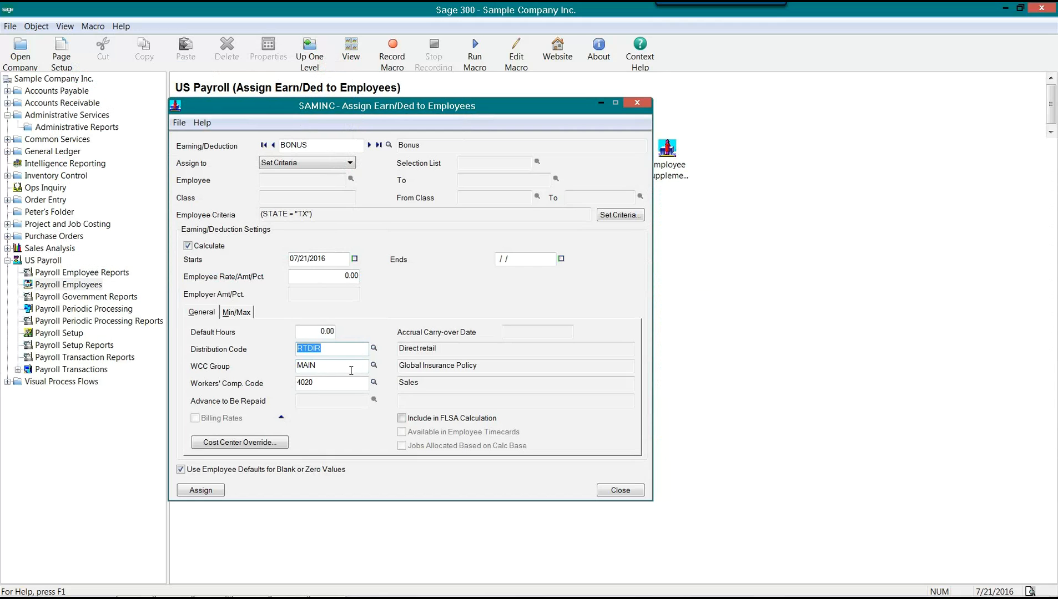
double_click(328, 366)
double_click(328, 383)
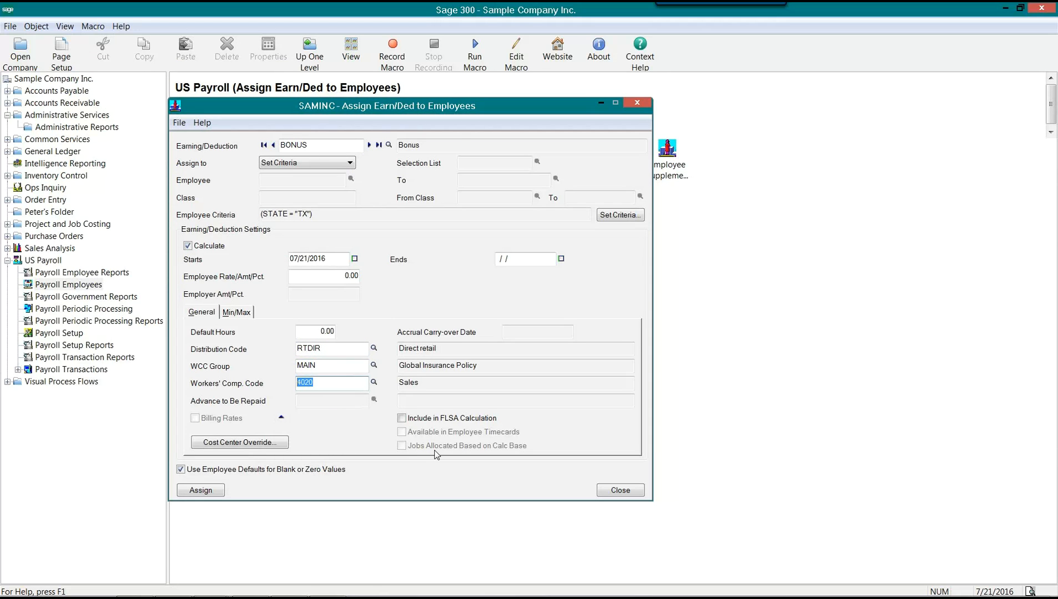
click(321, 386)
double_click(305, 383)
click(401, 418)
Set the employee annual maximum for the Bonus earning to 50,000
click(245, 313)
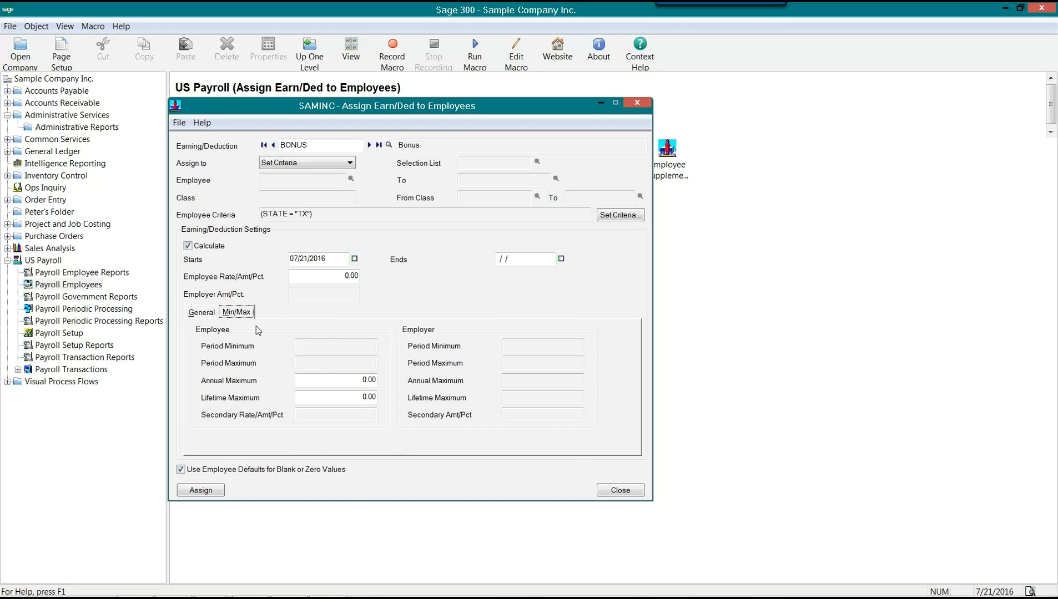
double_click(352, 380)
text(50000)
double_click(350, 397)
click(203, 313)
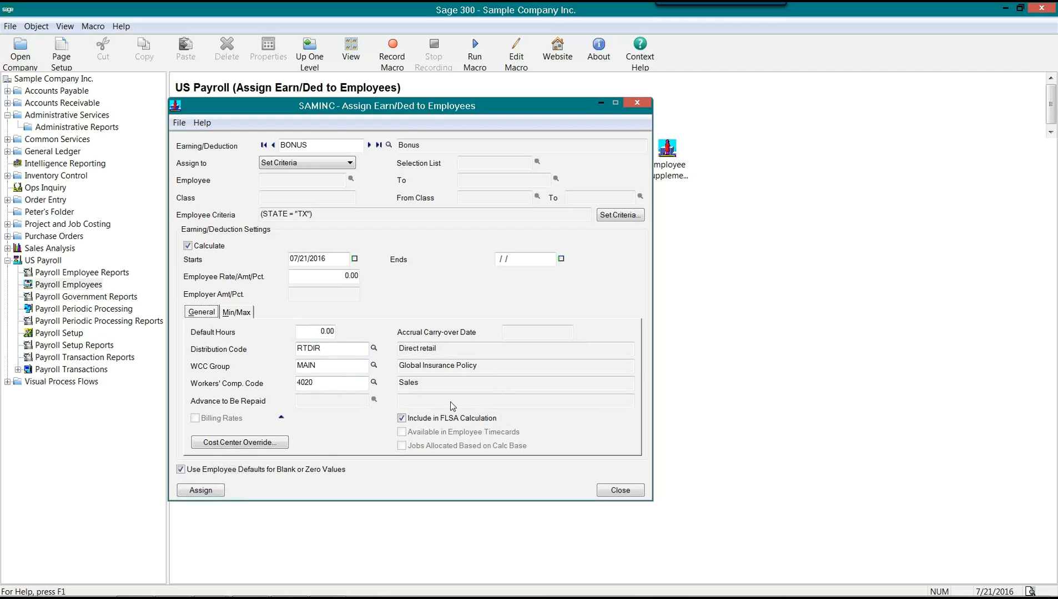
Set the Bonus employee rate/amount to 1,000 and check the default hours
click(329, 280)
text(1000)
click(327, 332)
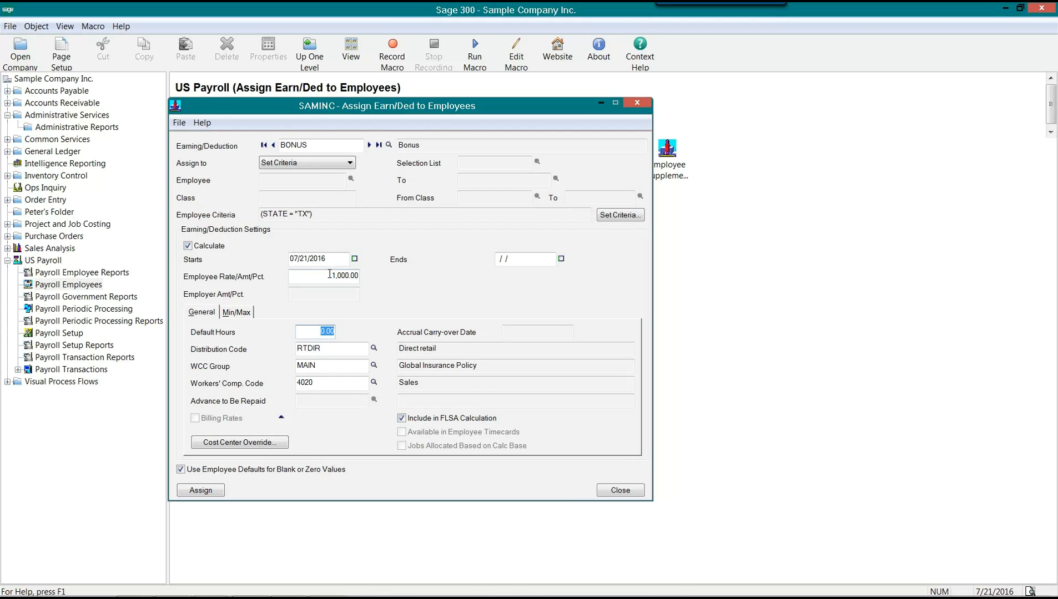
click(320, 147)
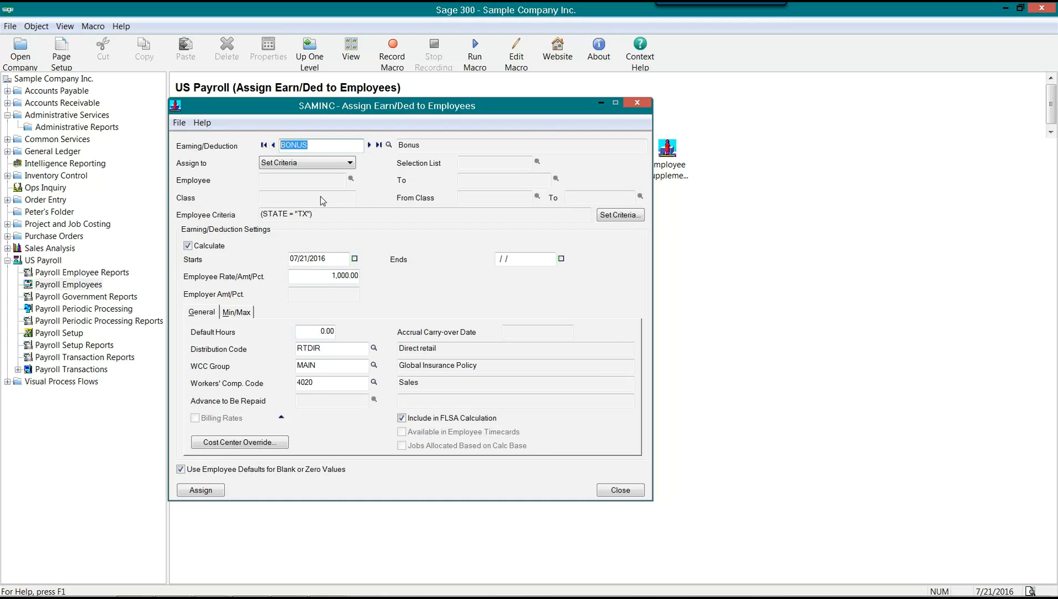
click(319, 332)
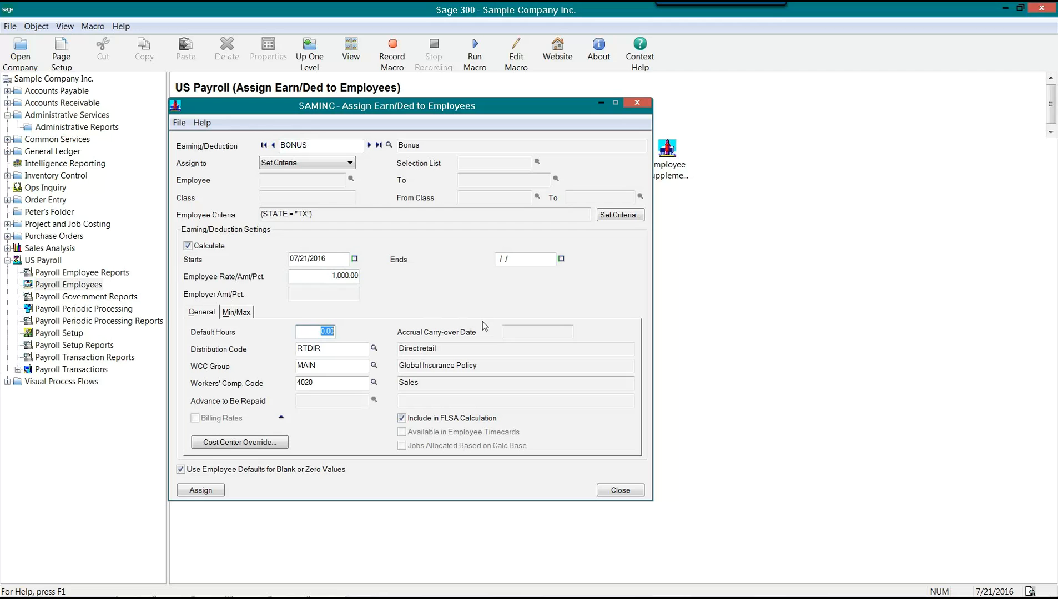
text(40)
double_click(310, 147)
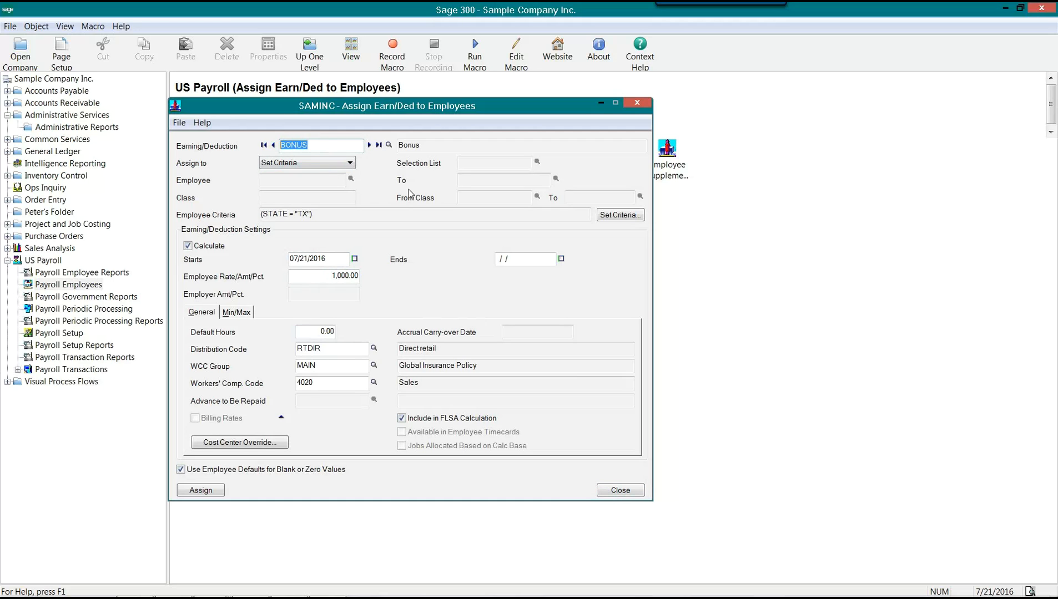
Close the Bonus assignment without assigning it and select Assign Tax to Employees
click(614, 493)
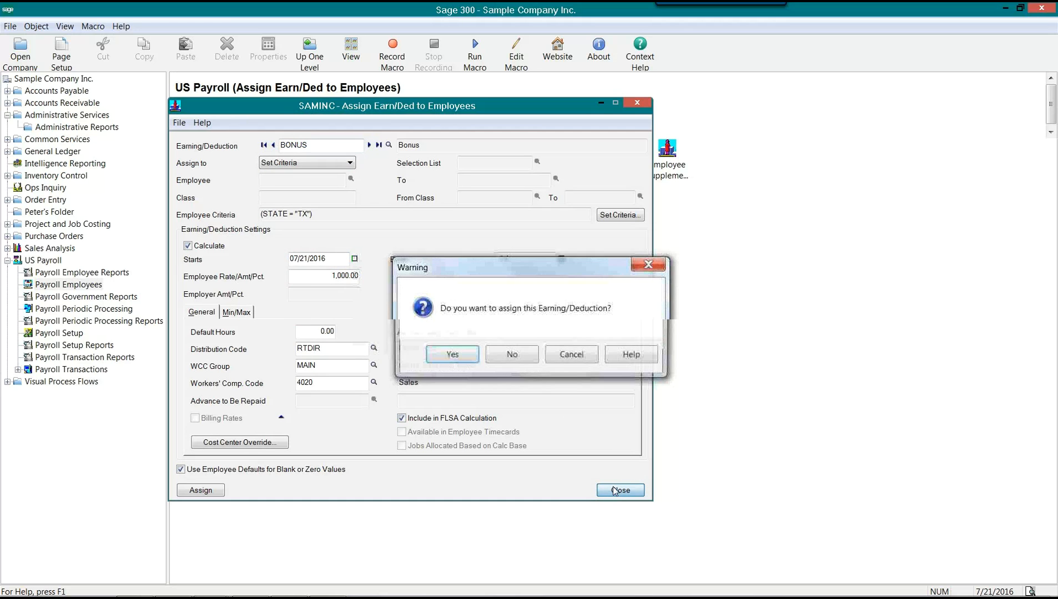
click(514, 355)
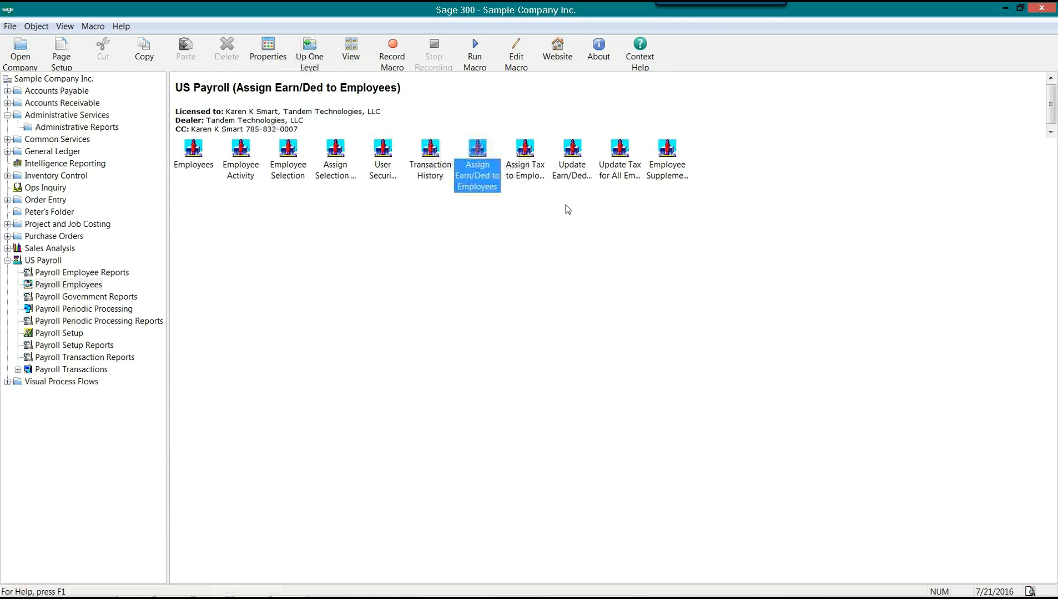
key(Right)
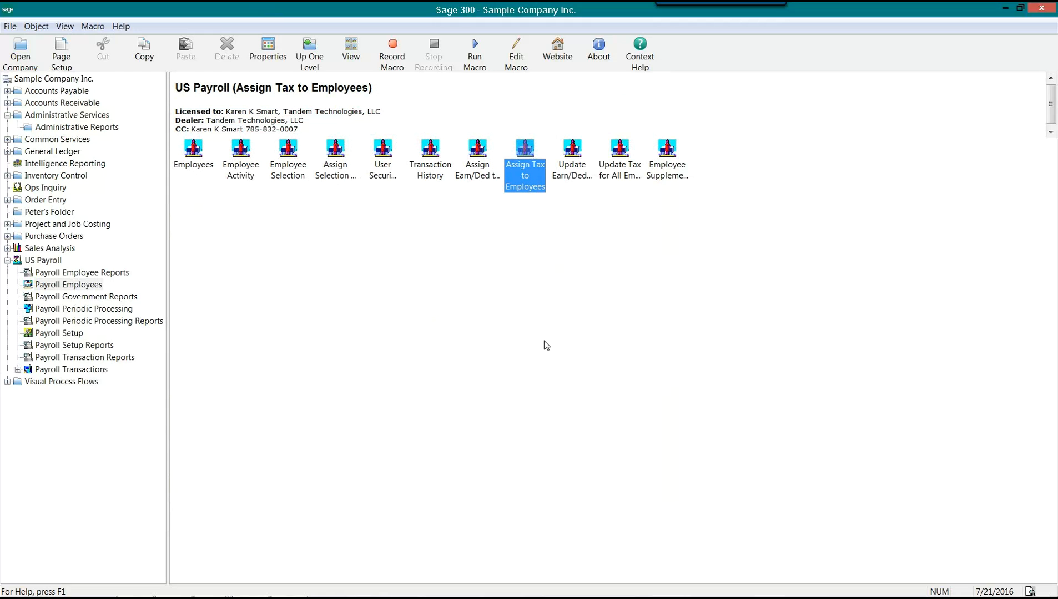
Open Update Earn/Ded for All Employees and review the 401K deduction's updatable fields, employee range and Update by options
click(571, 172)
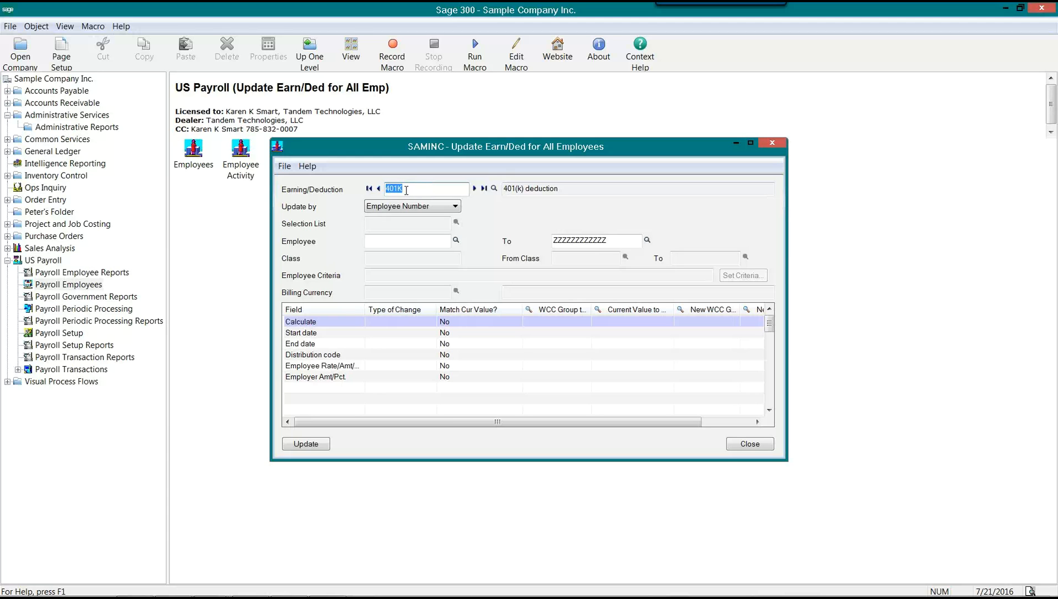
click(381, 240)
click(457, 368)
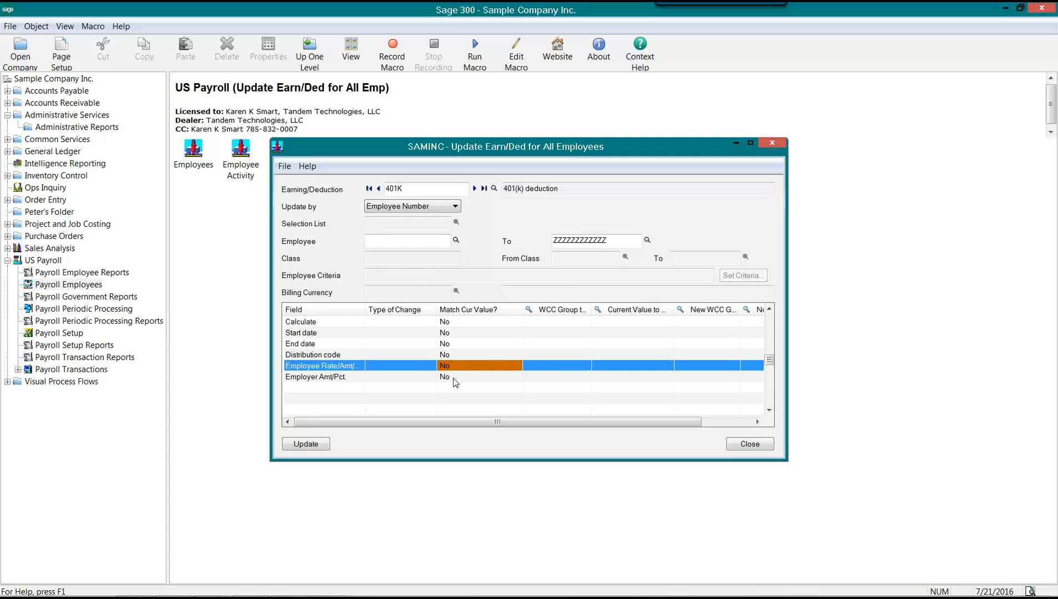
click(453, 378)
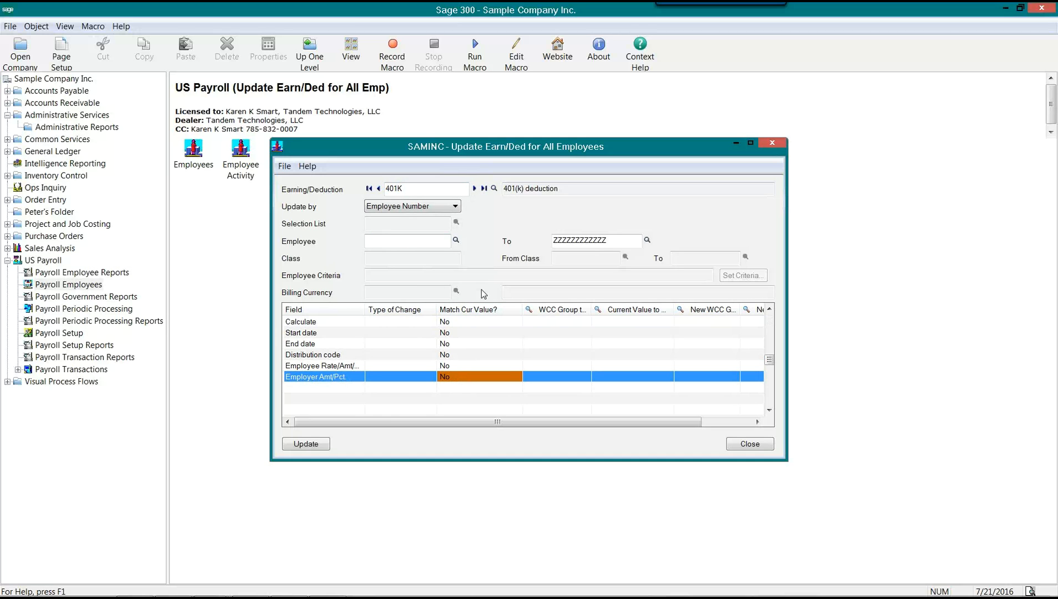
click(408, 187)
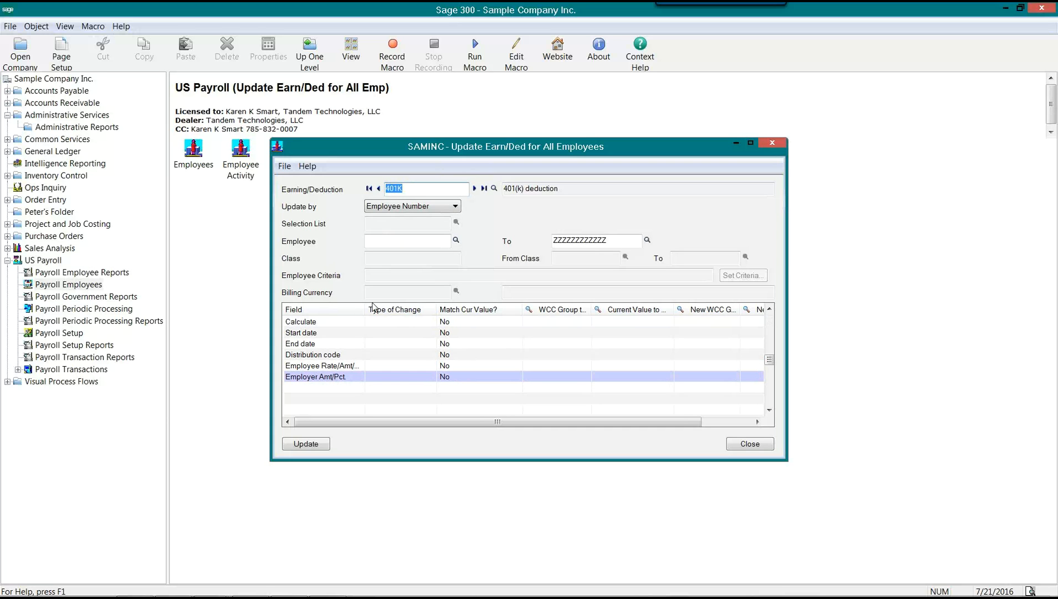
click(374, 241)
click(432, 206)
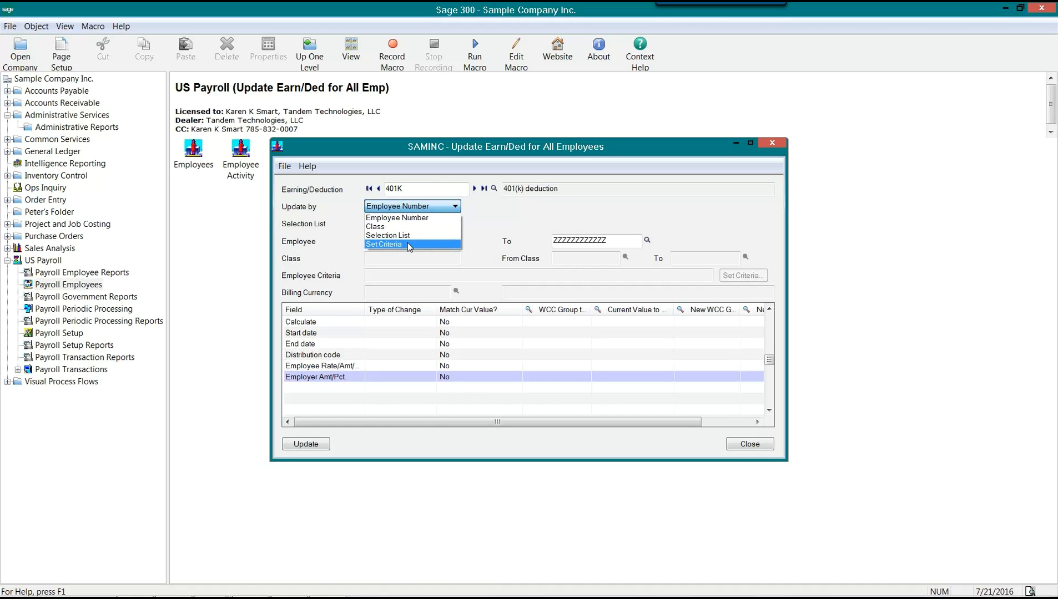
click(532, 218)
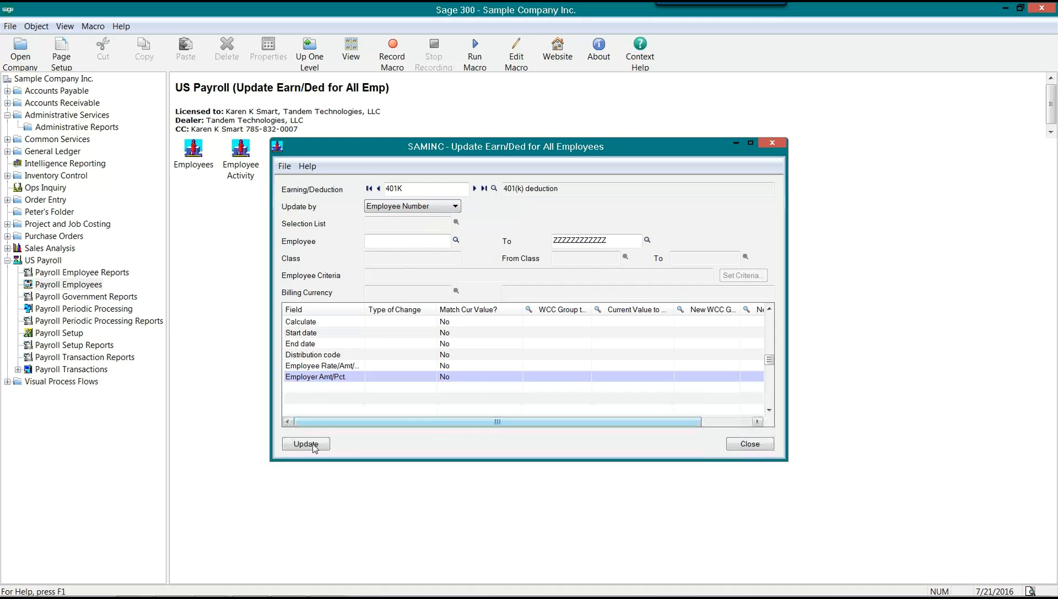
Widen the window and set the Calculate field's type of change to Replace with current value matching turned on
drag(270, 452, 154, 451)
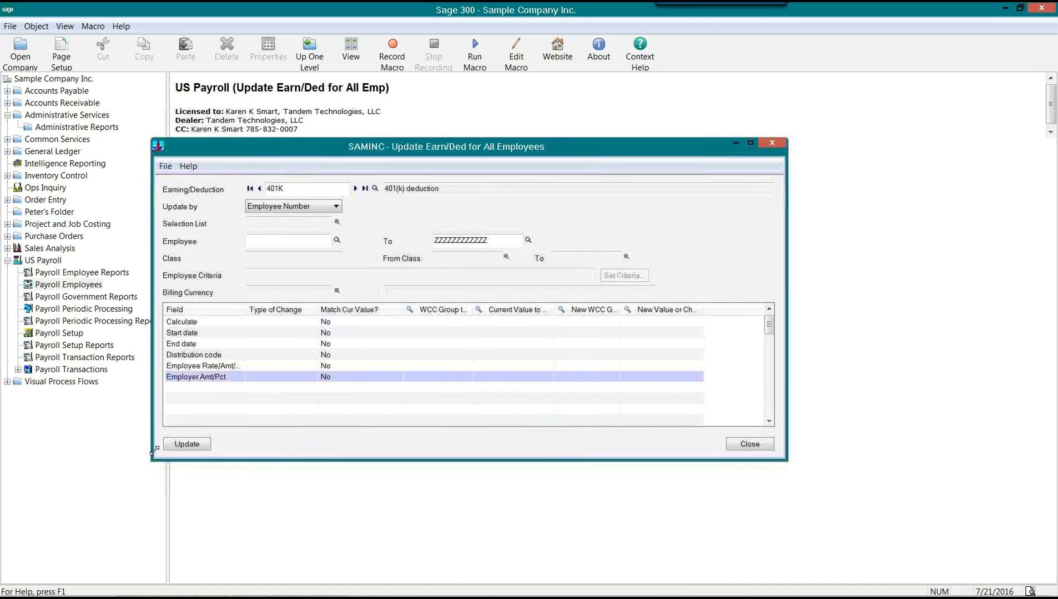
click(279, 334)
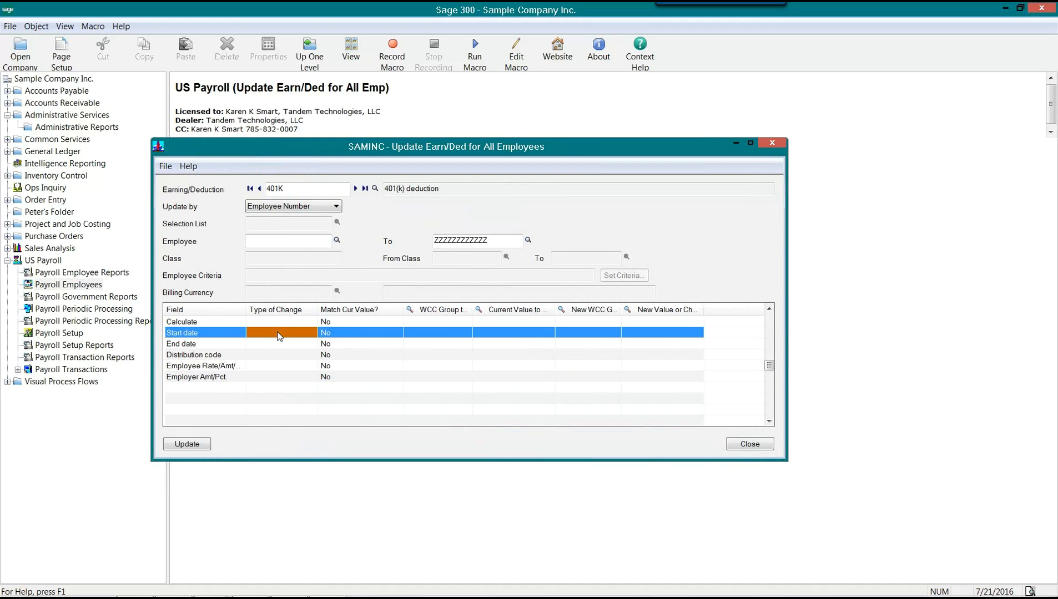
click(283, 323)
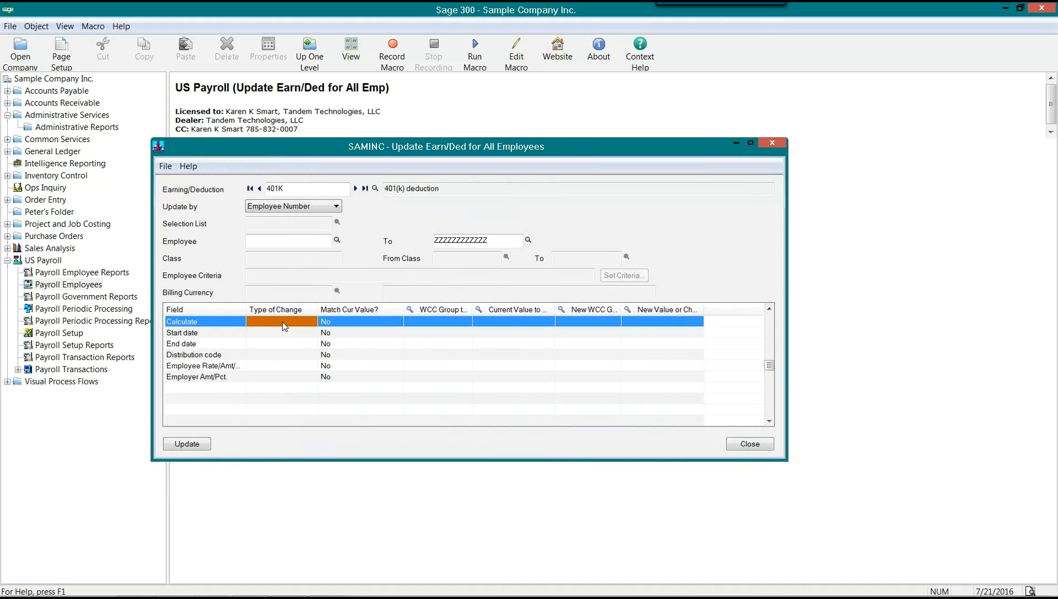
click(284, 326)
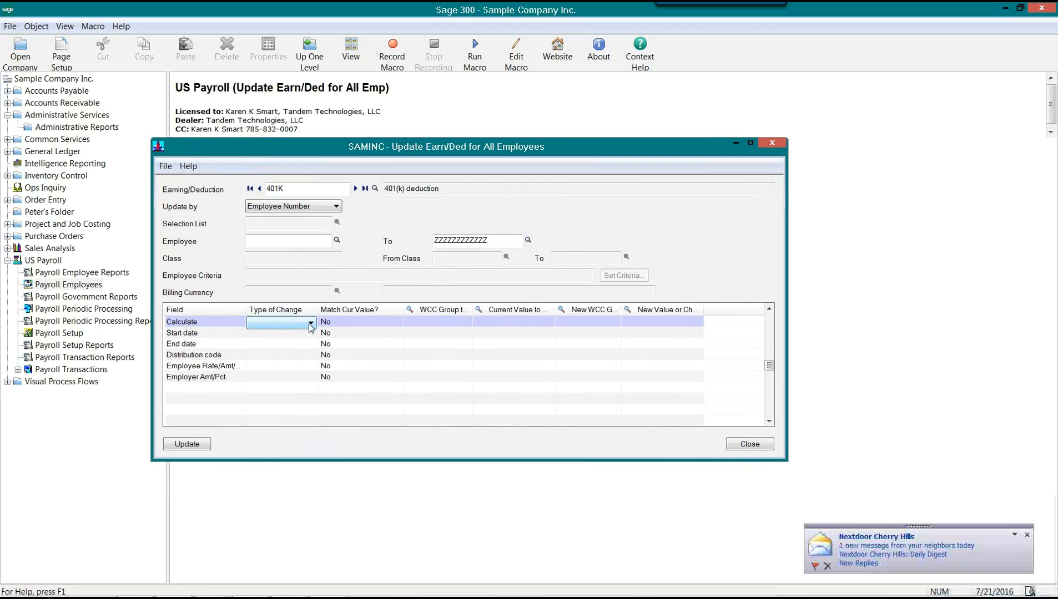
click(311, 323)
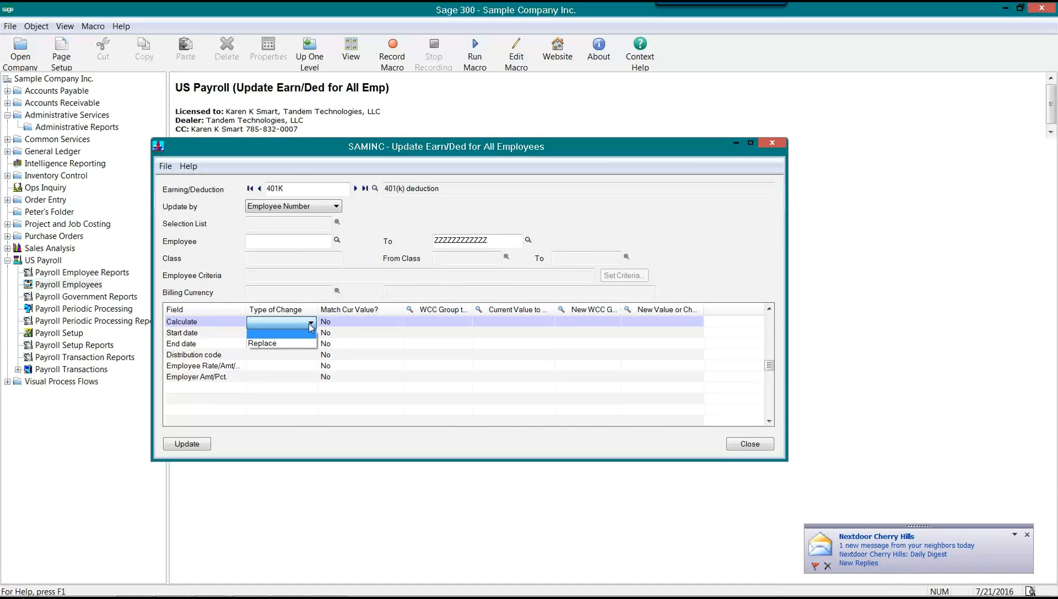
click(278, 347)
double_click(351, 321)
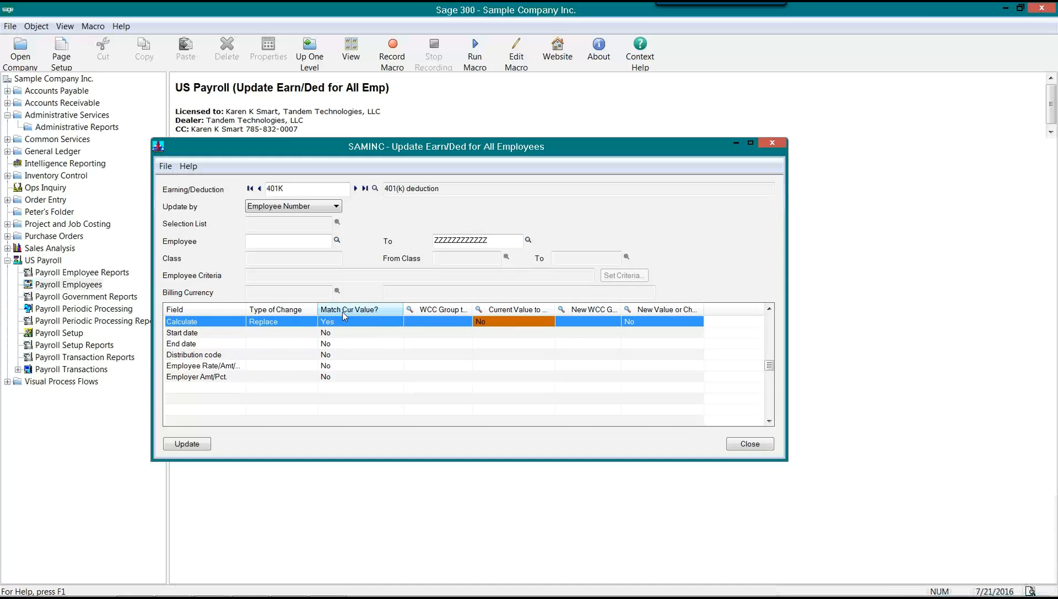
Widen the value columns and set Calculate to match a current value of Yes, with No as the new value
drag(555, 310, 587, 310)
click(481, 323)
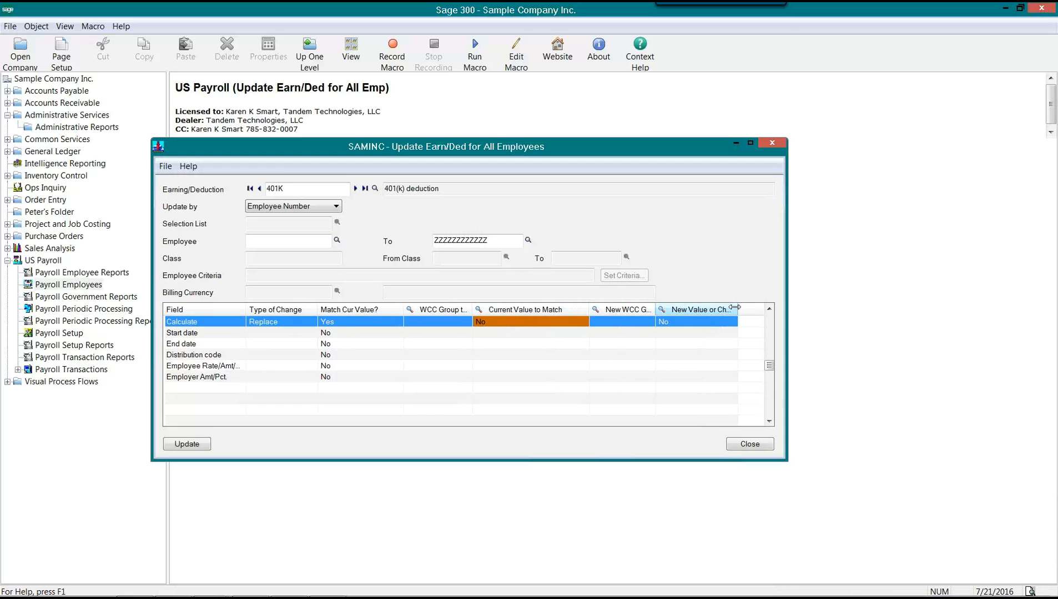
drag(738, 309, 761, 310)
click(668, 326)
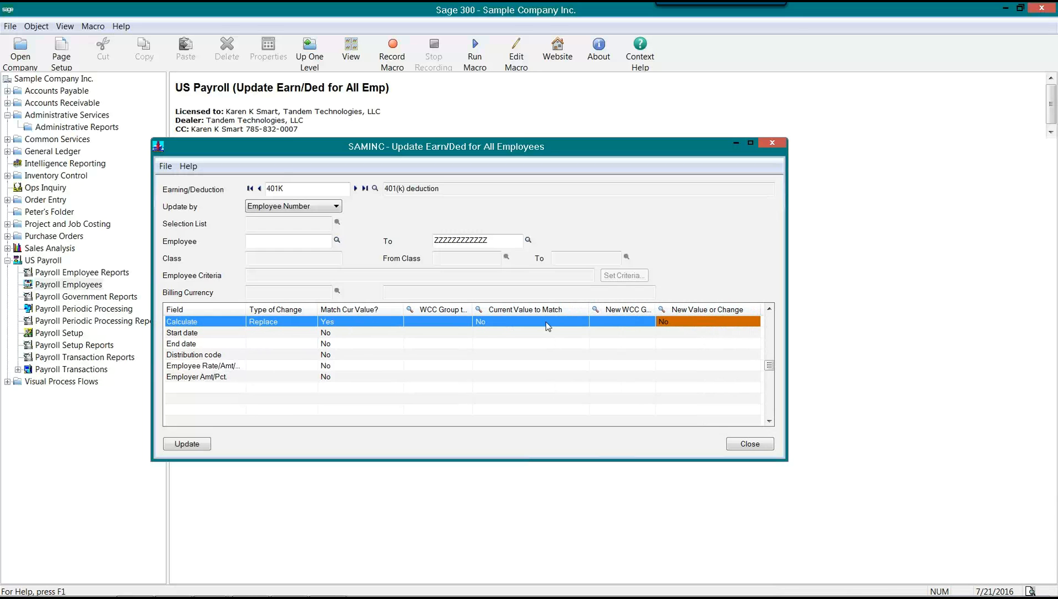
double_click(503, 325)
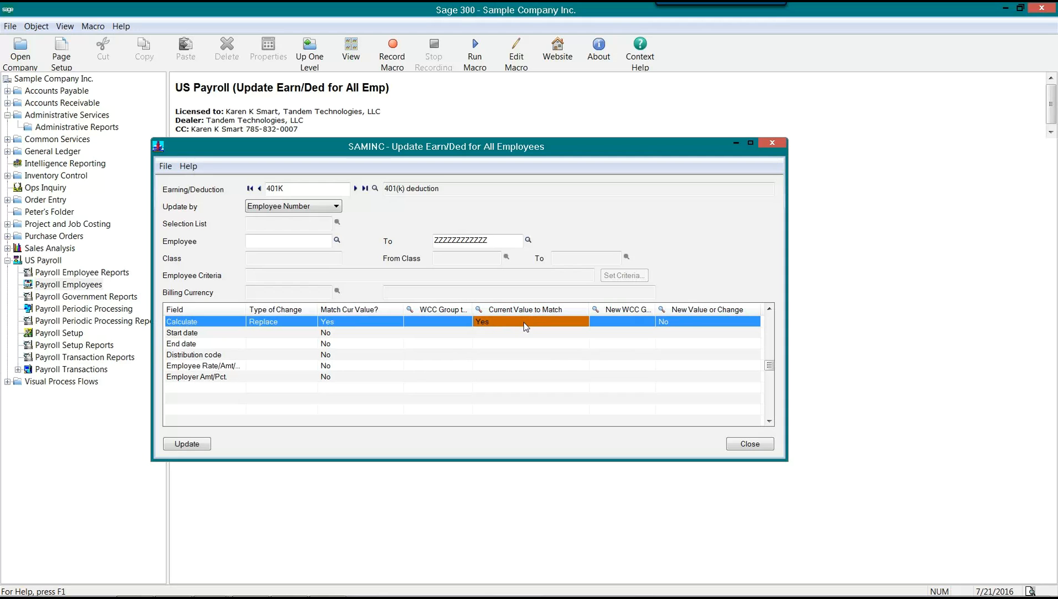
click(687, 323)
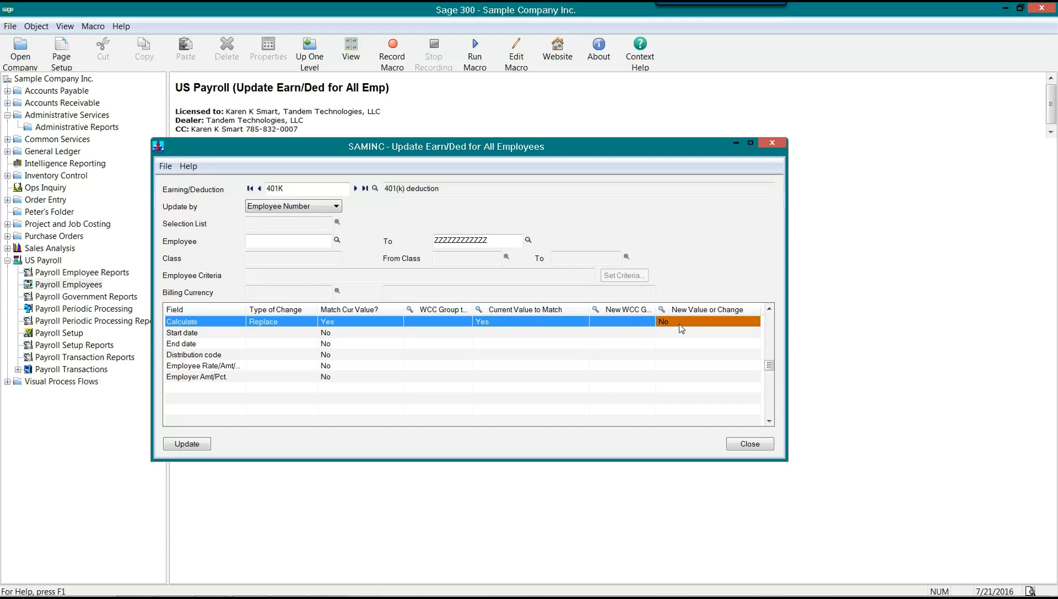
Turn off current value matching for Calculate and clear its type of change
double_click(349, 323)
click(288, 322)
click(289, 325)
click(290, 326)
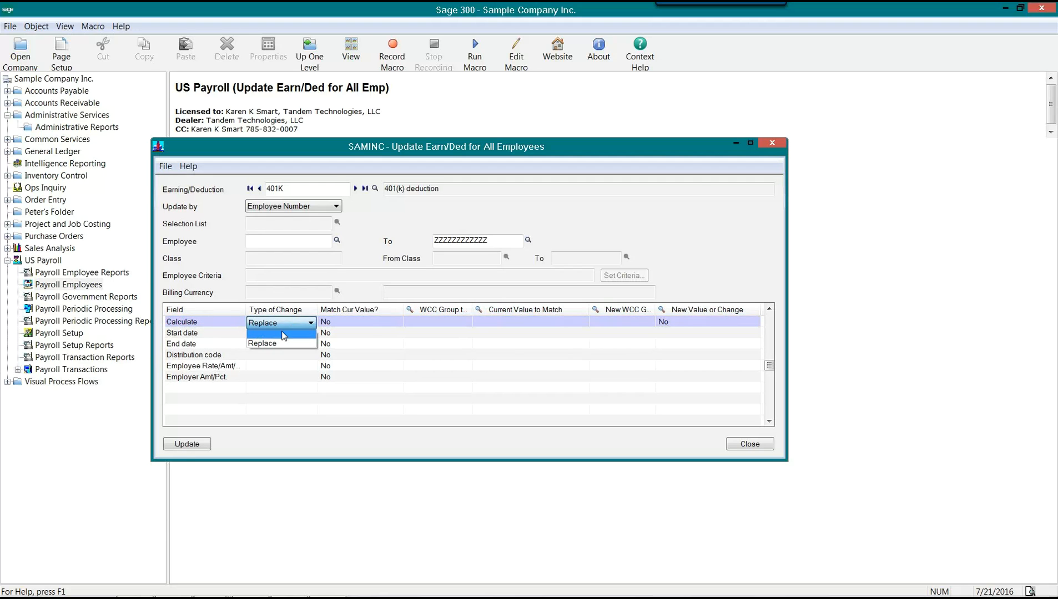
click(284, 335)
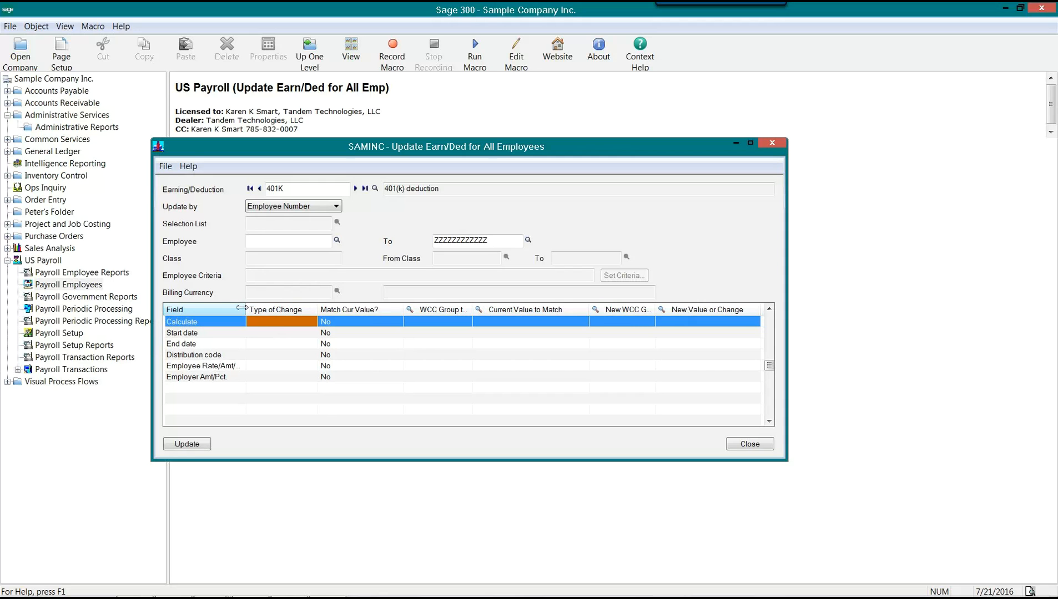
Widen the Field column and set Employee Rate/Amt/Pct to Increase by 15 without matching a current value
drag(247, 307, 271, 308)
click(294, 365)
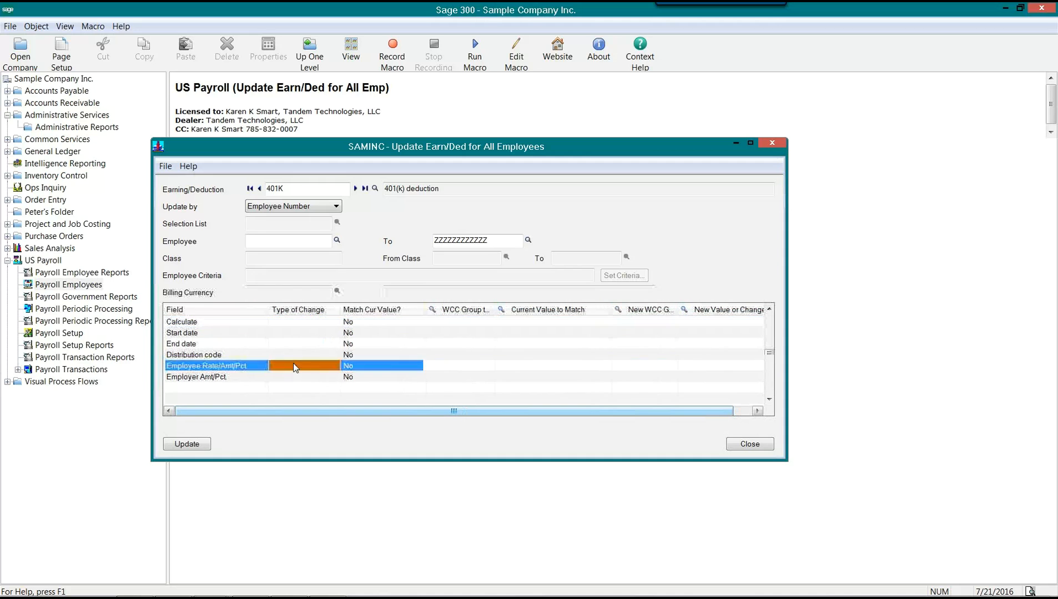
click(299, 366)
click(299, 369)
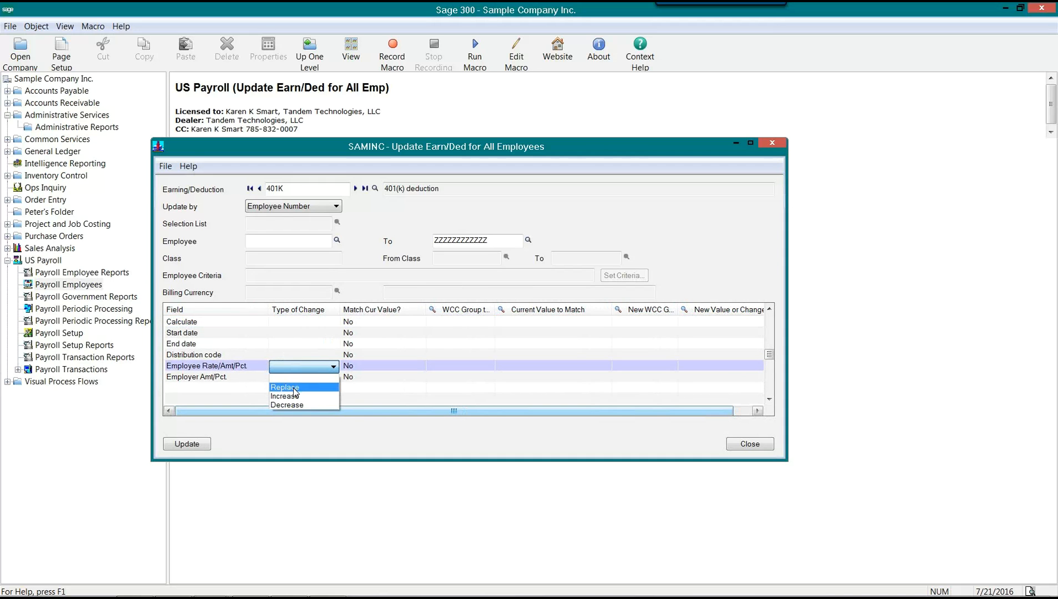
click(318, 398)
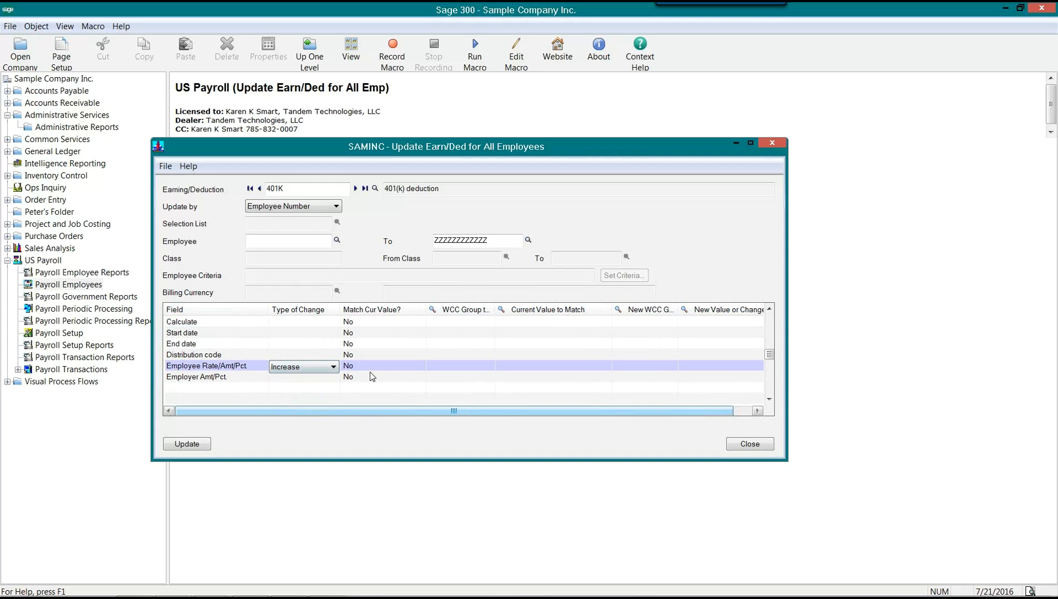
click(374, 364)
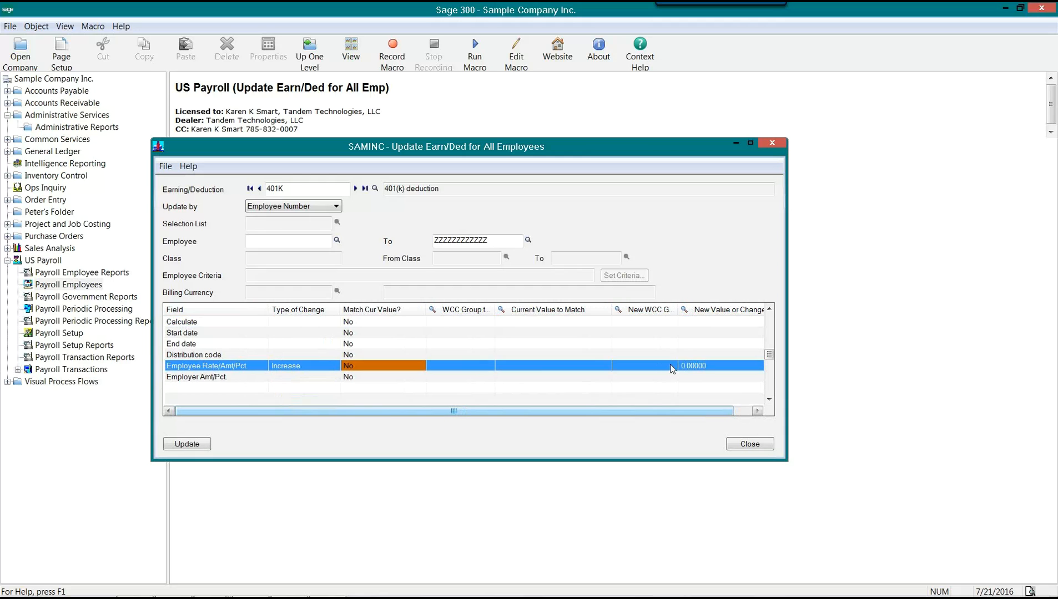
click(691, 365)
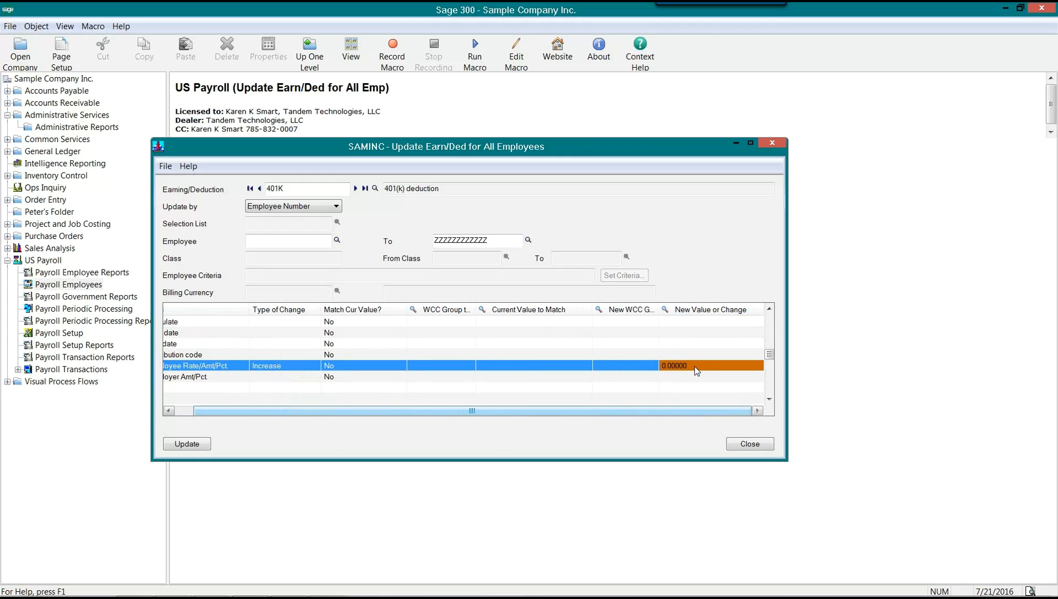
text(15)
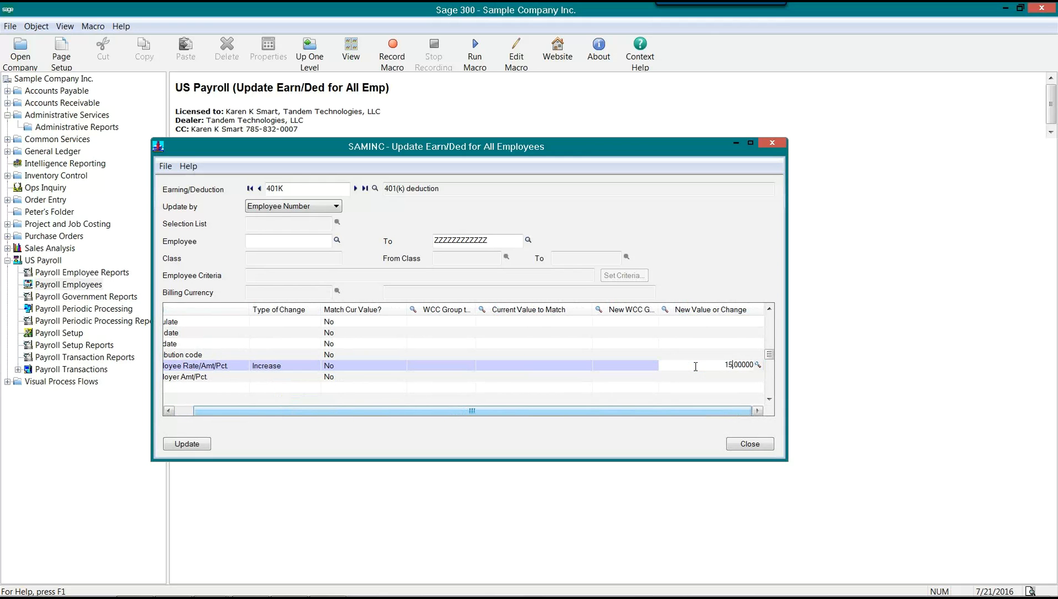
click(300, 378)
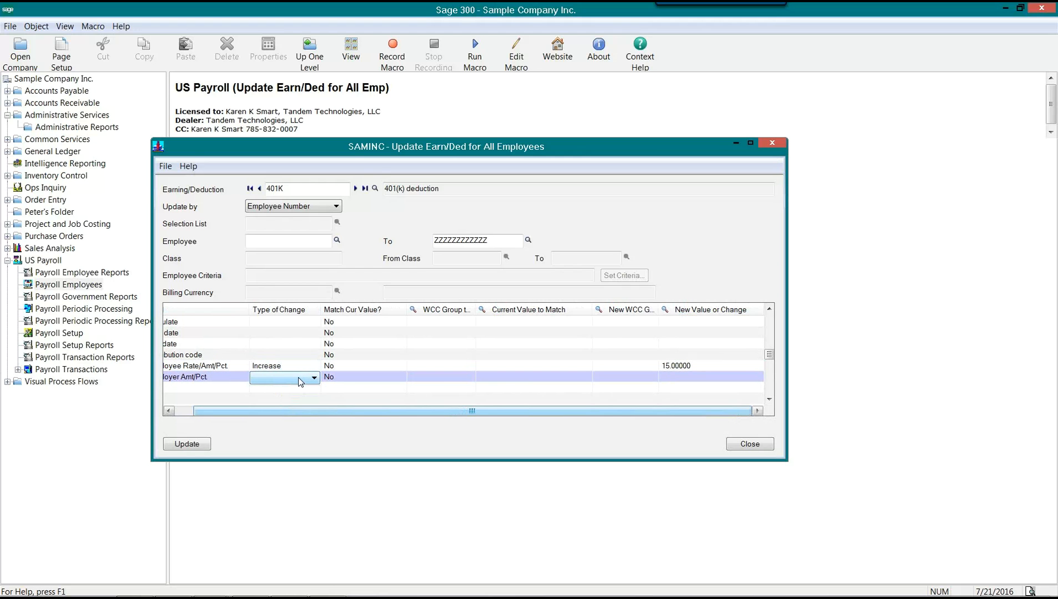
click(300, 379)
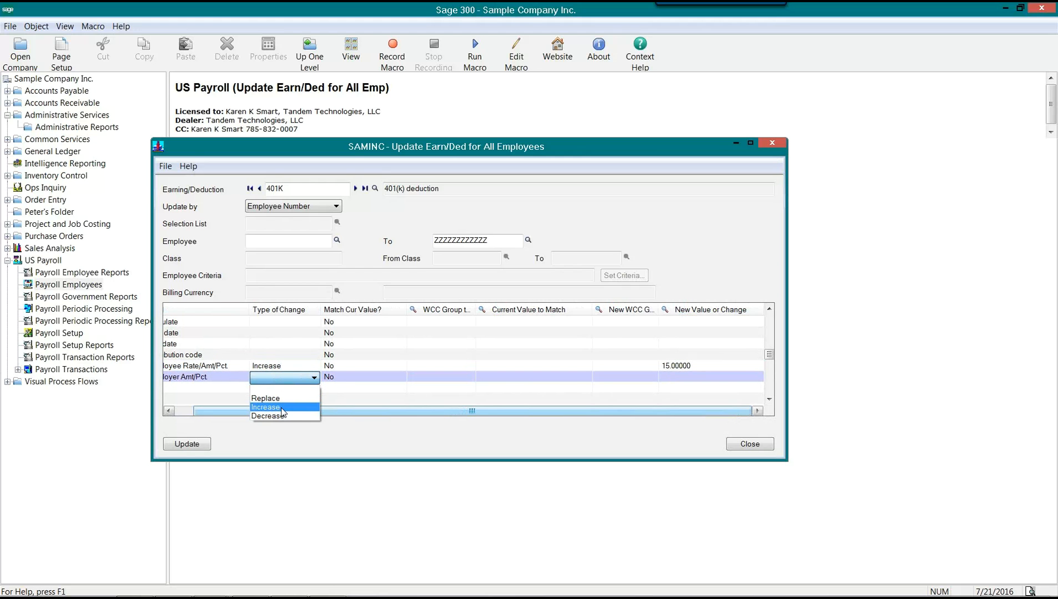
click(282, 409)
click(679, 377)
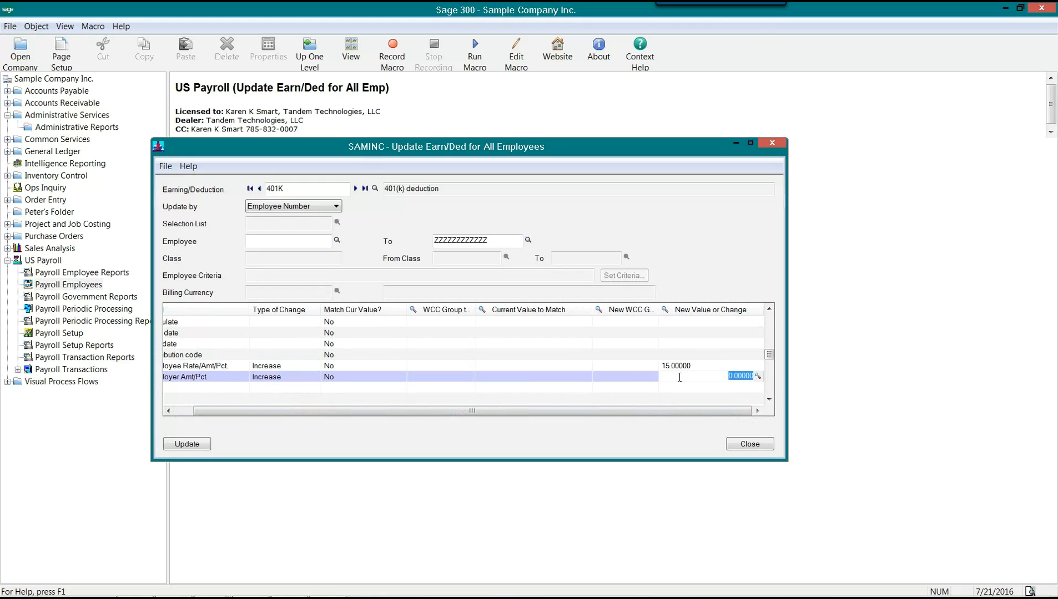
Set the Employer Amt/Pct type of change to Replace with a new value of 100
click(303, 379)
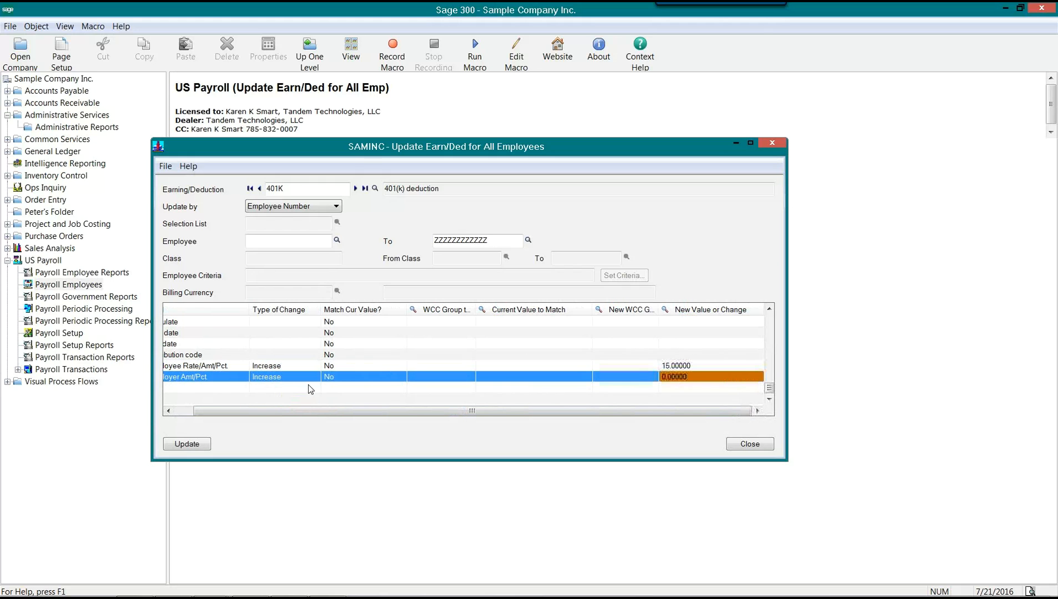
click(302, 378)
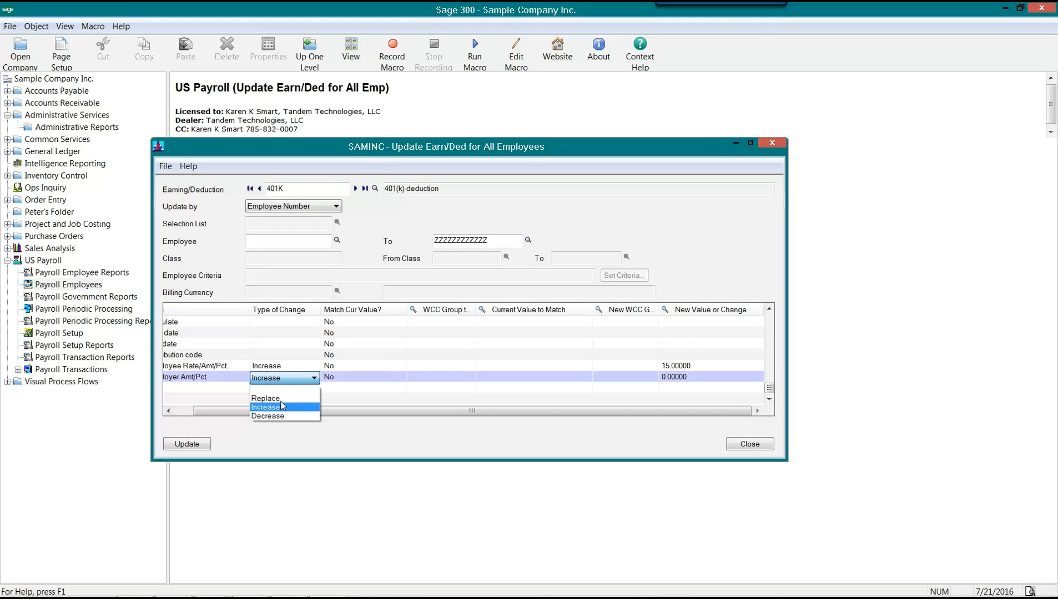
click(286, 393)
click(676, 378)
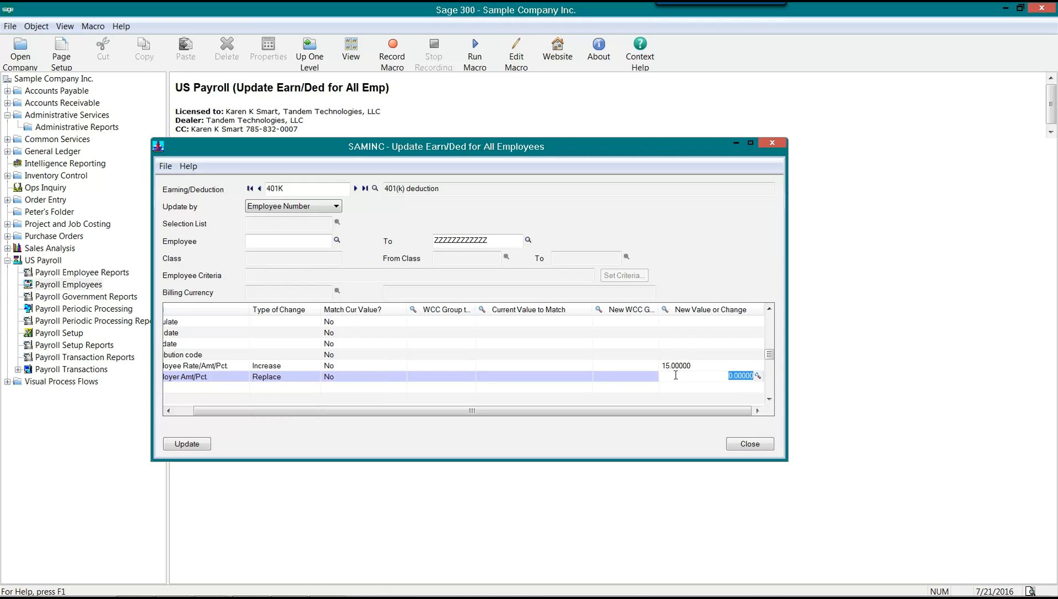
text(100)
click(533, 399)
drag(323, 414, 292, 416)
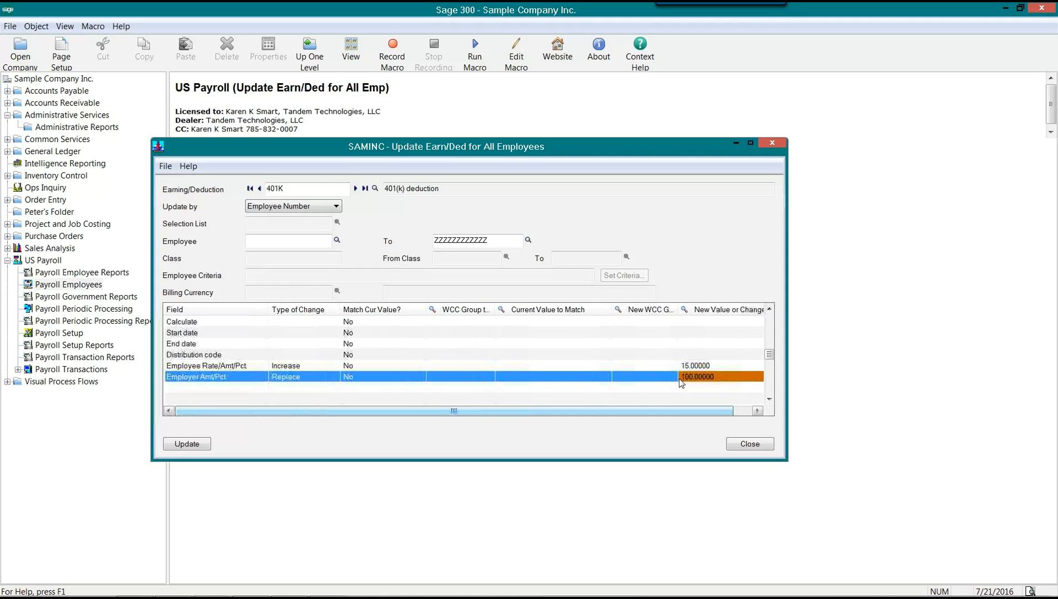
Review the type of change and new value entered for the employee and employer amount rows
click(303, 366)
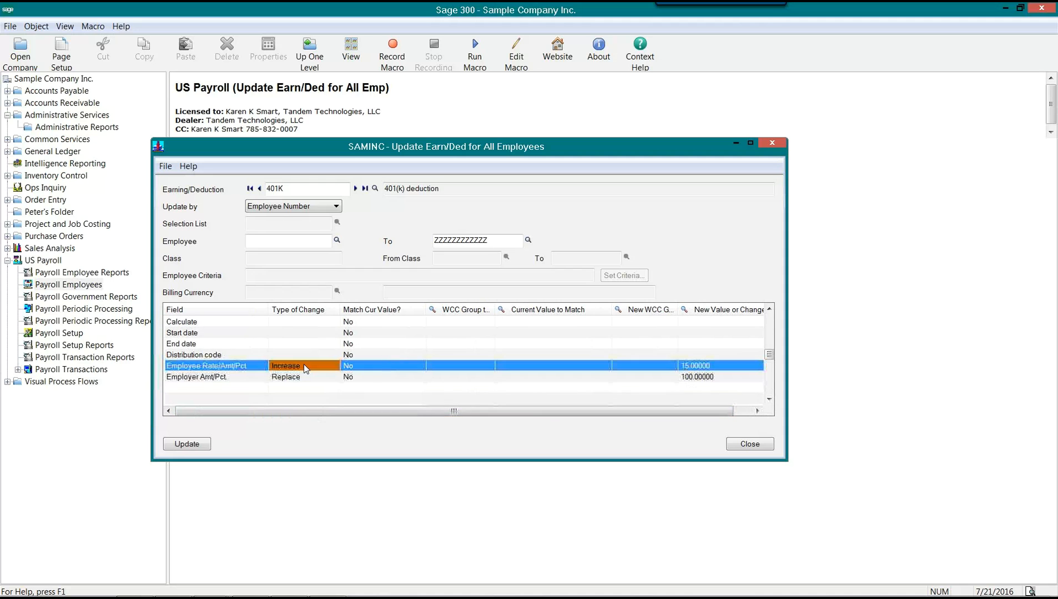
click(682, 369)
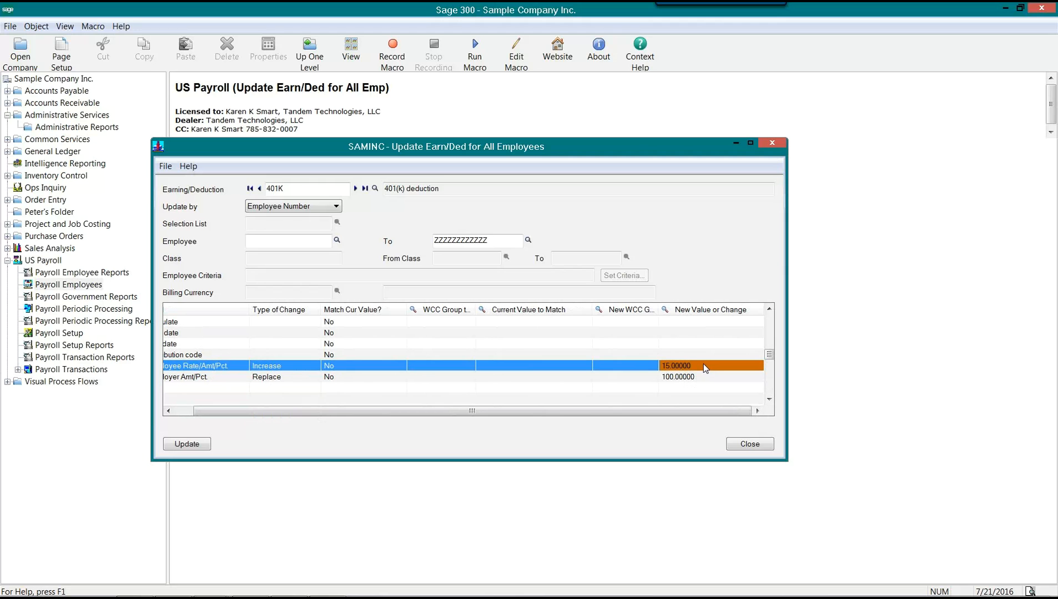
click(293, 381)
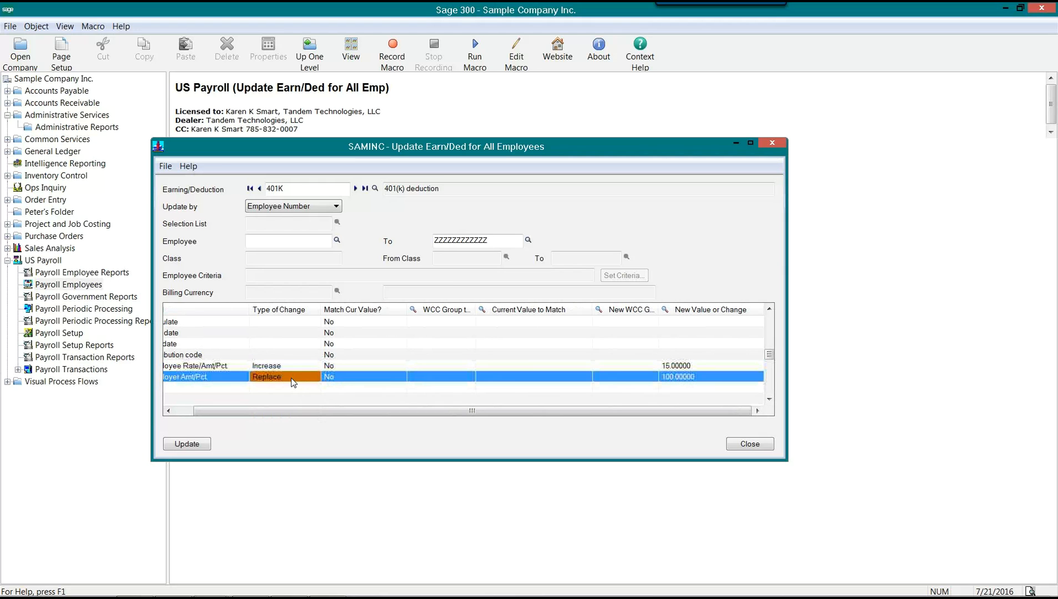
click(682, 377)
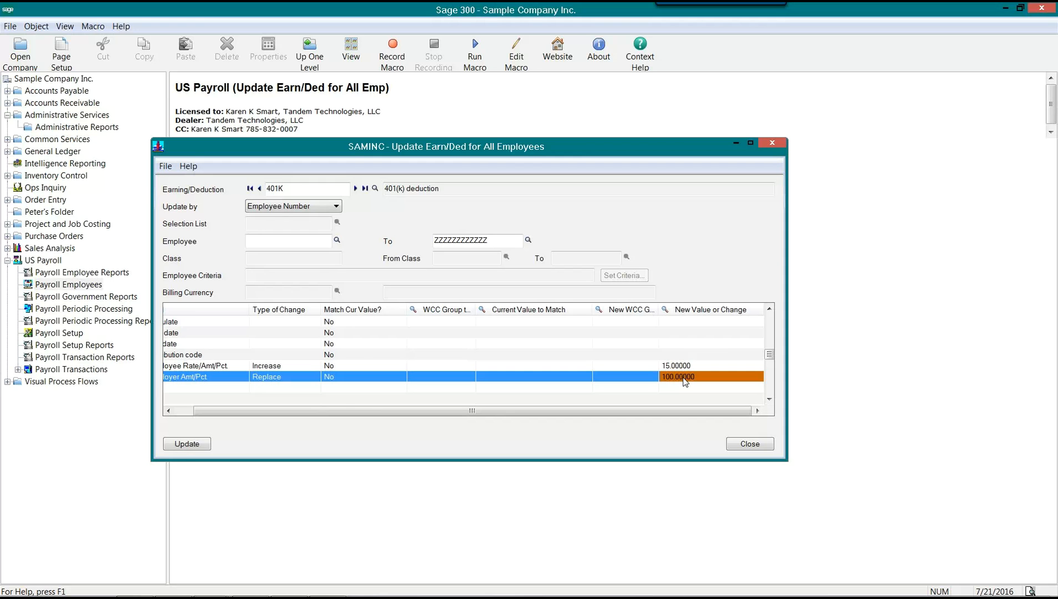
Run the 401K update for all employees and print its audit report without billing information
click(185, 447)
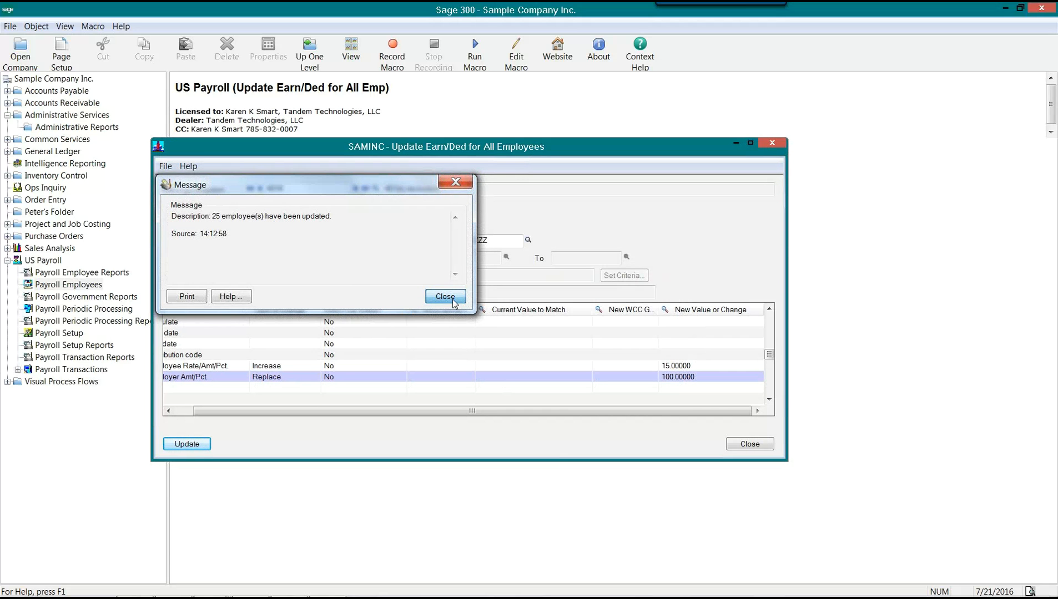
click(452, 299)
click(576, 351)
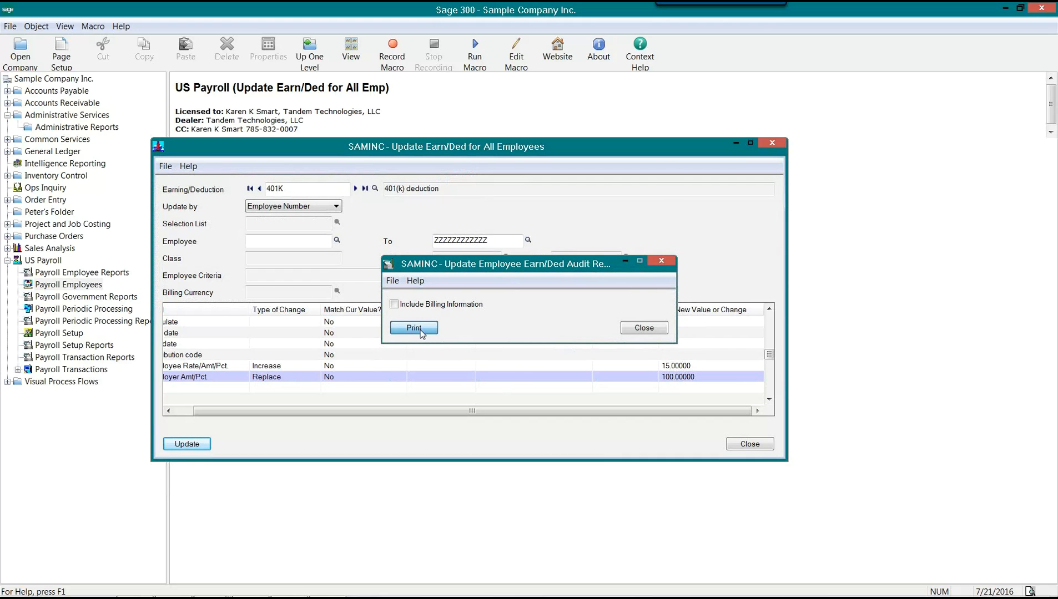
click(420, 329)
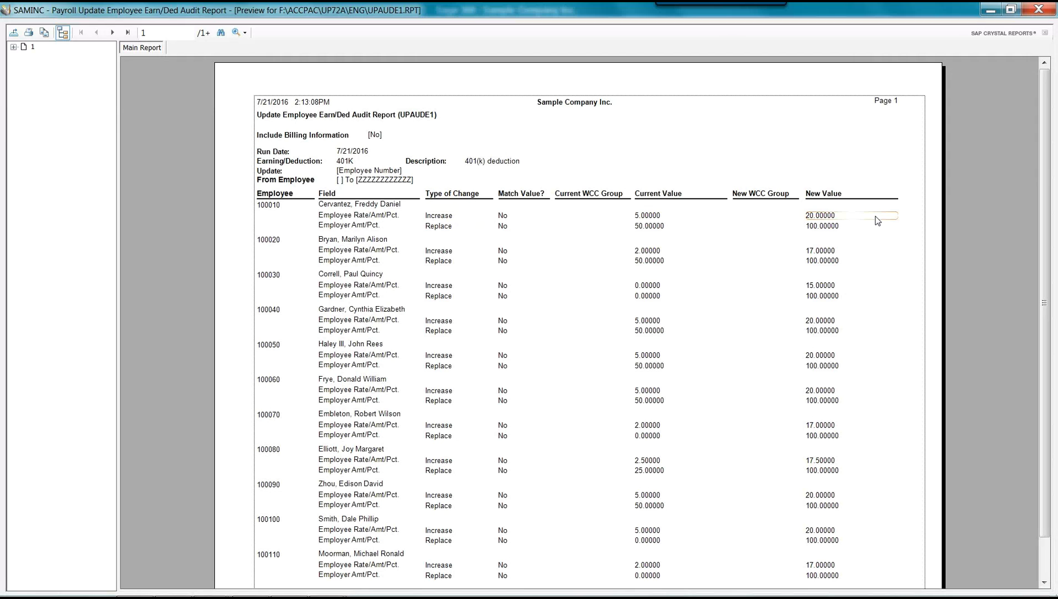
Compare the current and new employee and employer values in the audit report, through to its last page
click(644, 226)
click(821, 226)
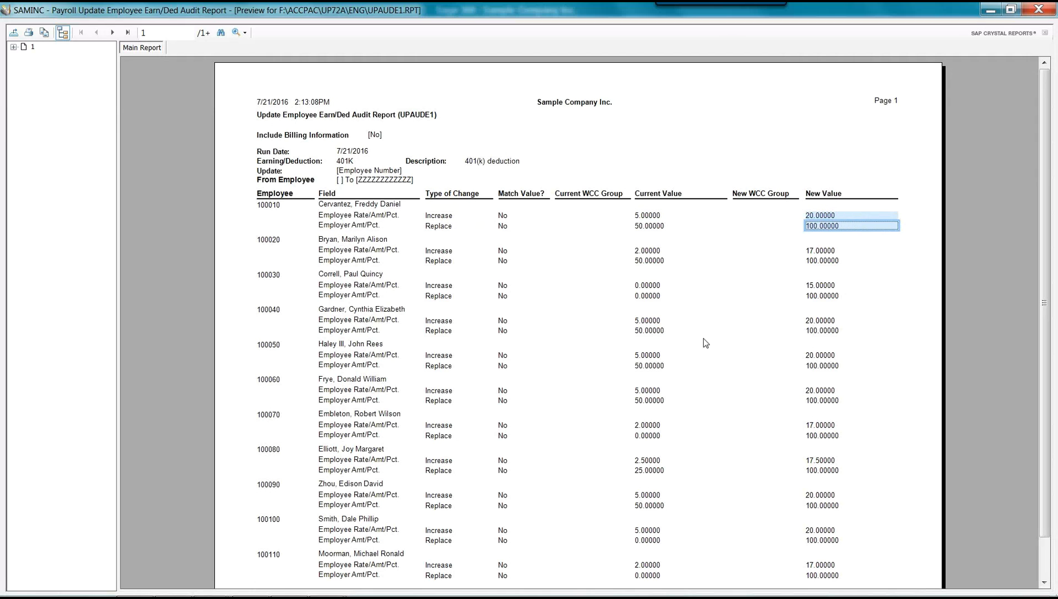
drag(633, 250, 659, 252)
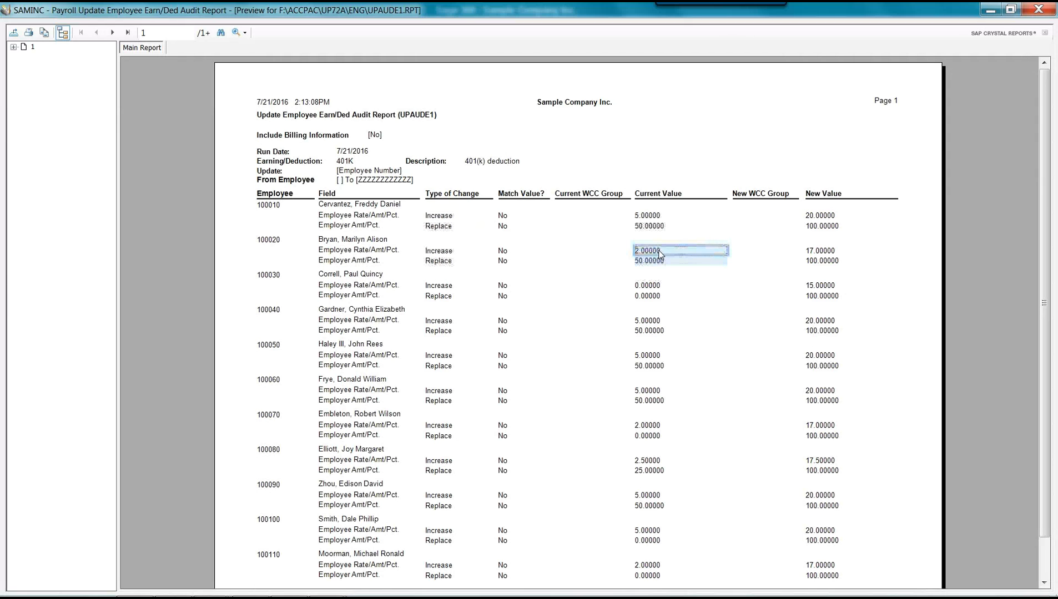
click(824, 260)
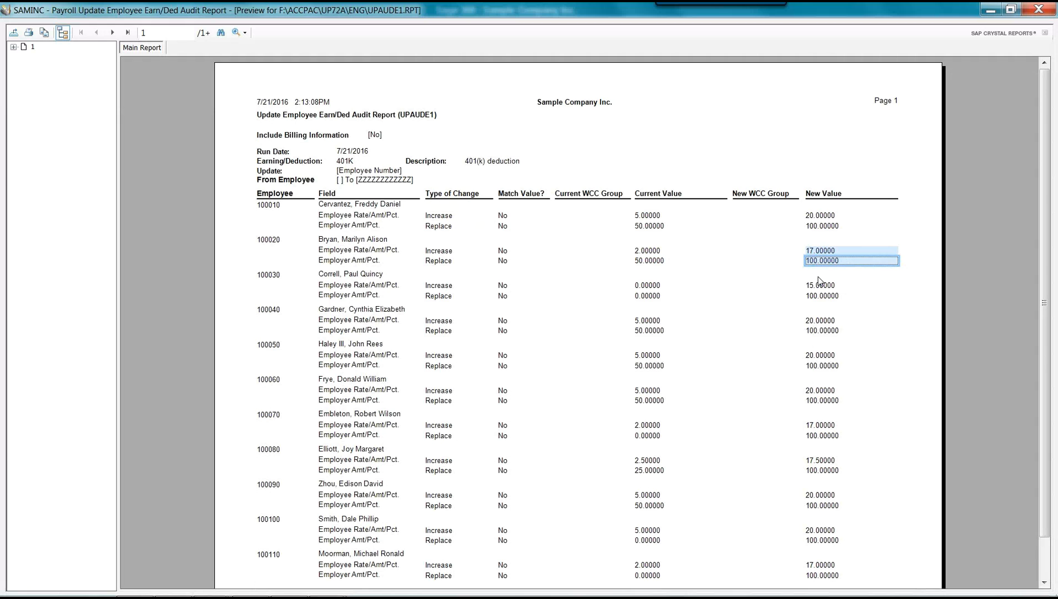
click(825, 288)
click(825, 296)
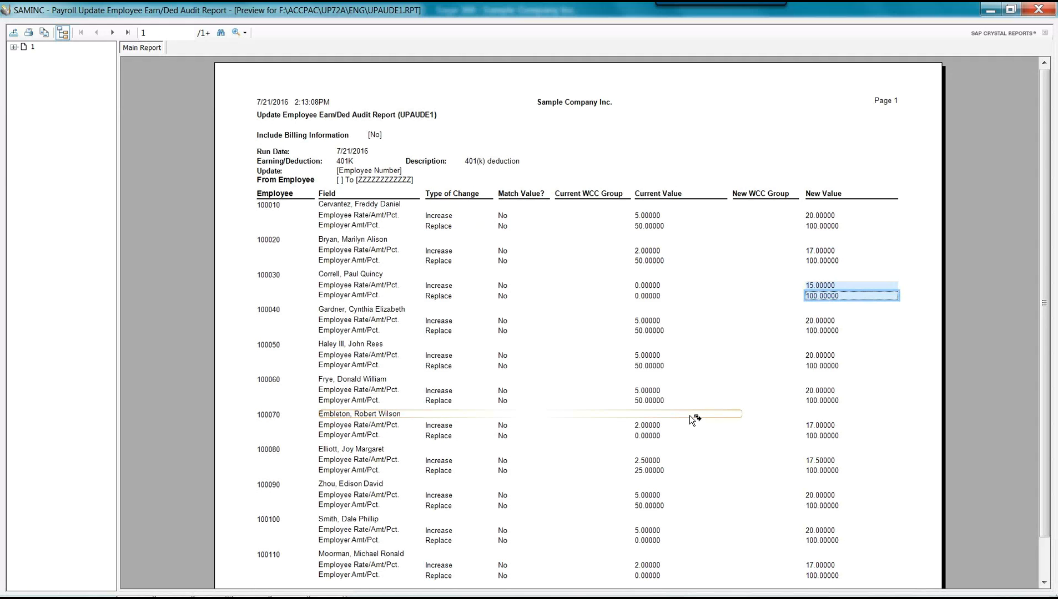
scroll(725, 404, down, 2)
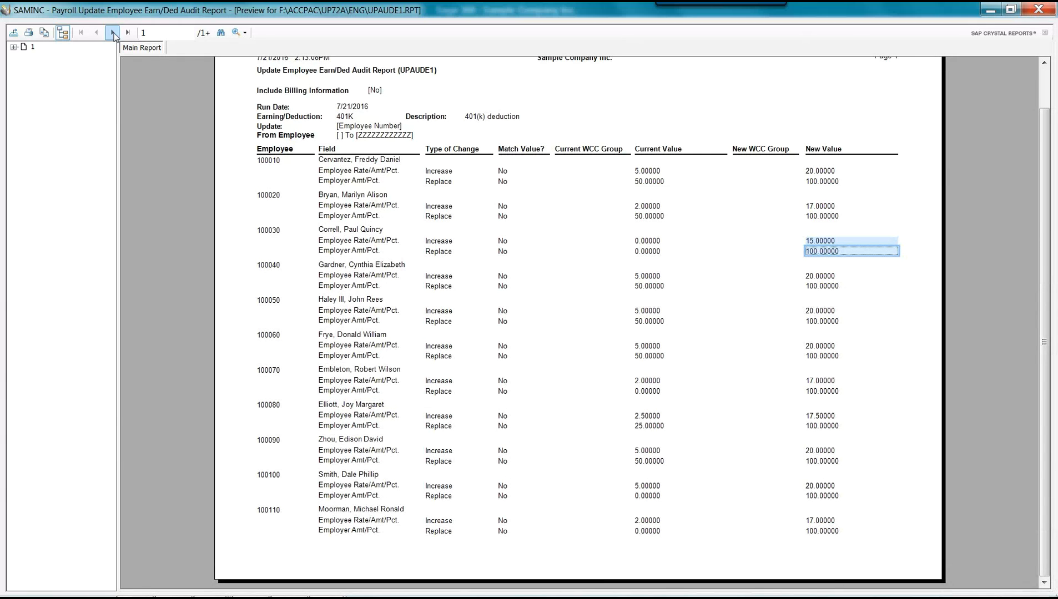
click(127, 32)
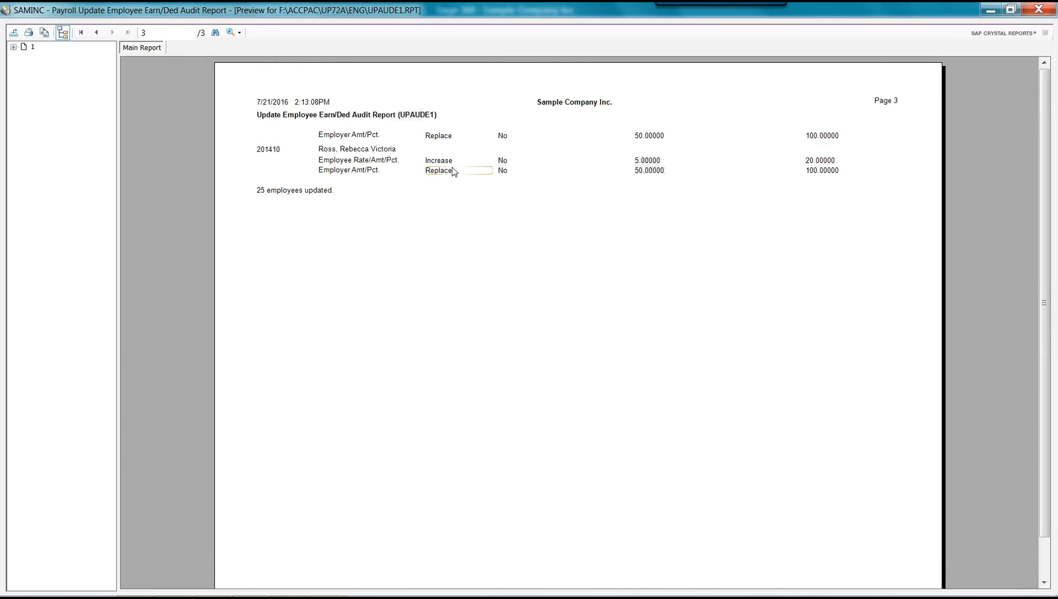
Close the audit report preview and its print window without approving the printing
click(1039, 9)
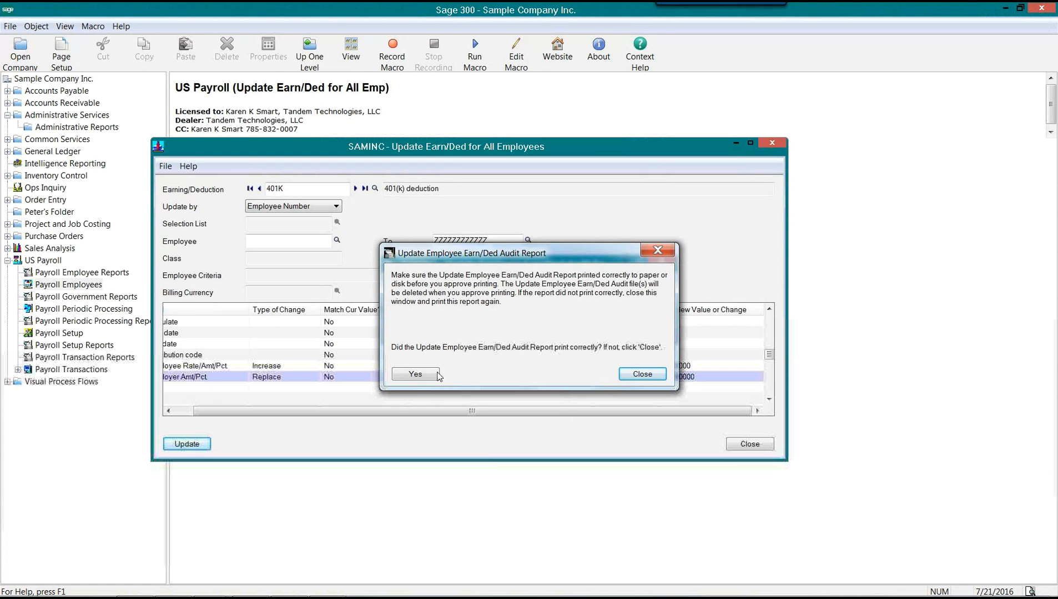
click(642, 375)
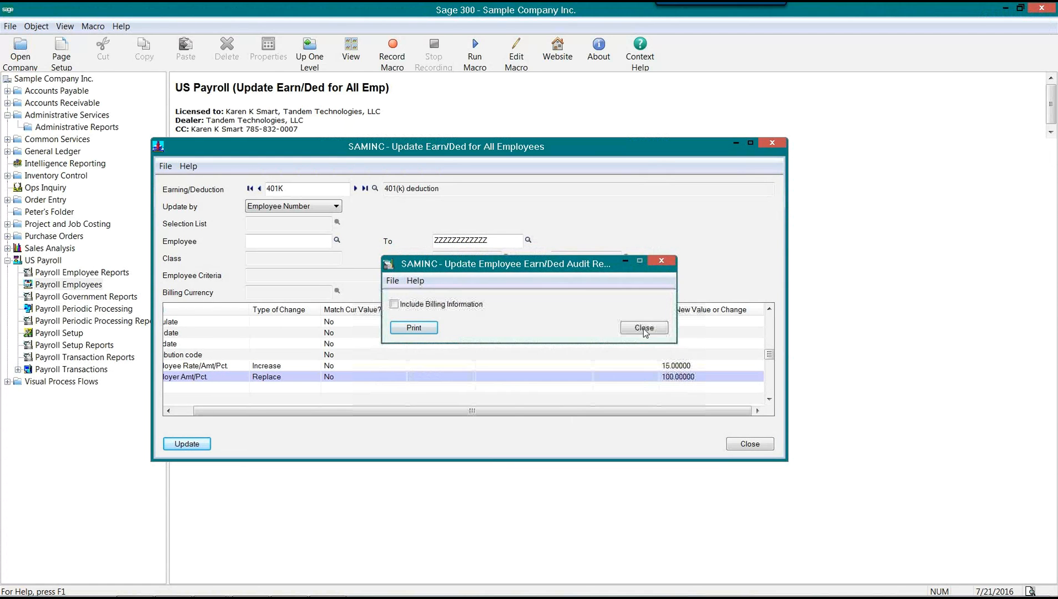
click(643, 329)
click(643, 329)
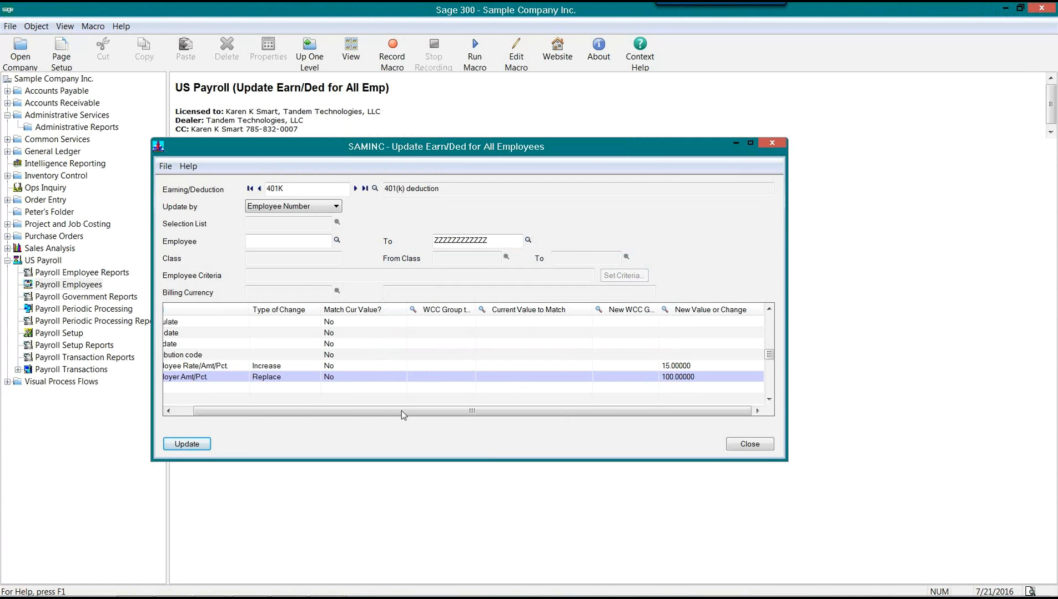
Switch the update selection to Set Criteria and add State/Province as a field in the employee criteria
click(270, 379)
click(169, 422)
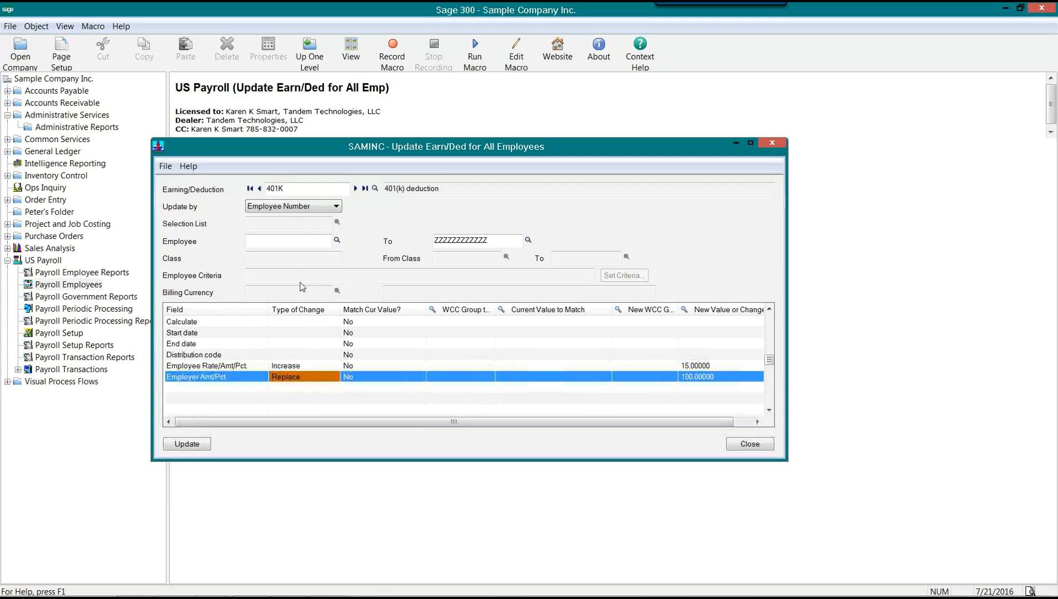
click(314, 210)
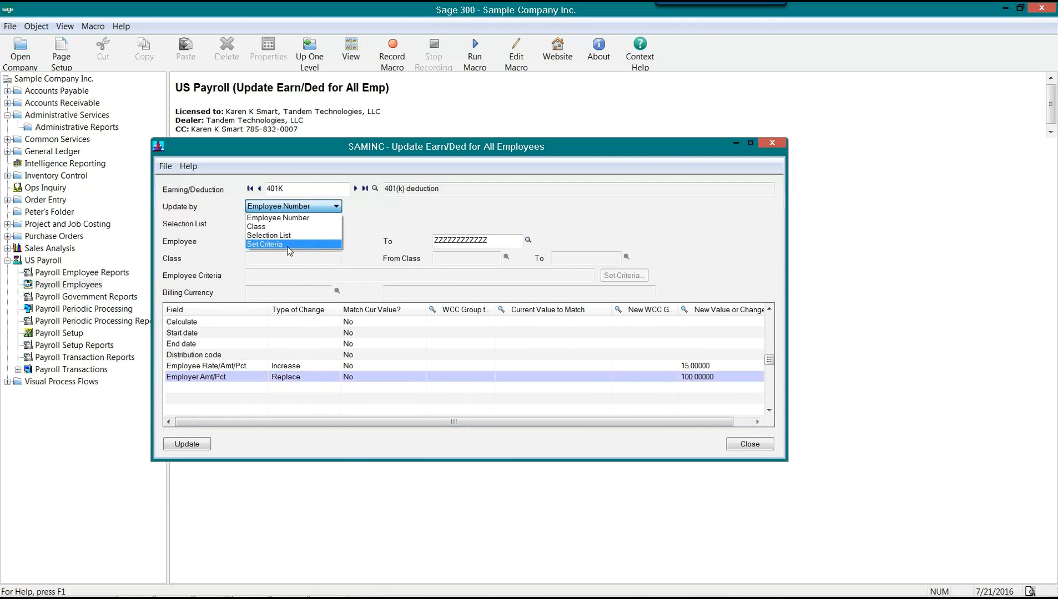
click(288, 246)
click(610, 276)
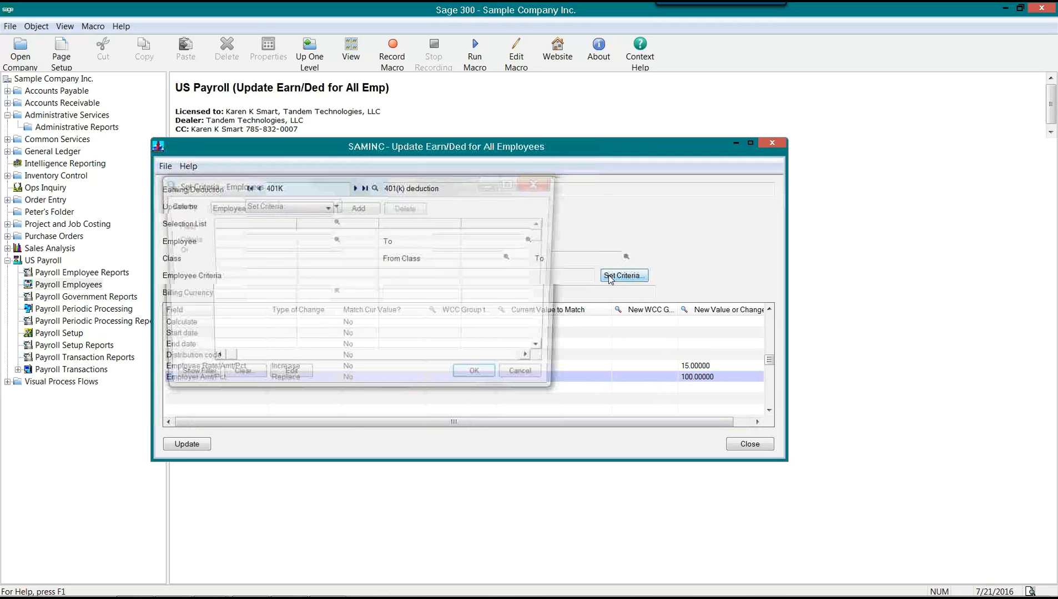
click(327, 208)
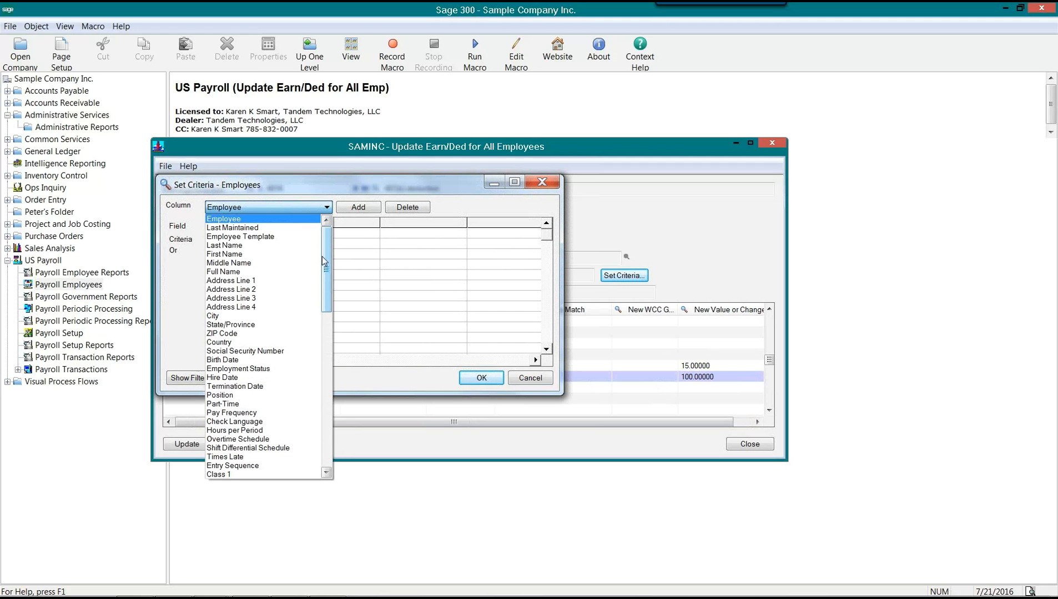
click(253, 326)
click(358, 207)
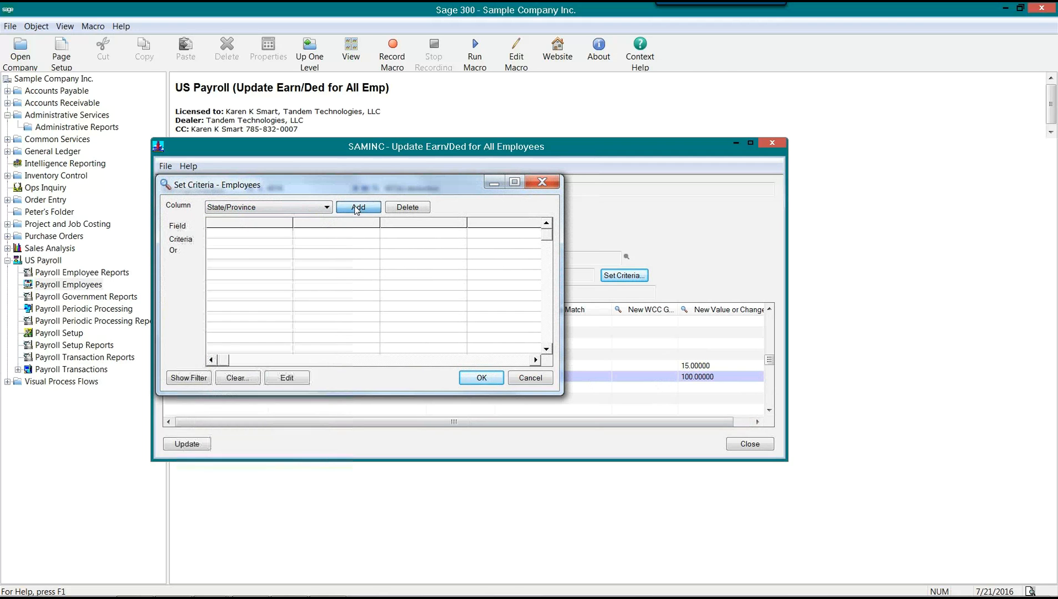
Set the State/Province criterion to != TX, accept the employee criteria, and close the earnings/deductions form without updating
double_click(250, 238)
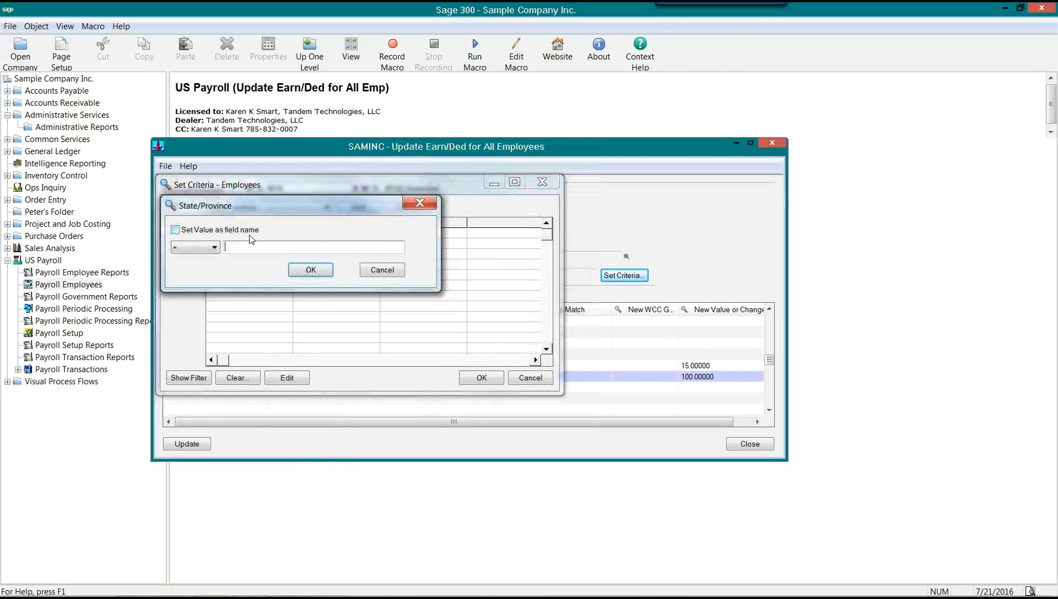
click(214, 248)
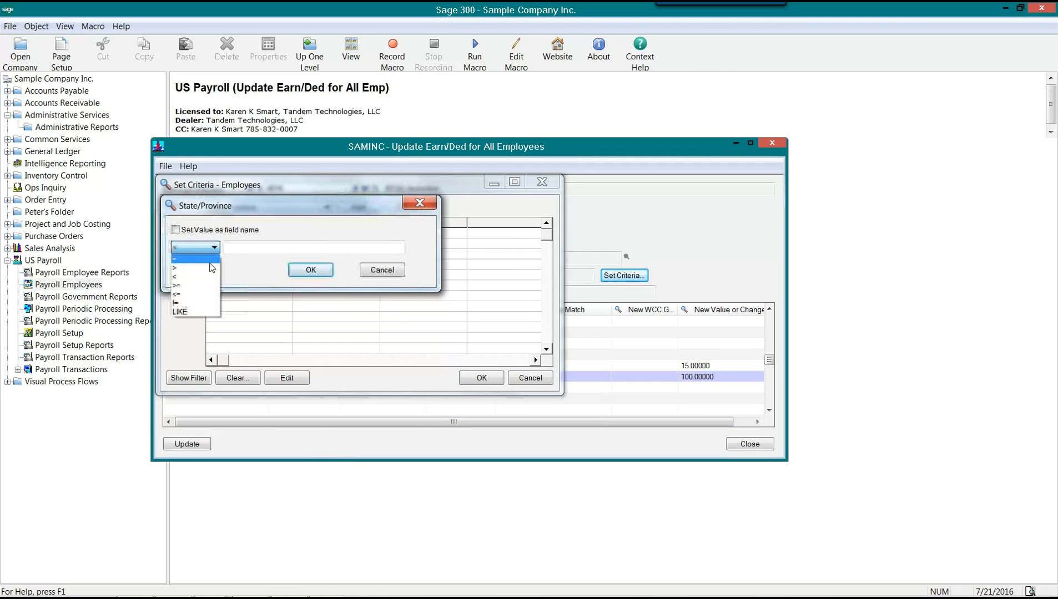
click(196, 304)
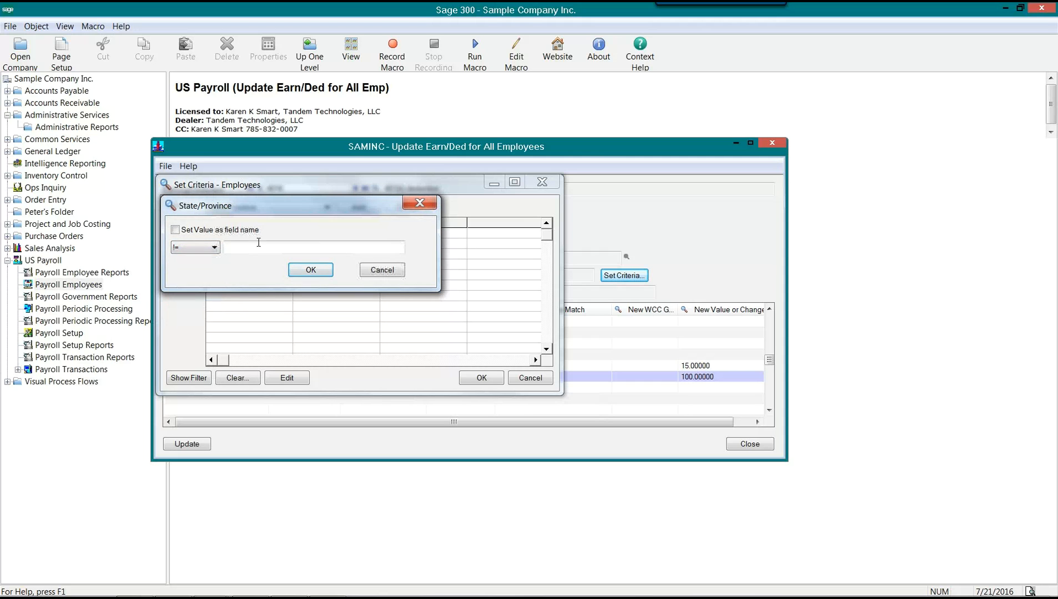
click(257, 250)
text(TX)
click(310, 270)
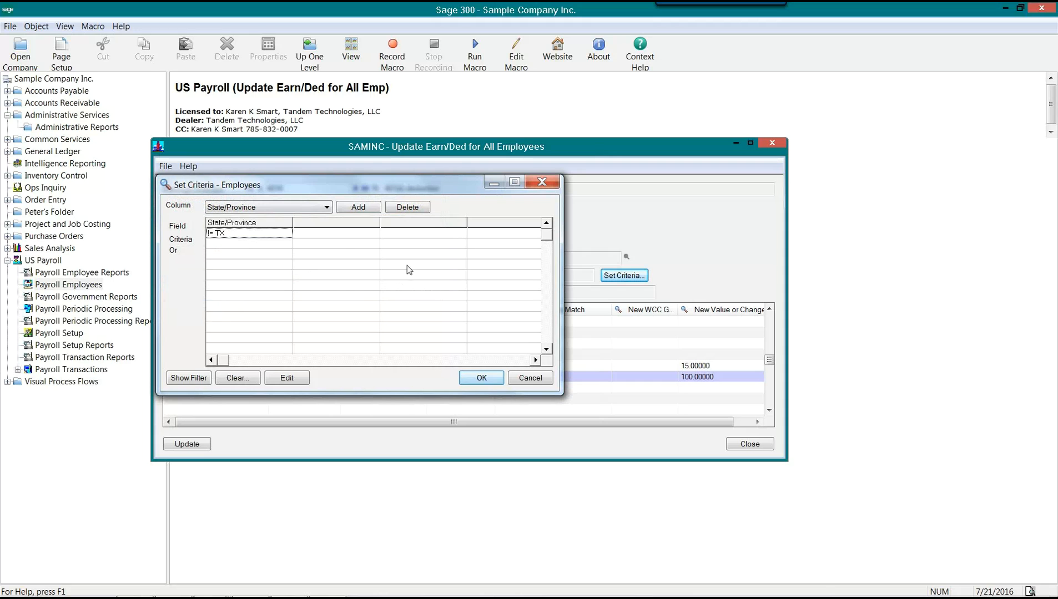
click(476, 377)
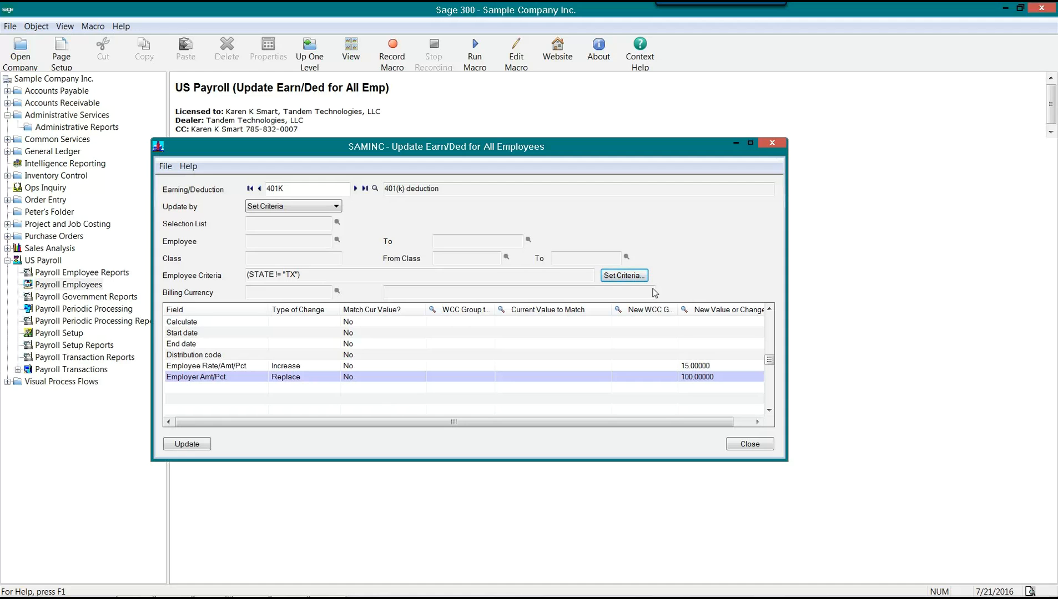
click(749, 446)
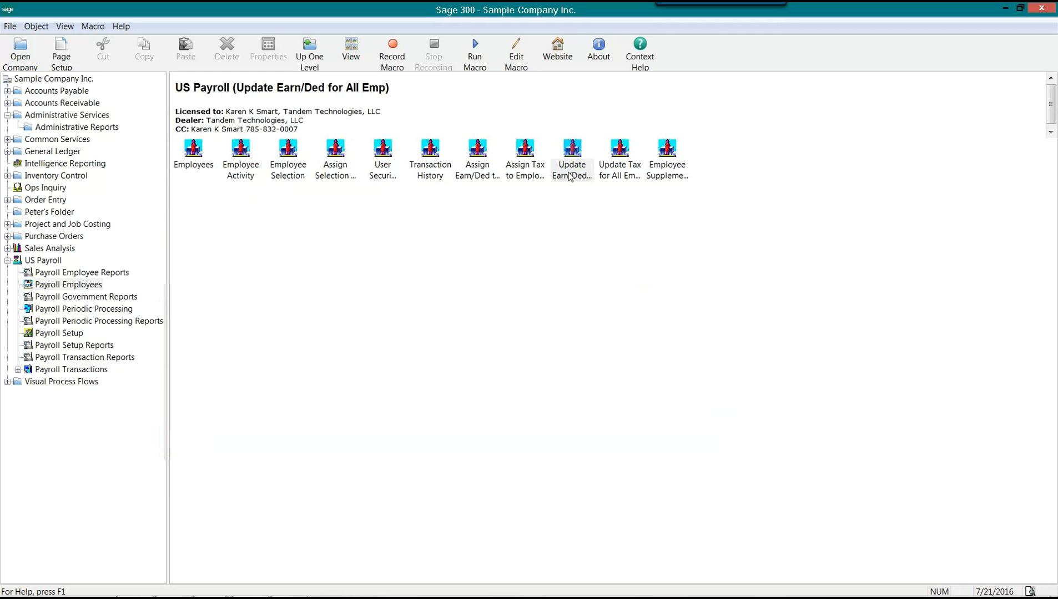
Open Common Deduction Limits from Payroll Setup and load the PERS deduction group
click(569, 174)
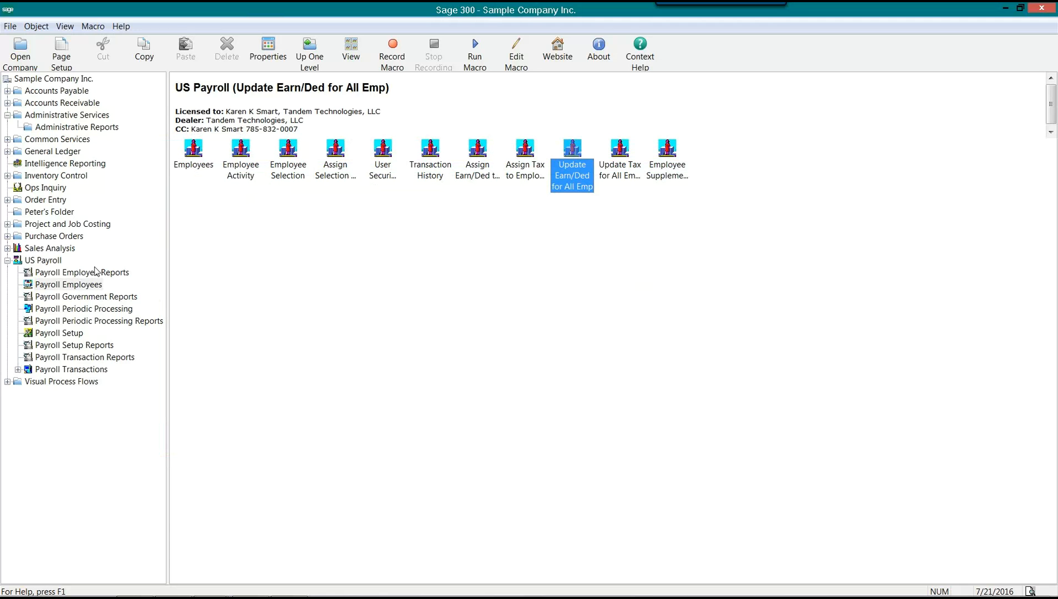
click(51, 337)
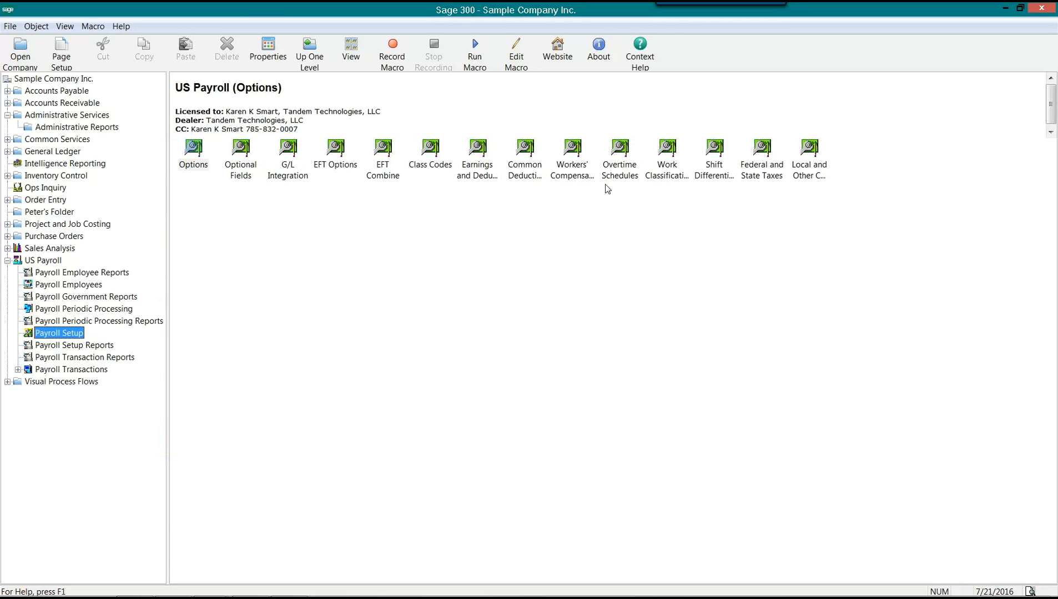
click(527, 172)
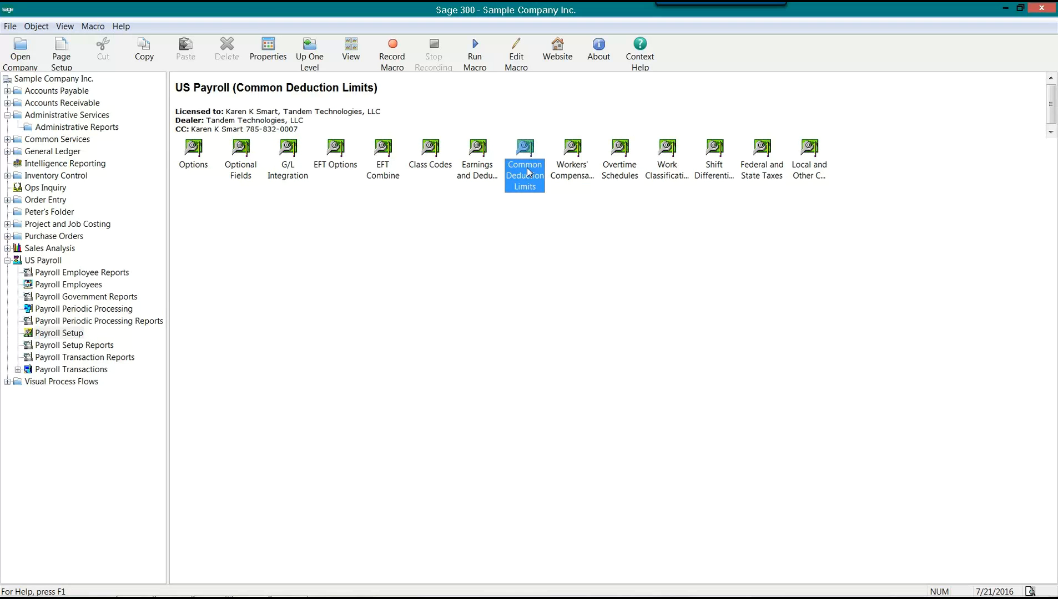
double_click(528, 171)
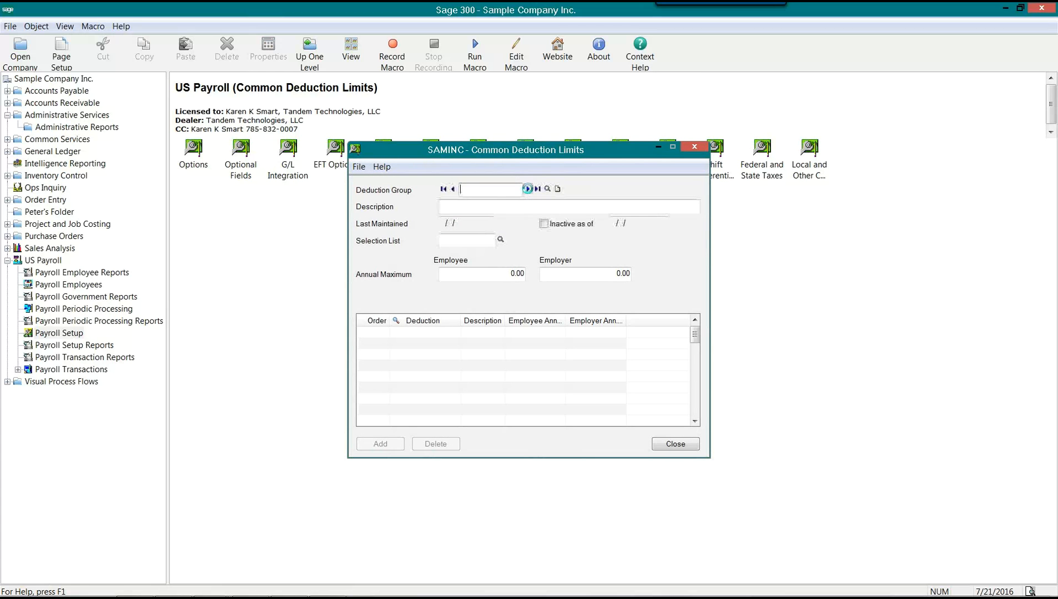
click(527, 189)
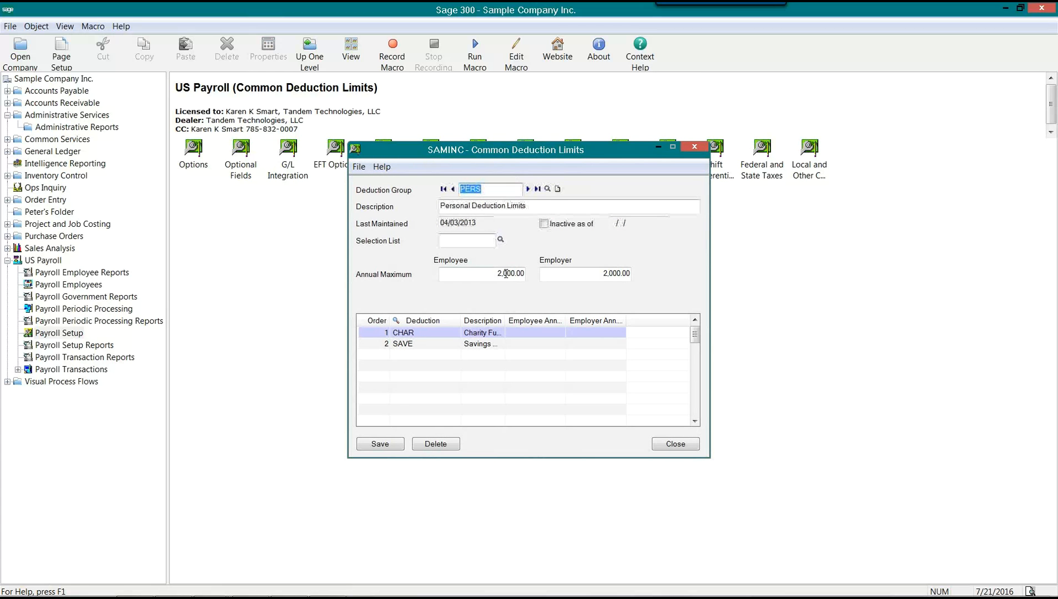
Examine the PERS group's employee and employer annual maximums and its deductions, widening the Description column to fit
key(Tab)
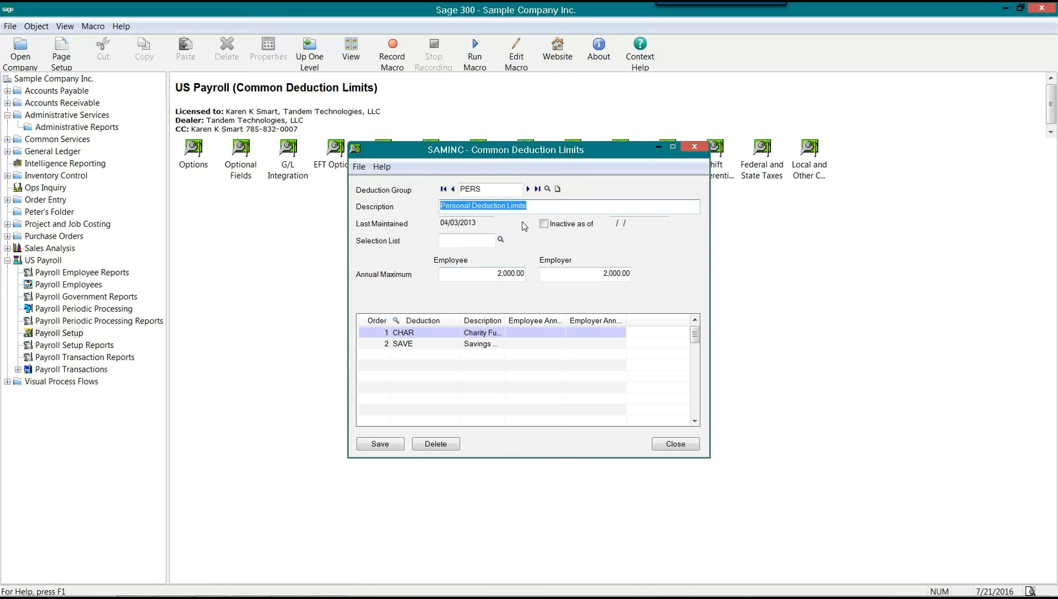
click(427, 333)
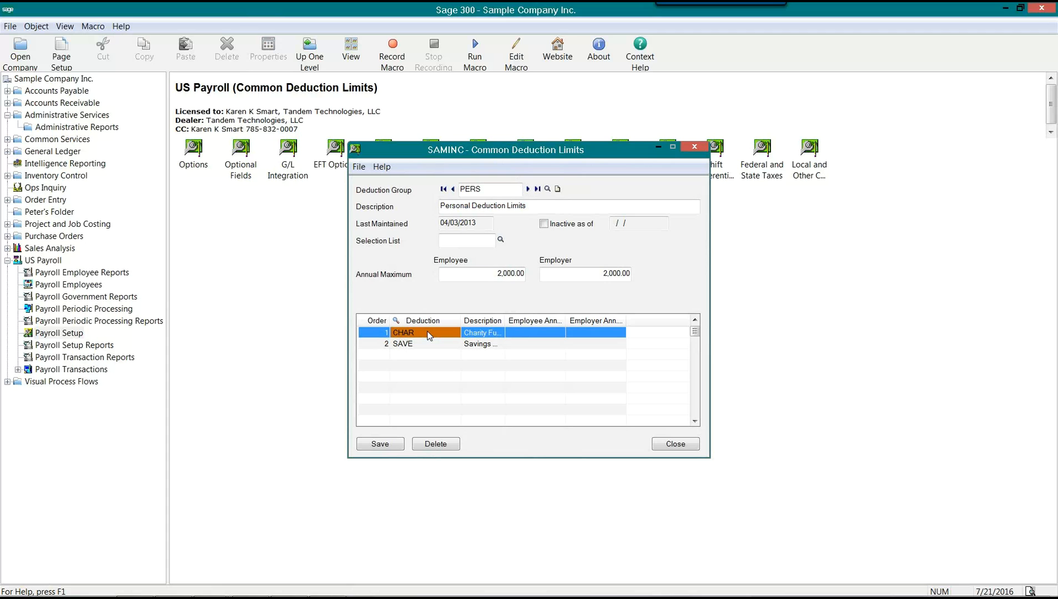
click(484, 275)
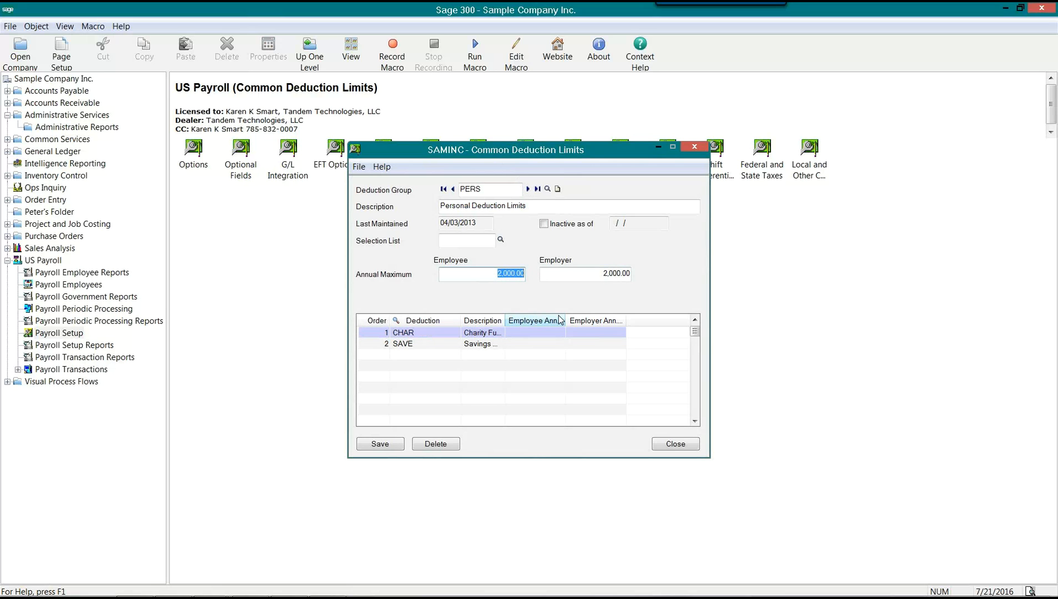
click(571, 276)
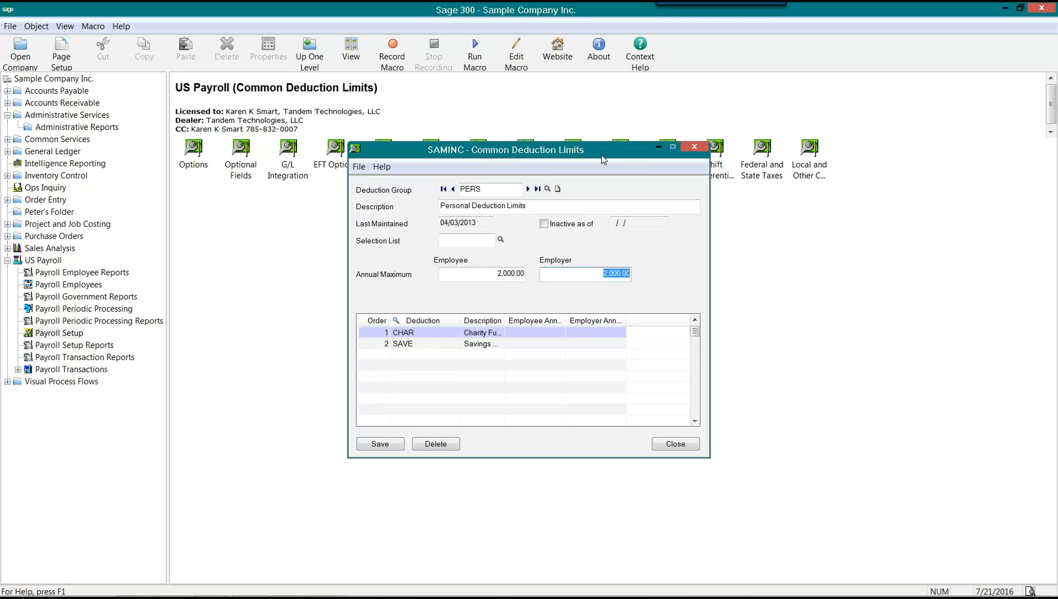
drag(602, 156, 577, 195)
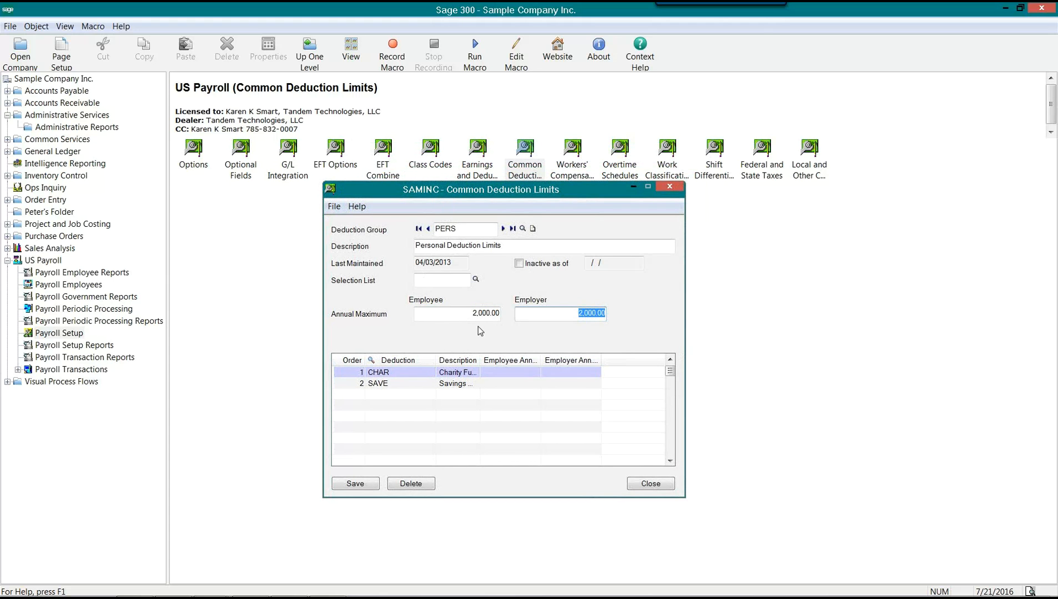
click(415, 372)
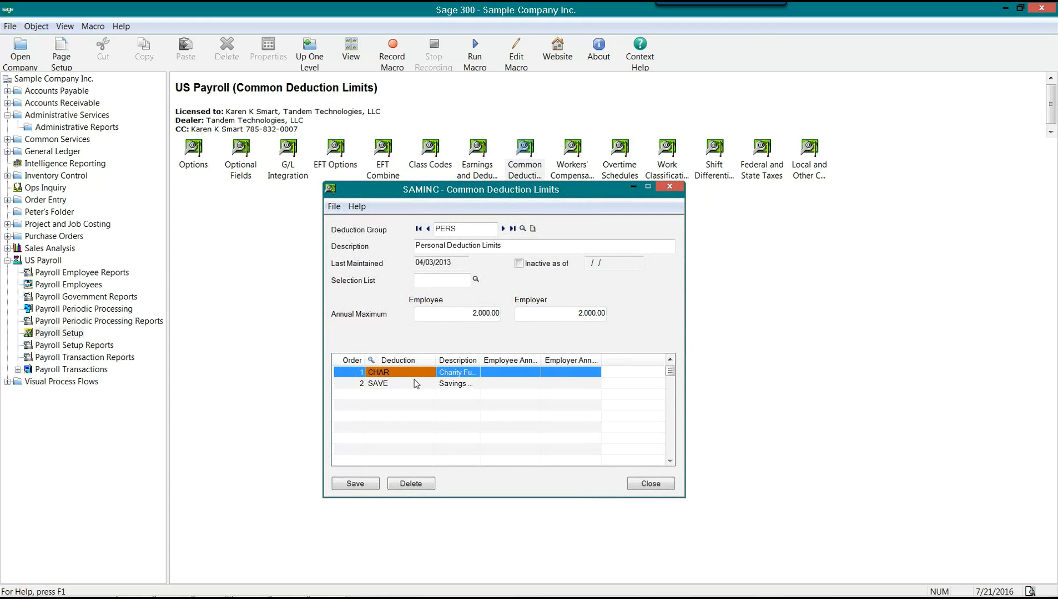
double_click(481, 360)
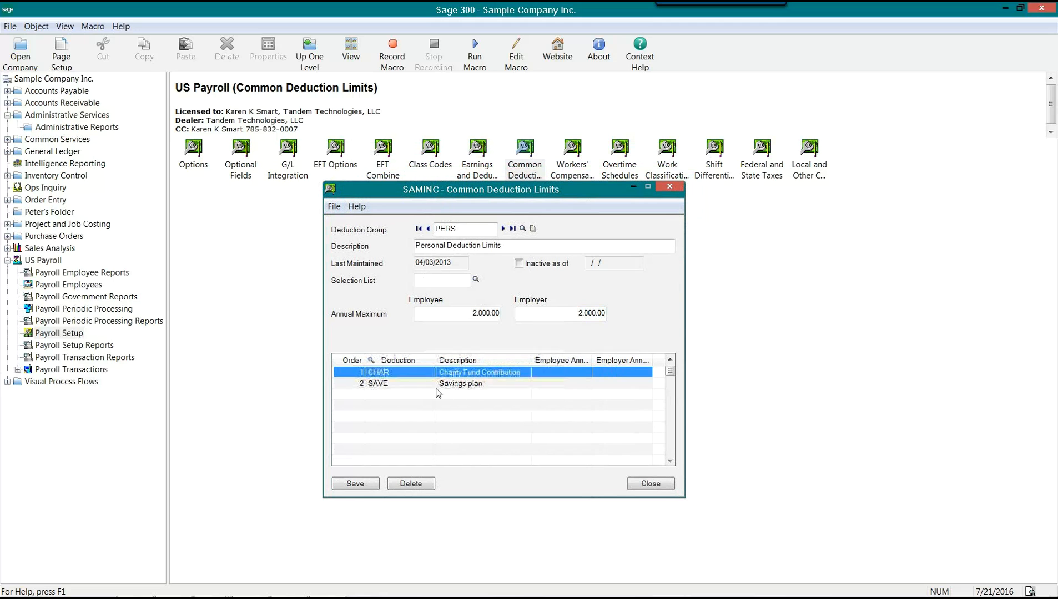
Review the CHAR and SAVE deductions against the PERS group's employee and employer annual maximums, and close Common Deduction Limits without saving
click(403, 386)
click(414, 375)
click(413, 383)
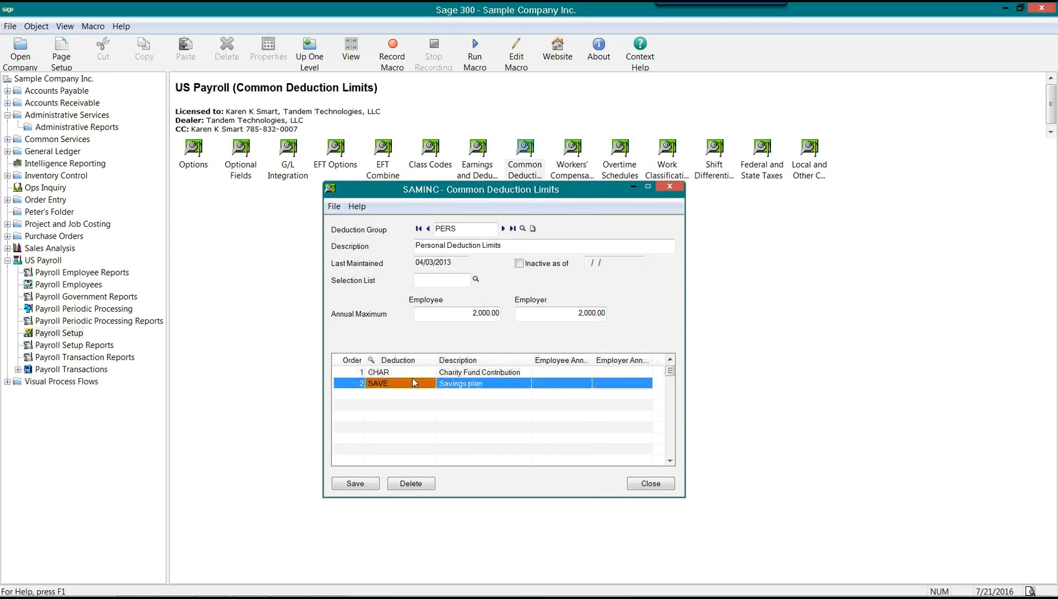
click(460, 312)
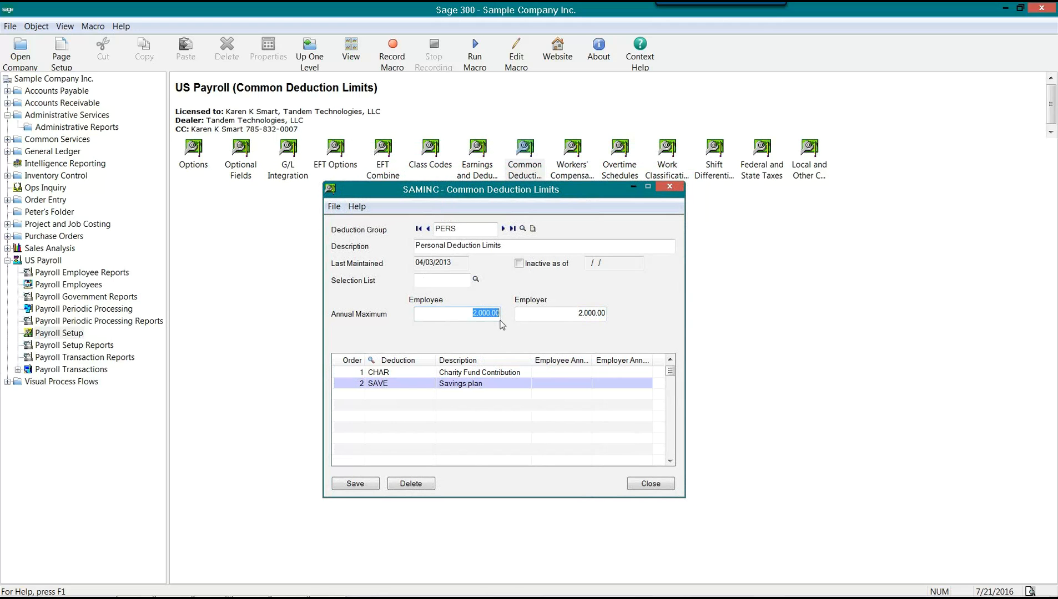
click(560, 314)
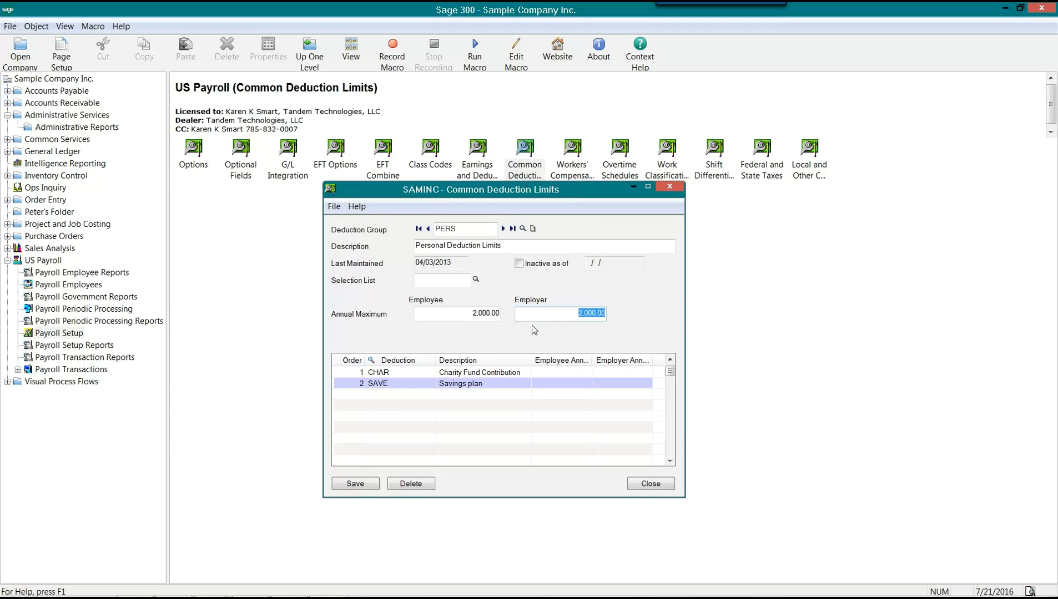
click(549, 371)
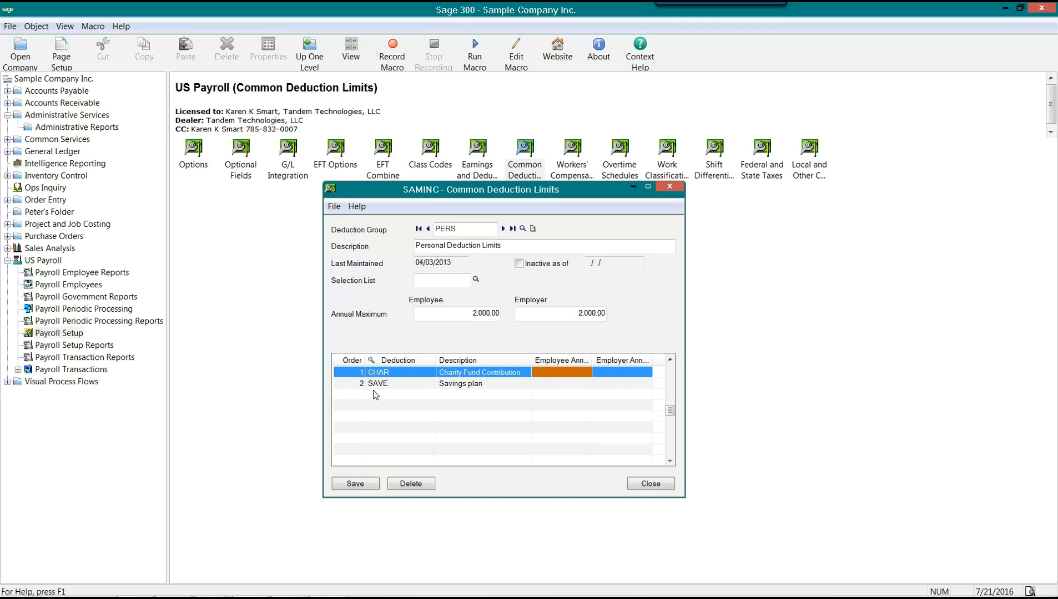
click(651, 483)
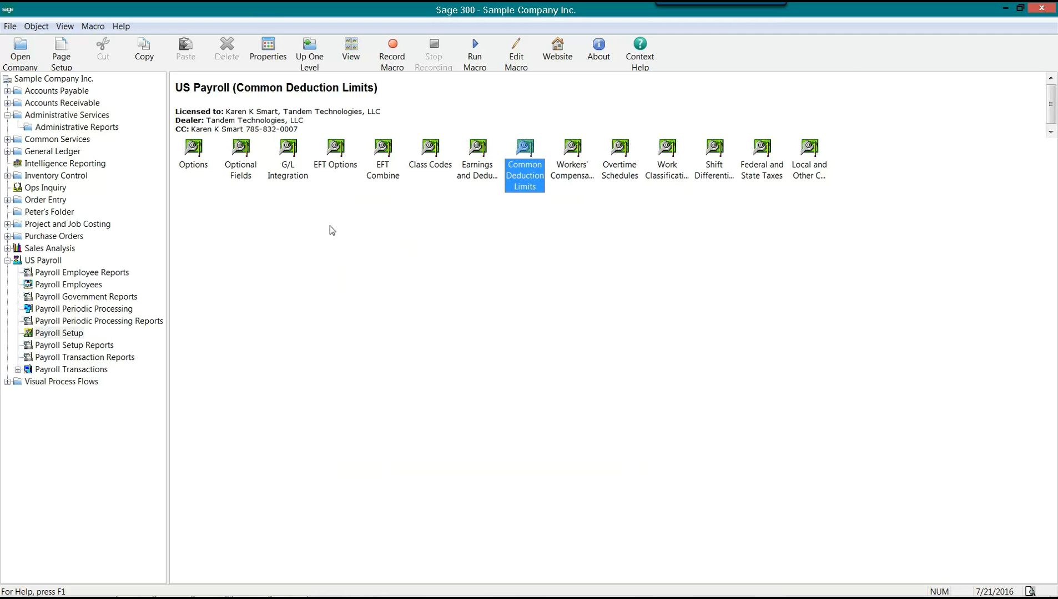
click(919, 42)
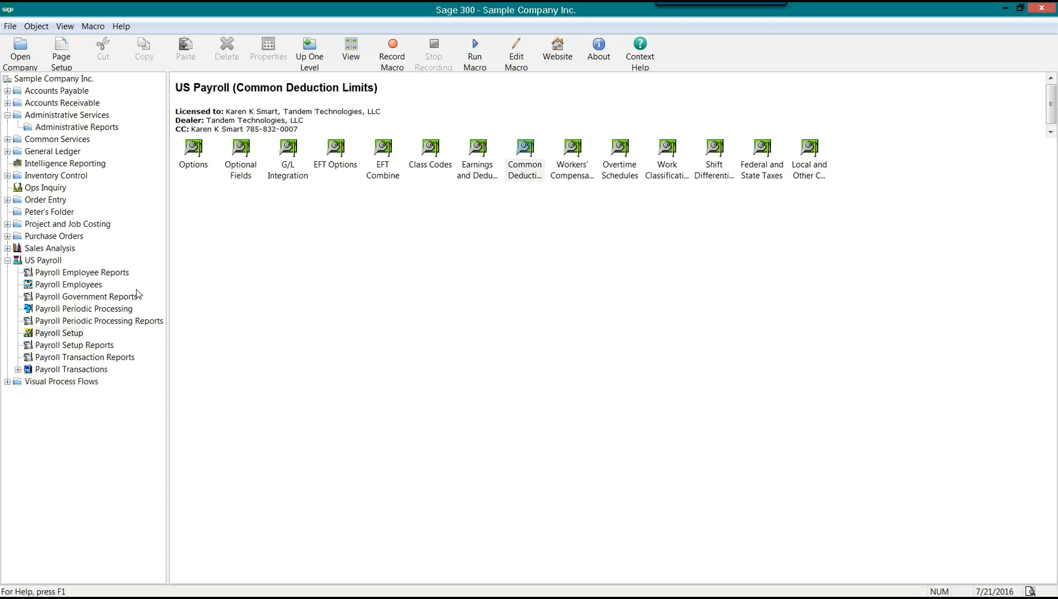
Open the Payroll Setup Options and examine the processing settings and the weekly pay periods and hours per pay frequency
click(43, 286)
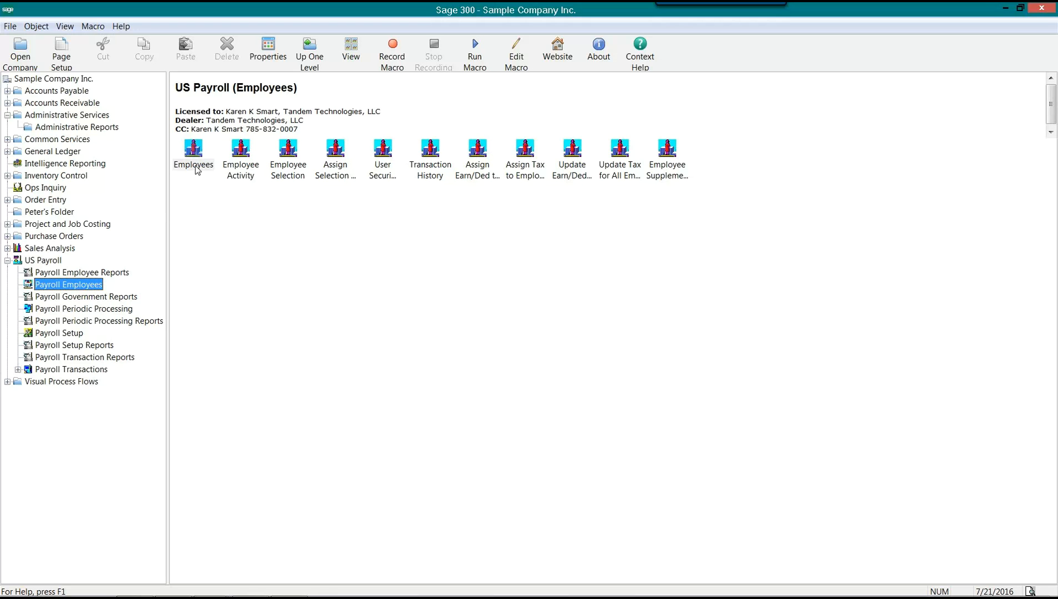
click(60, 334)
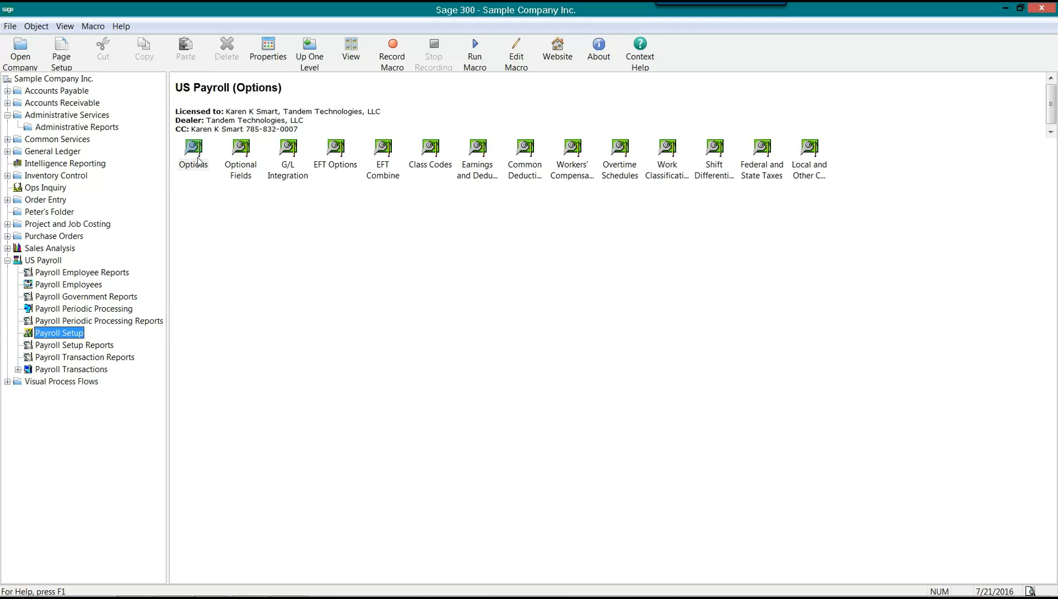
double_click(198, 161)
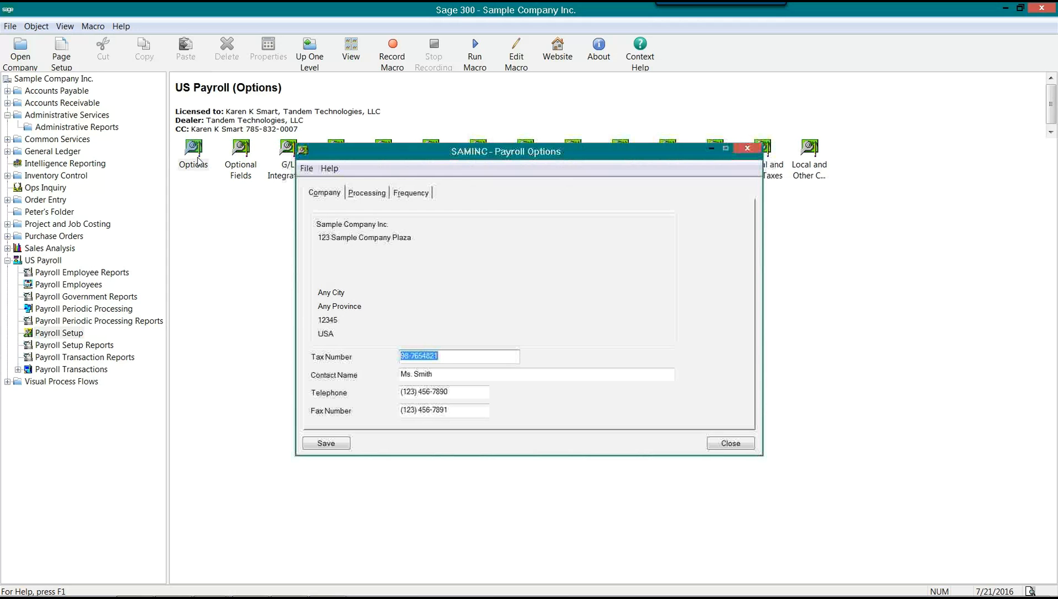
click(373, 198)
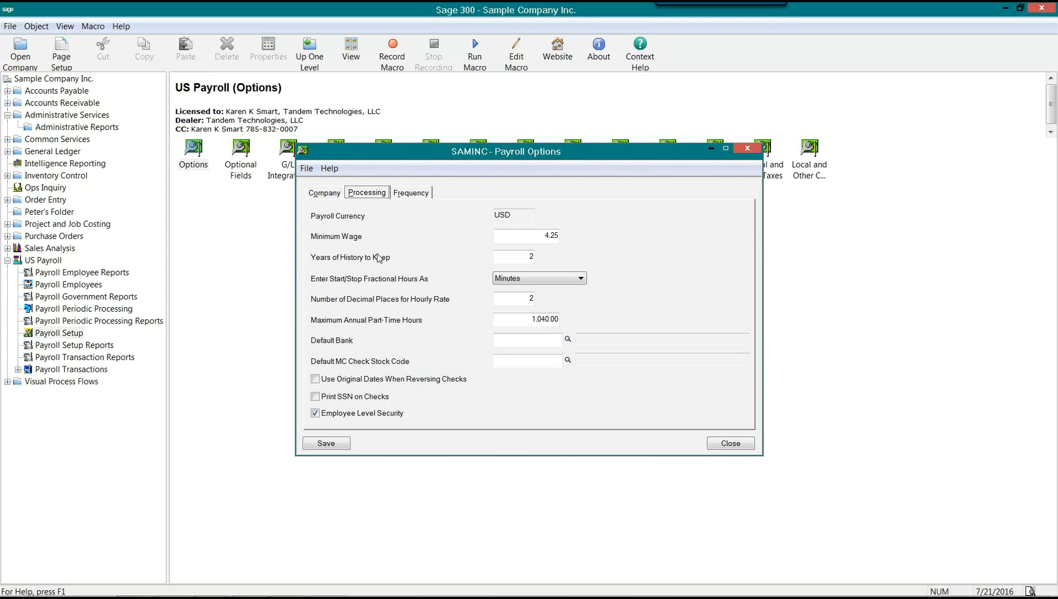
click(411, 192)
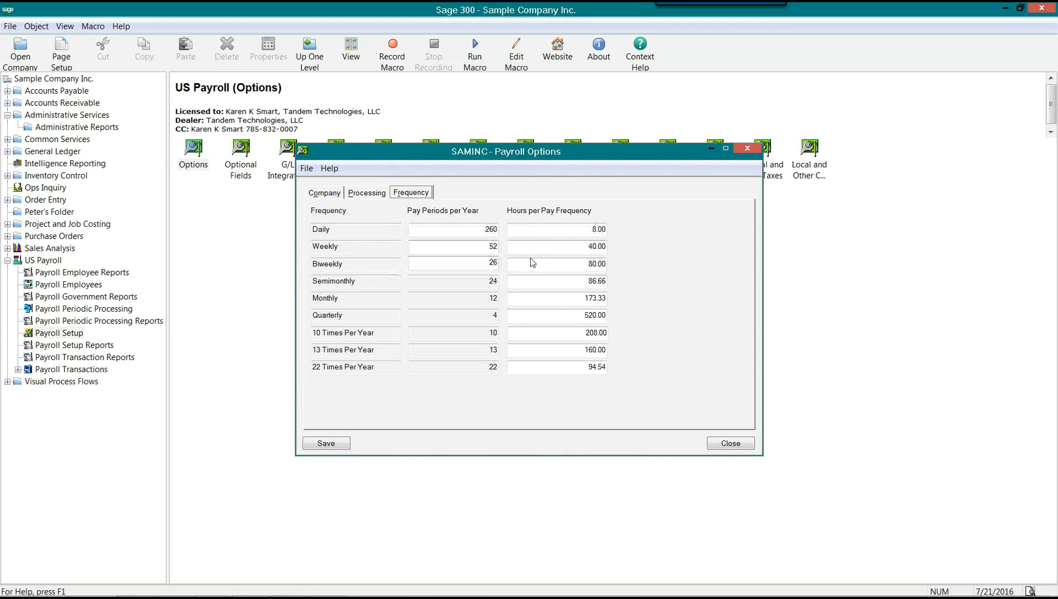
click(481, 248)
click(557, 253)
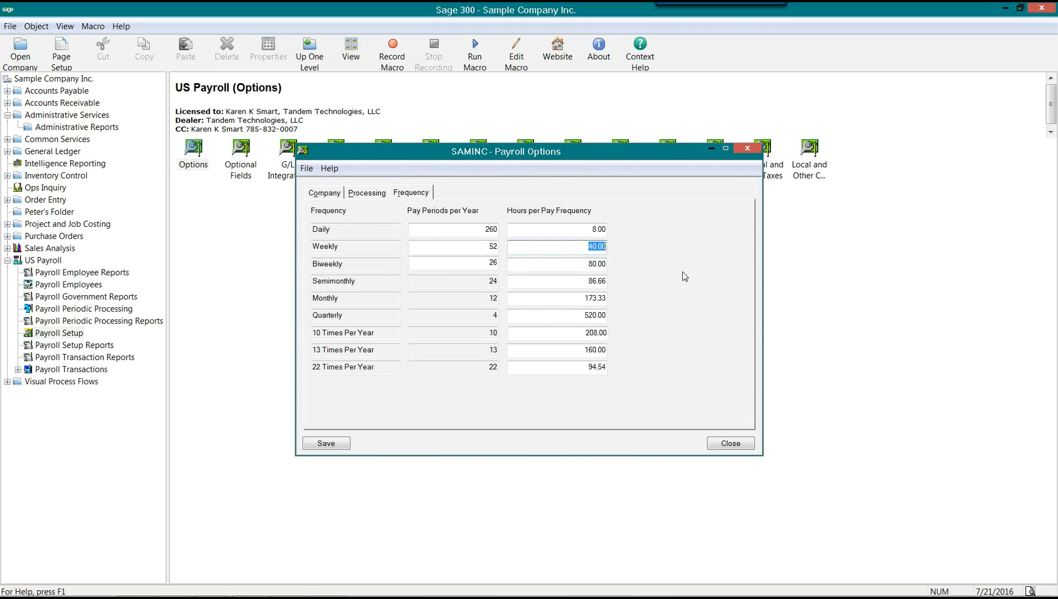
Check the available choices for entering start/stop fractional hours in the processing settings, and close Payroll Options without saving
click(365, 193)
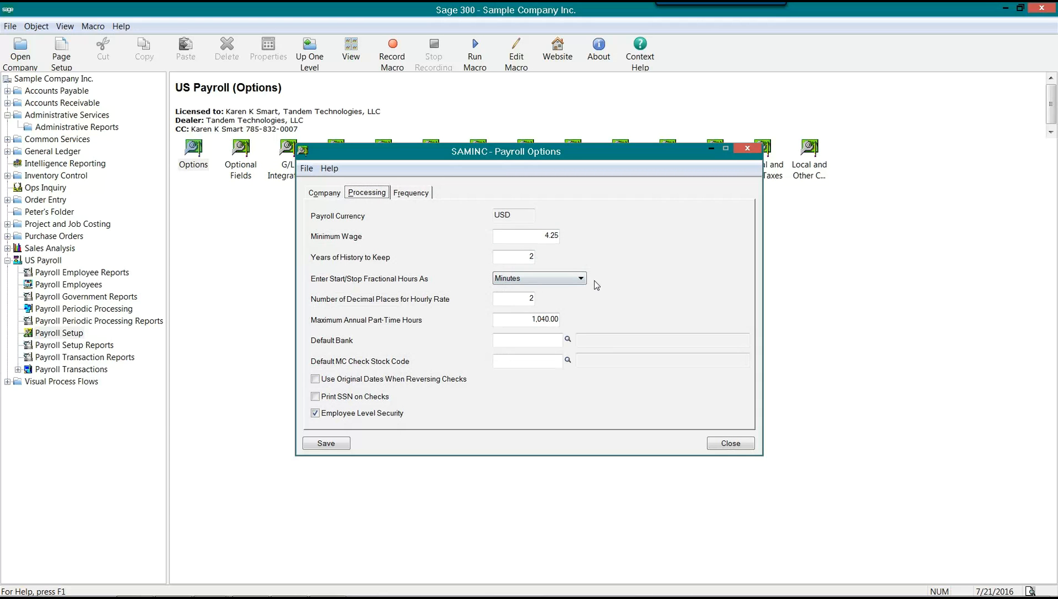
click(557, 280)
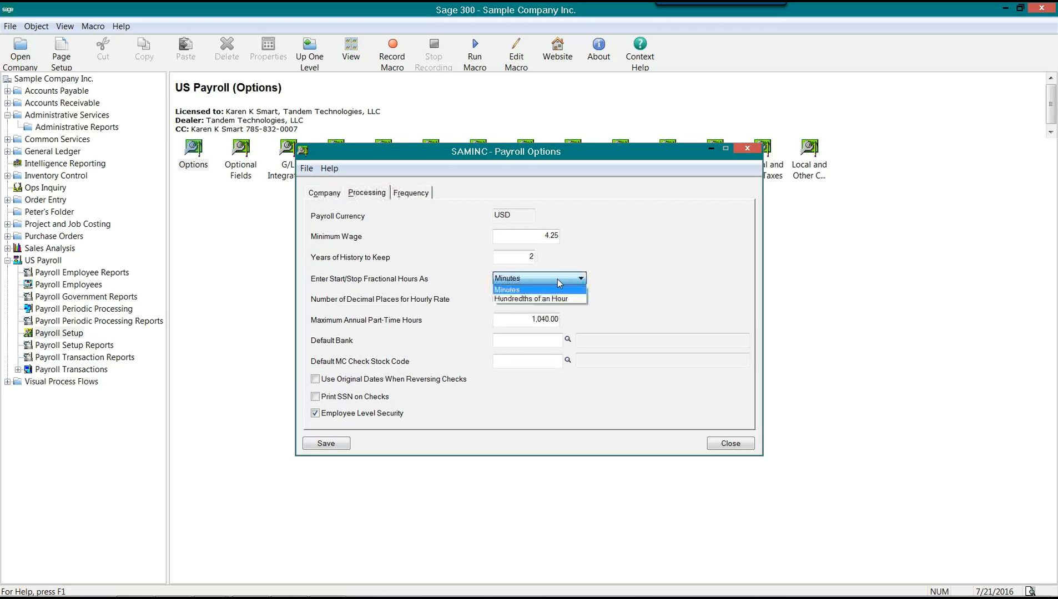
click(557, 279)
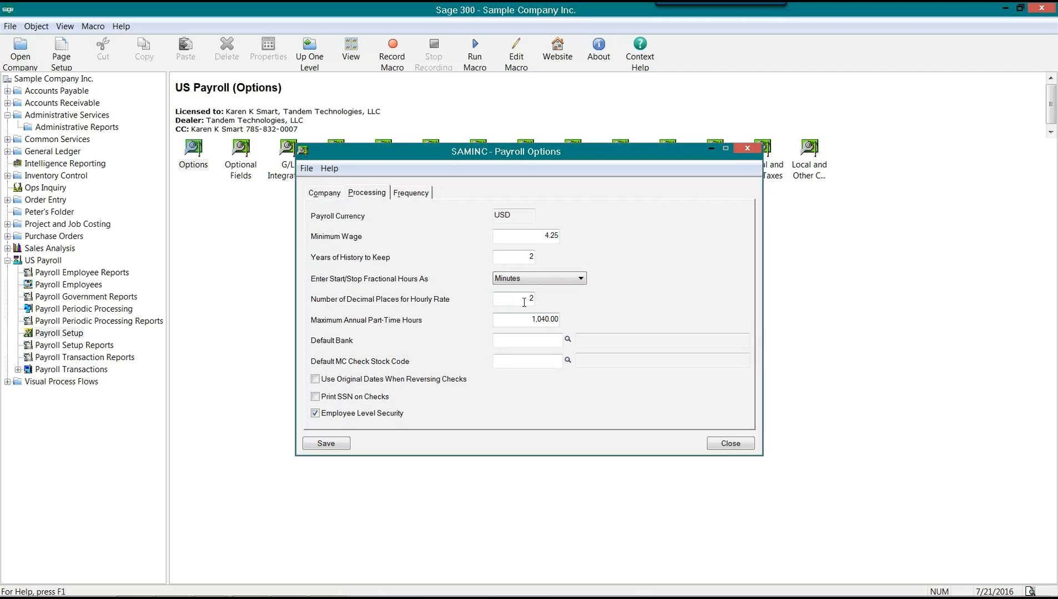
key(Tab)
click(729, 444)
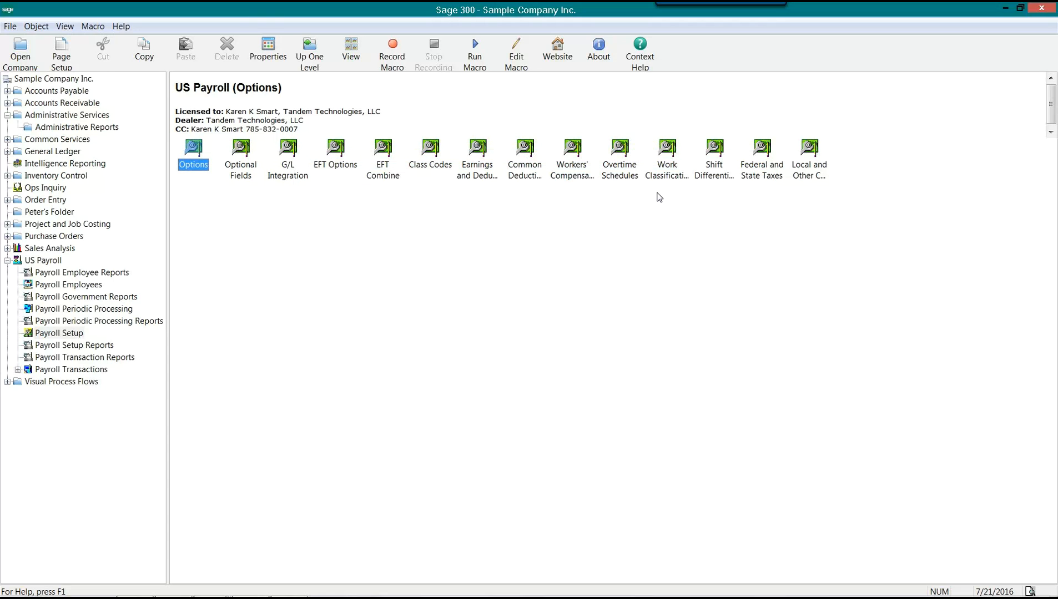
Open Overtime Schedules, load the OTPAY schedule and examine the hours, period and rate multiplier of its first overtime criterion
double_click(627, 174)
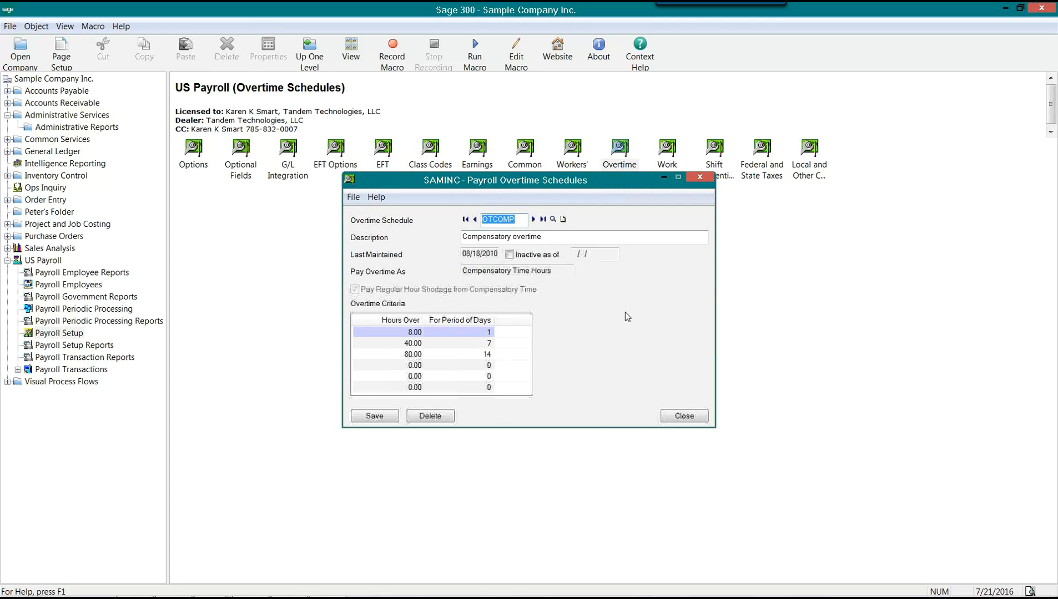
click(532, 219)
key(Tab)
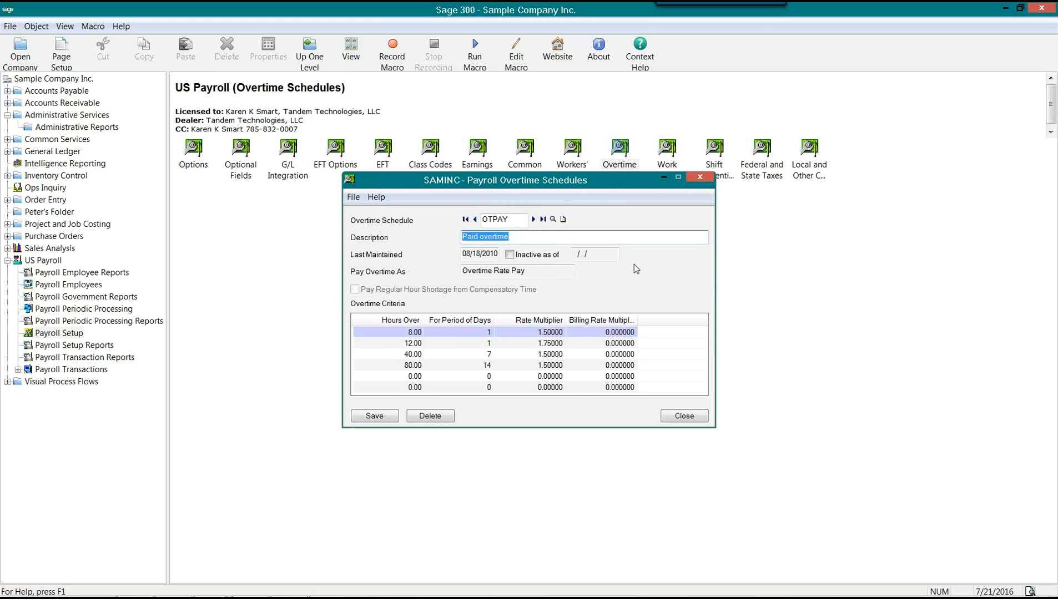
click(414, 333)
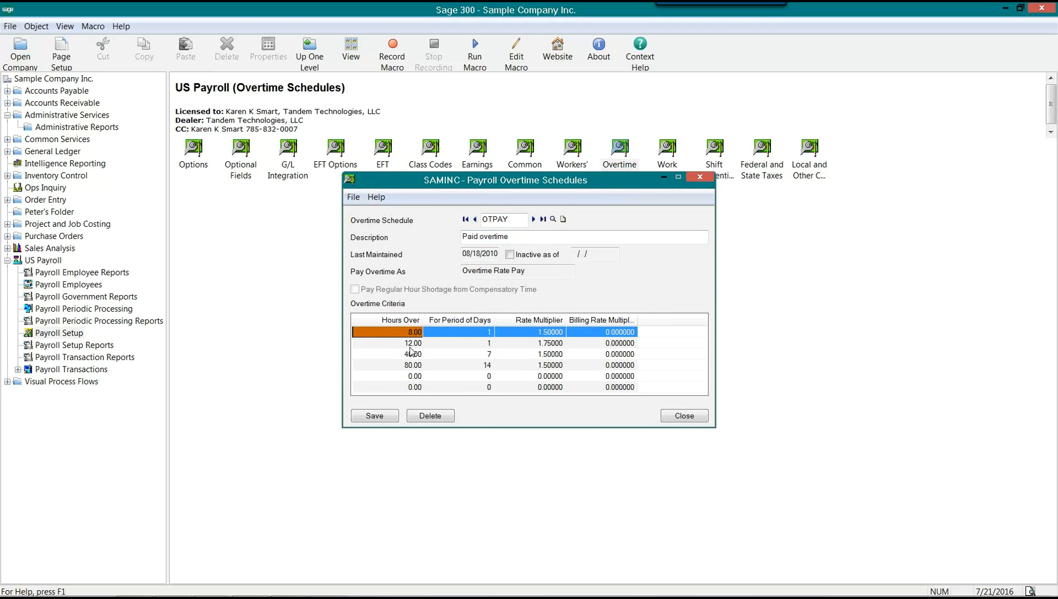
click(526, 332)
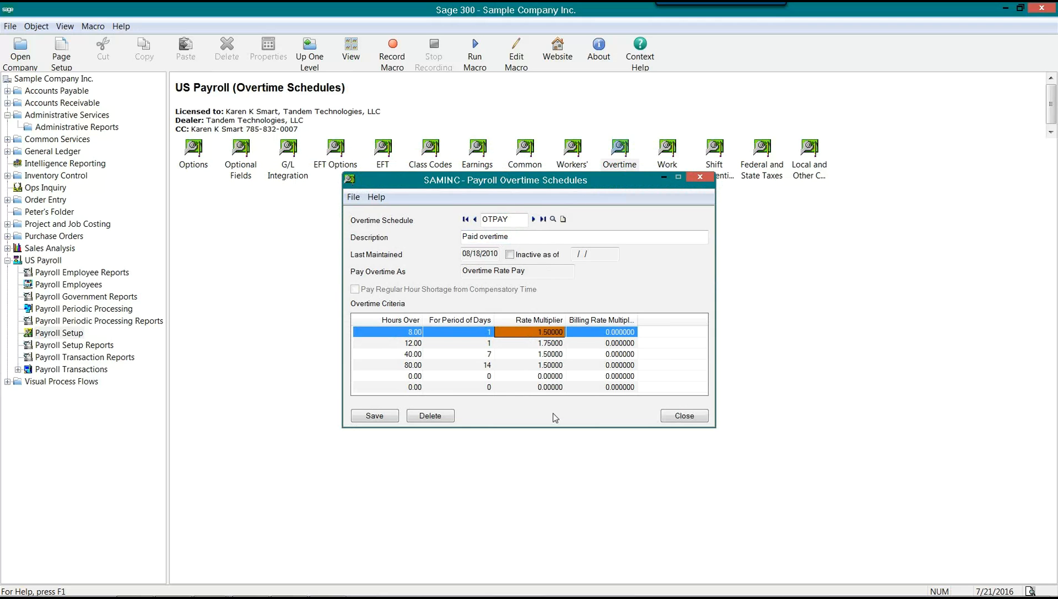
click(475, 333)
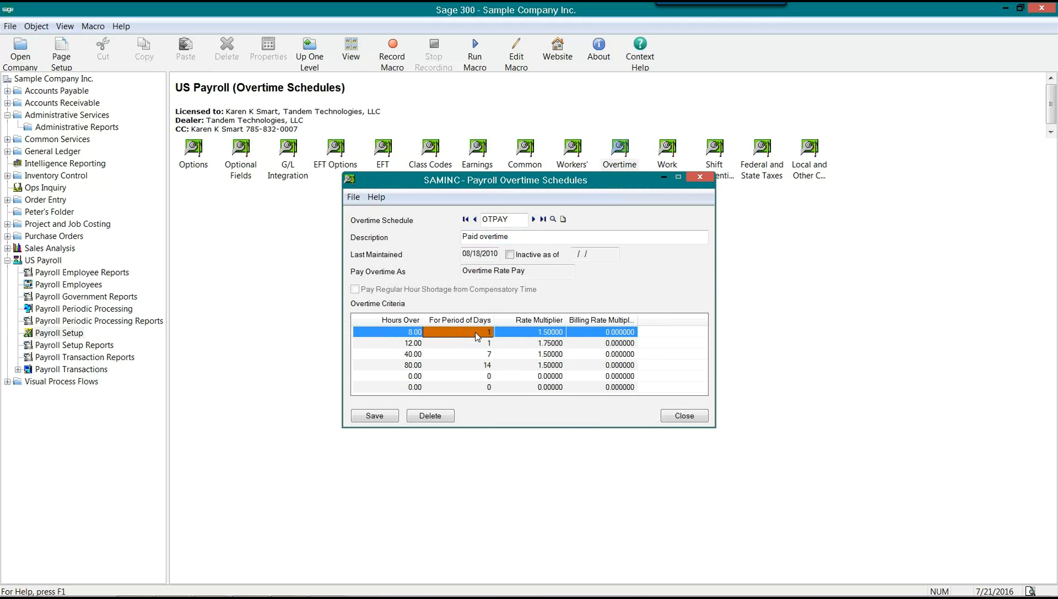
Compare the OTPAY schedule's 7-day and 14-day overtime criteria, including the rate multiplier, and close Overtime Schedules without changes
click(402, 365)
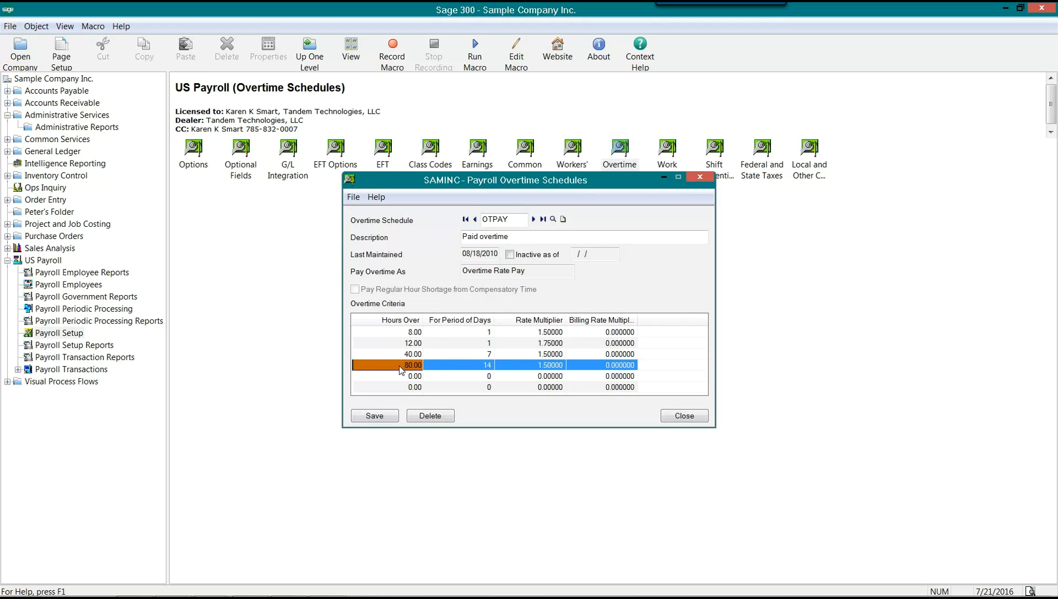
click(473, 369)
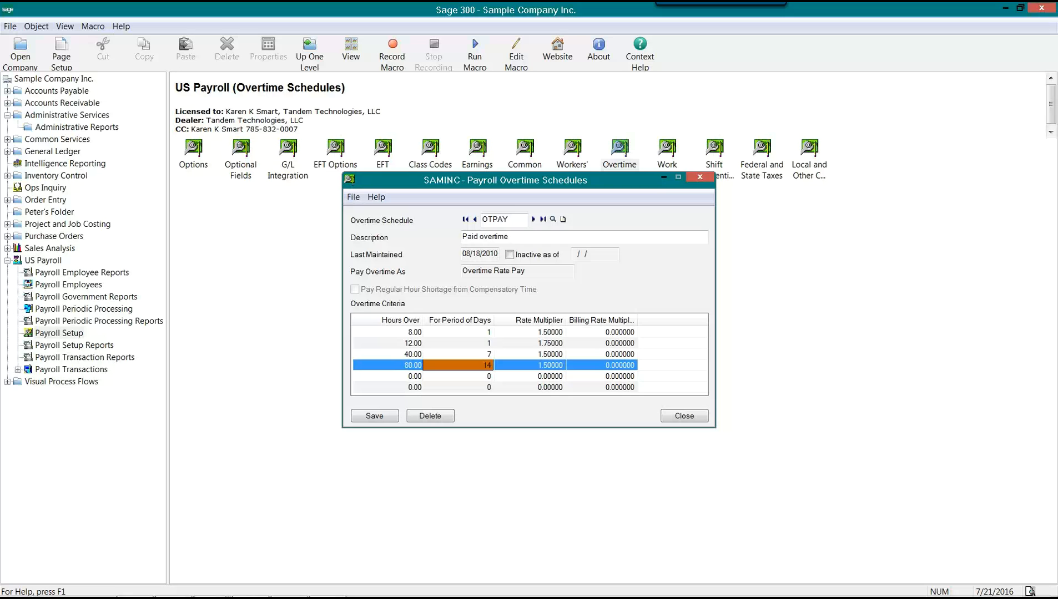
click(399, 368)
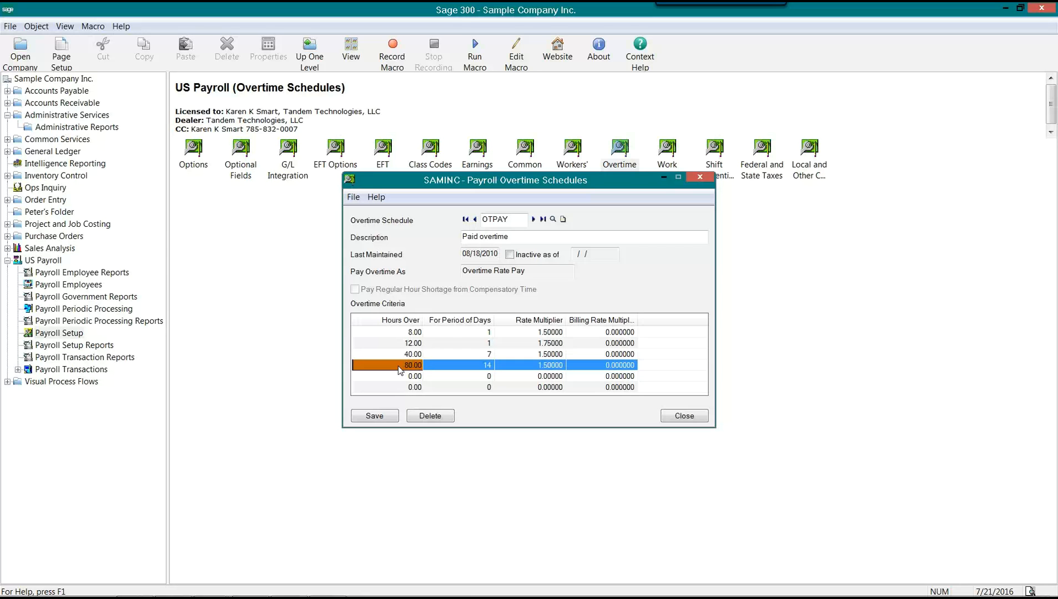
click(470, 371)
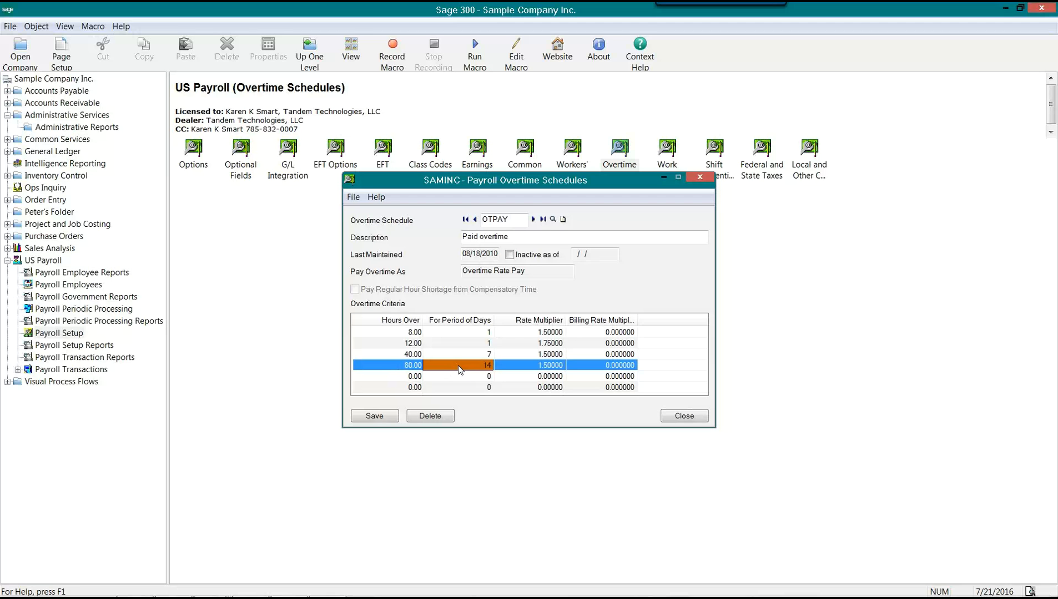
click(391, 370)
click(396, 354)
click(397, 366)
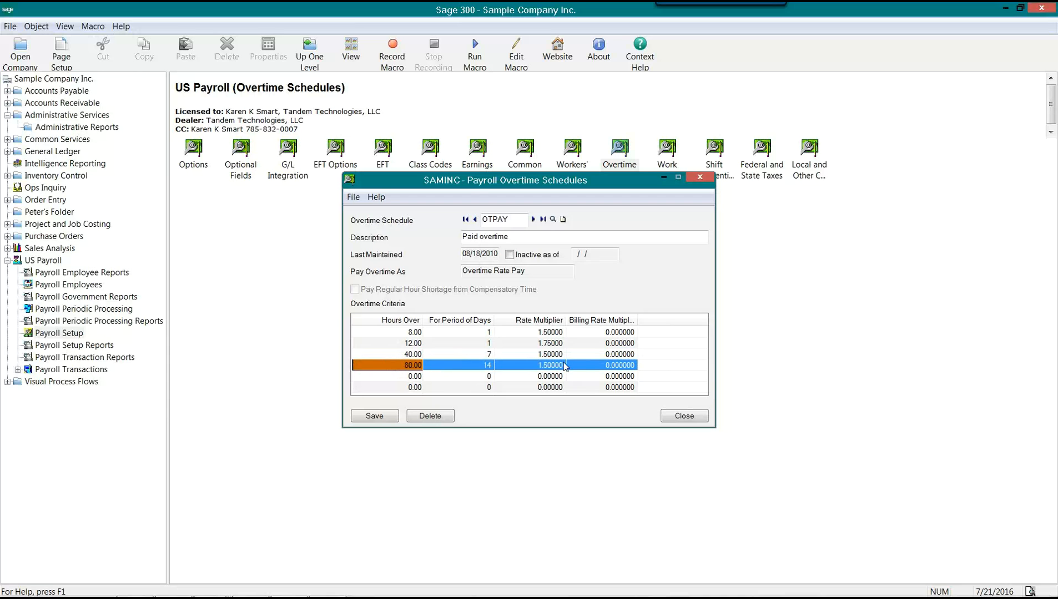
click(533, 366)
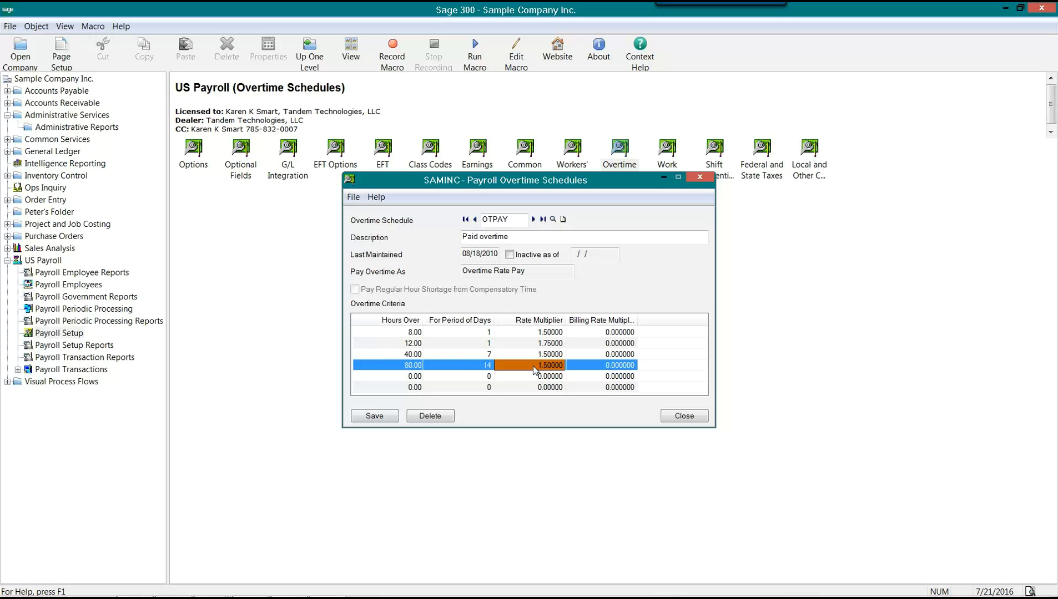
click(670, 419)
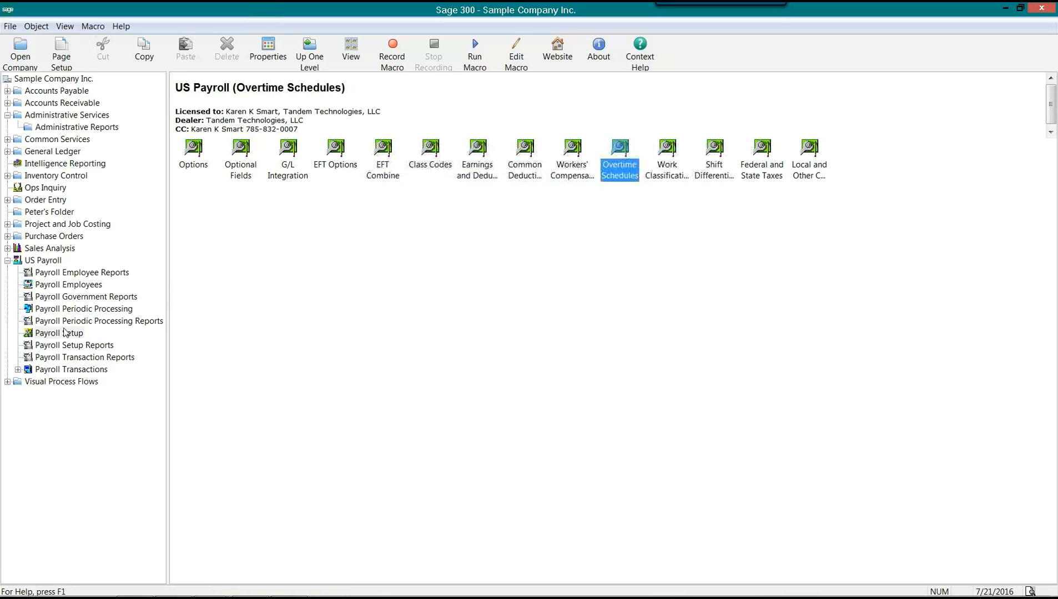
Open the Timecards form from the Payroll Timecards folder under Payroll Transactions
click(69, 369)
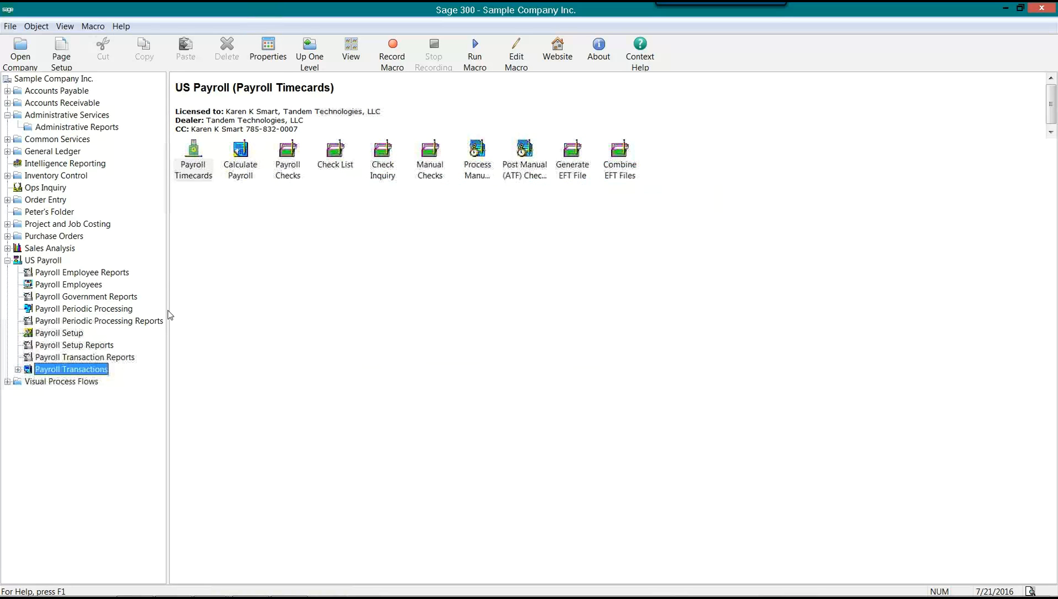
double_click(208, 177)
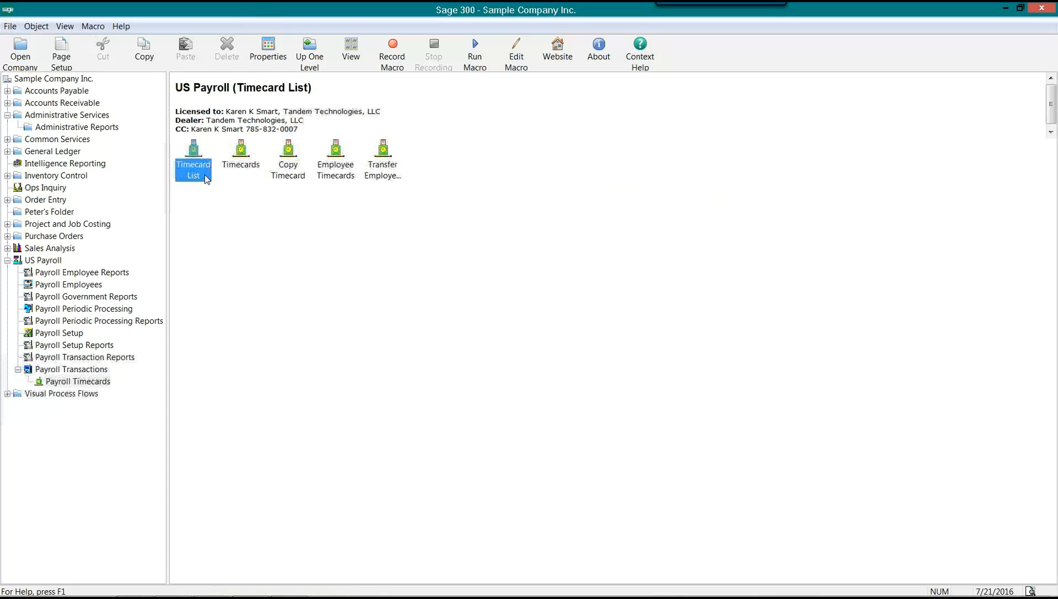
double_click(241, 159)
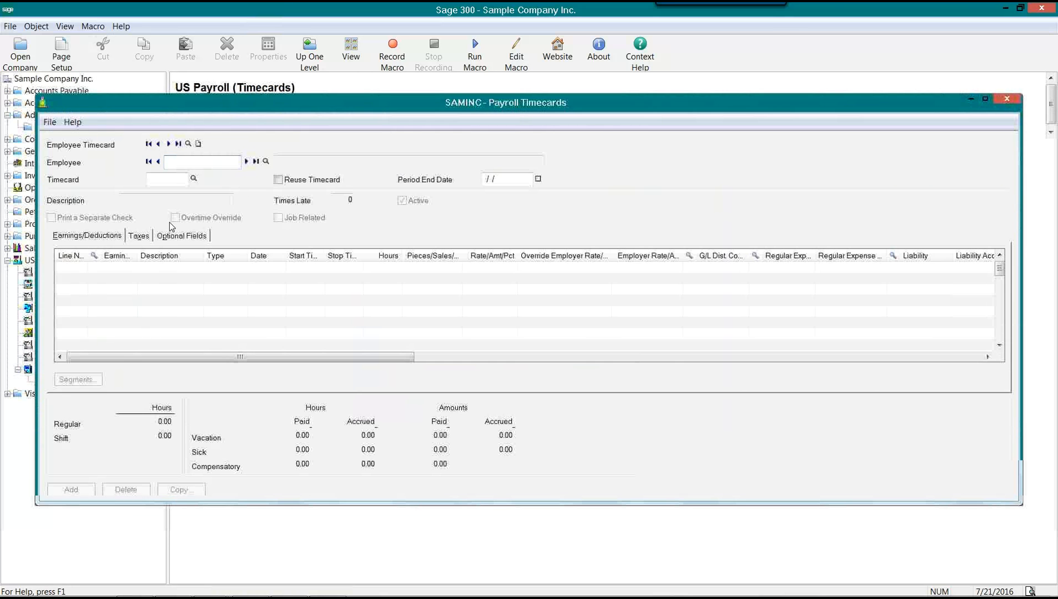
Load timecard 1 of the second employee and examine the override columns that Overtime Override adds, leaving the option off
click(244, 160)
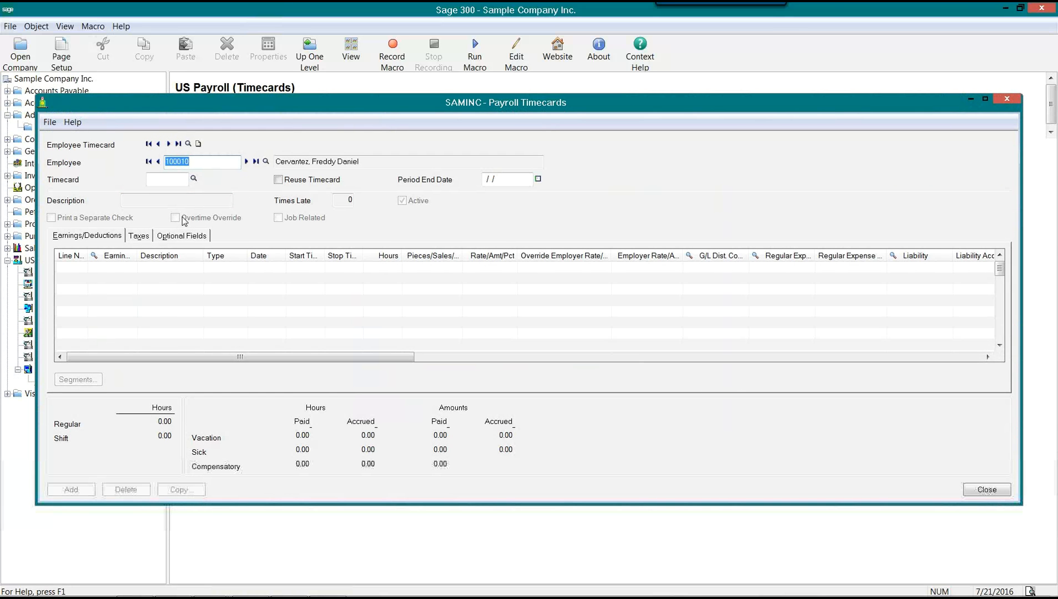
click(194, 179)
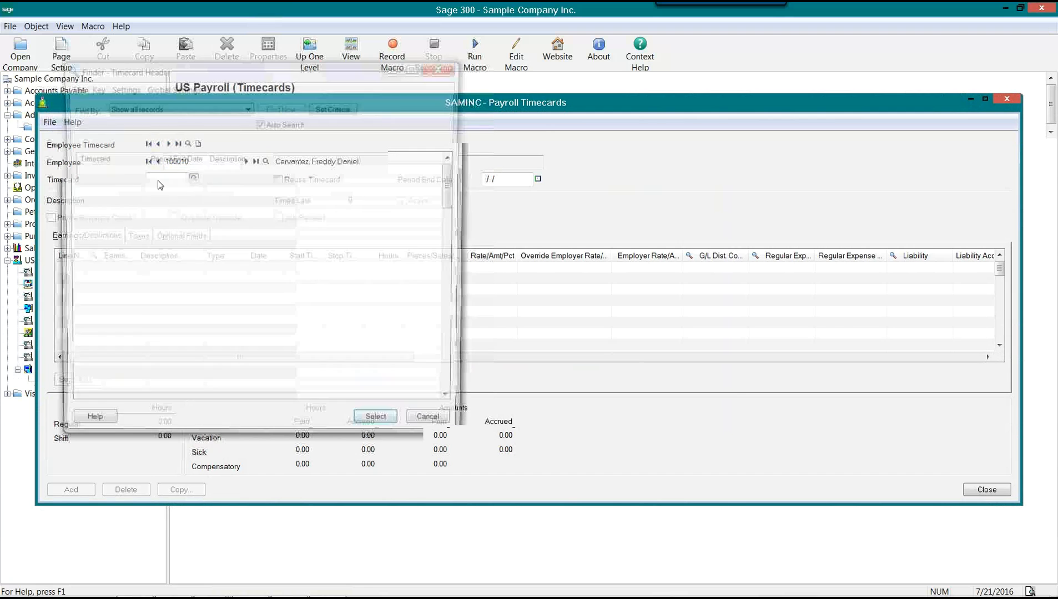
click(433, 425)
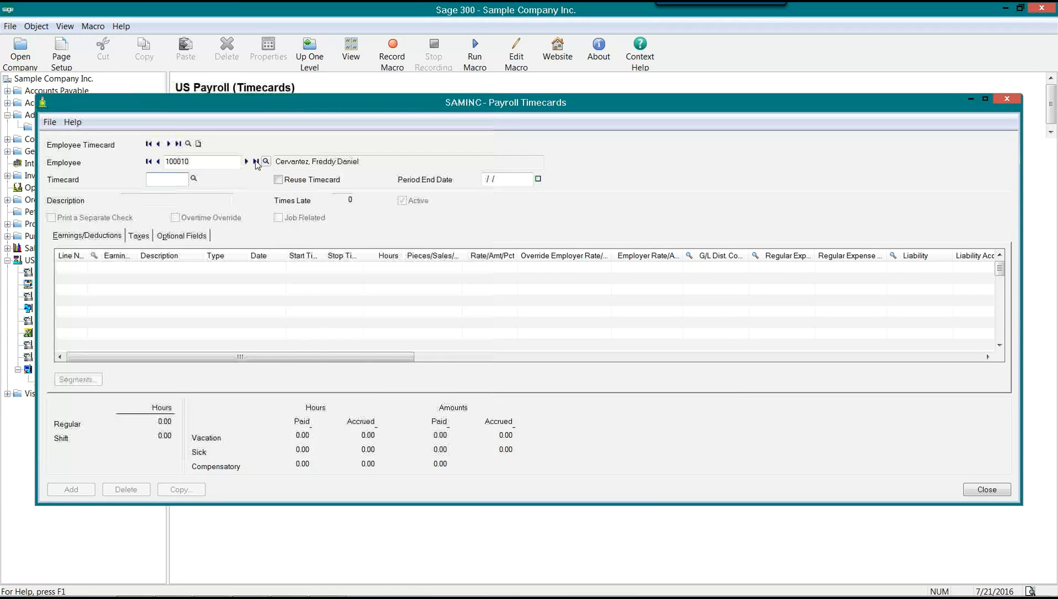
click(247, 161)
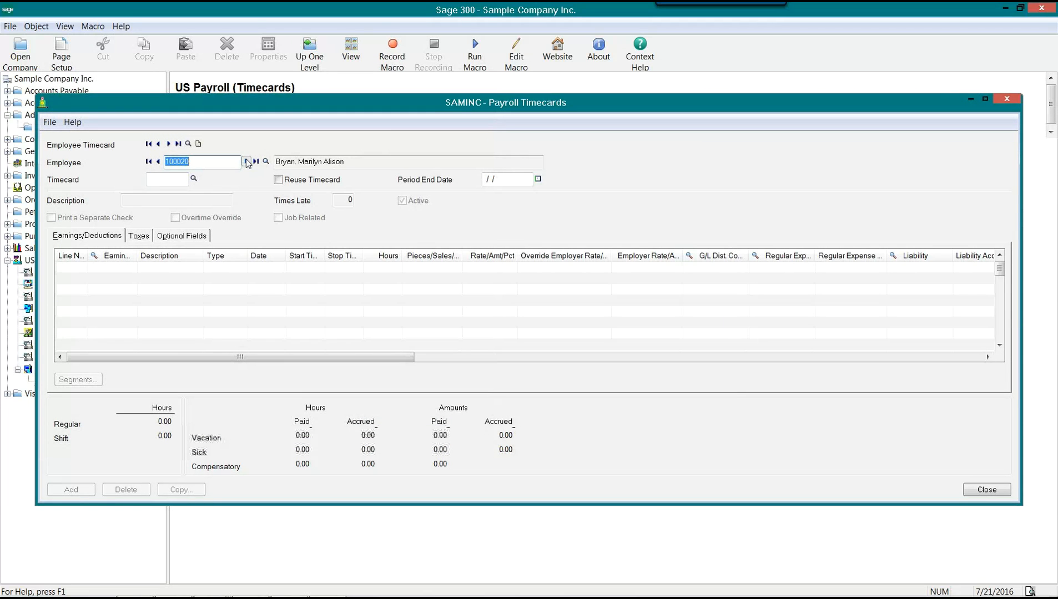
click(193, 180)
double_click(183, 170)
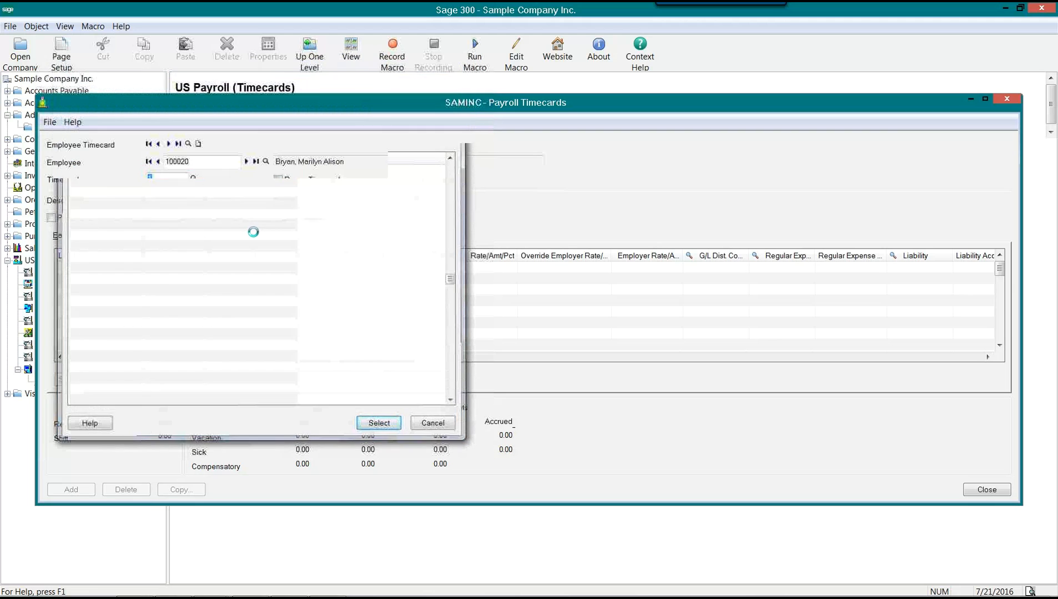
click(176, 222)
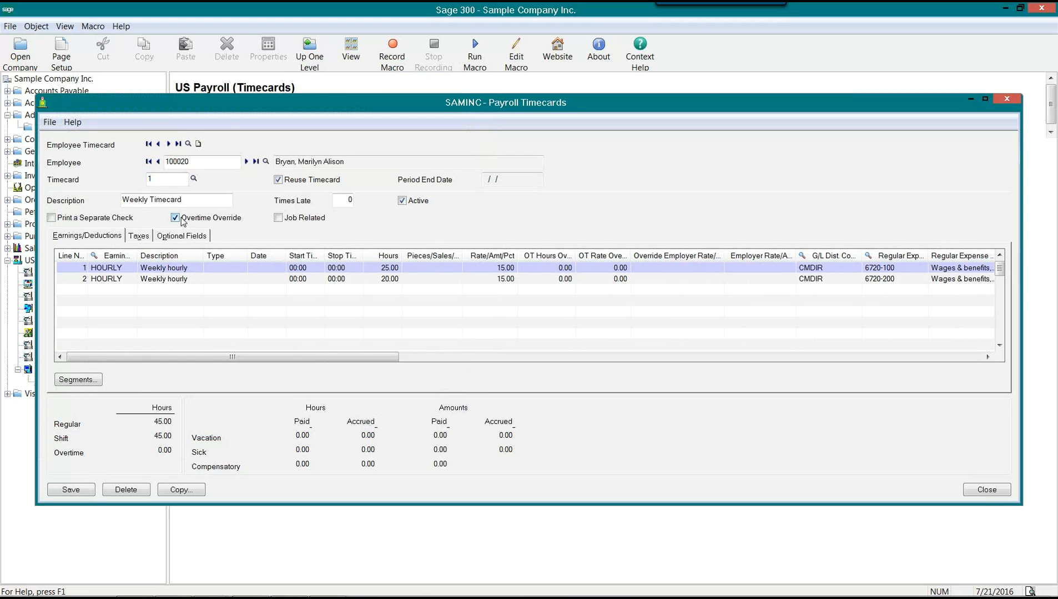
click(176, 218)
Set the hours to 30 on the timecard's first HOURLY line and to 65 on its second line
click(381, 269)
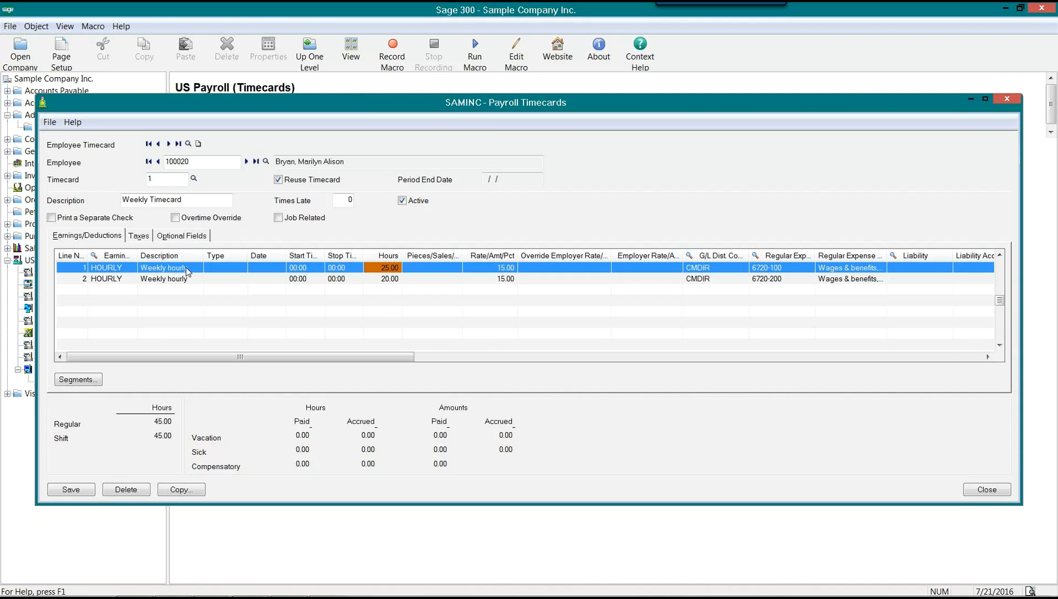
click(371, 270)
text(0)
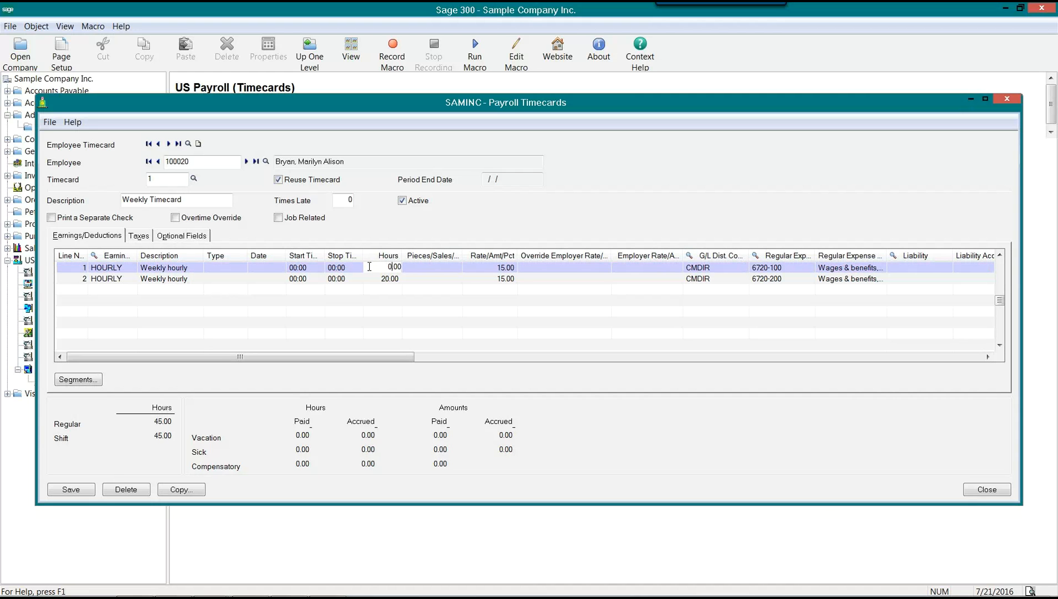
text(30)
key(Tab)
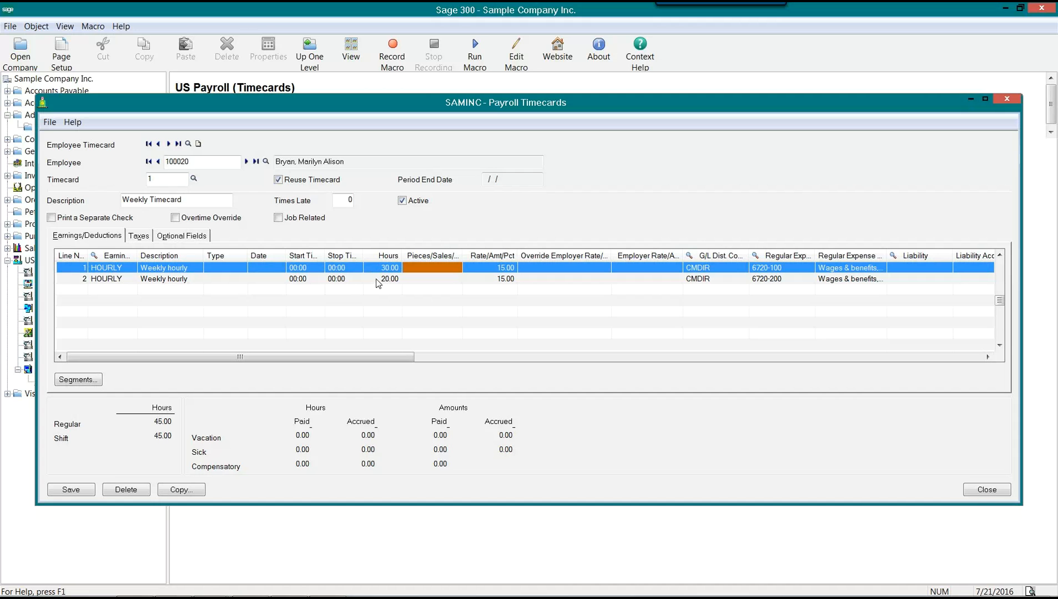
click(388, 279)
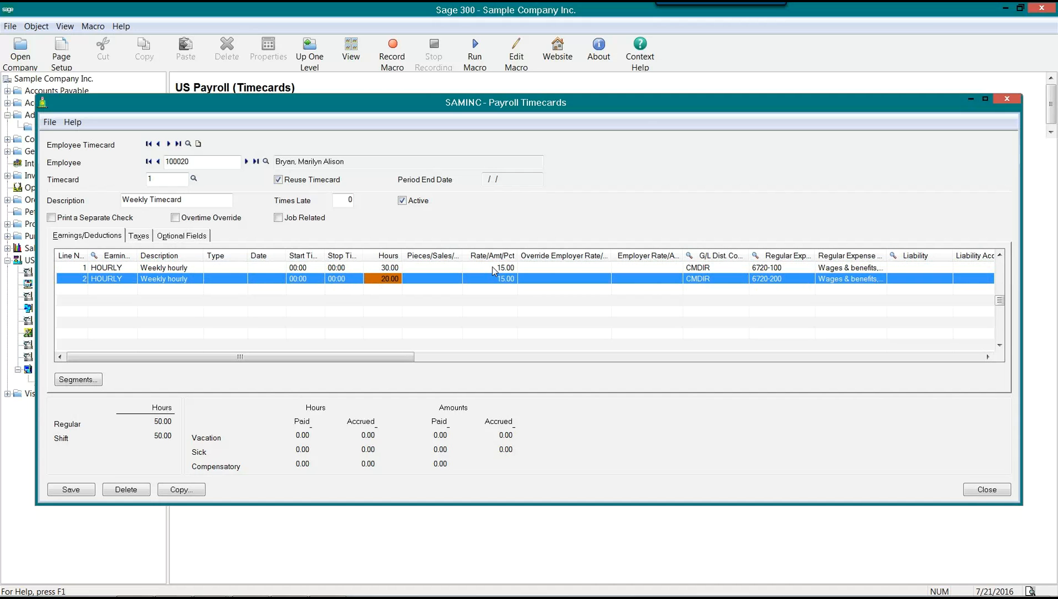
text(65)
key(Tab)
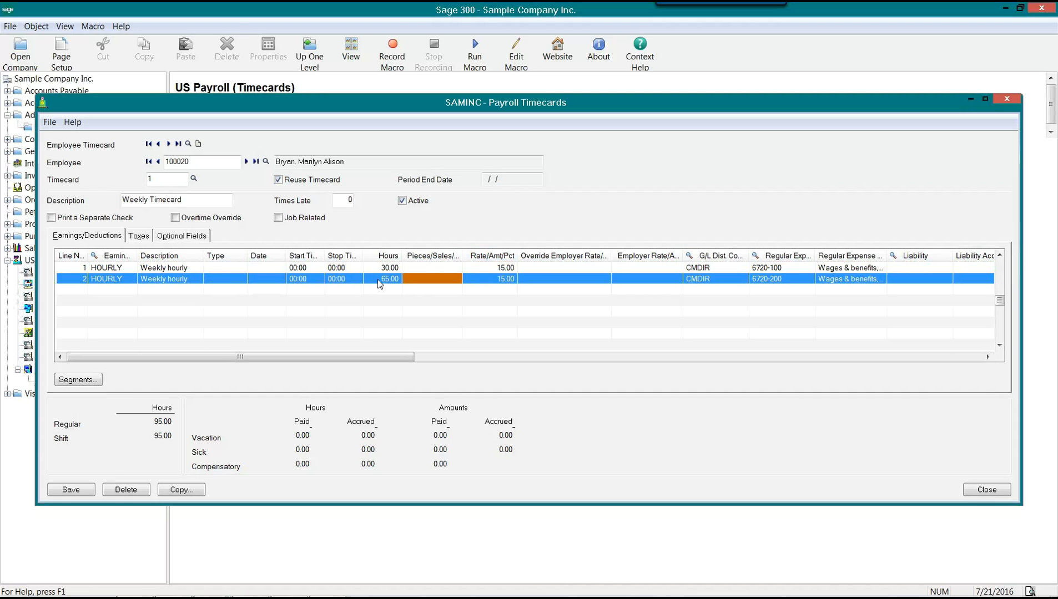
Compare the hours and descriptions of the two HOURLY earnings lines on the timecard
click(387, 268)
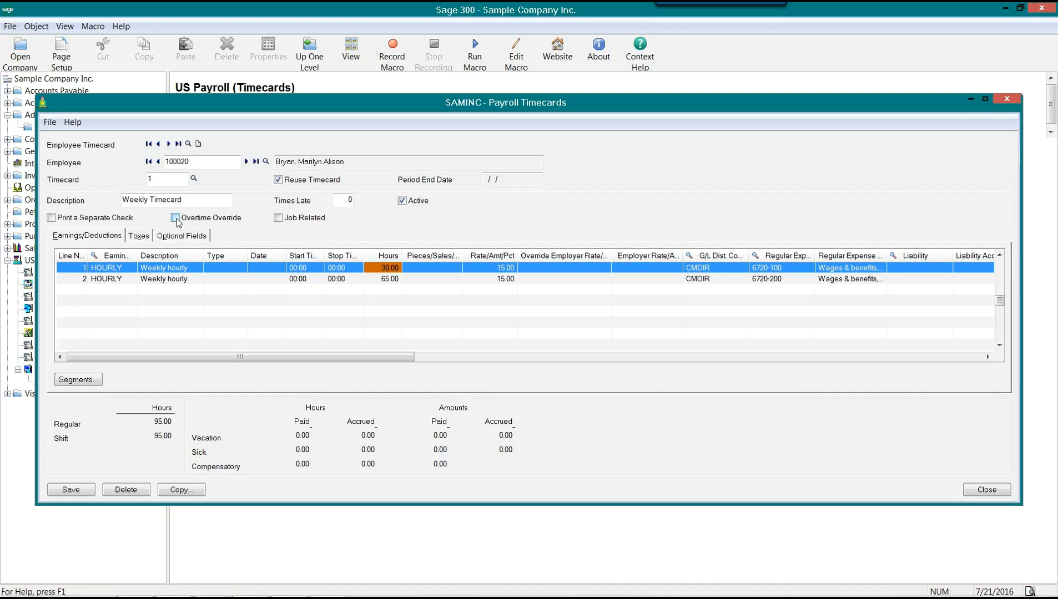
click(395, 280)
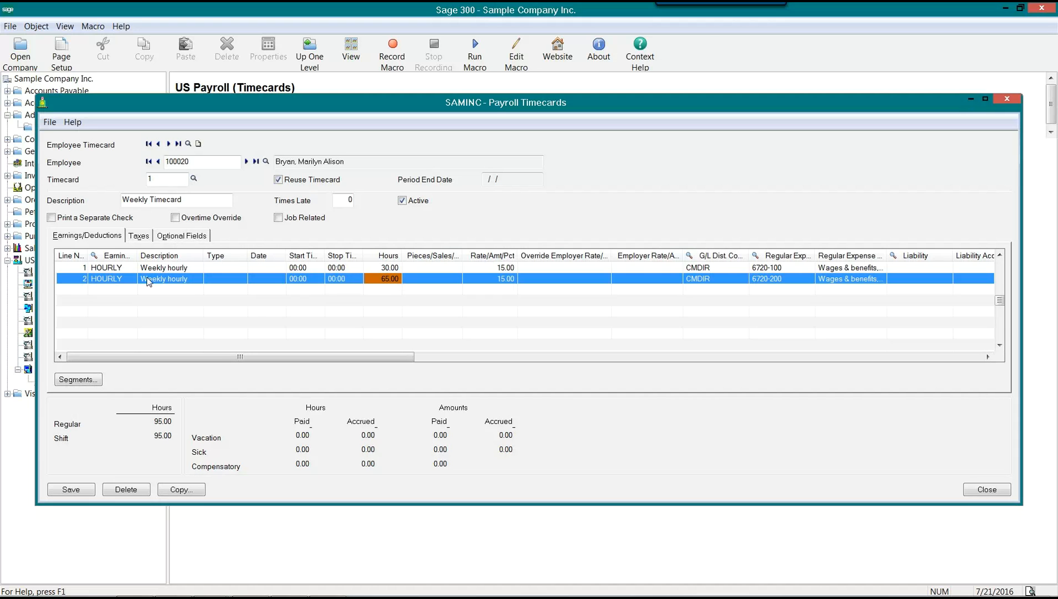
click(117, 266)
click(163, 270)
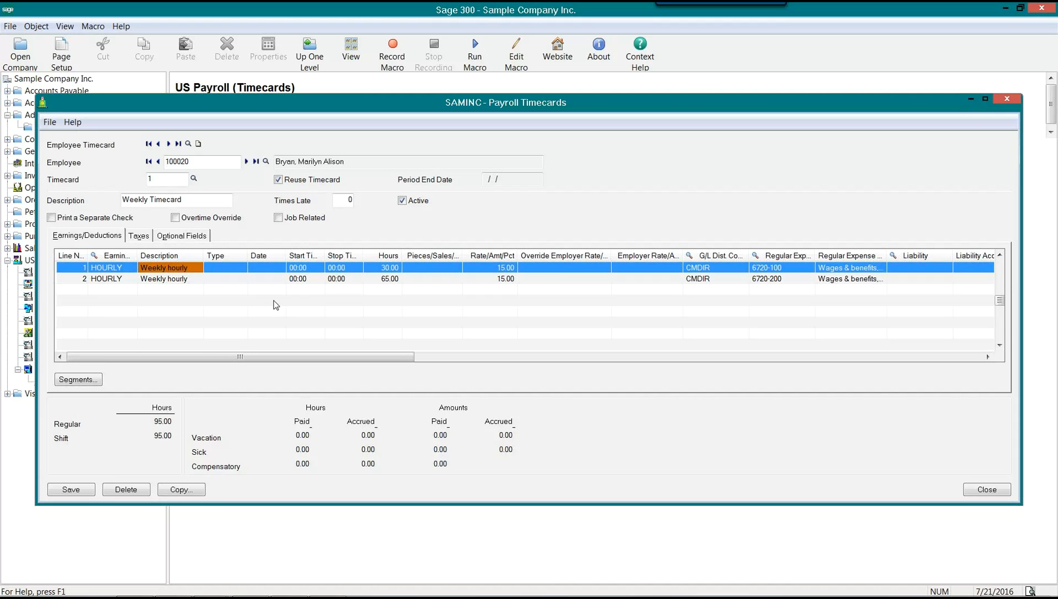
click(378, 270)
click(375, 279)
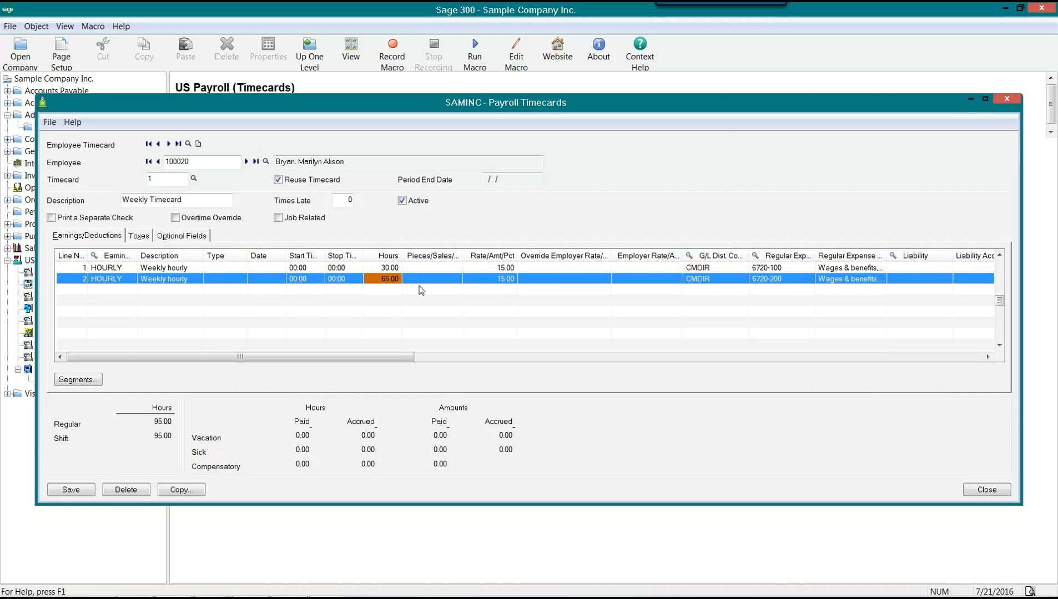
click(395, 271)
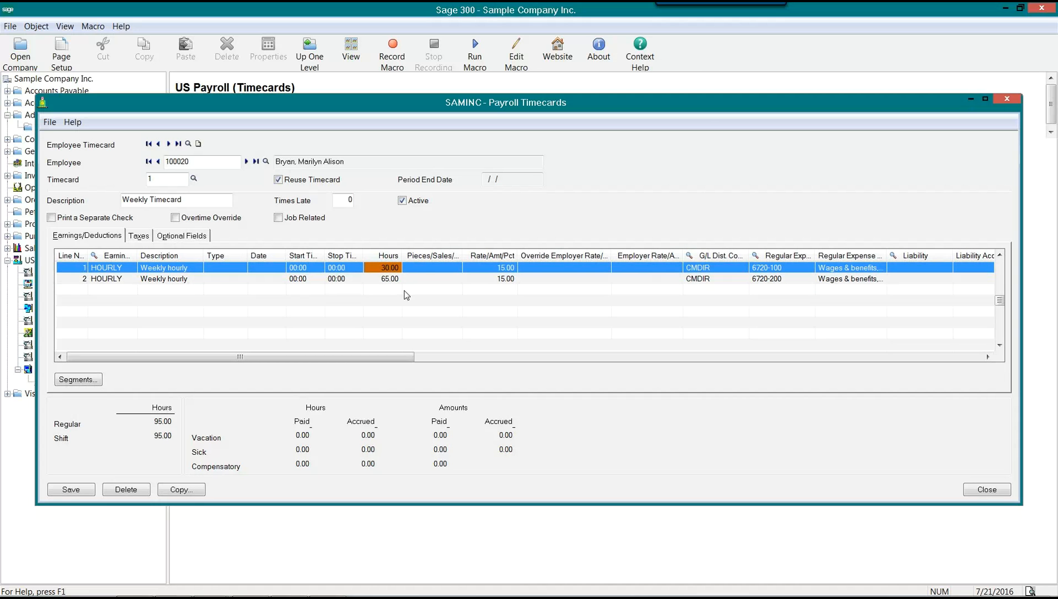
click(387, 281)
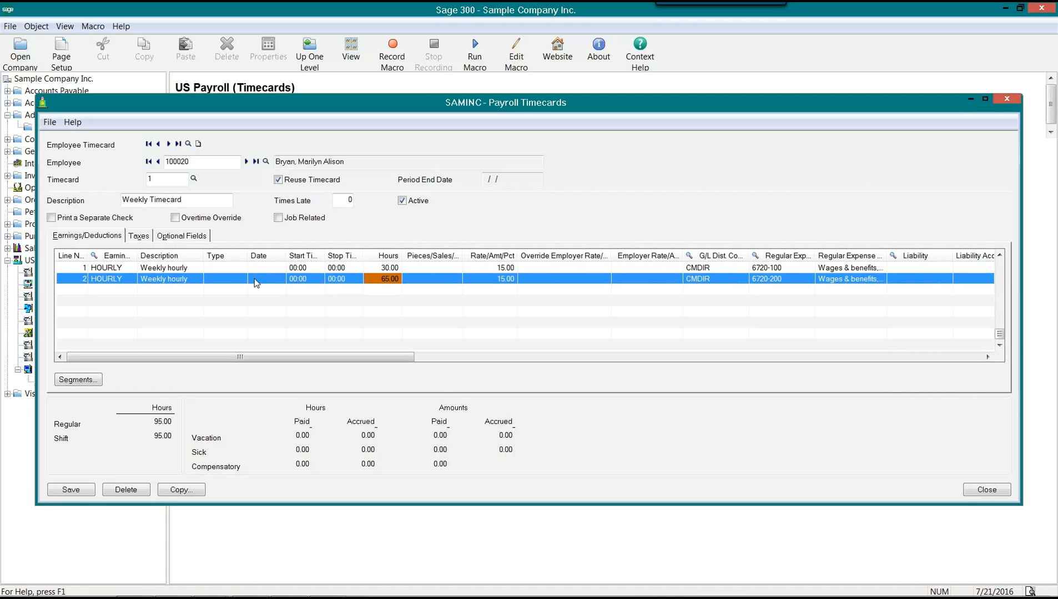
Enable Overtime Override, widen the OT Hours Override column and set its value to 25 on the second HOURLY line
click(207, 221)
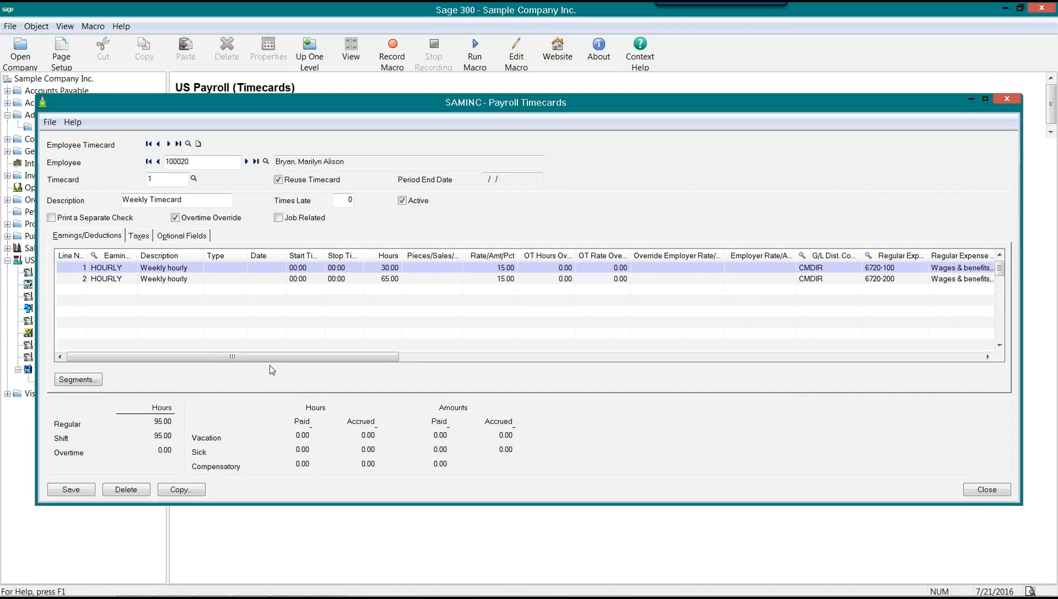
click(541, 267)
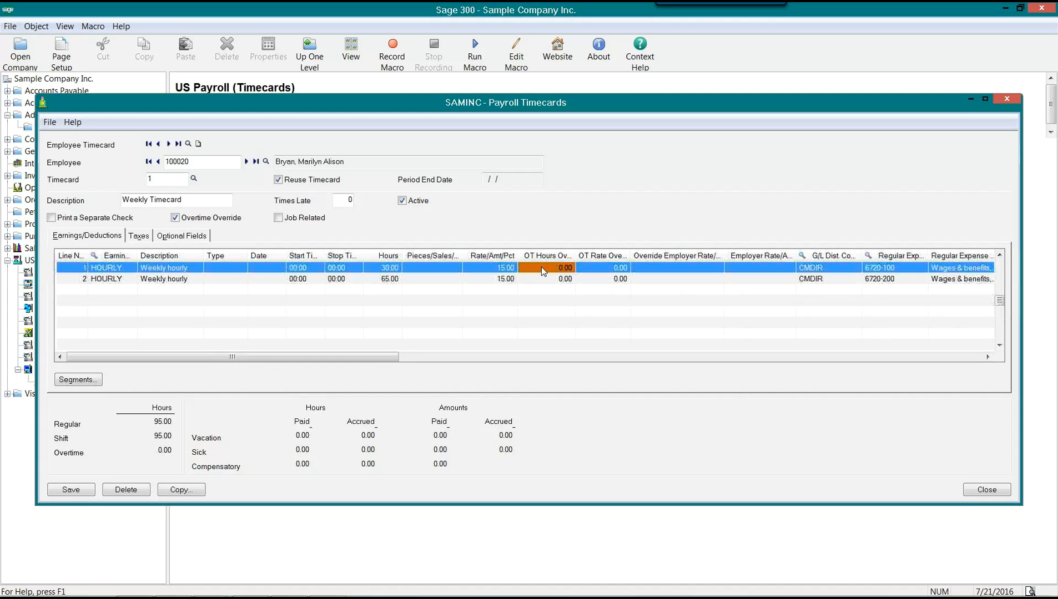
drag(576, 256, 604, 256)
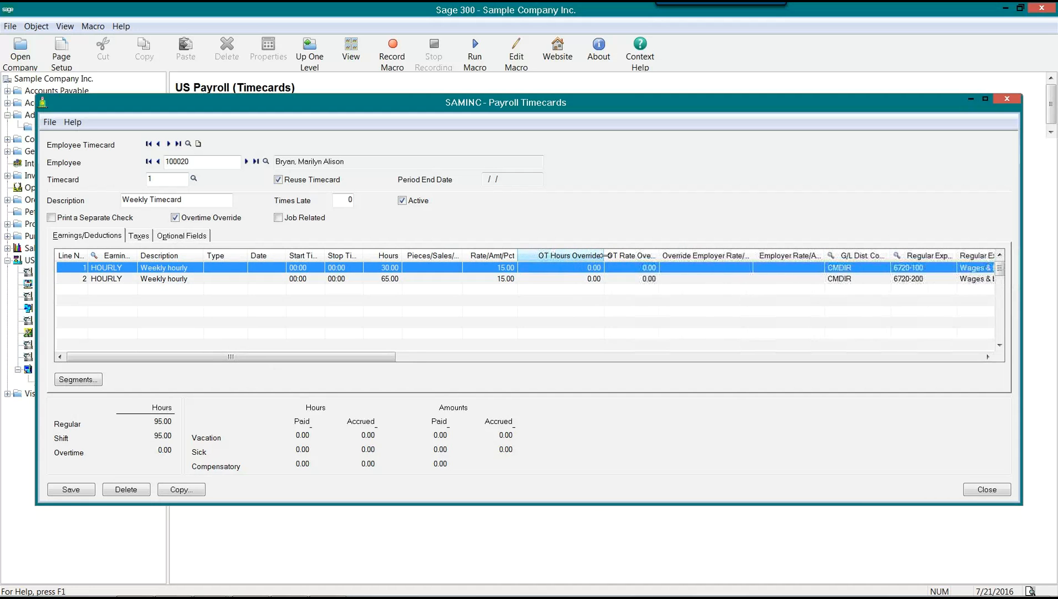
click(576, 280)
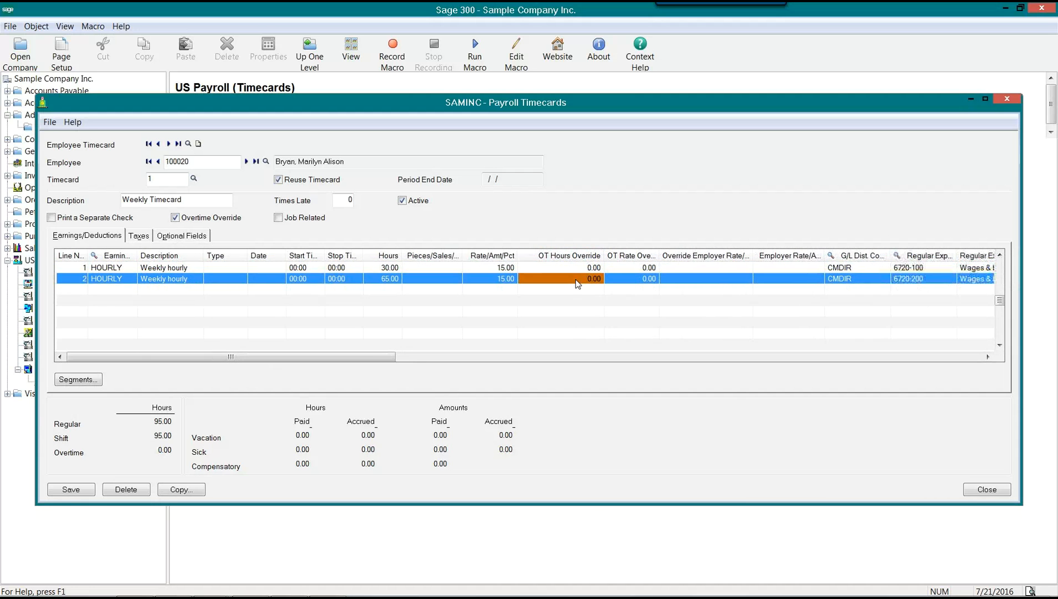
text(25)
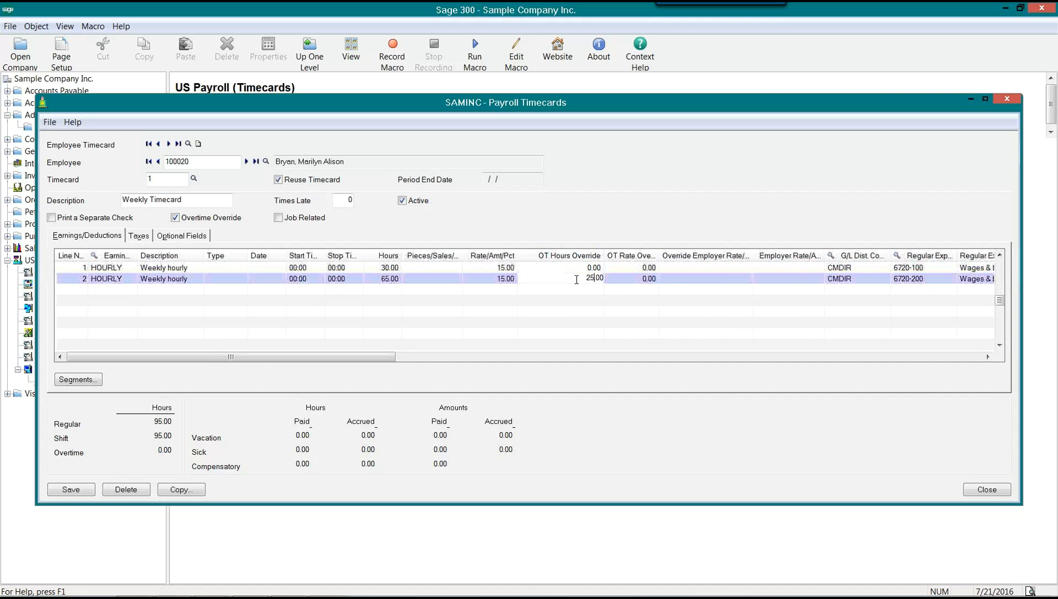
key(Tab)
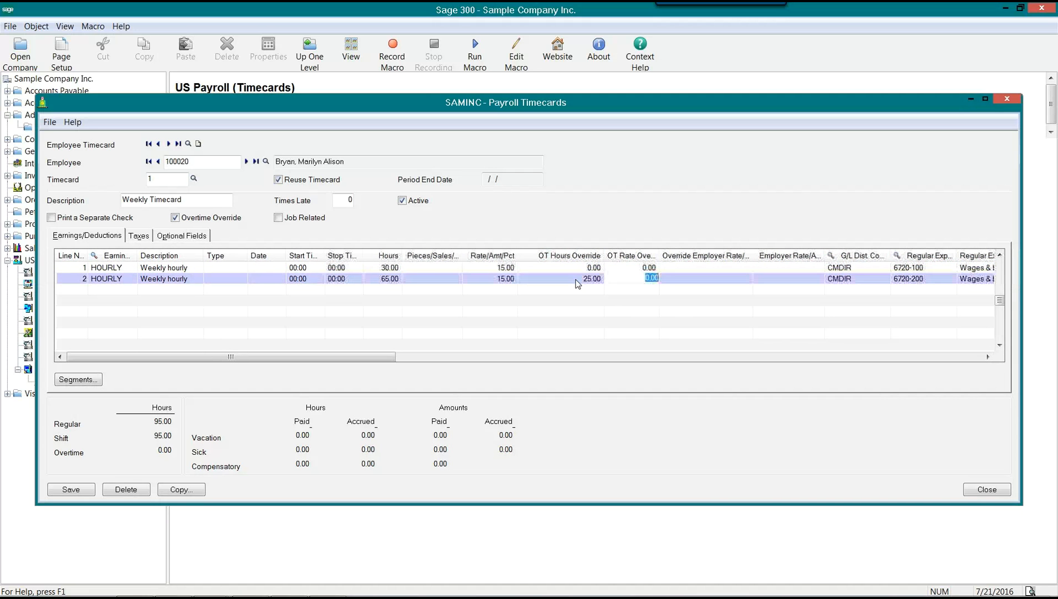
Widen the OT Rate Override column and set the overtime rate override to 55 on the second HOURLY line
drag(659, 256, 700, 255)
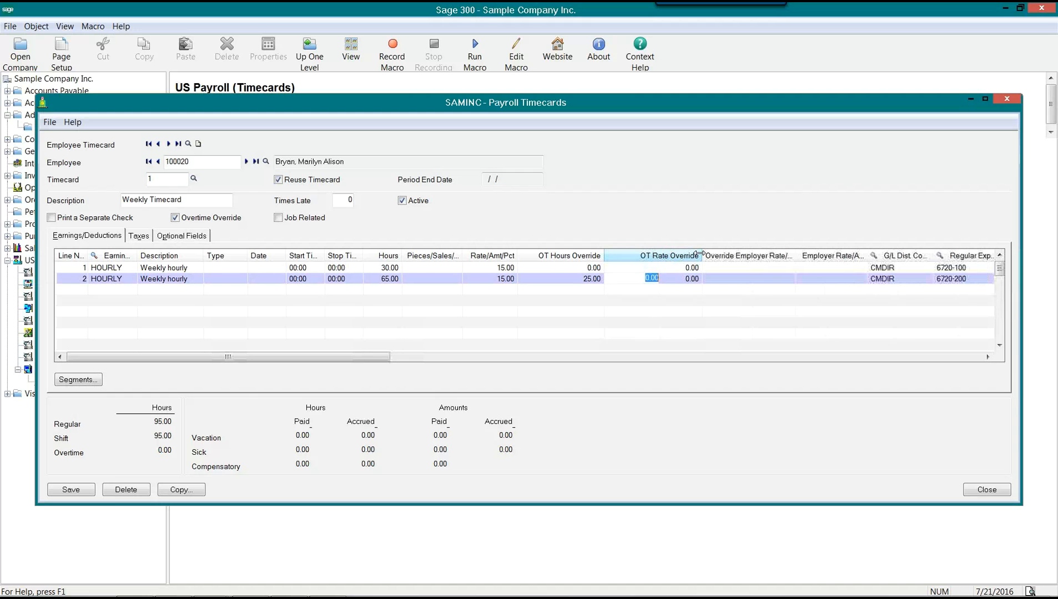
click(667, 290)
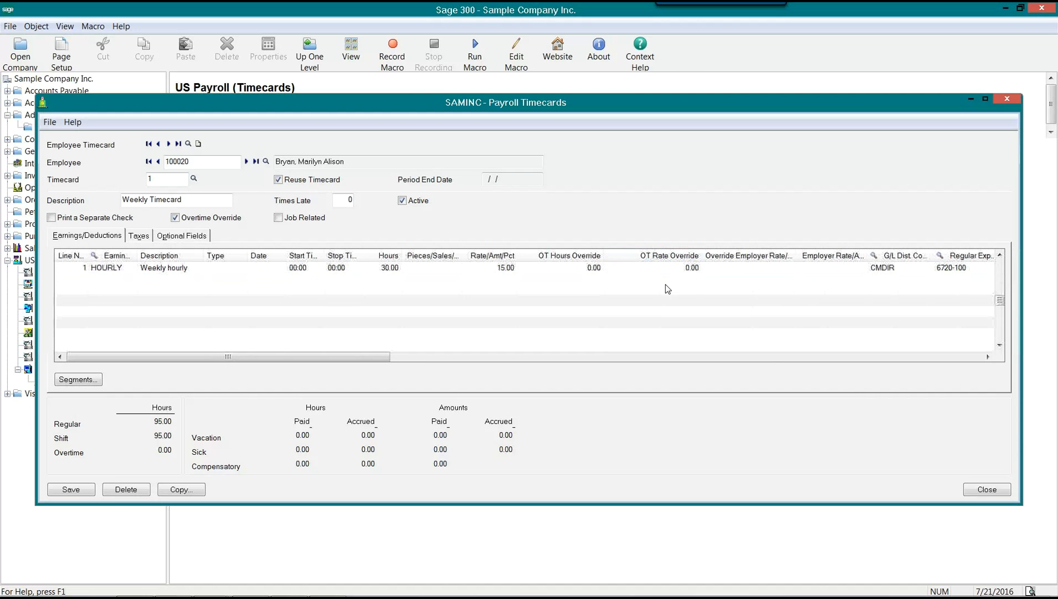
click(662, 277)
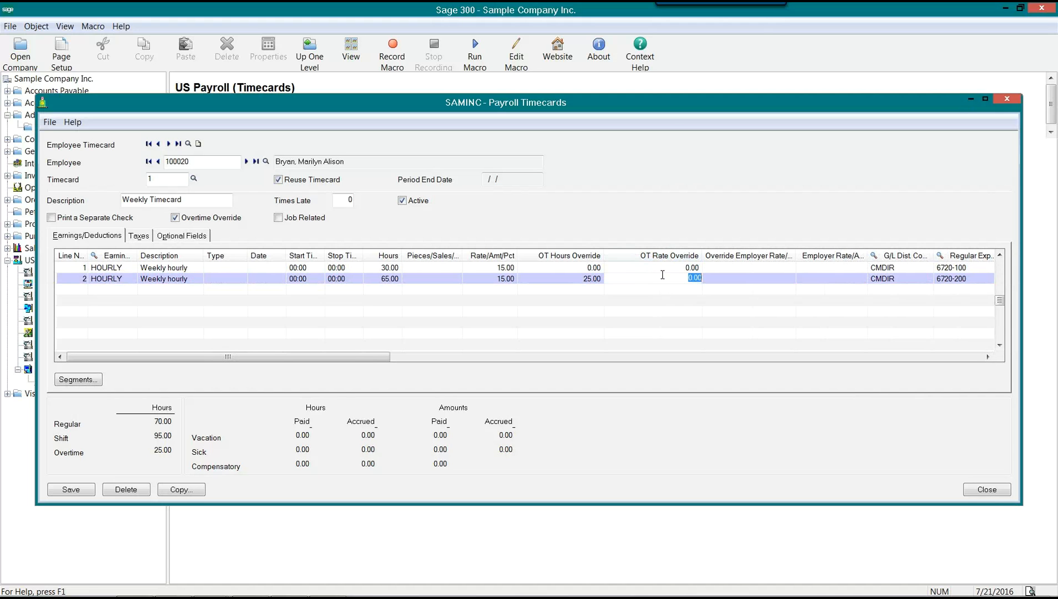
text(55)
key(Tab)
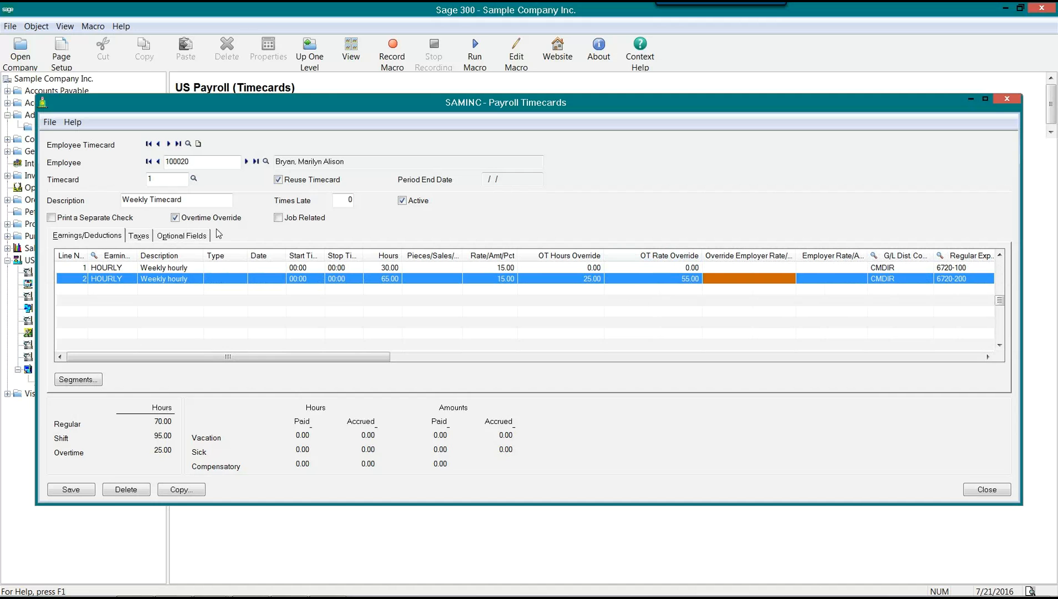
Turn off Overtime Override, check the second line's hours, and close the Payroll Timecards form without saving the changes
click(176, 218)
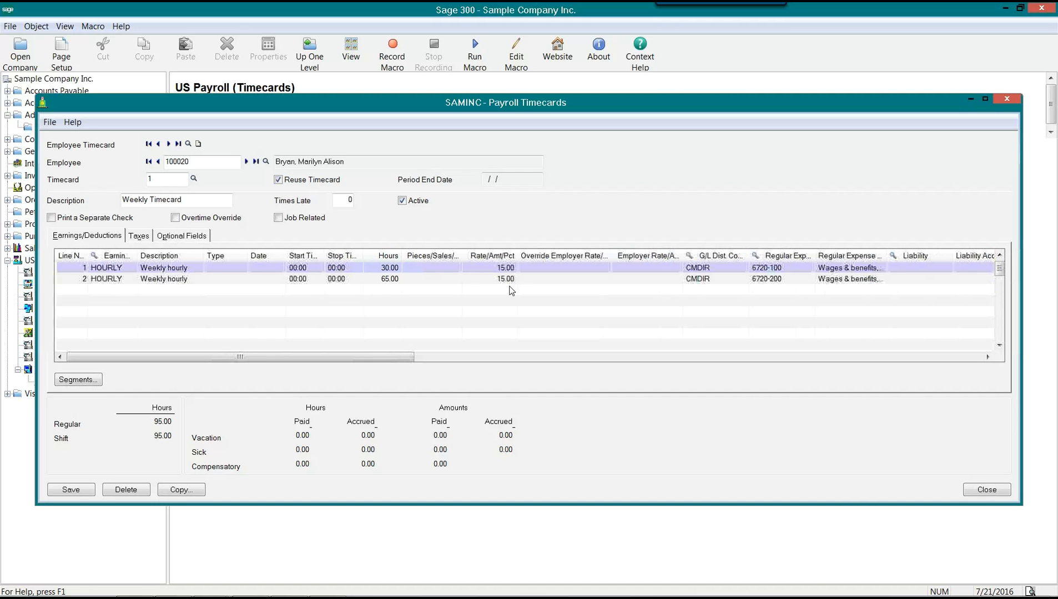
click(383, 280)
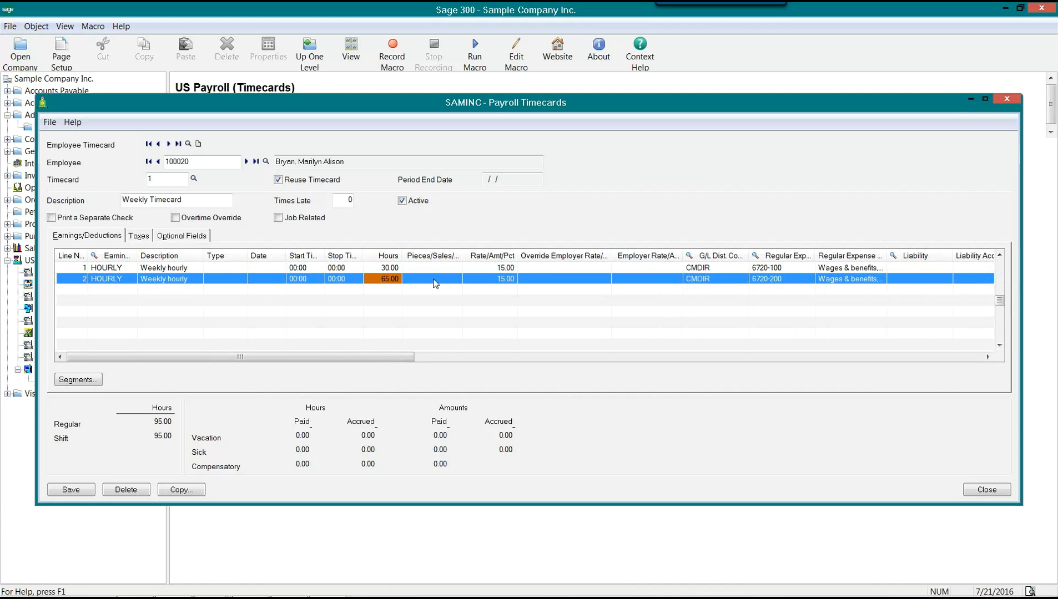
click(986, 490)
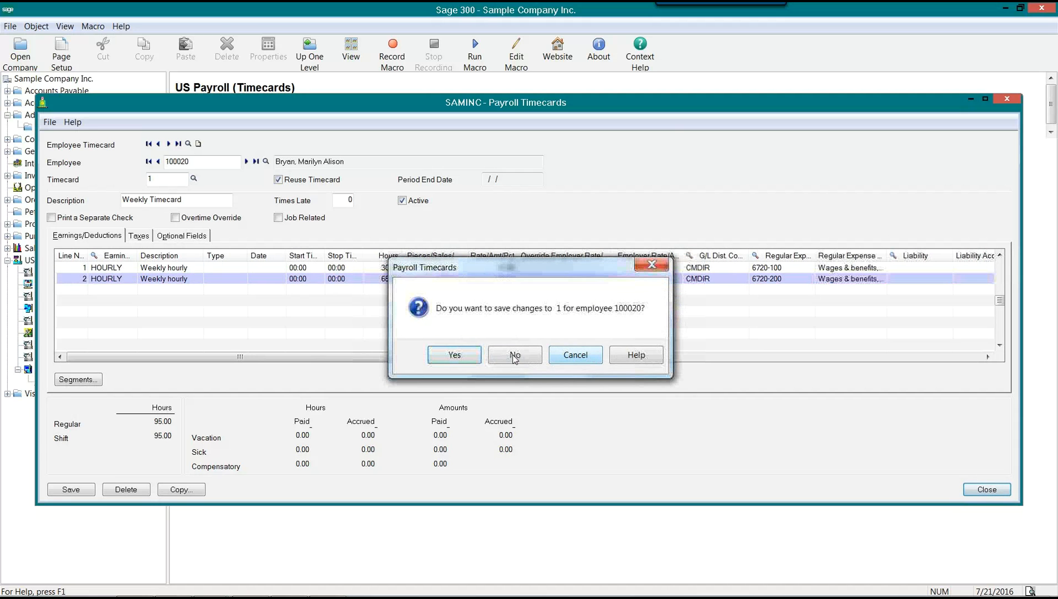
click(515, 356)
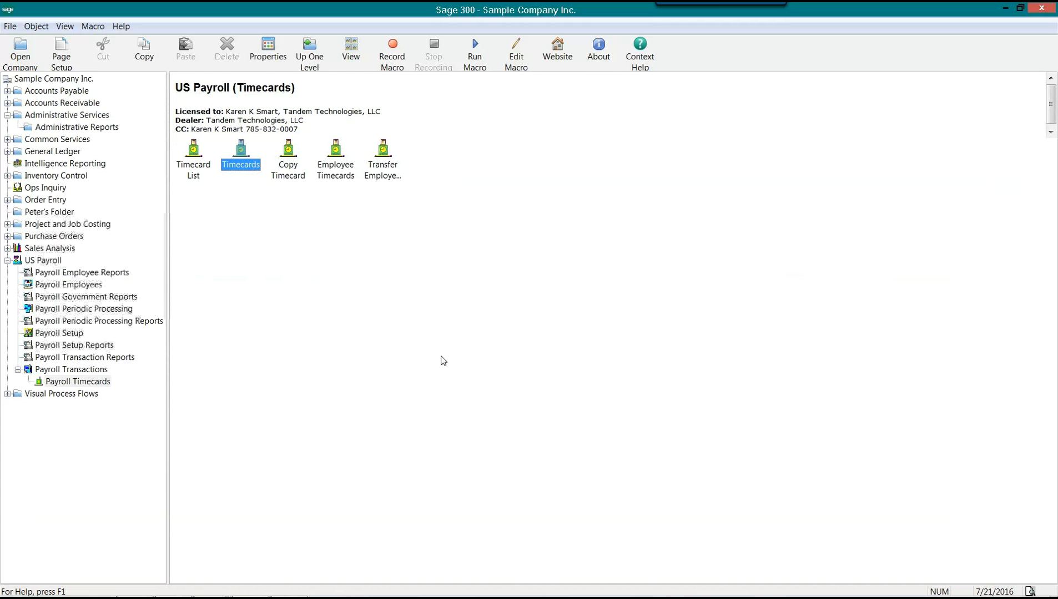